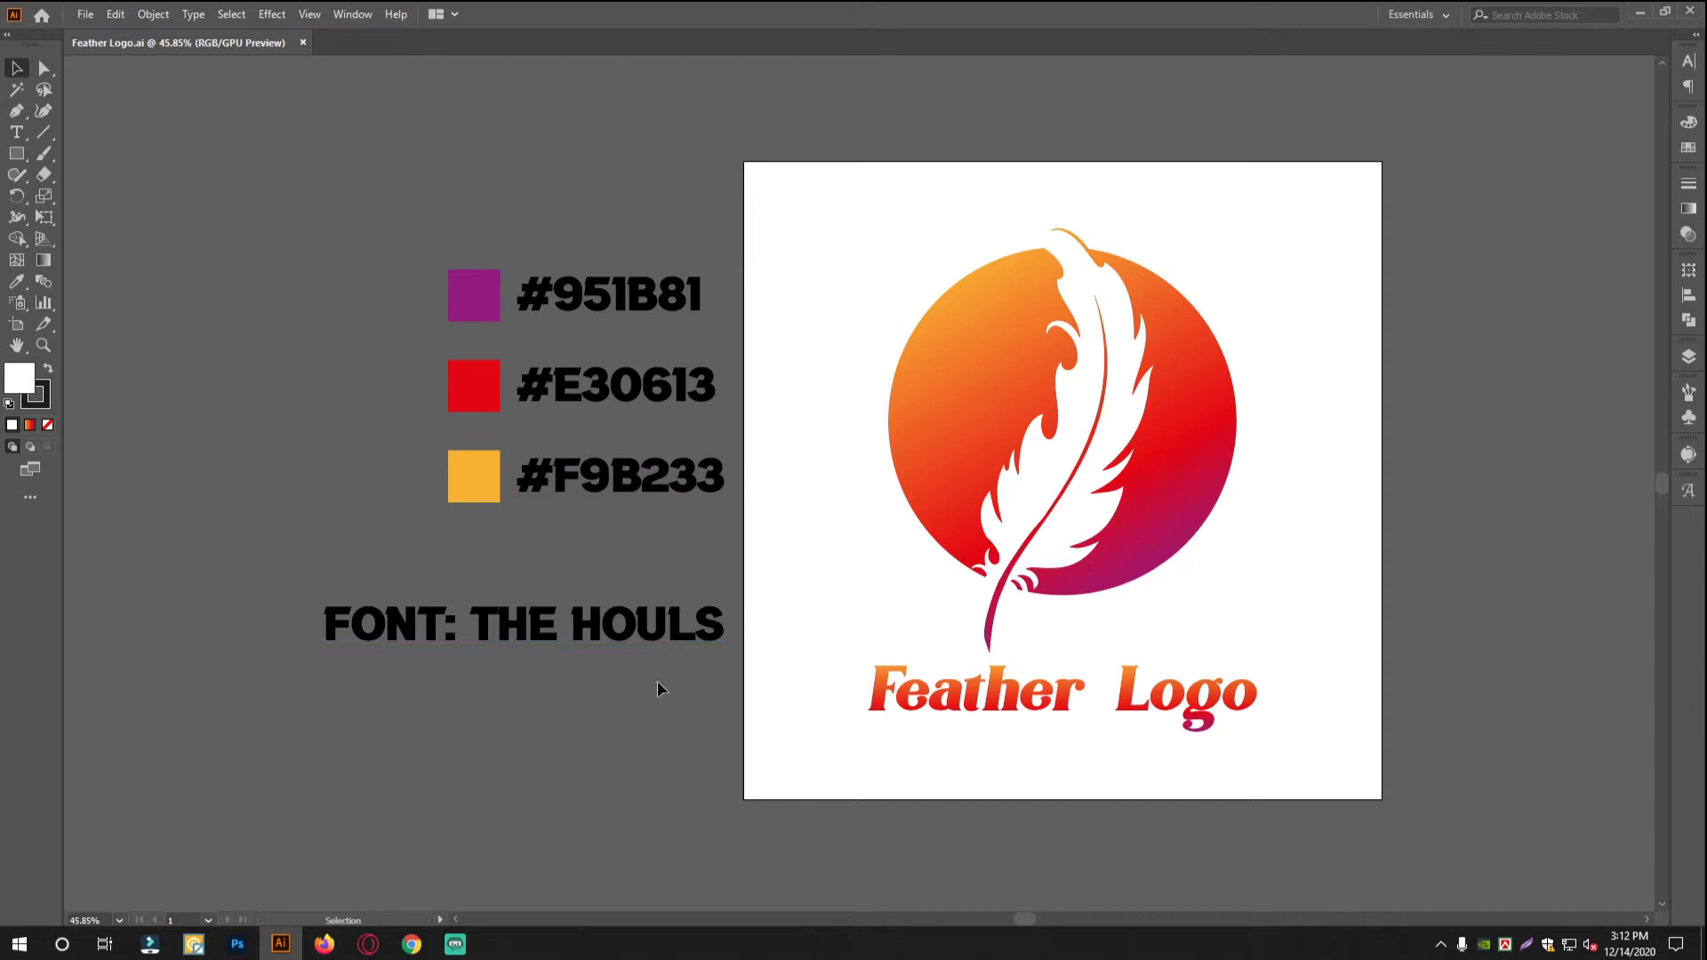
Examine the finished feather logo with its colour codes and The Houls font page on dafont.com
drag(595, 722, 625, 676)
click(412, 944)
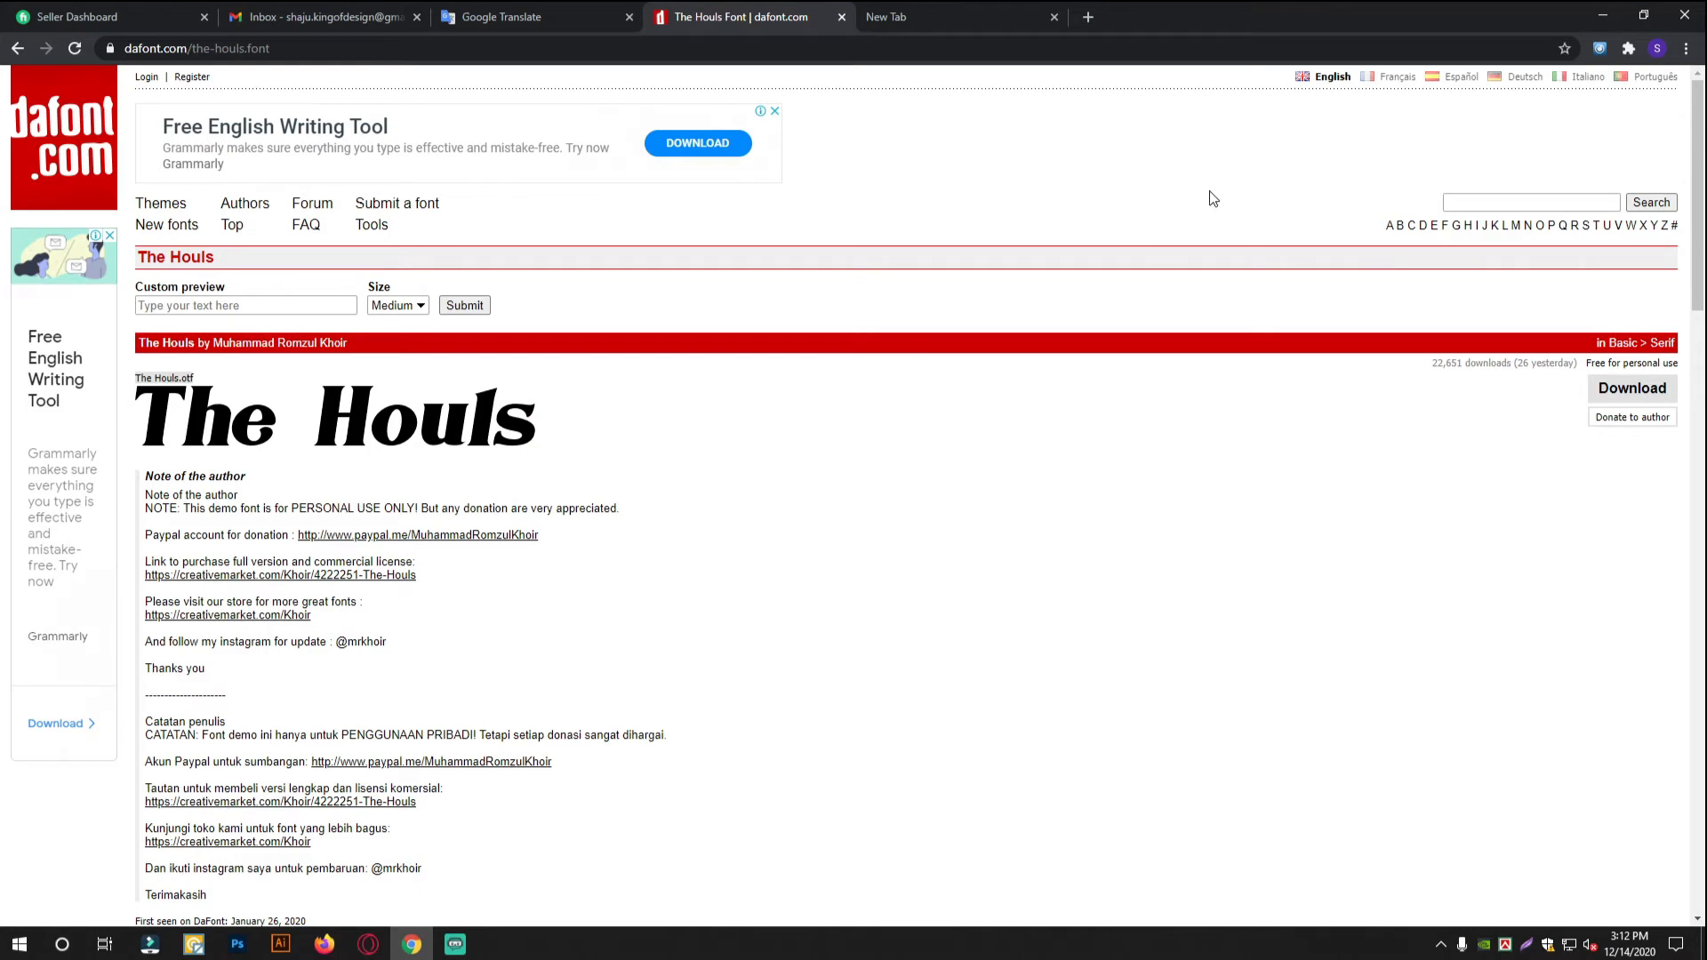
click(1603, 15)
drag(1029, 531, 998, 503)
drag(786, 582, 837, 513)
drag(761, 516, 818, 517)
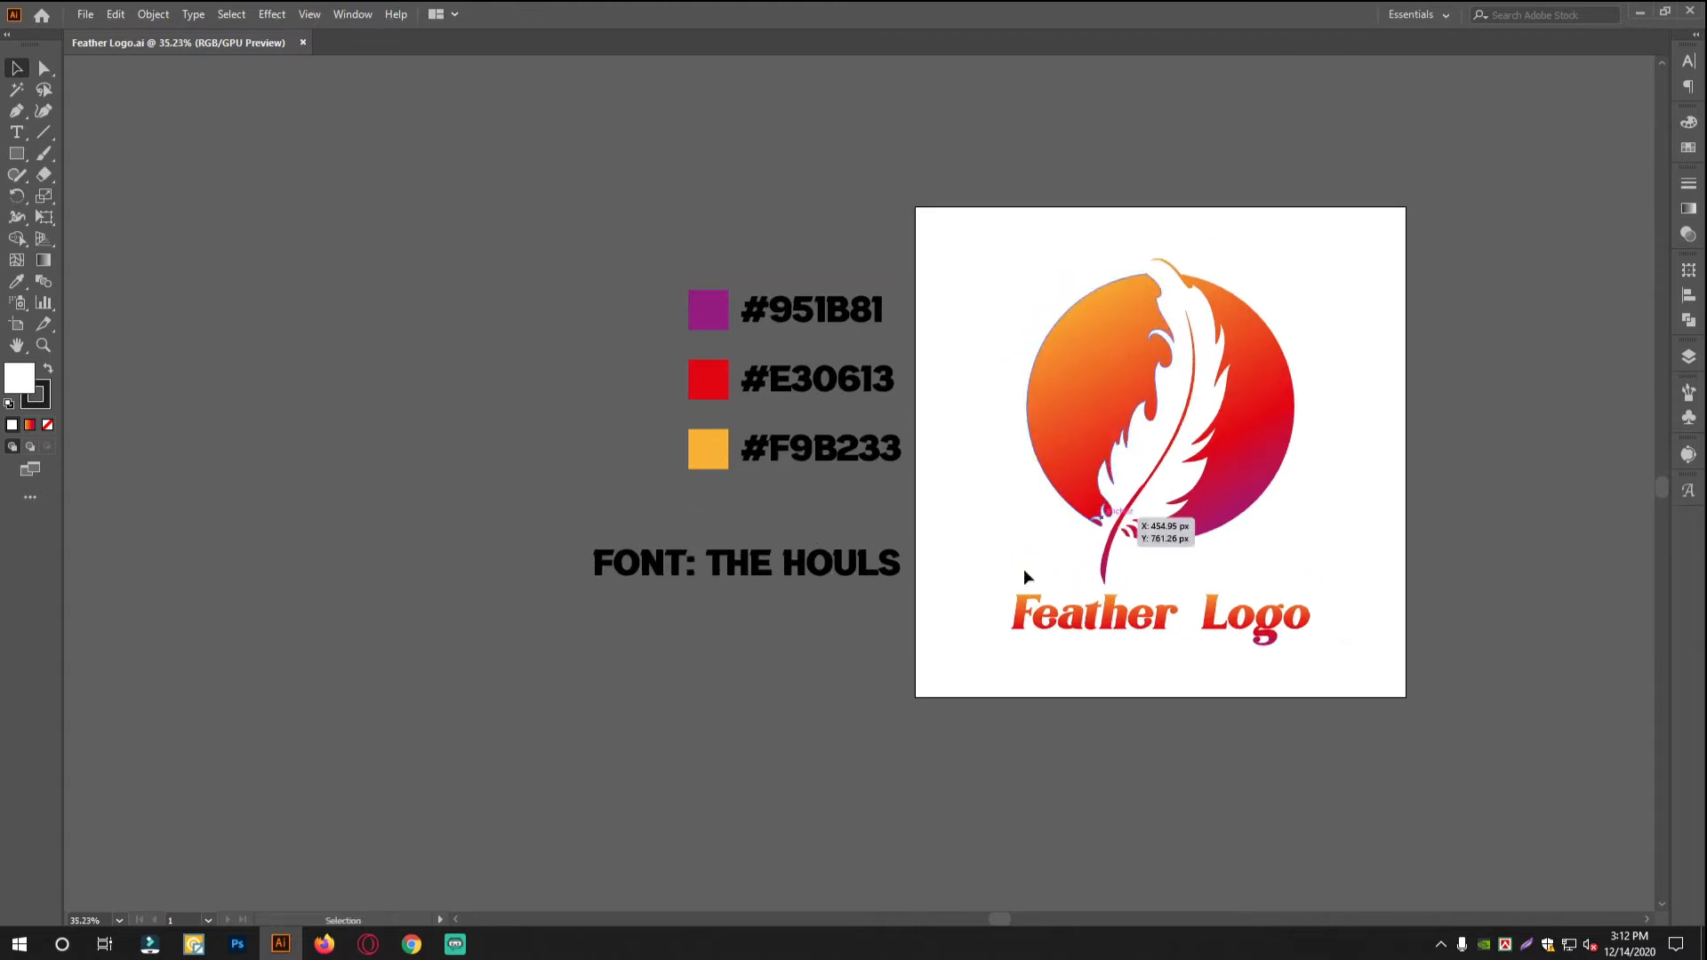
Switch to Chrome and search Google Images for "feather silhouette"
click(412, 944)
click(895, 10)
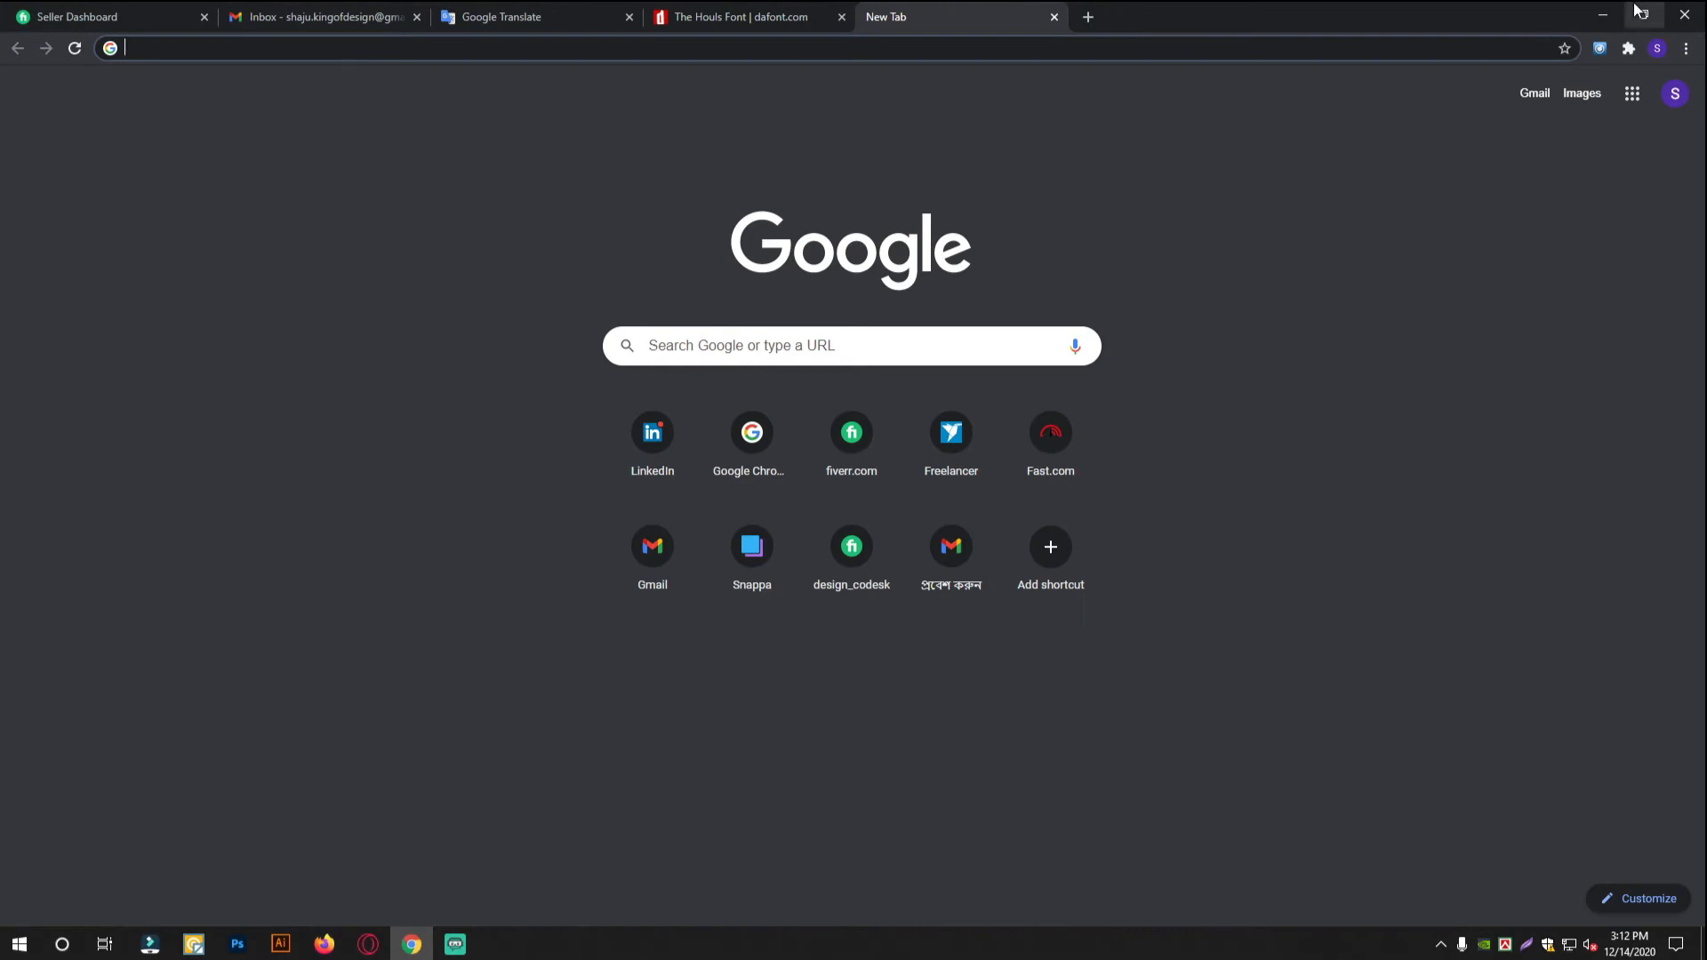
text(feather silhou)
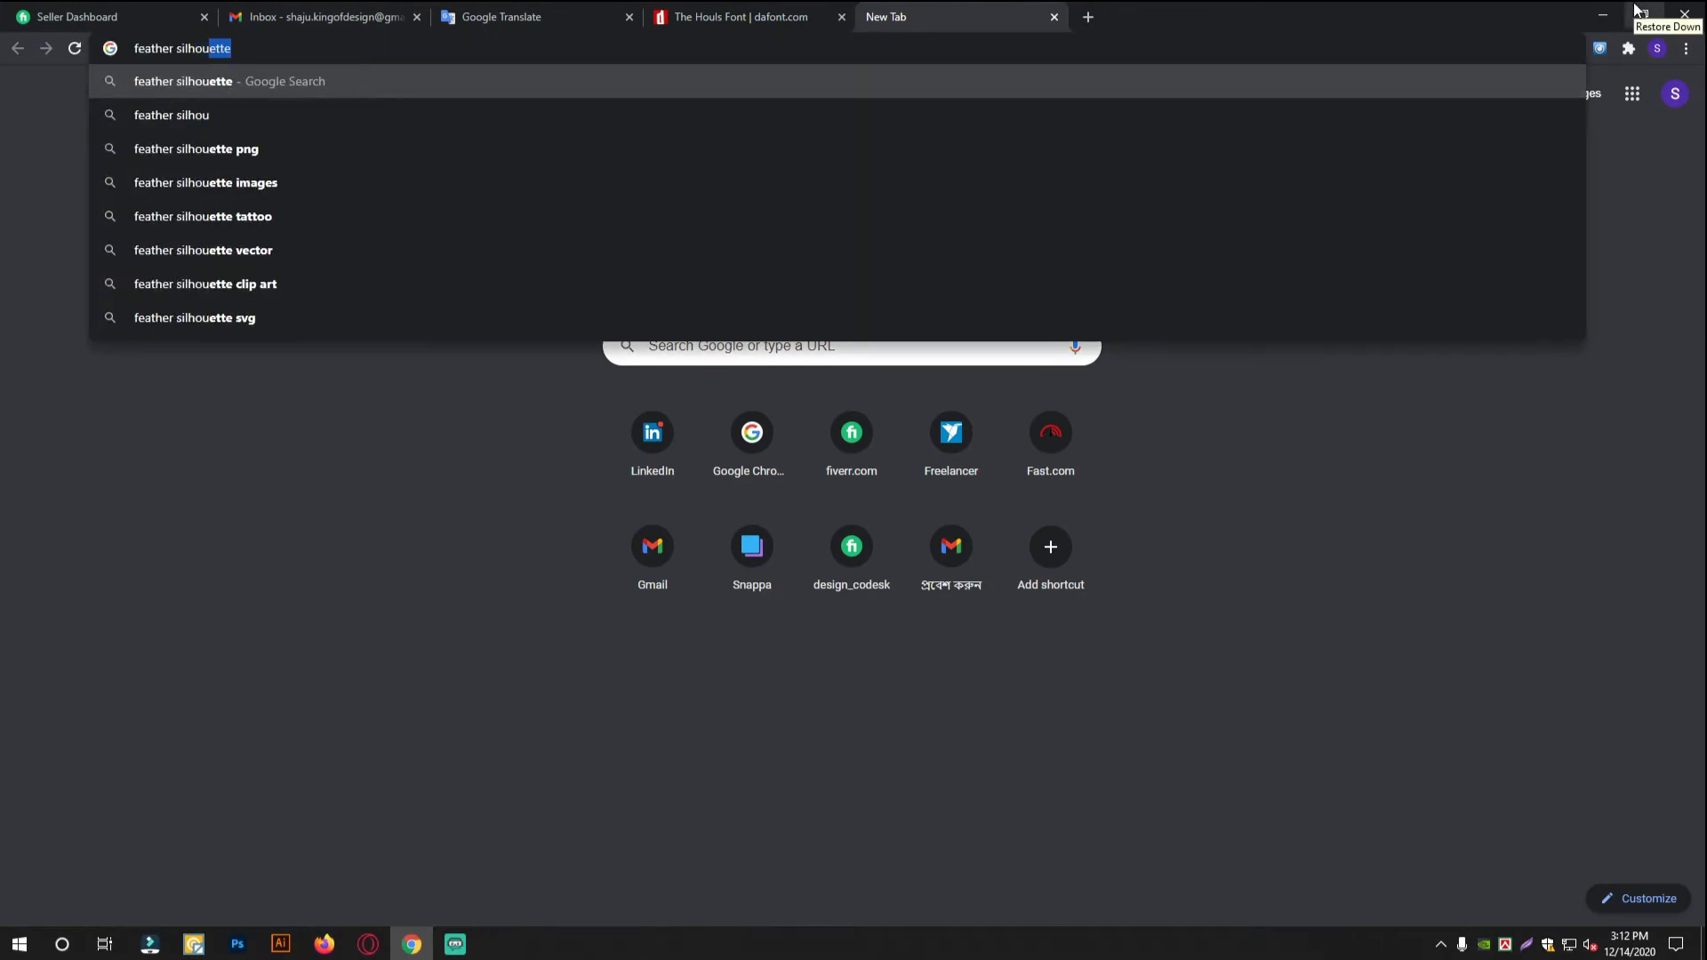
key(Return)
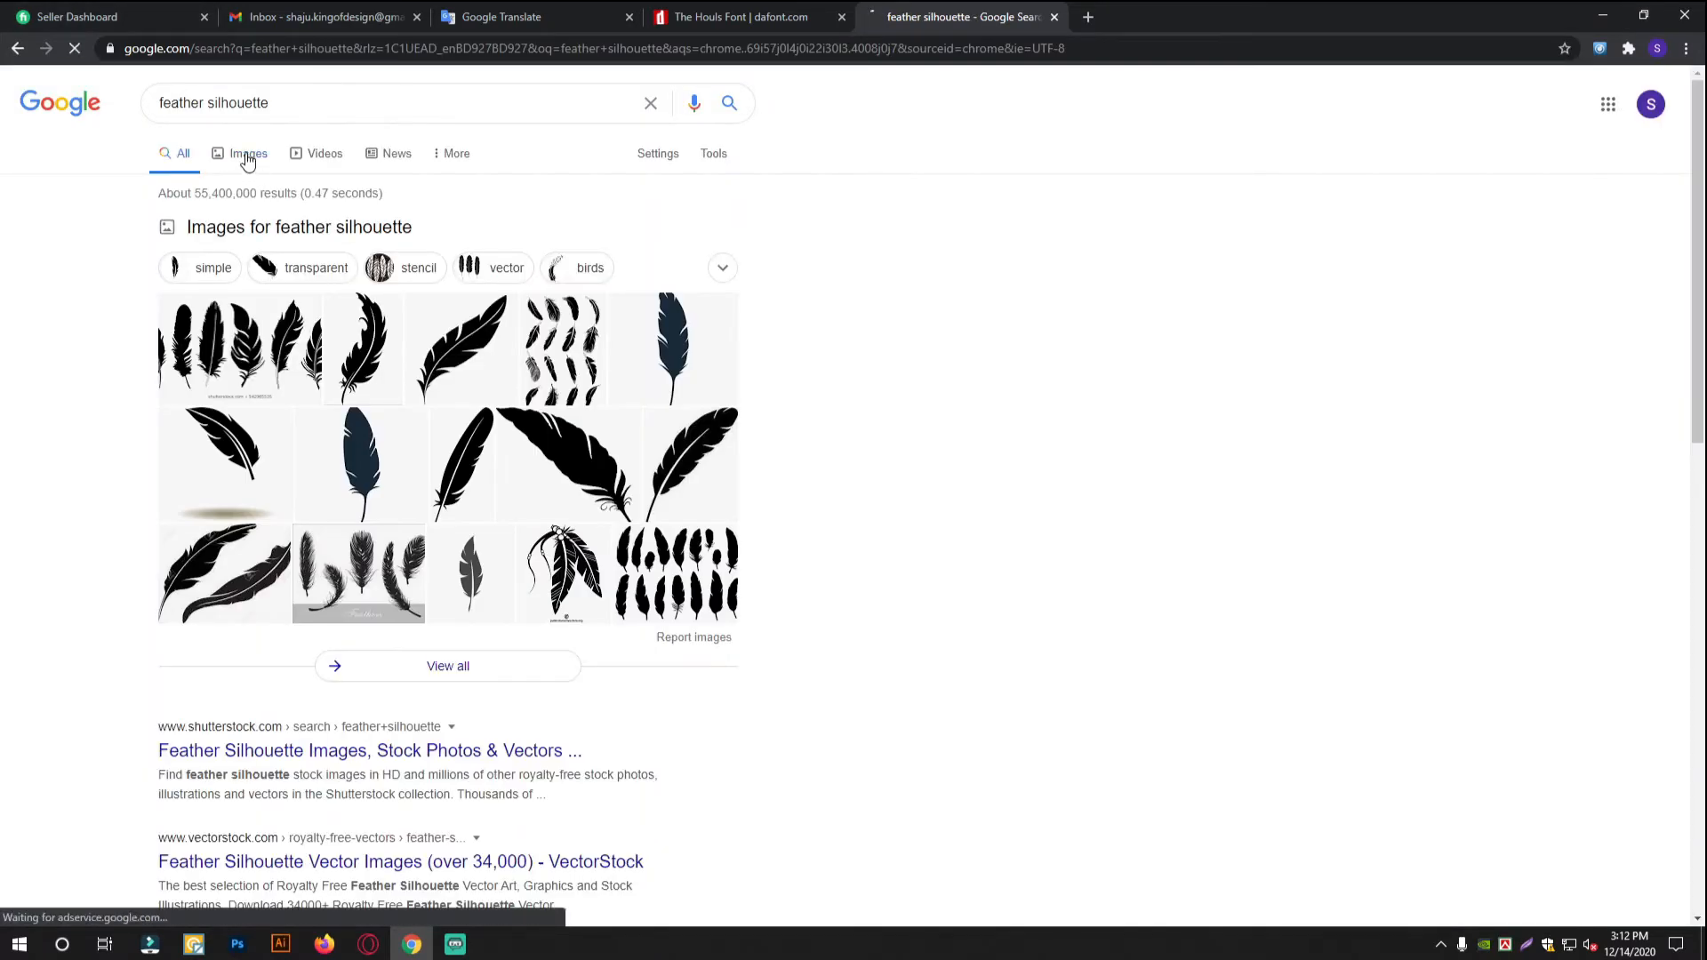
click(248, 158)
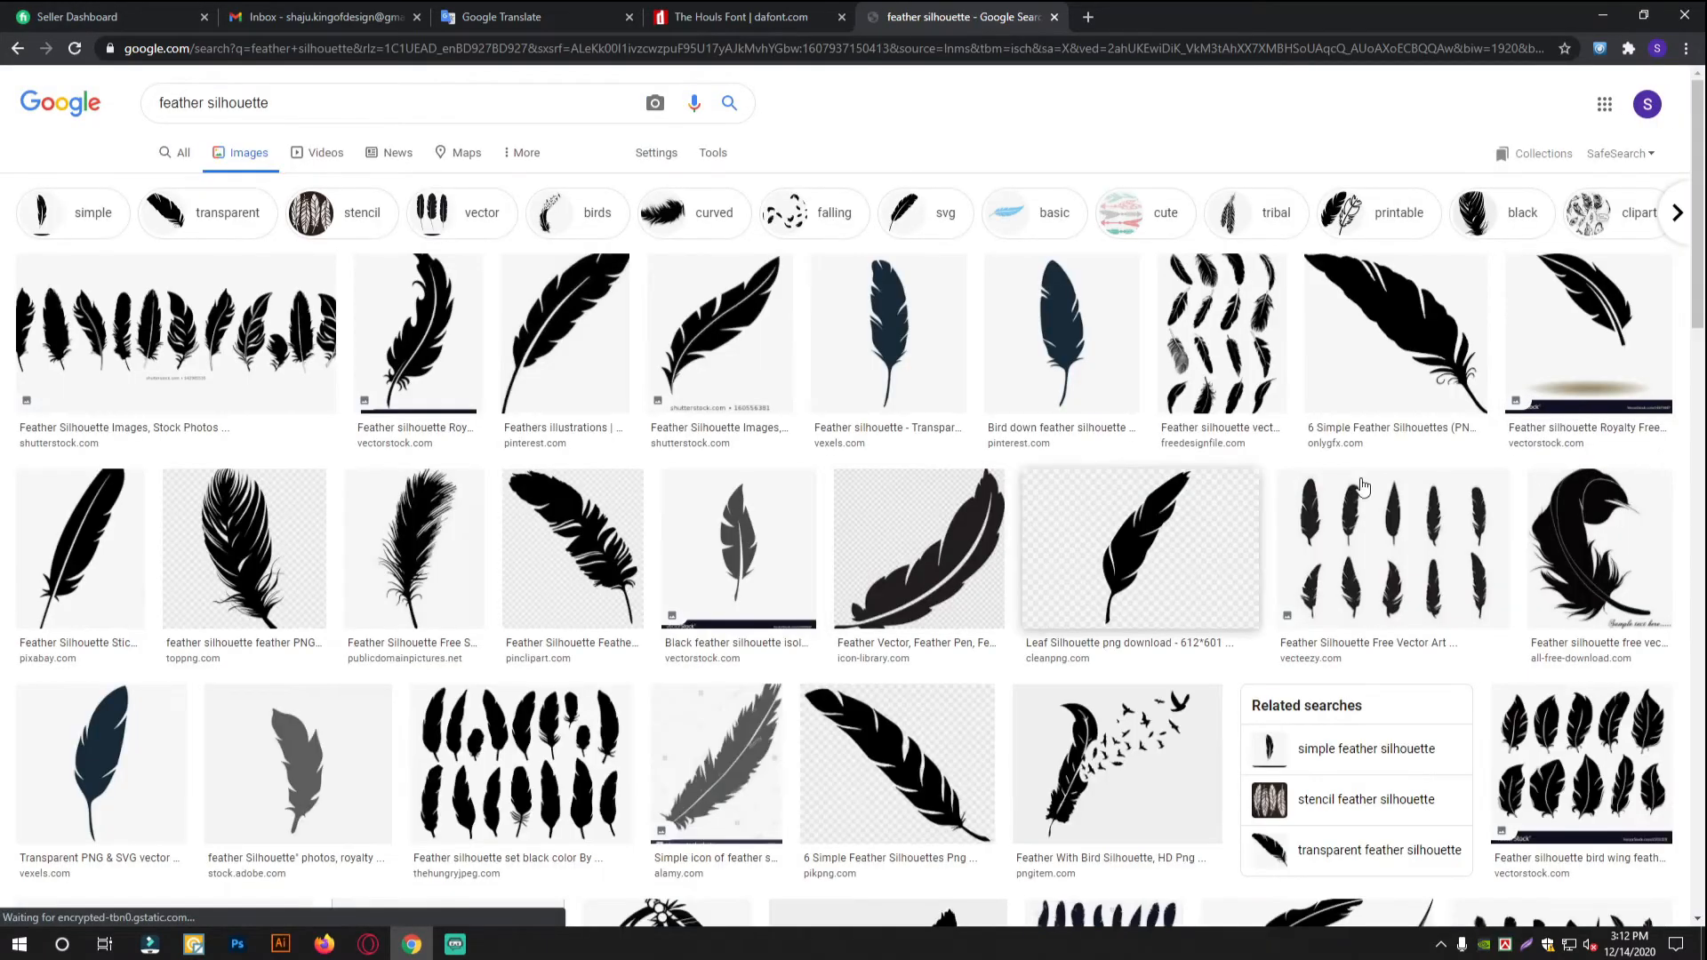
Preview the curved VectorStock feather silhouette and save it to the Desktop as a JPEG named feather-silhouette-vector-2938868
click(431, 356)
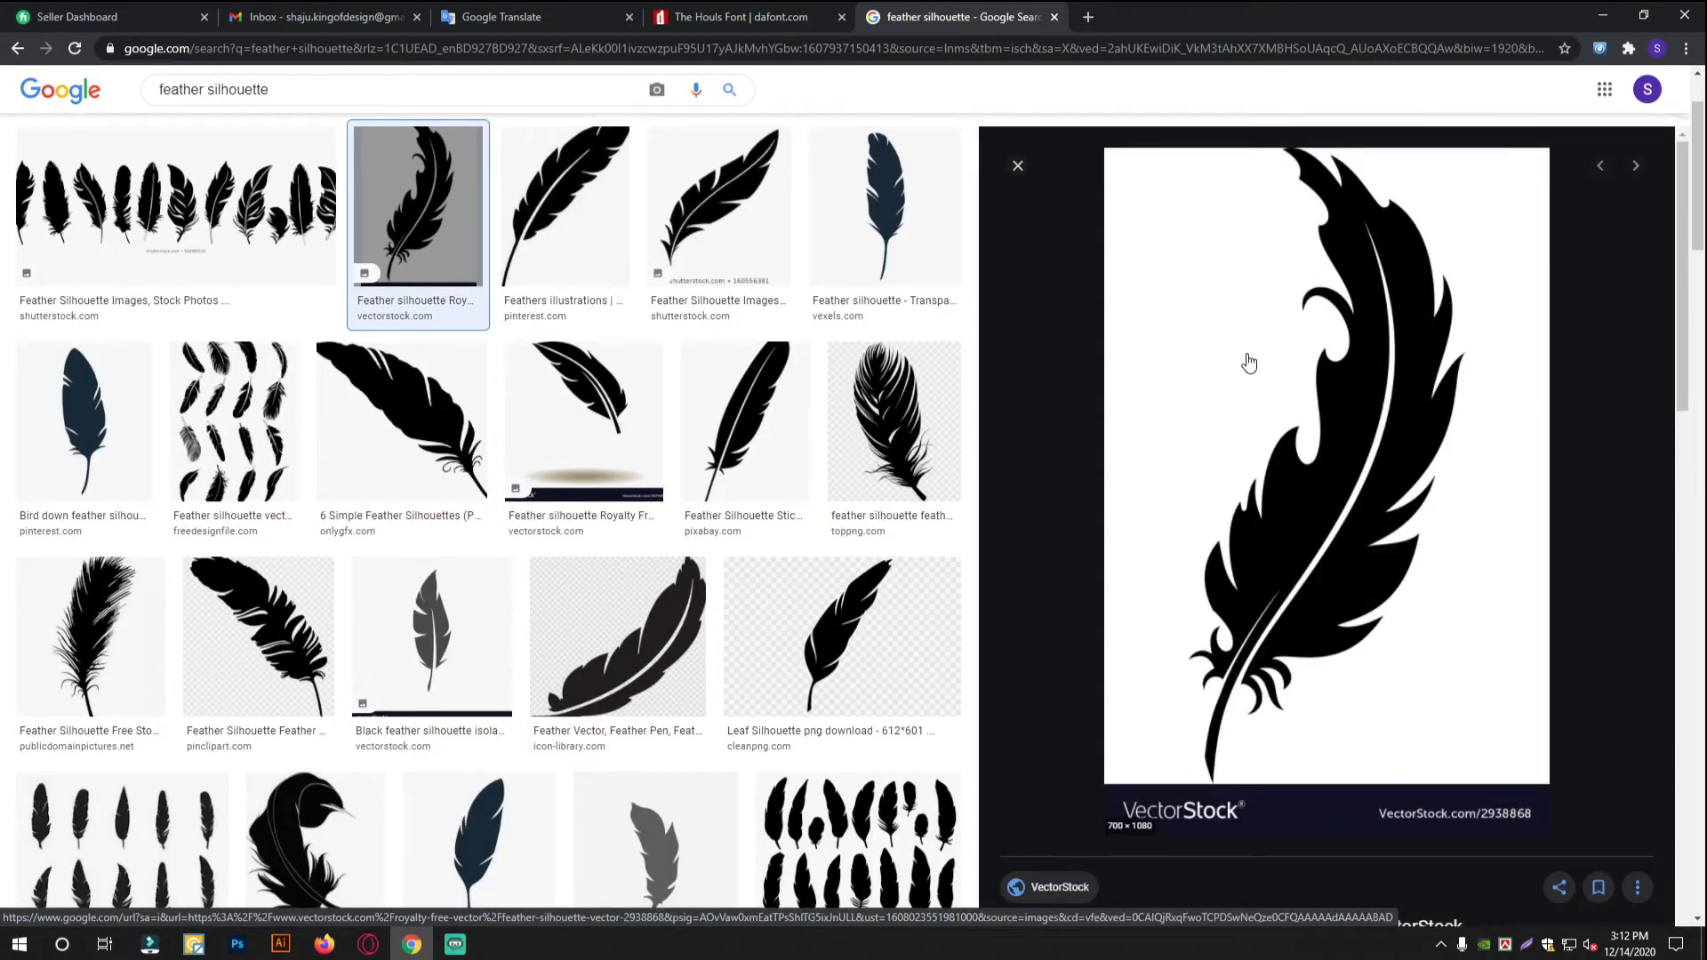
scroll(880, 551, down, 8)
scroll(360, 557, down, 7)
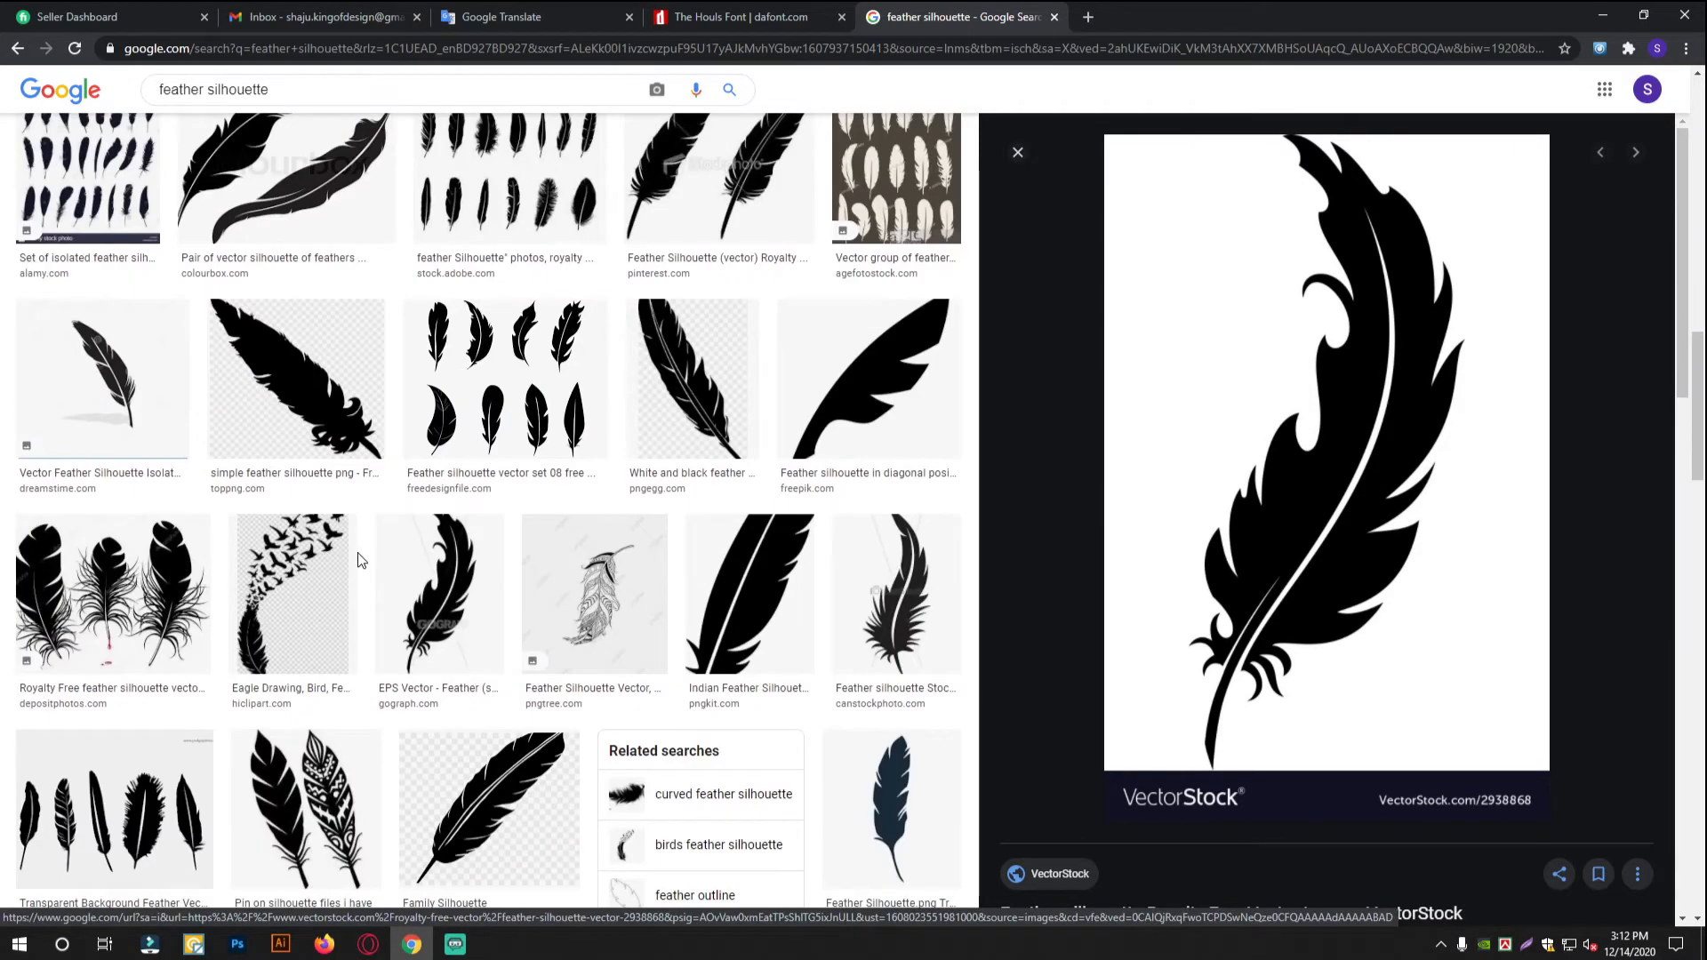
scroll(362, 562, up, 15)
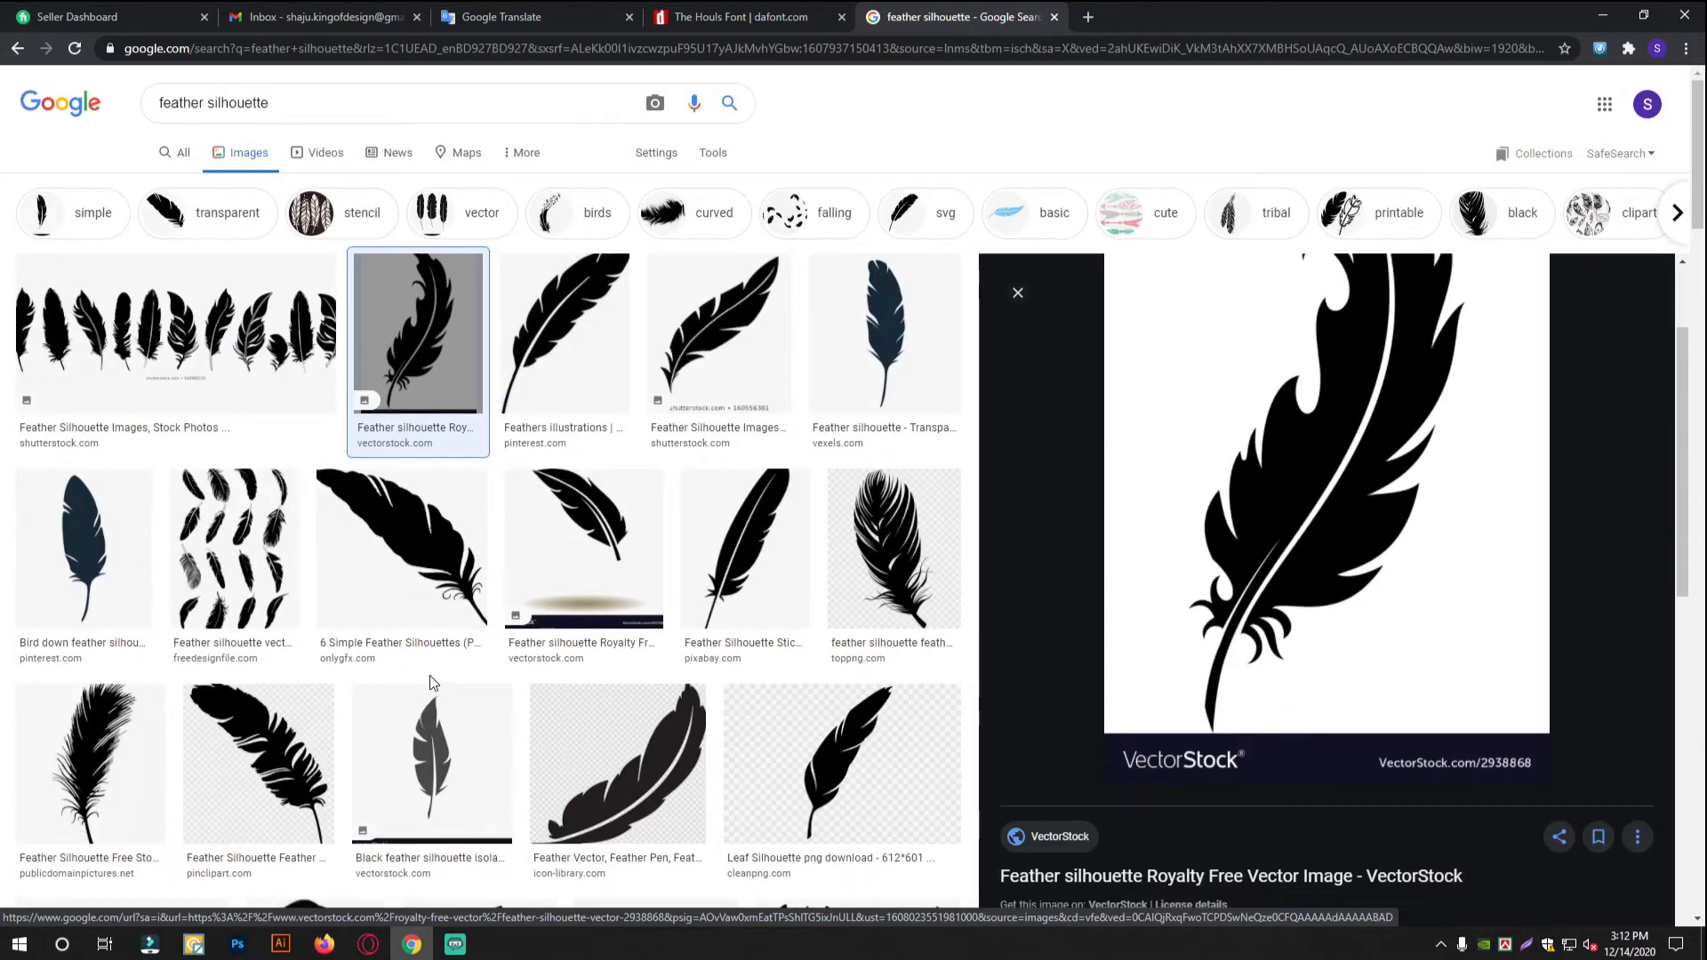
scroll(1306, 400, down, 2)
right_click(1317, 372)
click(1349, 524)
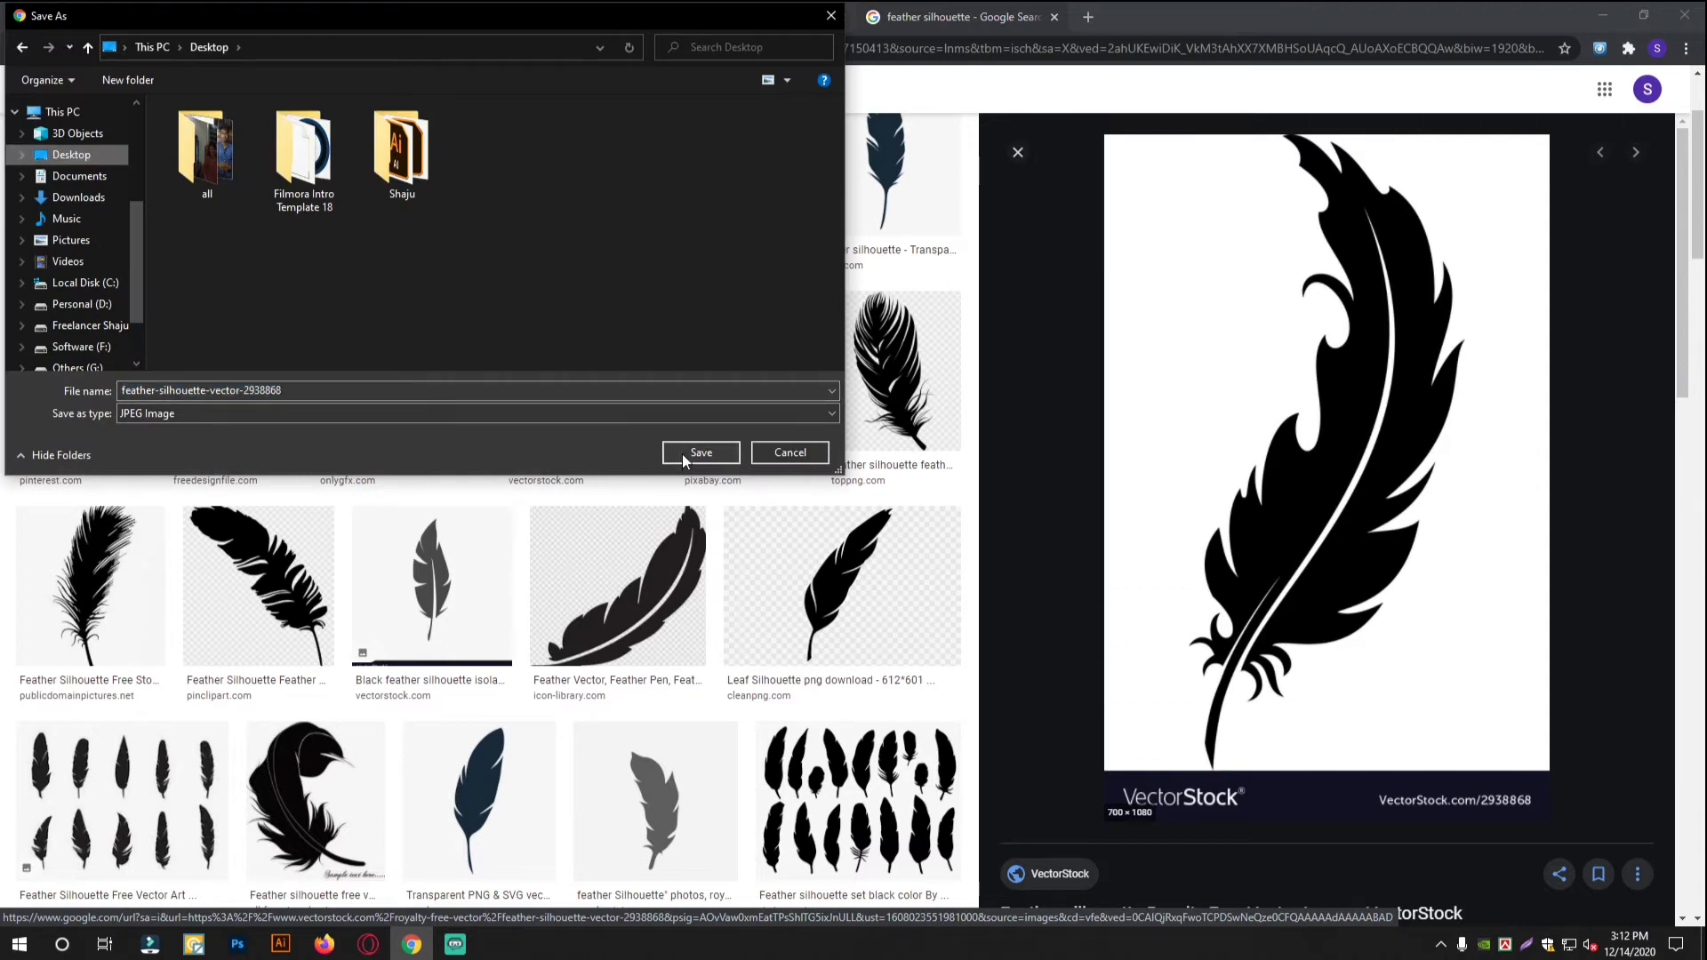
click(681, 454)
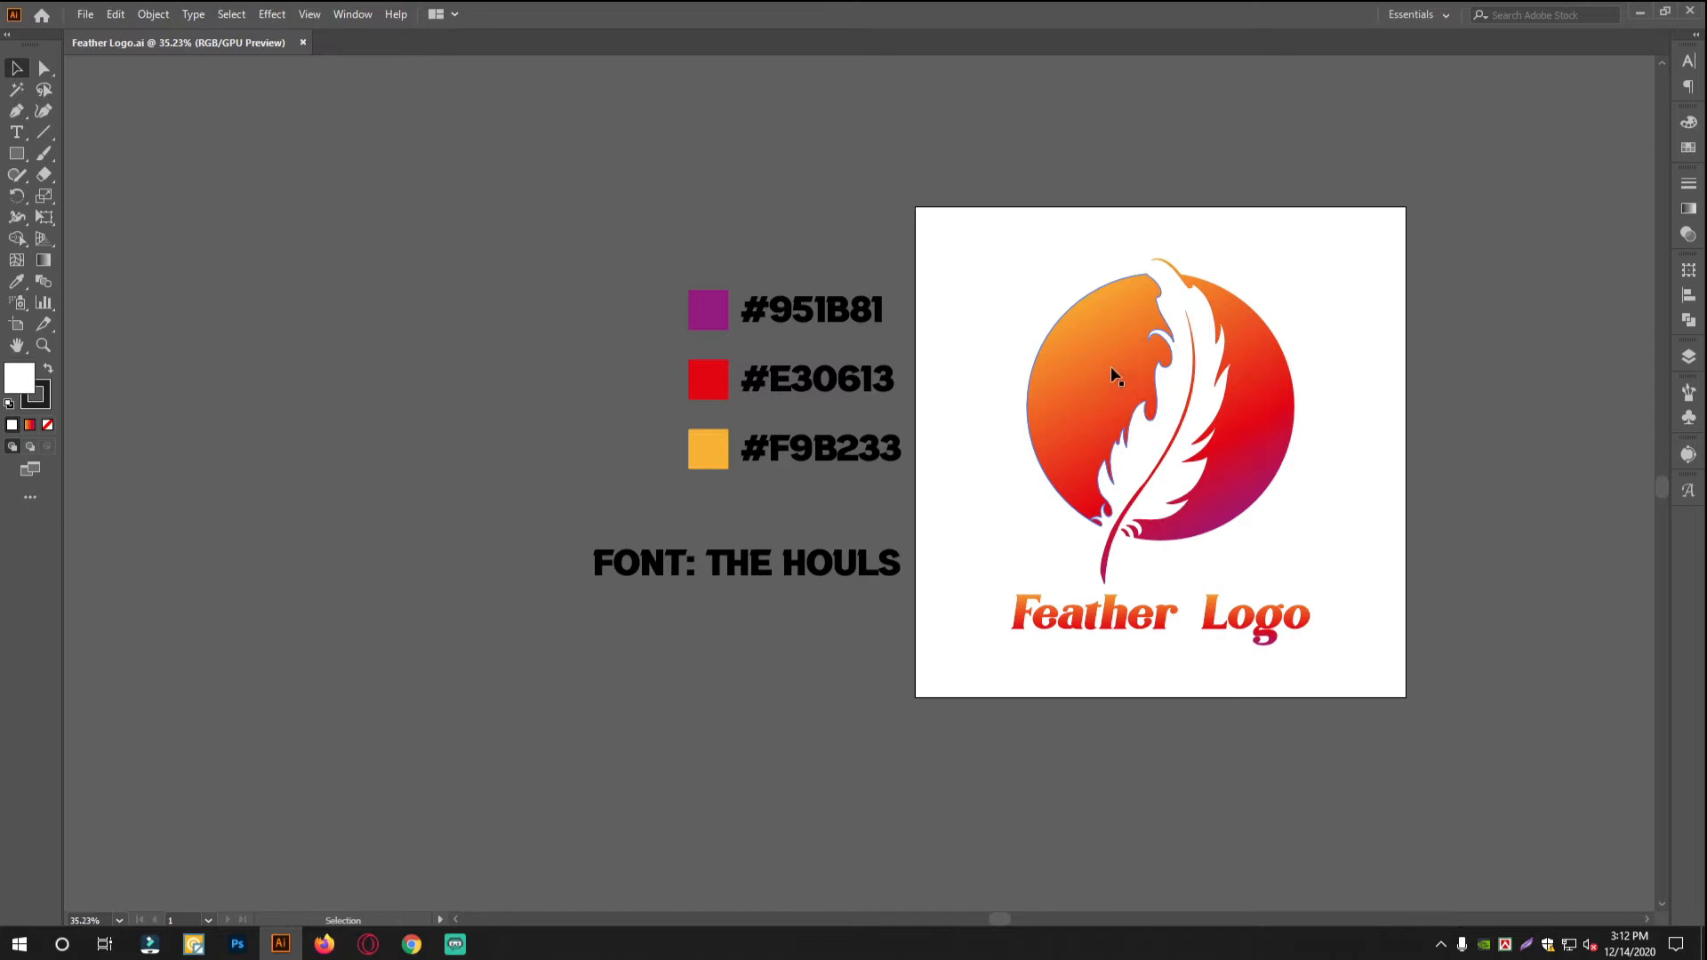
Place the saved feather image from the desktop into the Illustrator logo document, in empty space away from the artboard
click(1639, 13)
drag(32, 301, 307, 529)
drag(498, 678, 689, 551)
drag(644, 462, 528, 469)
click(689, 558)
drag(497, 378, 561, 455)
drag(726, 460, 808, 525)
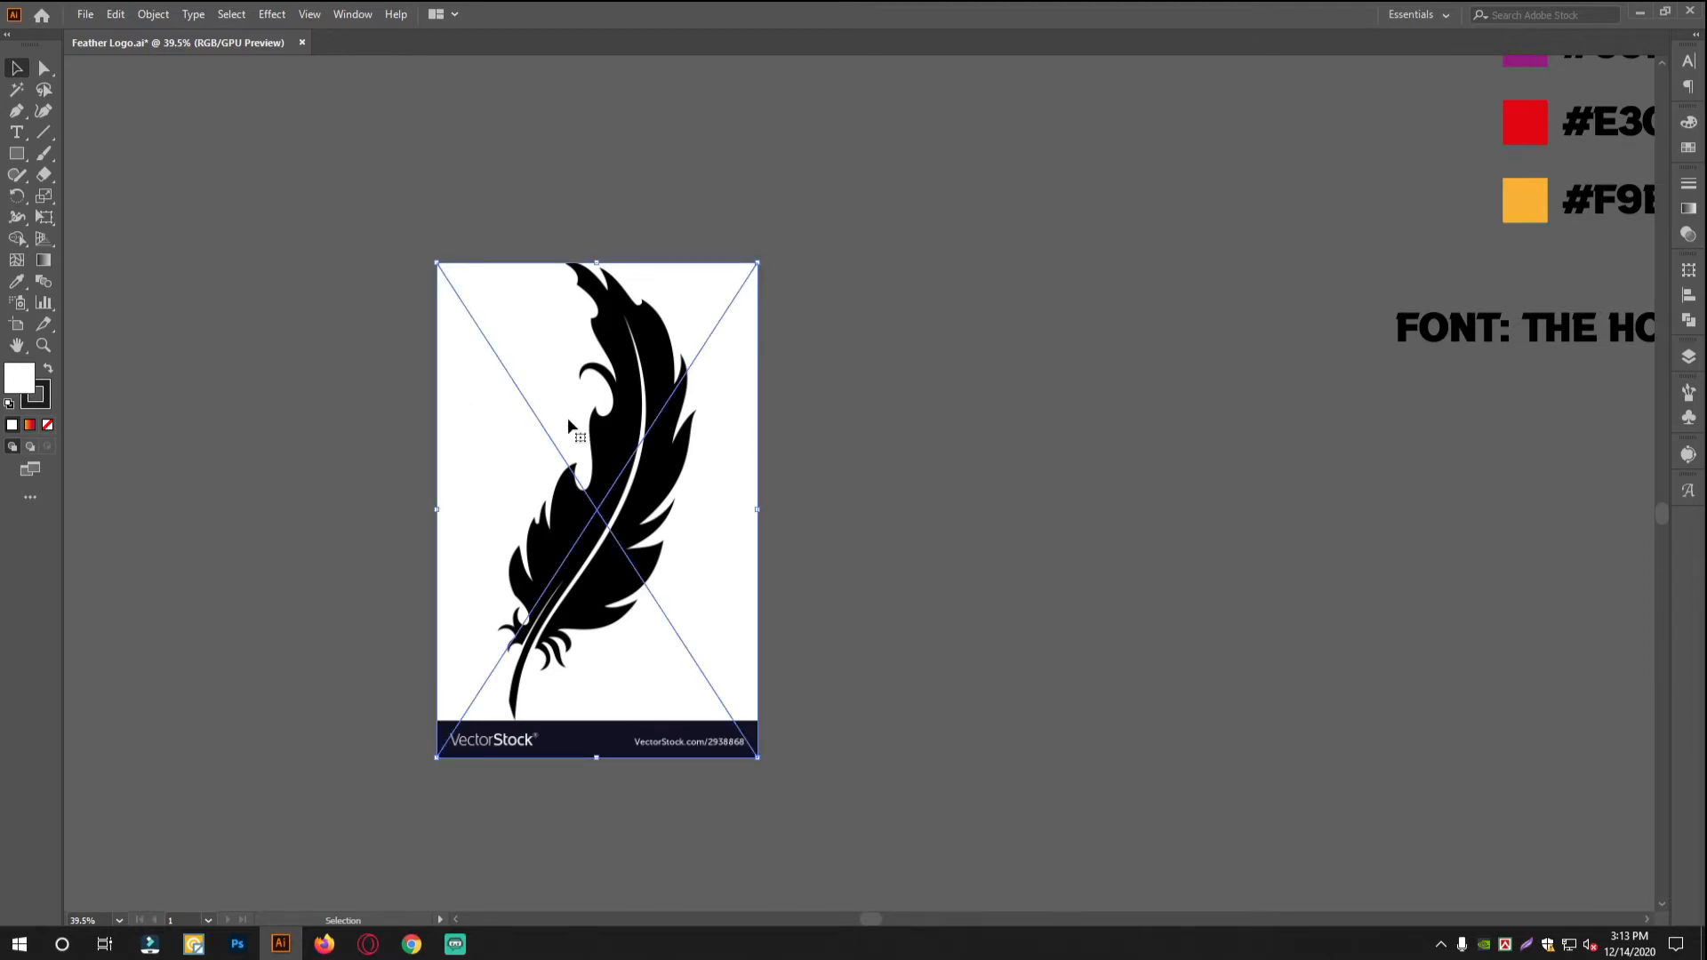
Apply Image Trace to the feather image with the High Fidelity Photo preset
click(1688, 456)
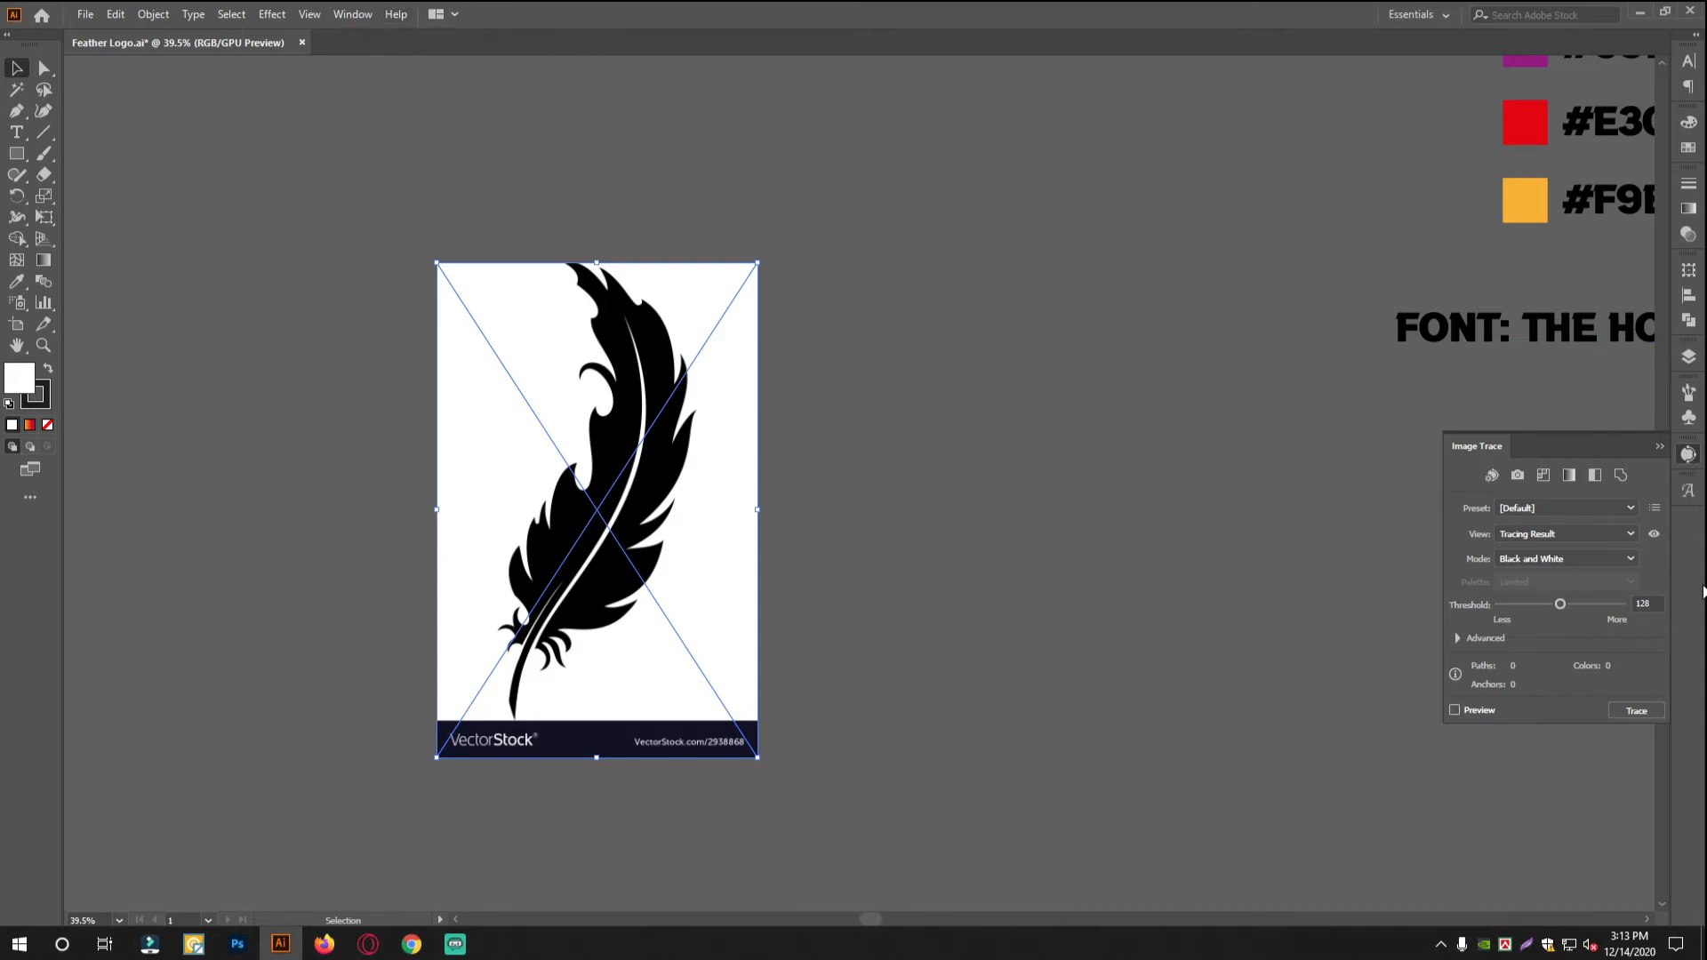
click(360, 17)
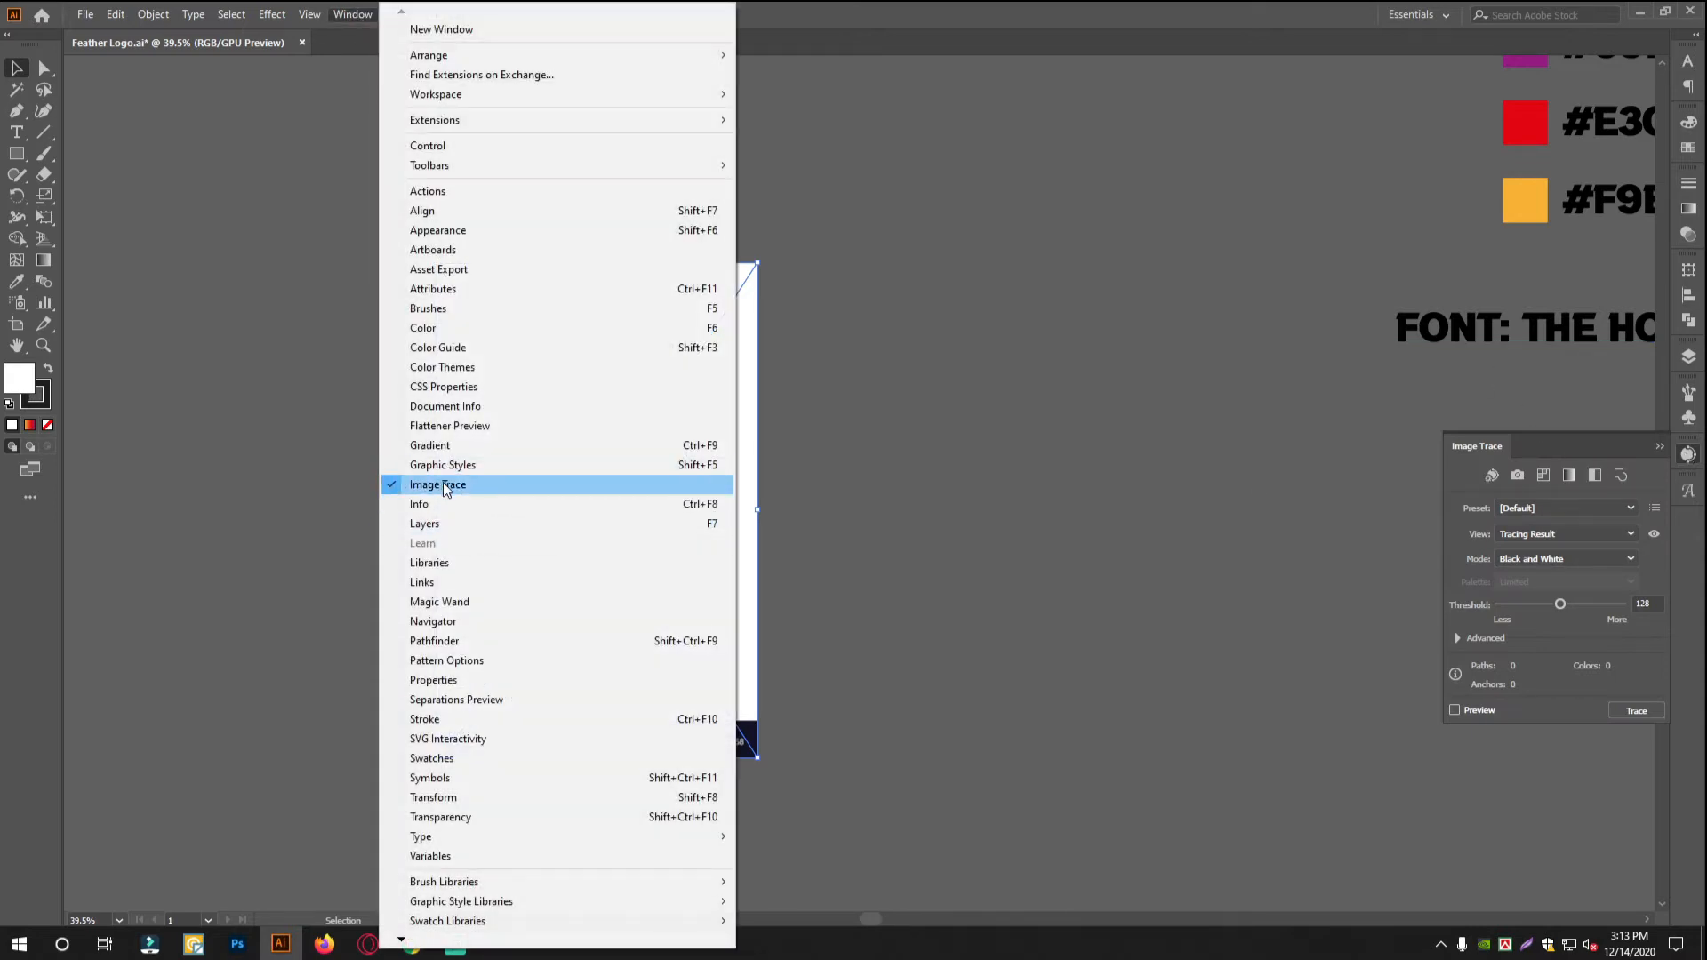
click(1522, 514)
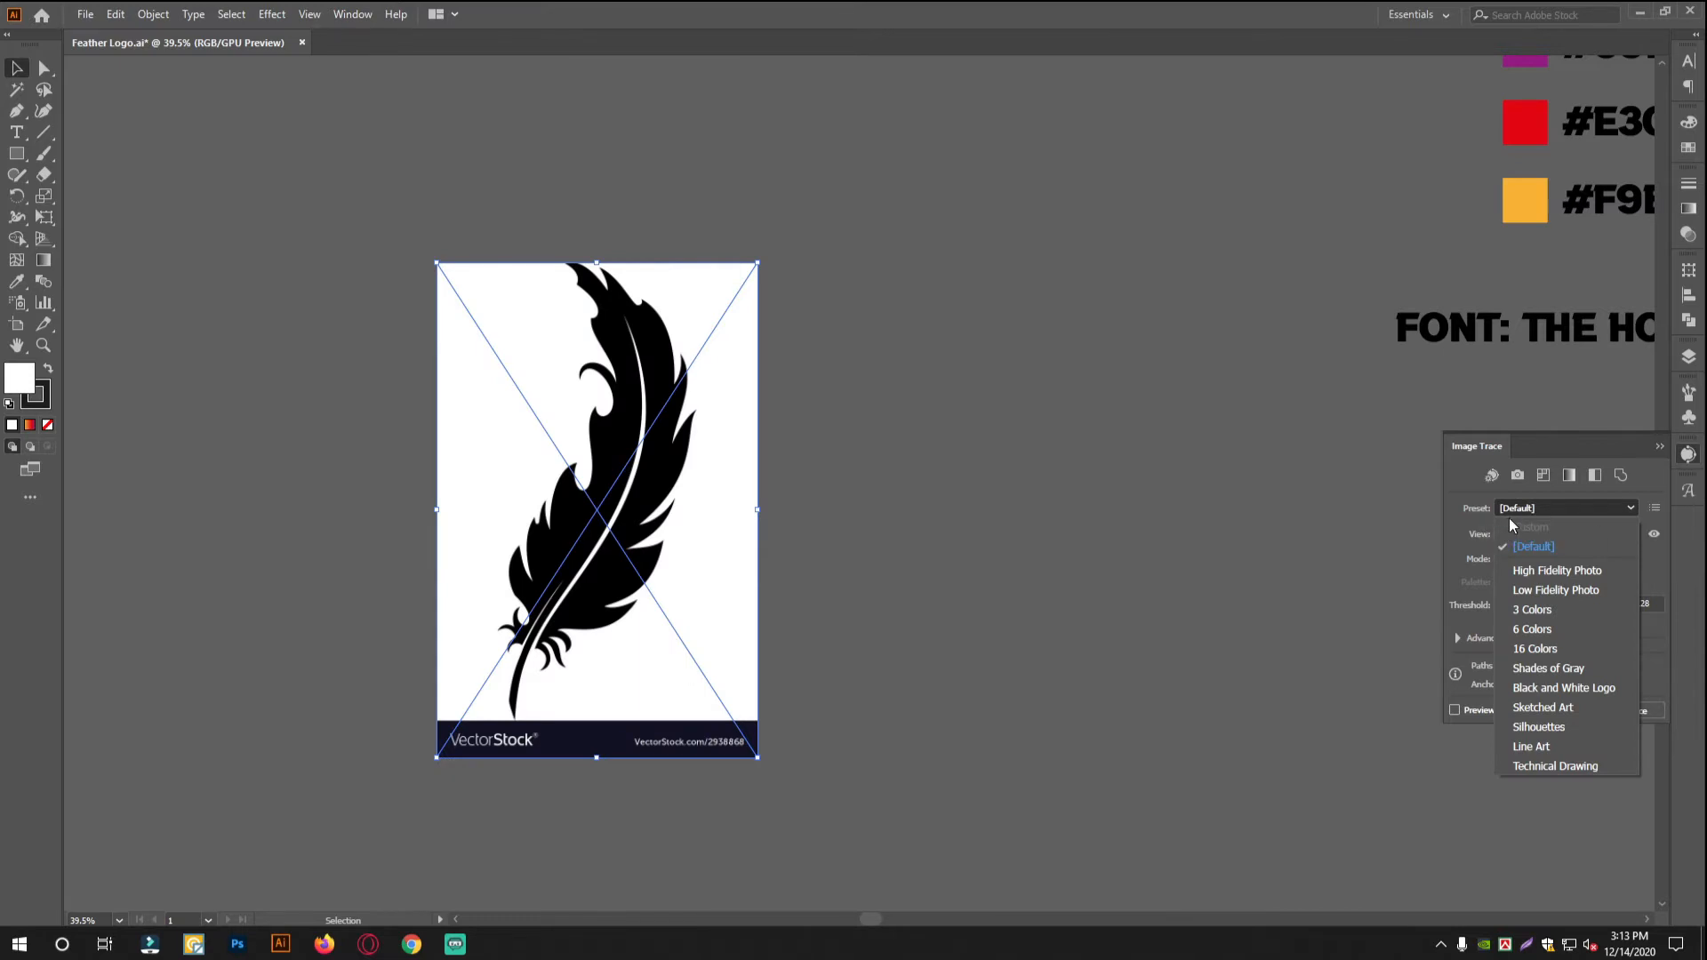
click(1555, 571)
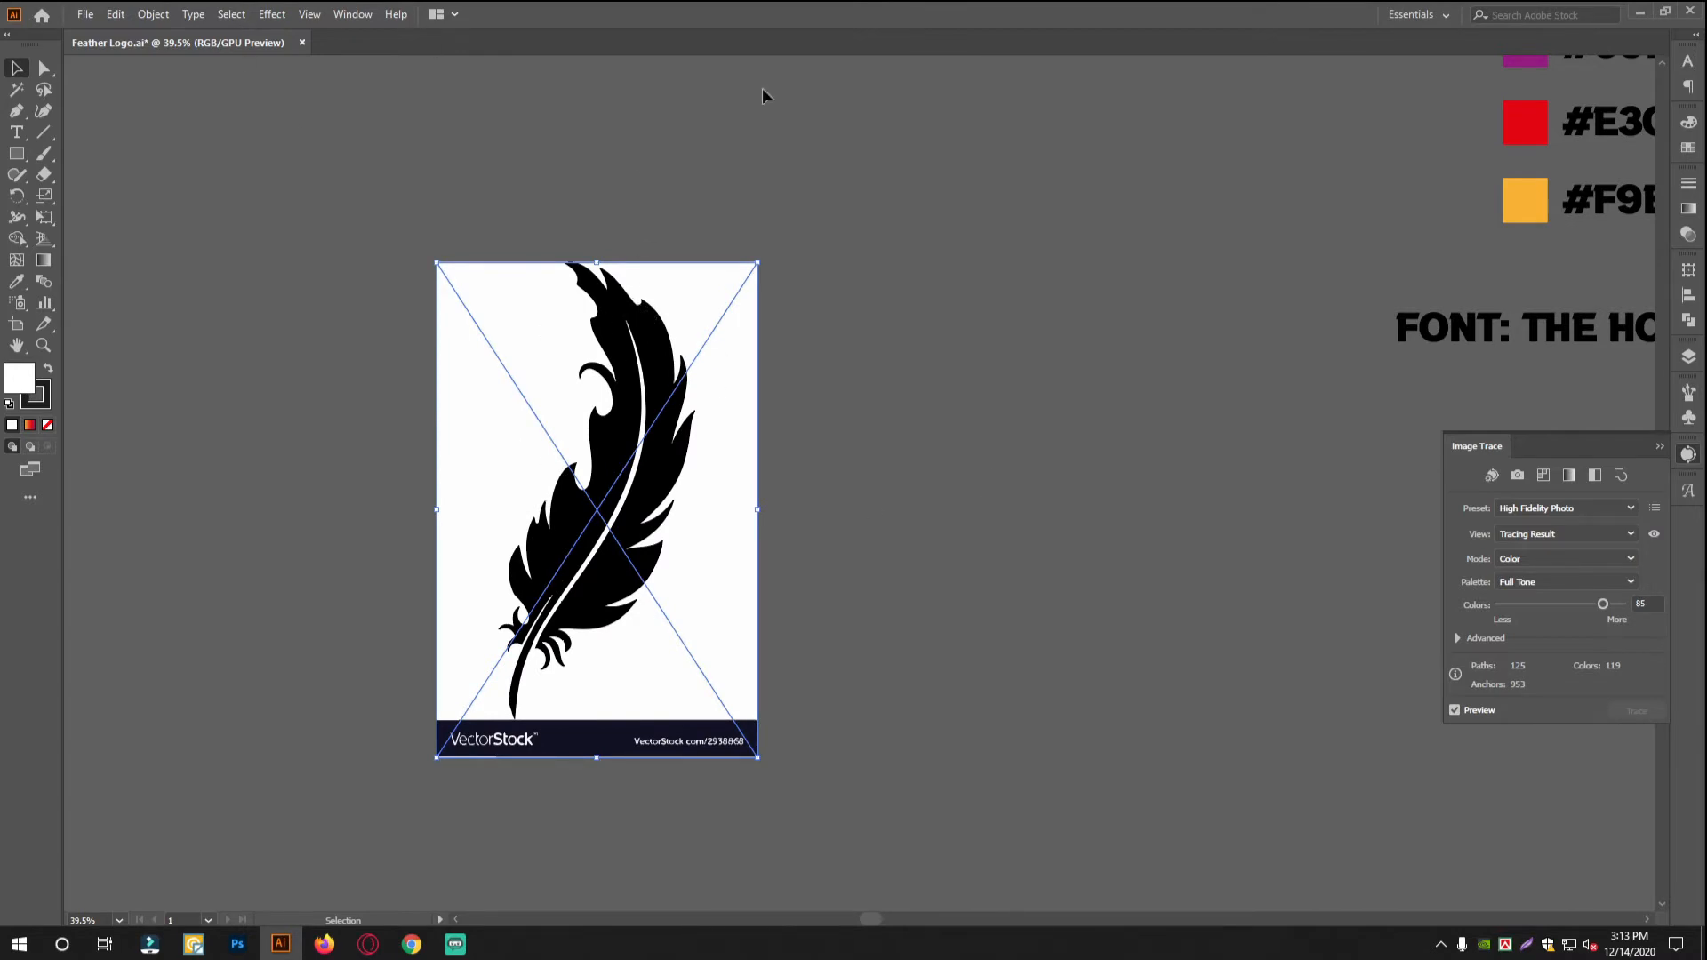
Expand the traced feather image into vector paths and ungroup the result
click(142, 14)
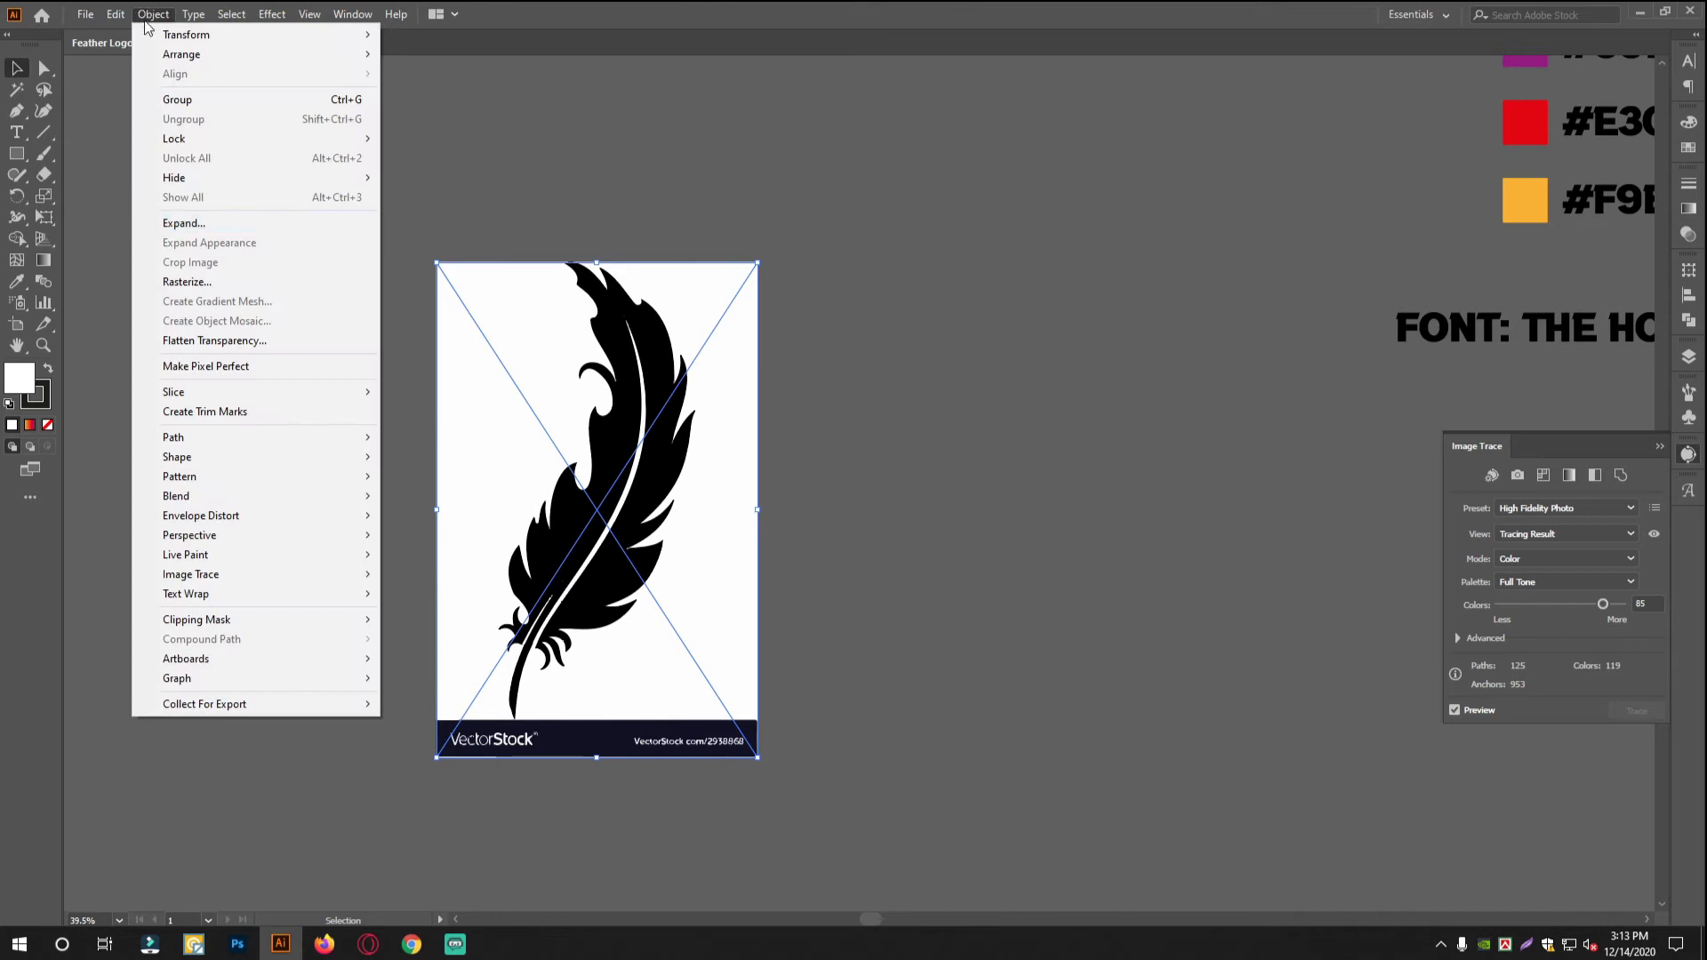
click(184, 223)
click(796, 573)
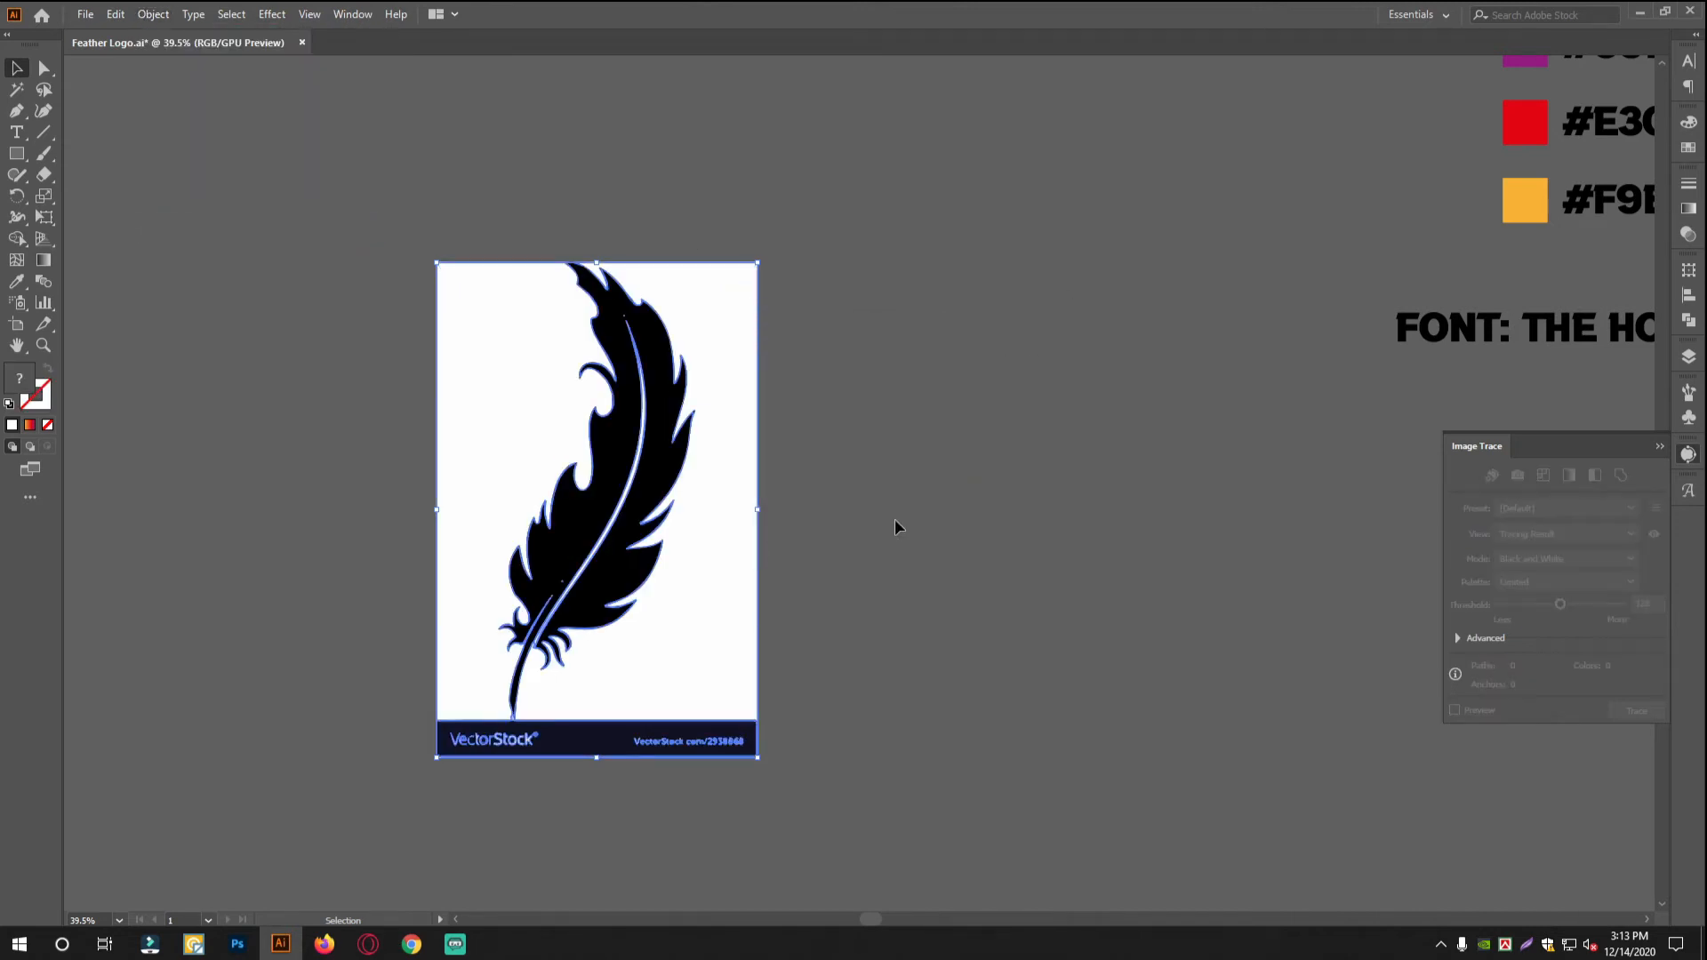
right_click(679, 324)
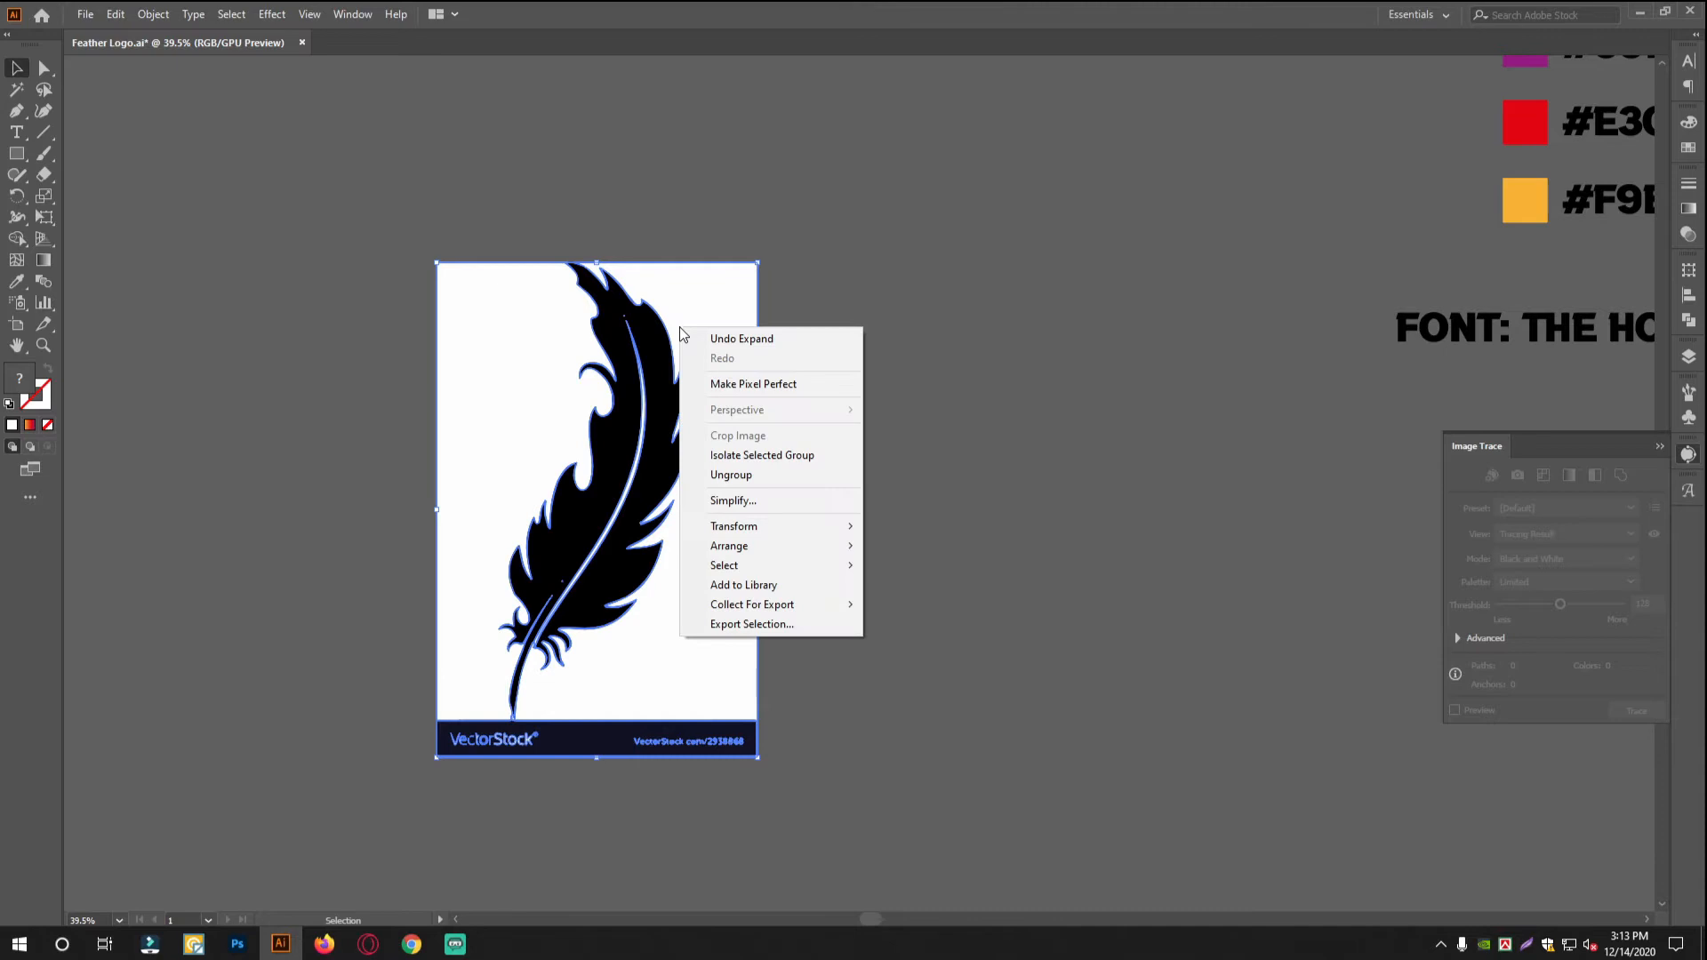
click(765, 475)
click(867, 541)
drag(873, 602, 1148, 515)
click(1687, 440)
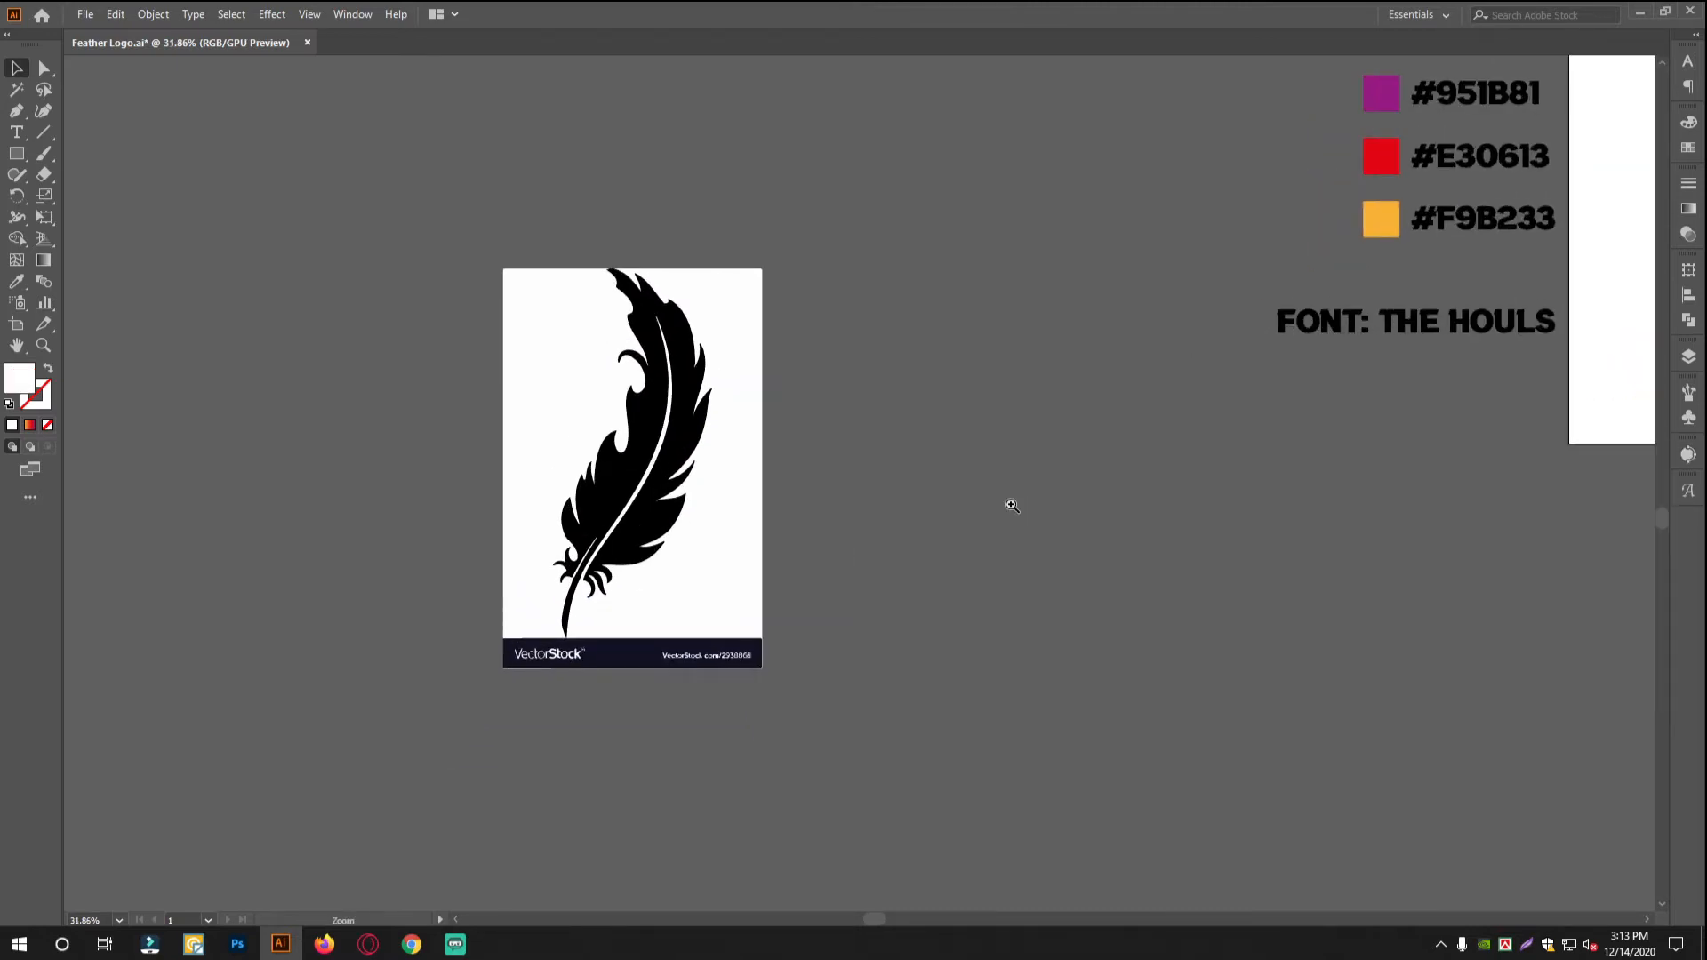
scroll(1010, 499, up, 1)
click(659, 420)
mouse_move(660, 420)
mouse_down()
mouse_move(1191, 627)
mouse_move(990, 487)
mouse_up()
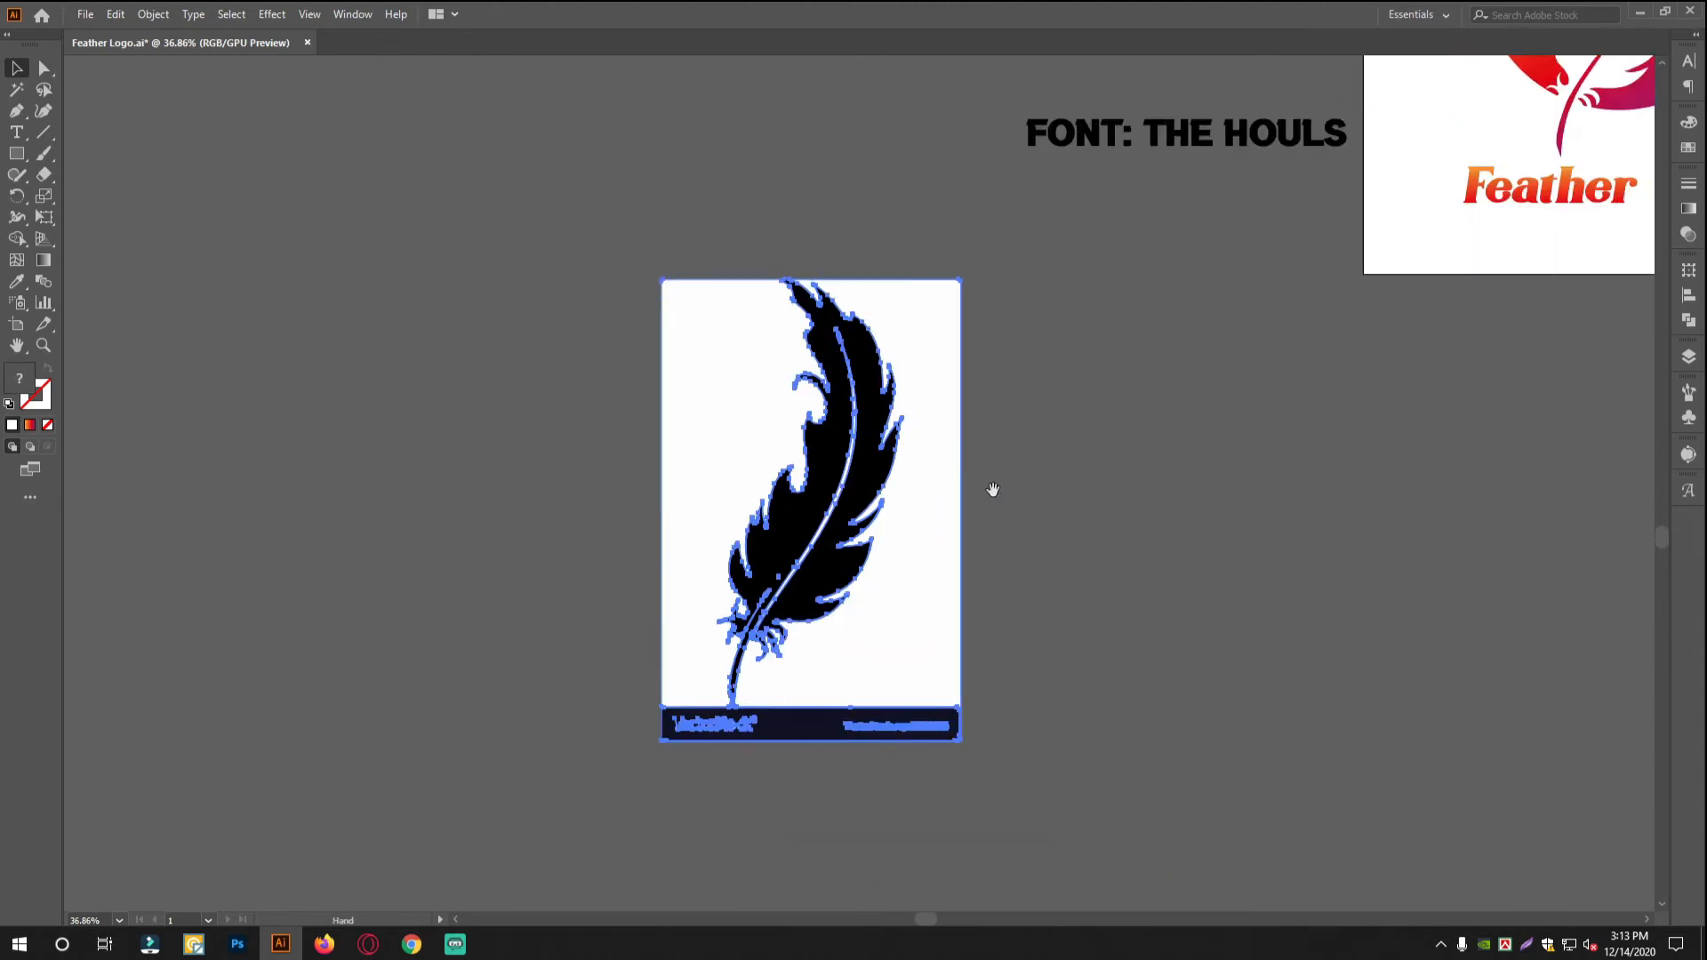
key(ctrl+z)
Ungroup the still-grouped traced artwork once more so its pieces are independent
right_click(460, 374)
click(566, 522)
click(551, 498)
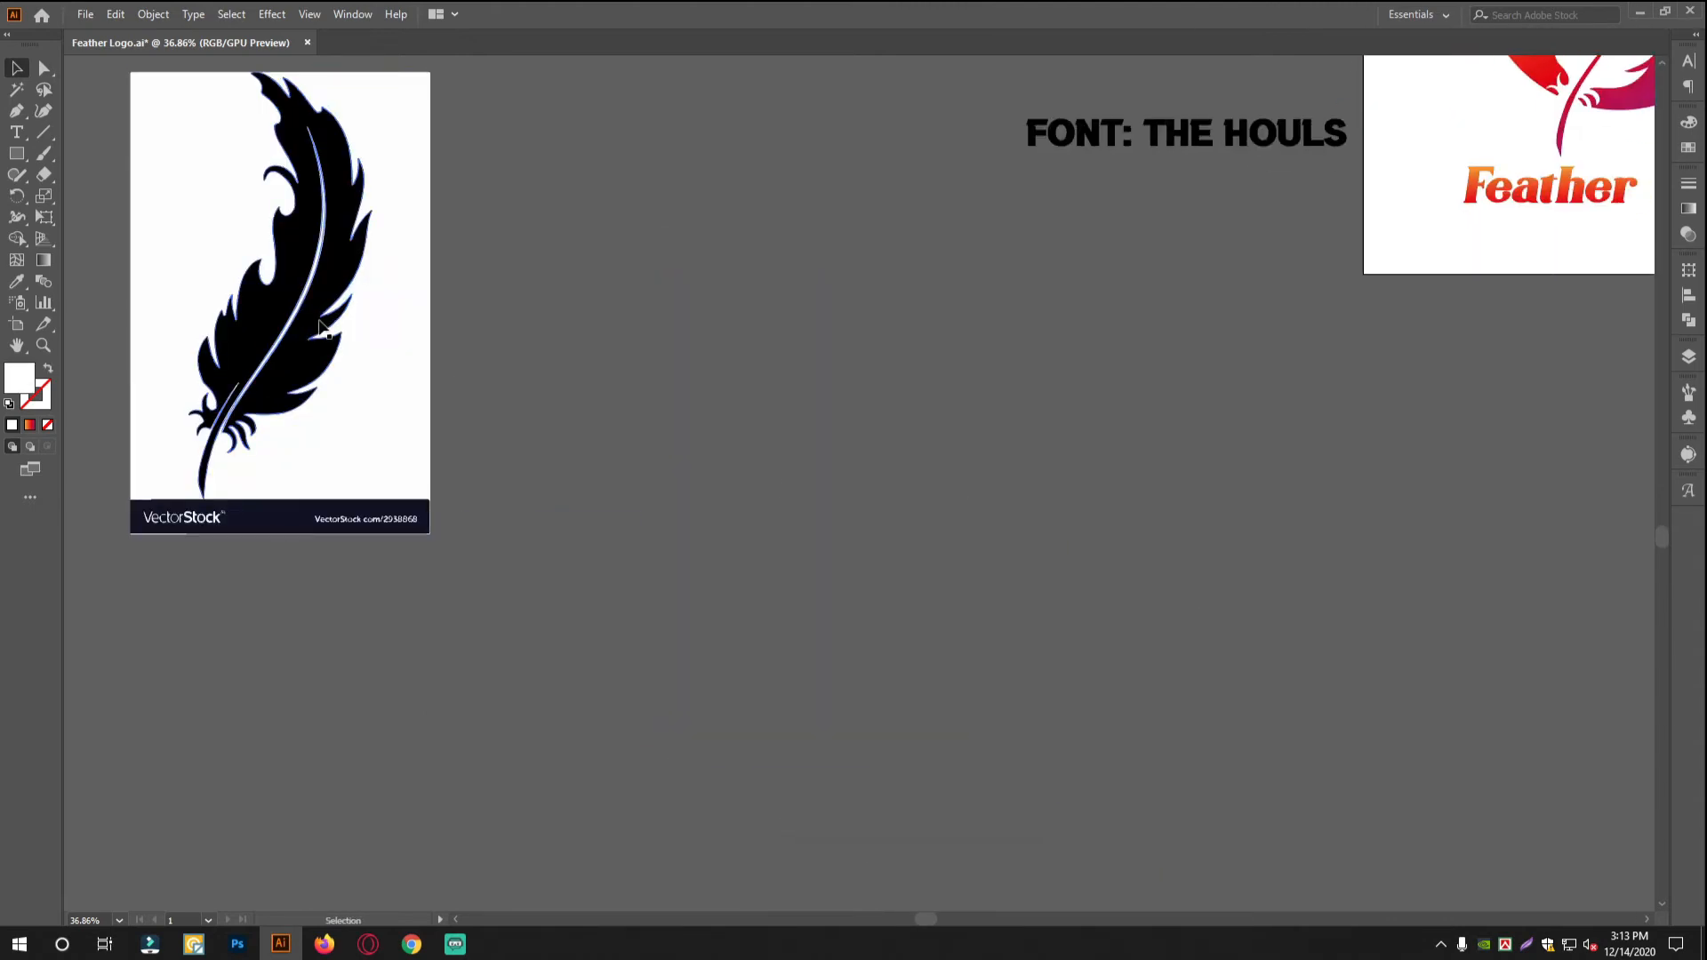
Move the black feather clear of its white background and delete the leftover background with the VectorStock banner
drag(324, 351, 760, 453)
click(971, 462)
drag(644, 347, 812, 396)
scroll(784, 317, down, 2)
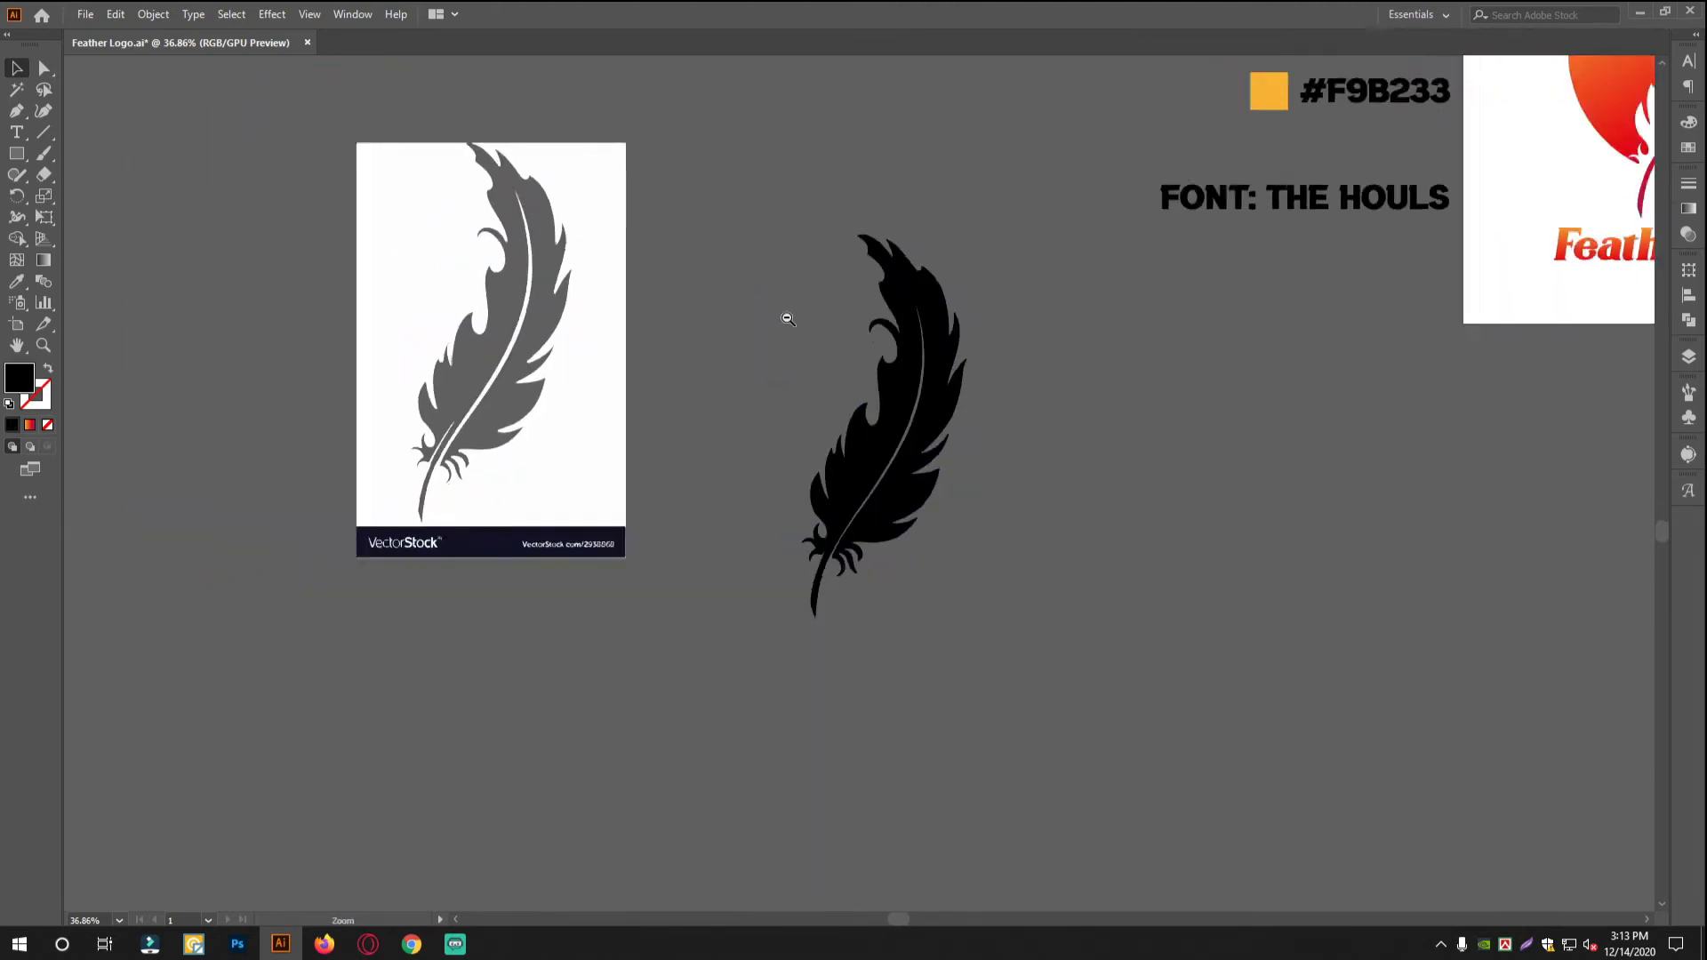
drag(503, 176, 782, 613)
key(Delete)
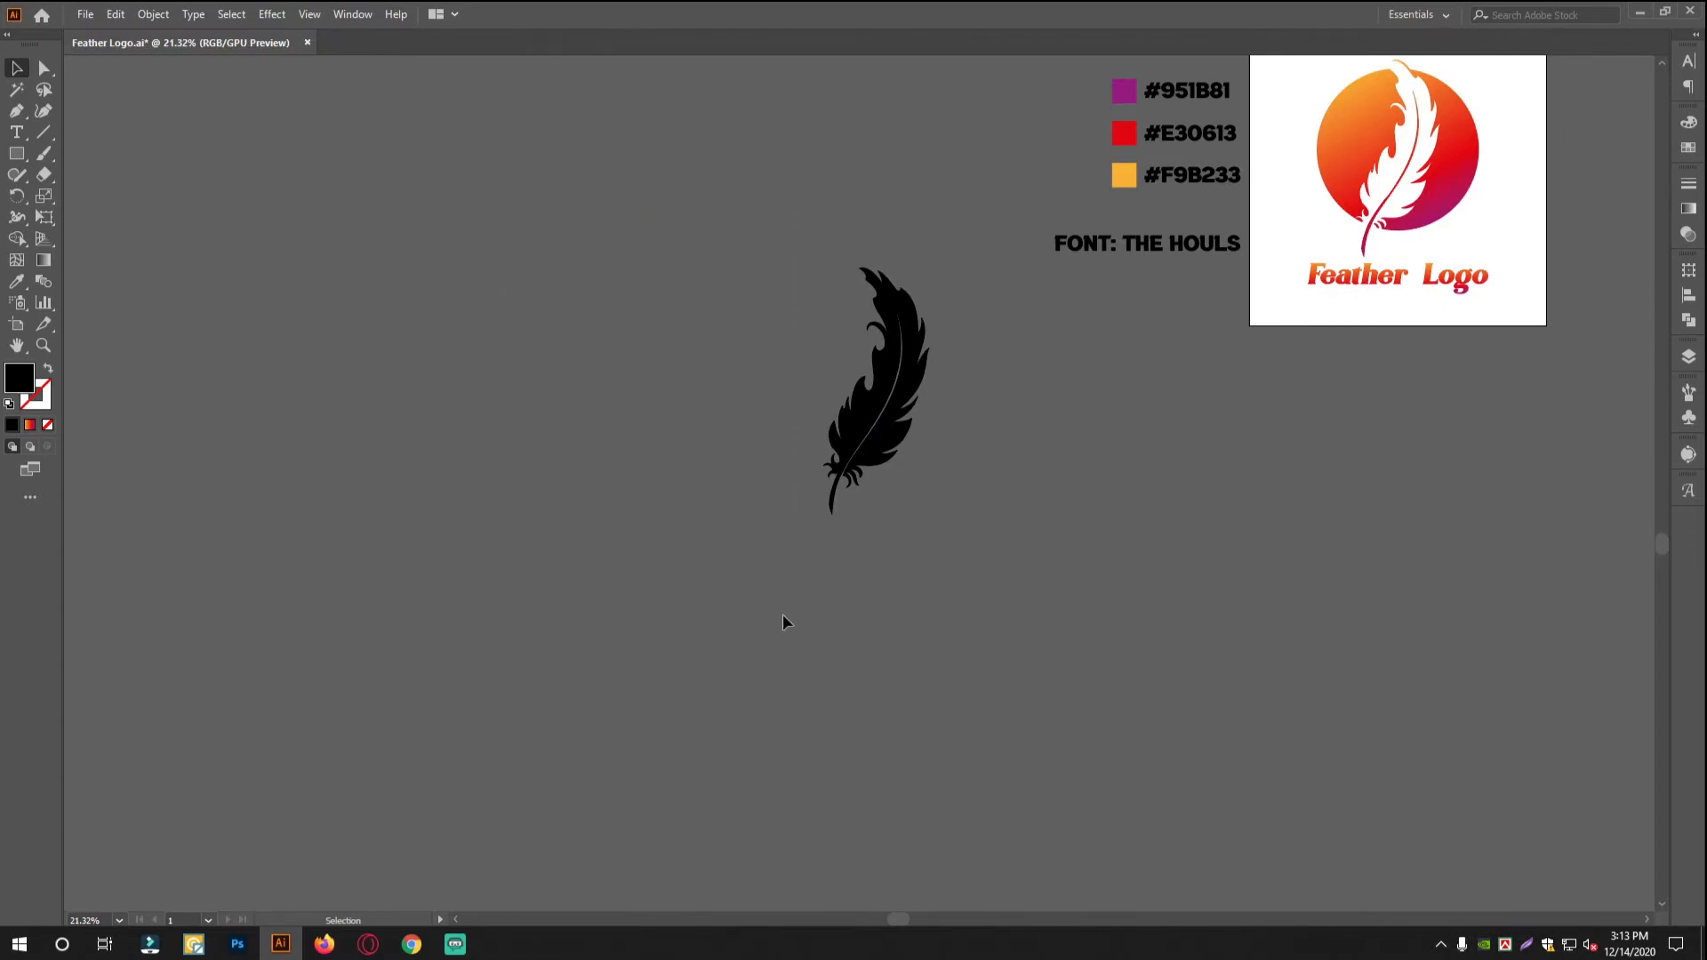
Inspect the traced feather's outline, notches and central shaft up close for tracing flaws
drag(964, 404, 1001, 640)
drag(490, 592, 591, 597)
drag(591, 598, 1102, 582)
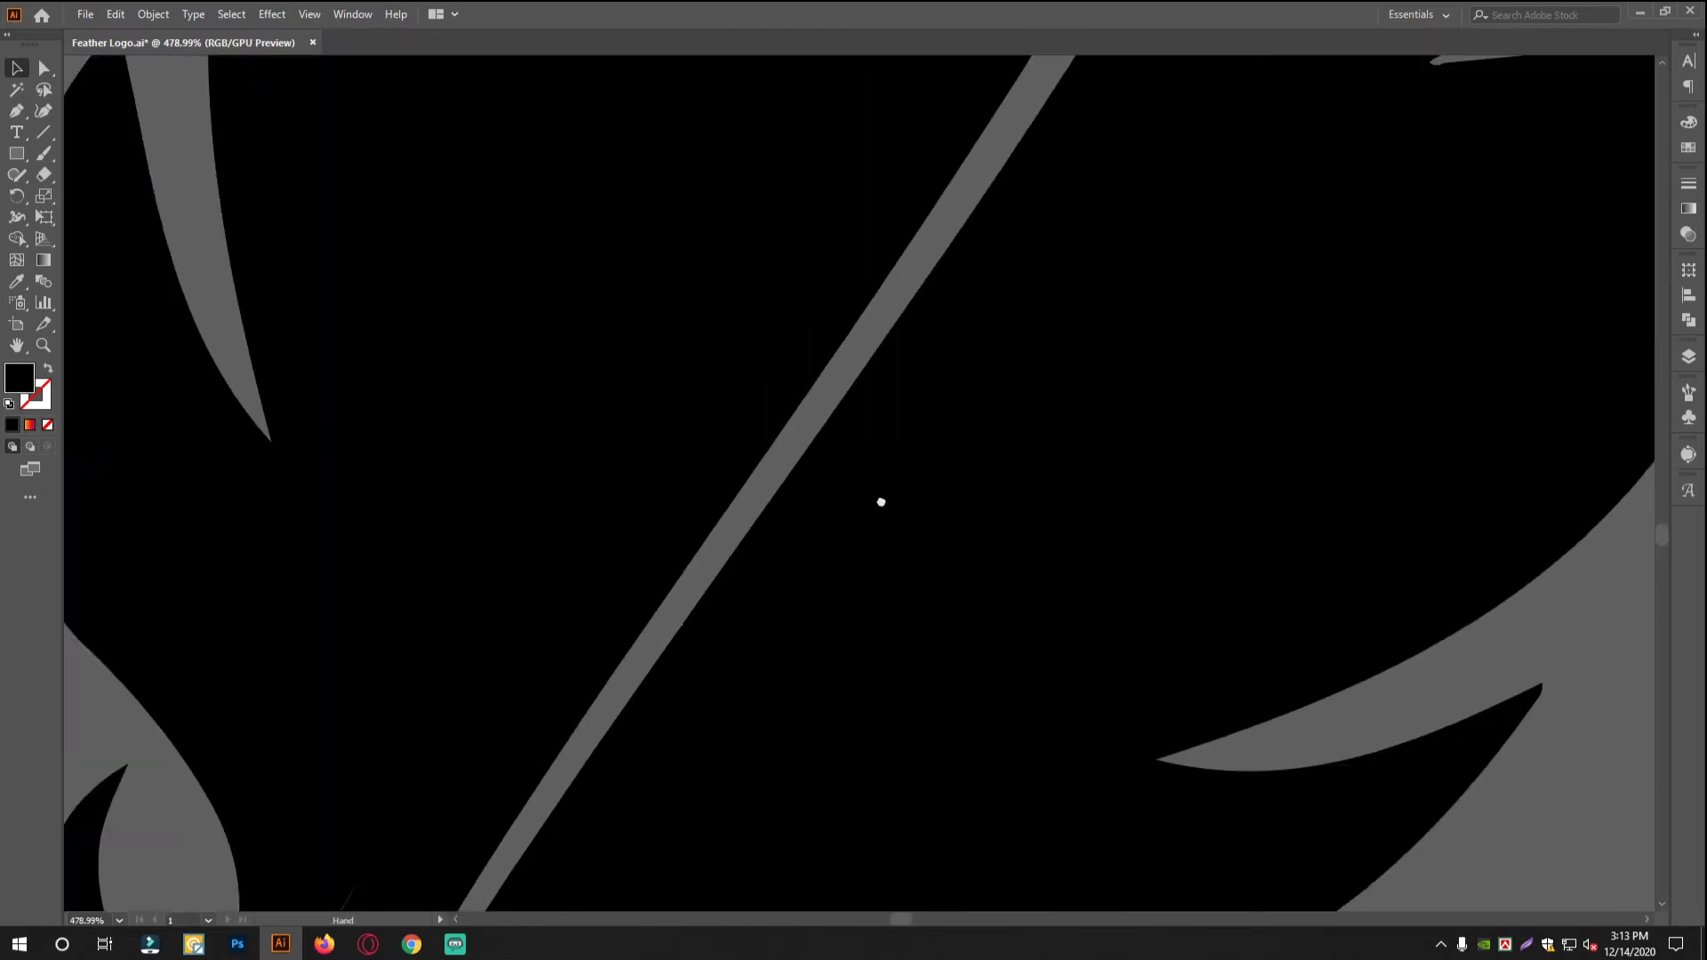
drag(880, 499, 836, 431)
drag(837, 431, 488, 465)
drag(636, 622, 732, 354)
drag(576, 544, 676, 558)
drag(783, 406, 560, 777)
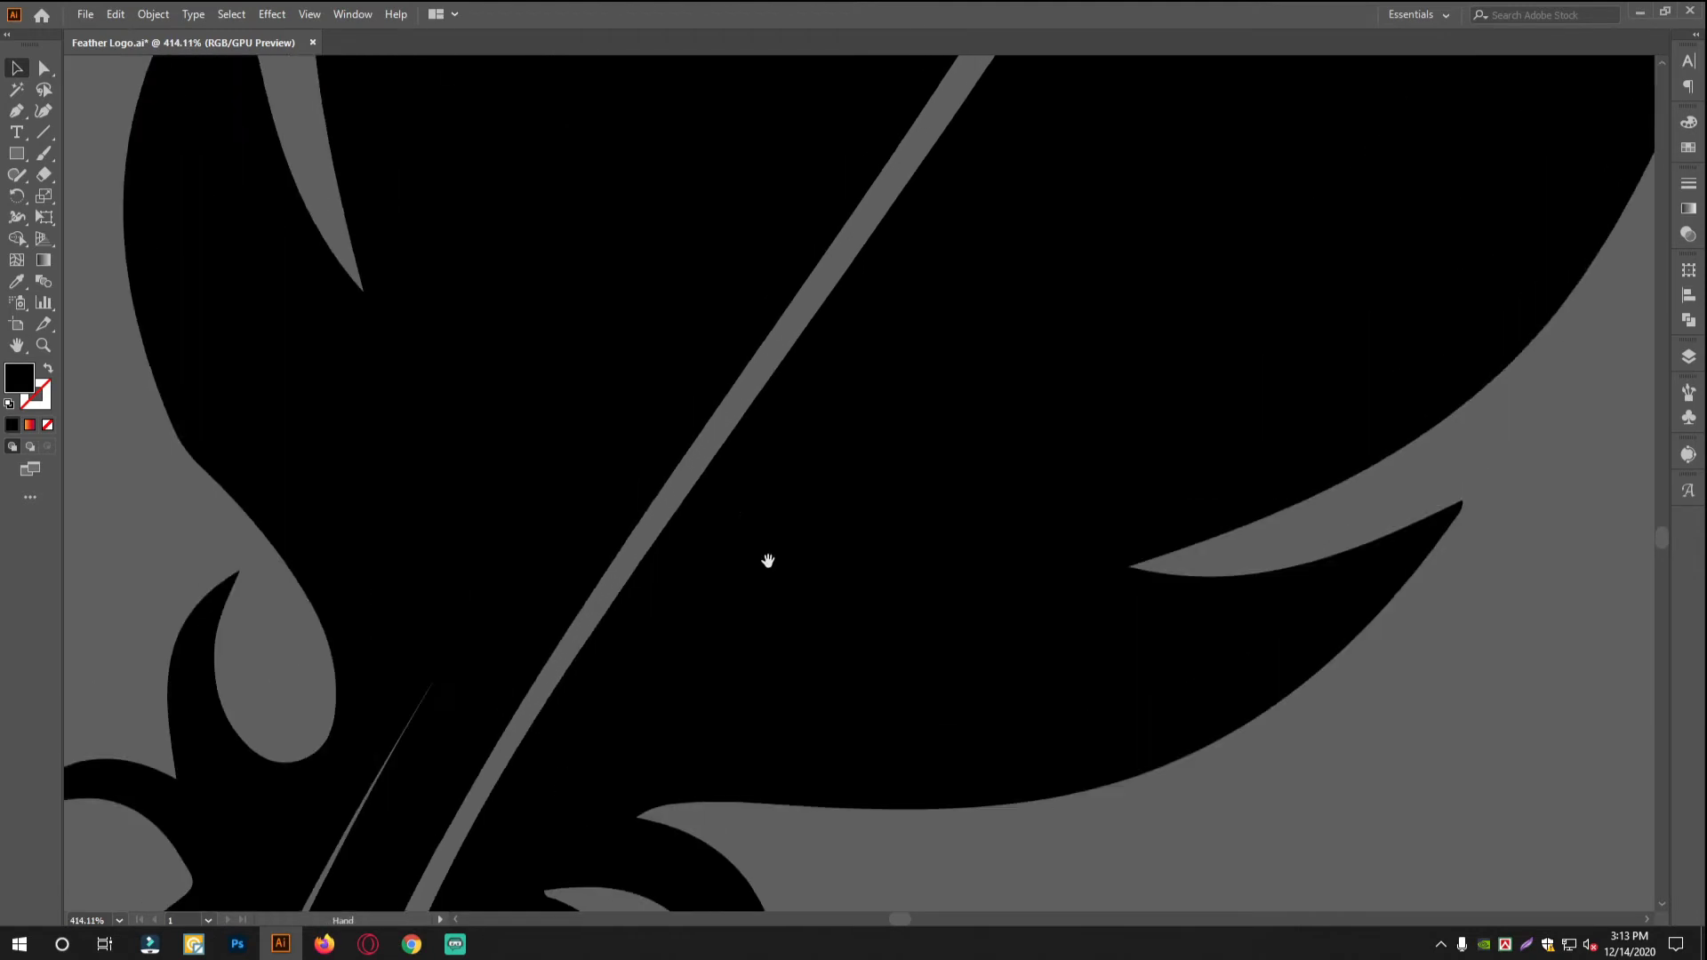
drag(1049, 187, 589, 705)
drag(872, 408, 627, 418)
drag(925, 329, 821, 616)
drag(810, 710, 1080, 802)
drag(822, 772, 1109, 564)
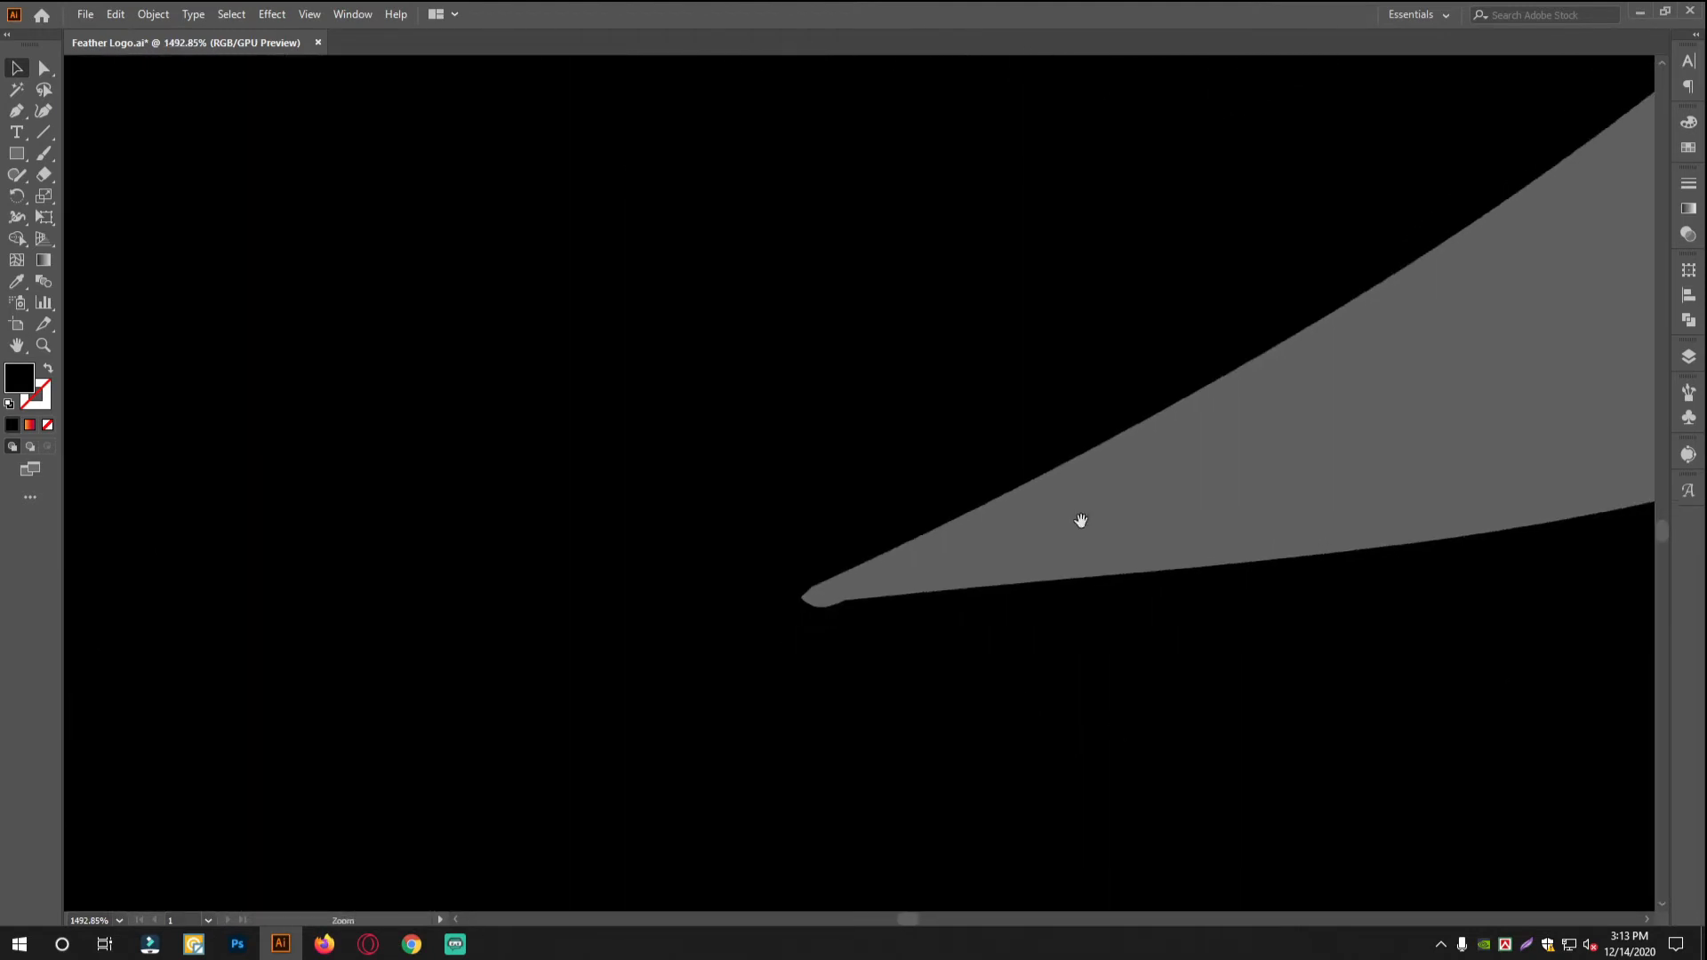
Flatten the lower curve at a blunt notch tip in the feather by adjusting its direction handles with Direct Selection
drag(1027, 453, 1178, 498)
drag(940, 743, 1104, 264)
click(625, 526)
click(52, 66)
click(522, 297)
drag(445, 369, 418, 347)
key(ctrl+z)
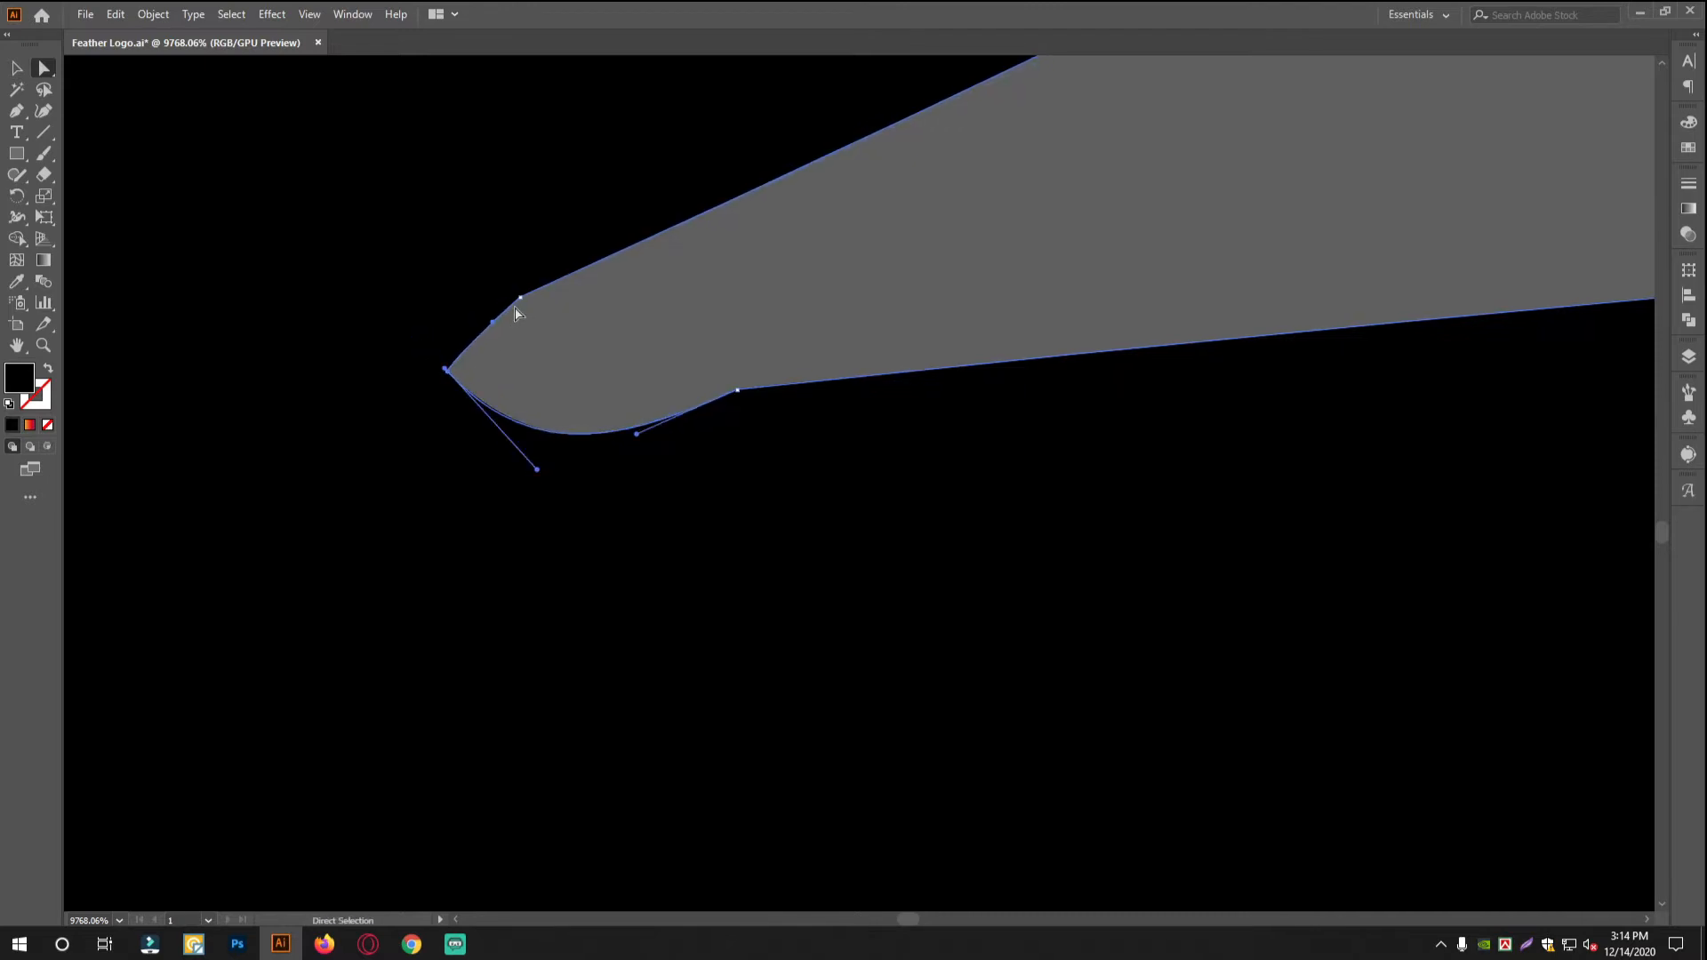
click(521, 297)
click(631, 436)
drag(537, 469, 449, 364)
drag(489, 424, 491, 424)
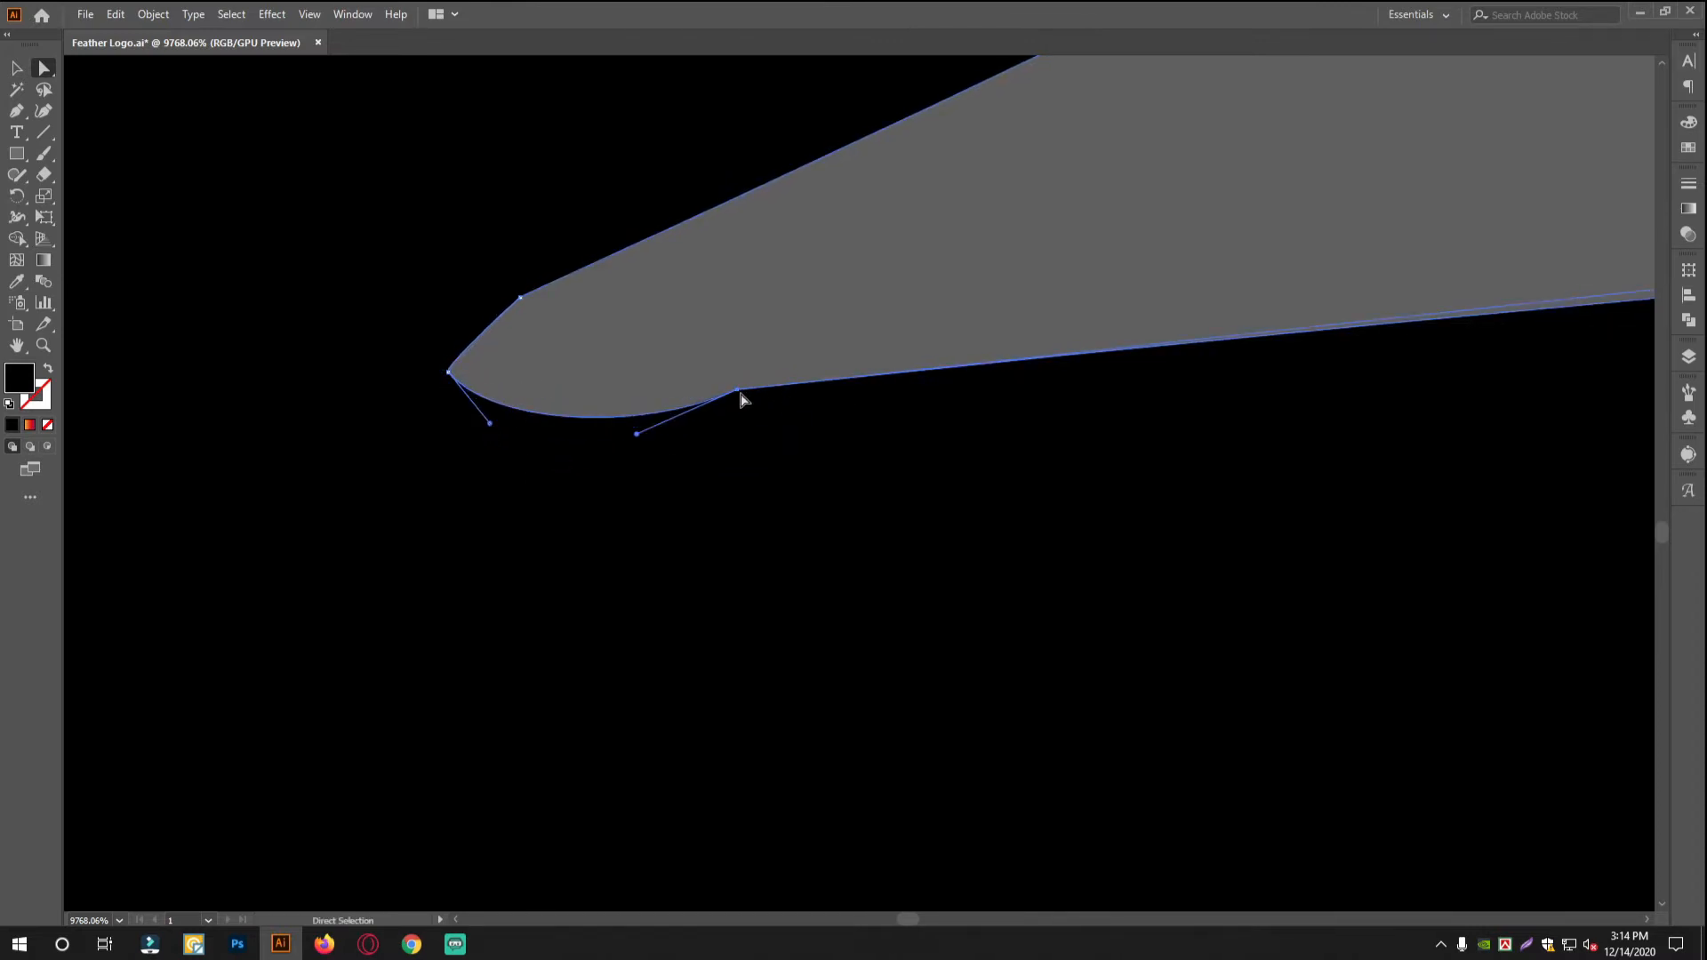
drag(638, 434, 567, 411)
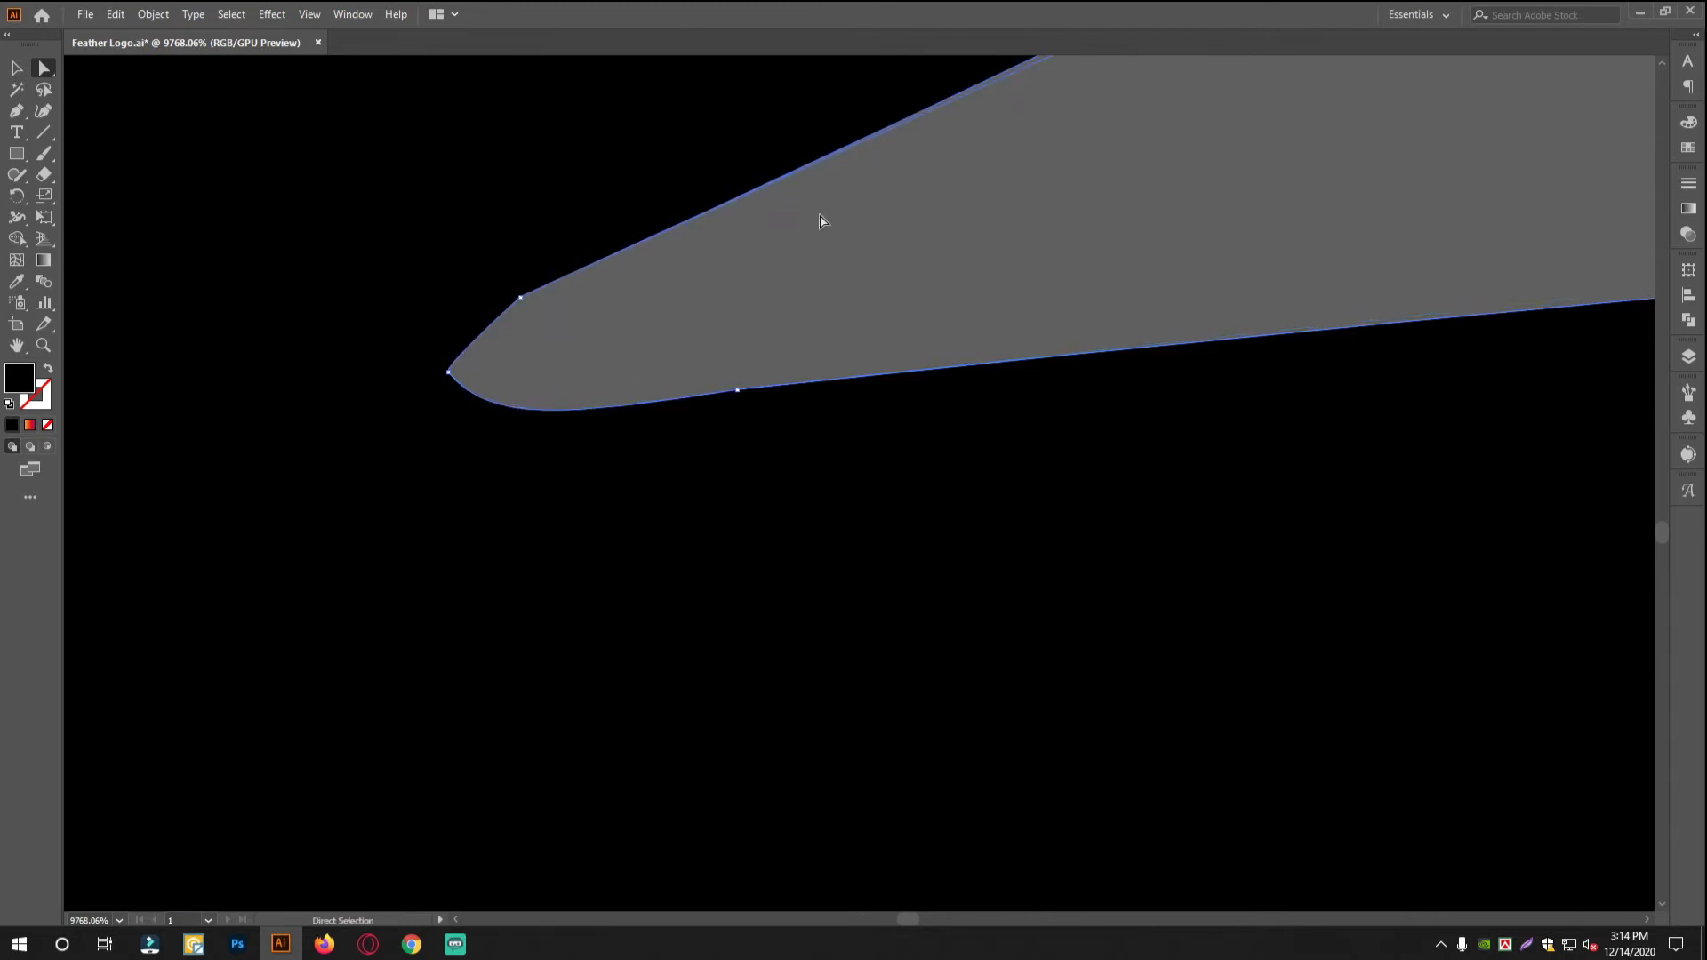
Sharpen the same notch by moving its tip anchor farther outward and adjusting the tip's direction handle
click(520, 297)
drag(448, 372, 421, 353)
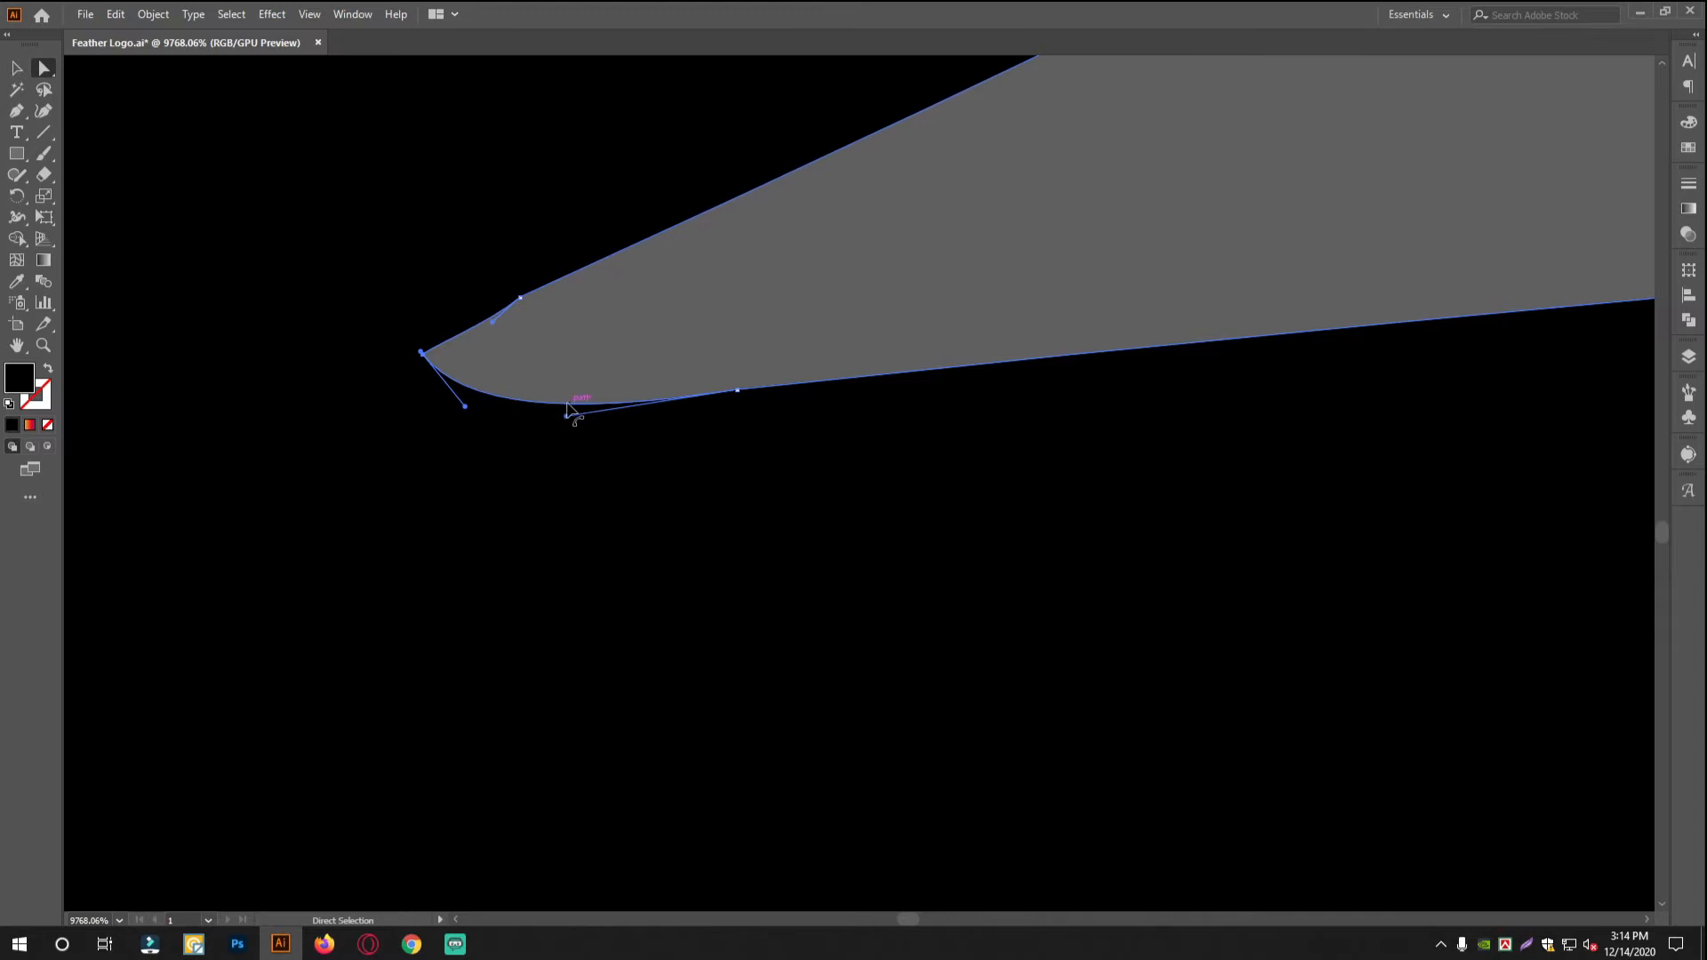
drag(467, 408, 484, 392)
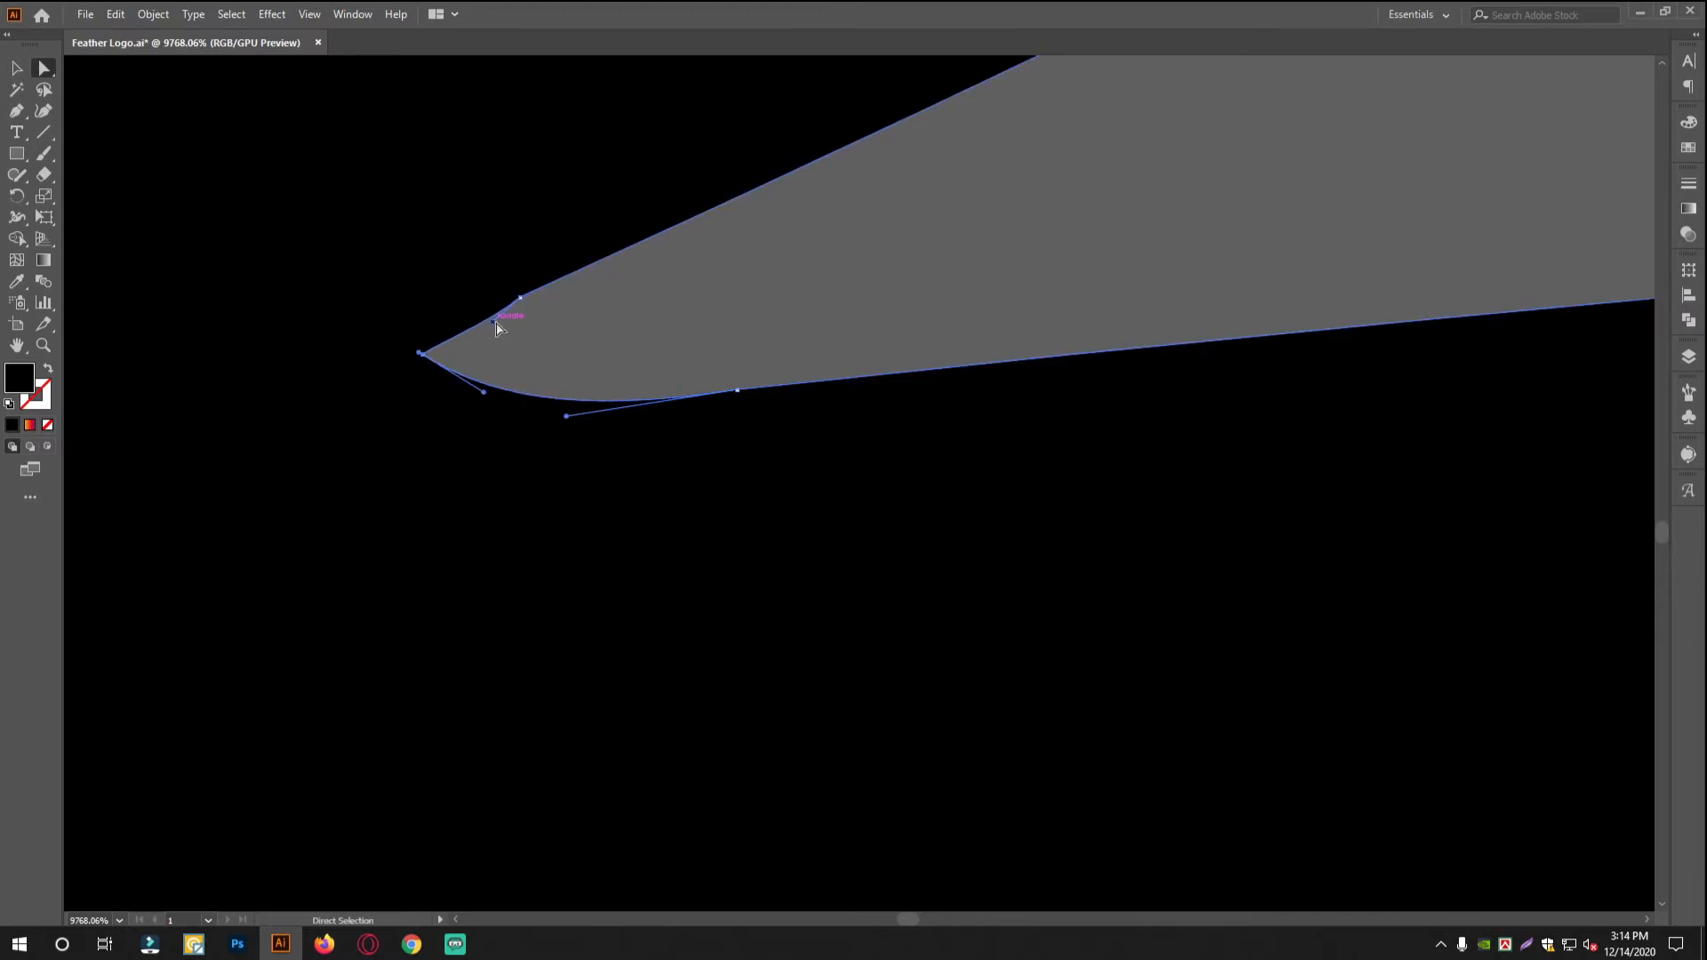
drag(479, 321, 478, 321)
click(636, 340)
Flatten the rounded bulge at another downward-pointing notch tip by shortening the tip anchor's direction handle with Direct Selection
drag(805, 262, 293, 275)
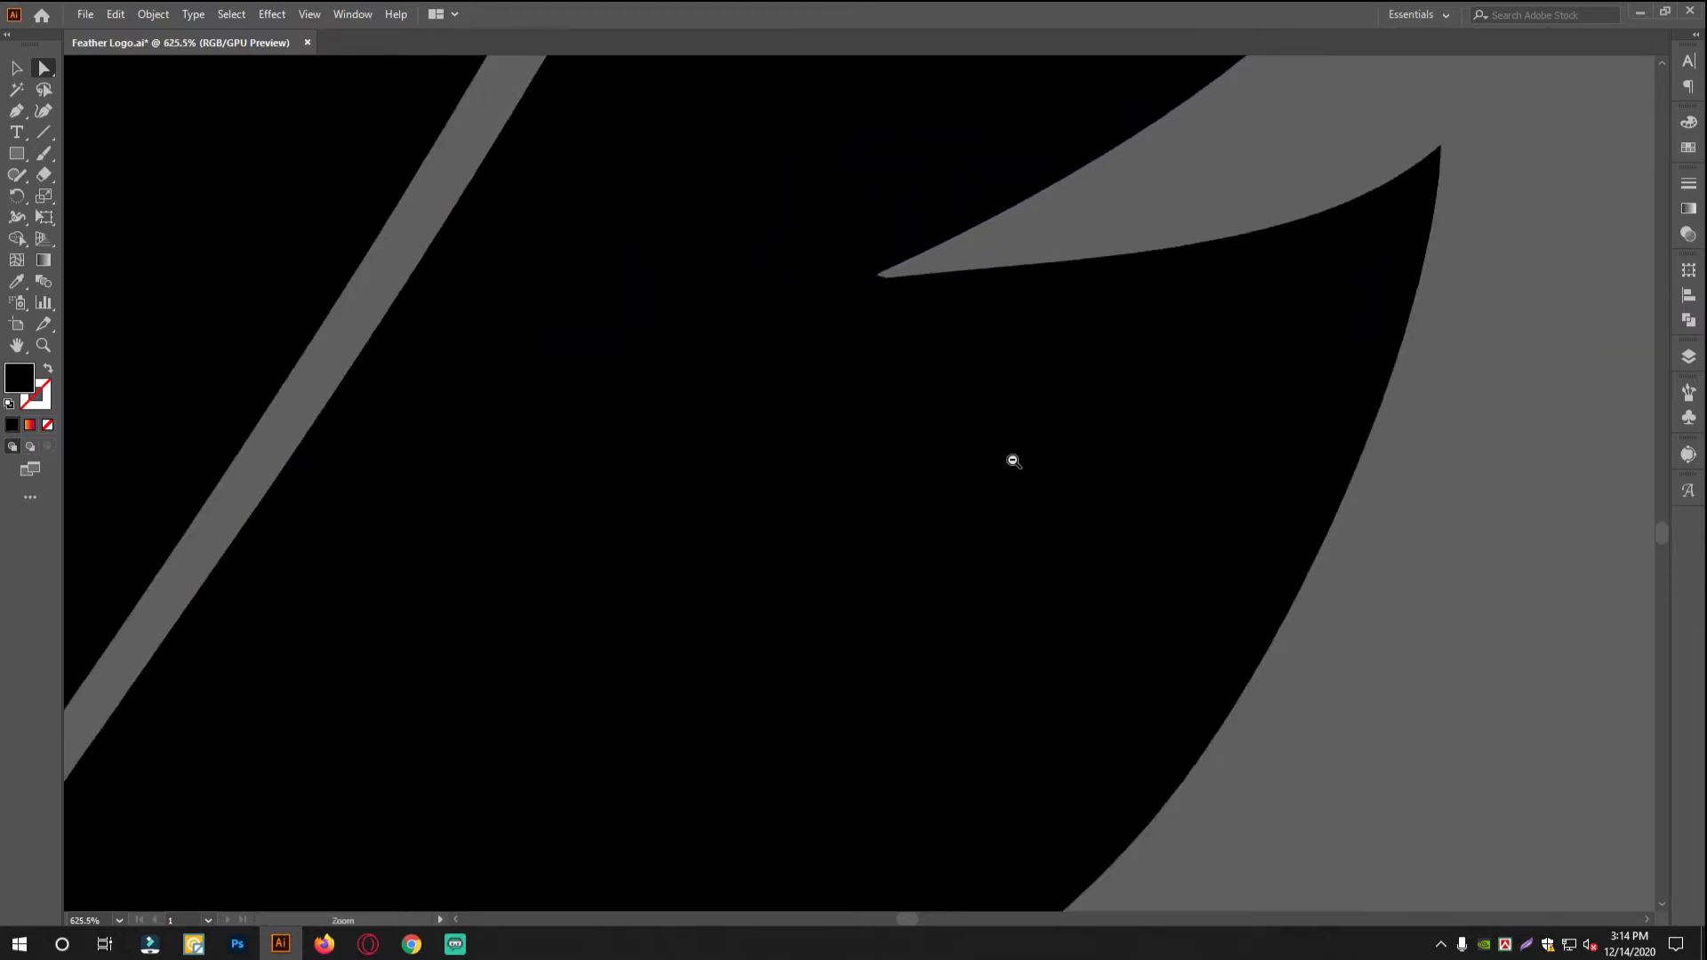
drag(937, 480, 589, 494)
drag(589, 494, 825, 466)
drag(747, 391, 960, 402)
drag(983, 157, 1178, 488)
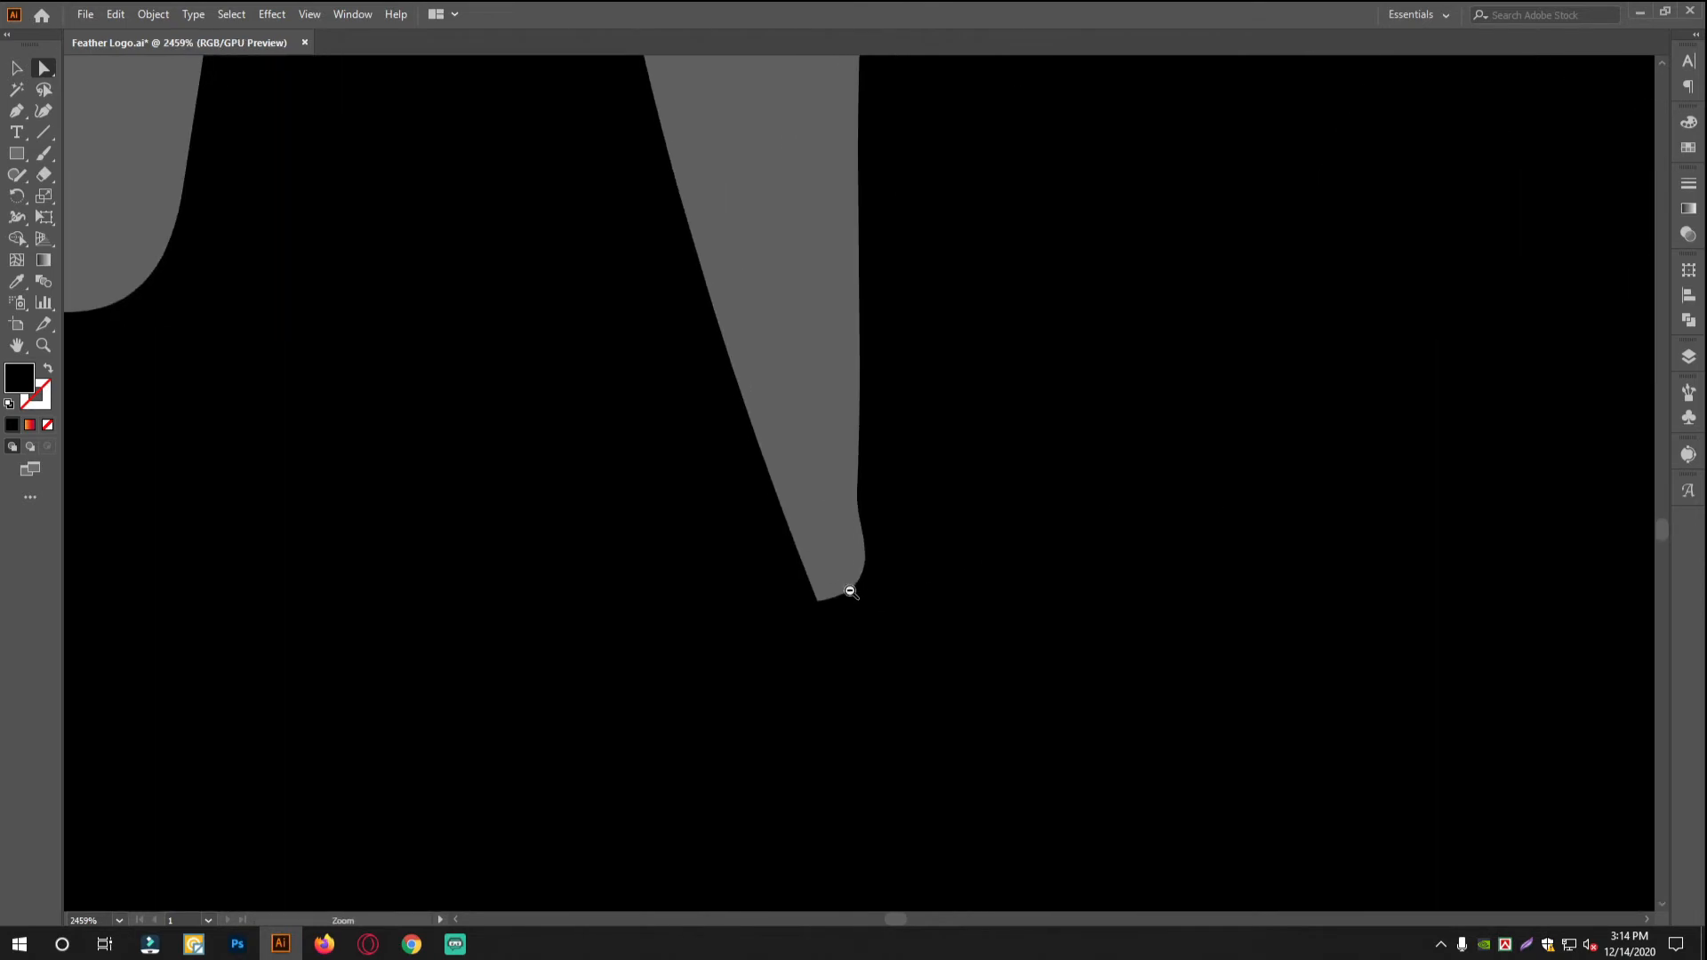
drag(851, 593, 929, 592)
click(860, 471)
click(861, 456)
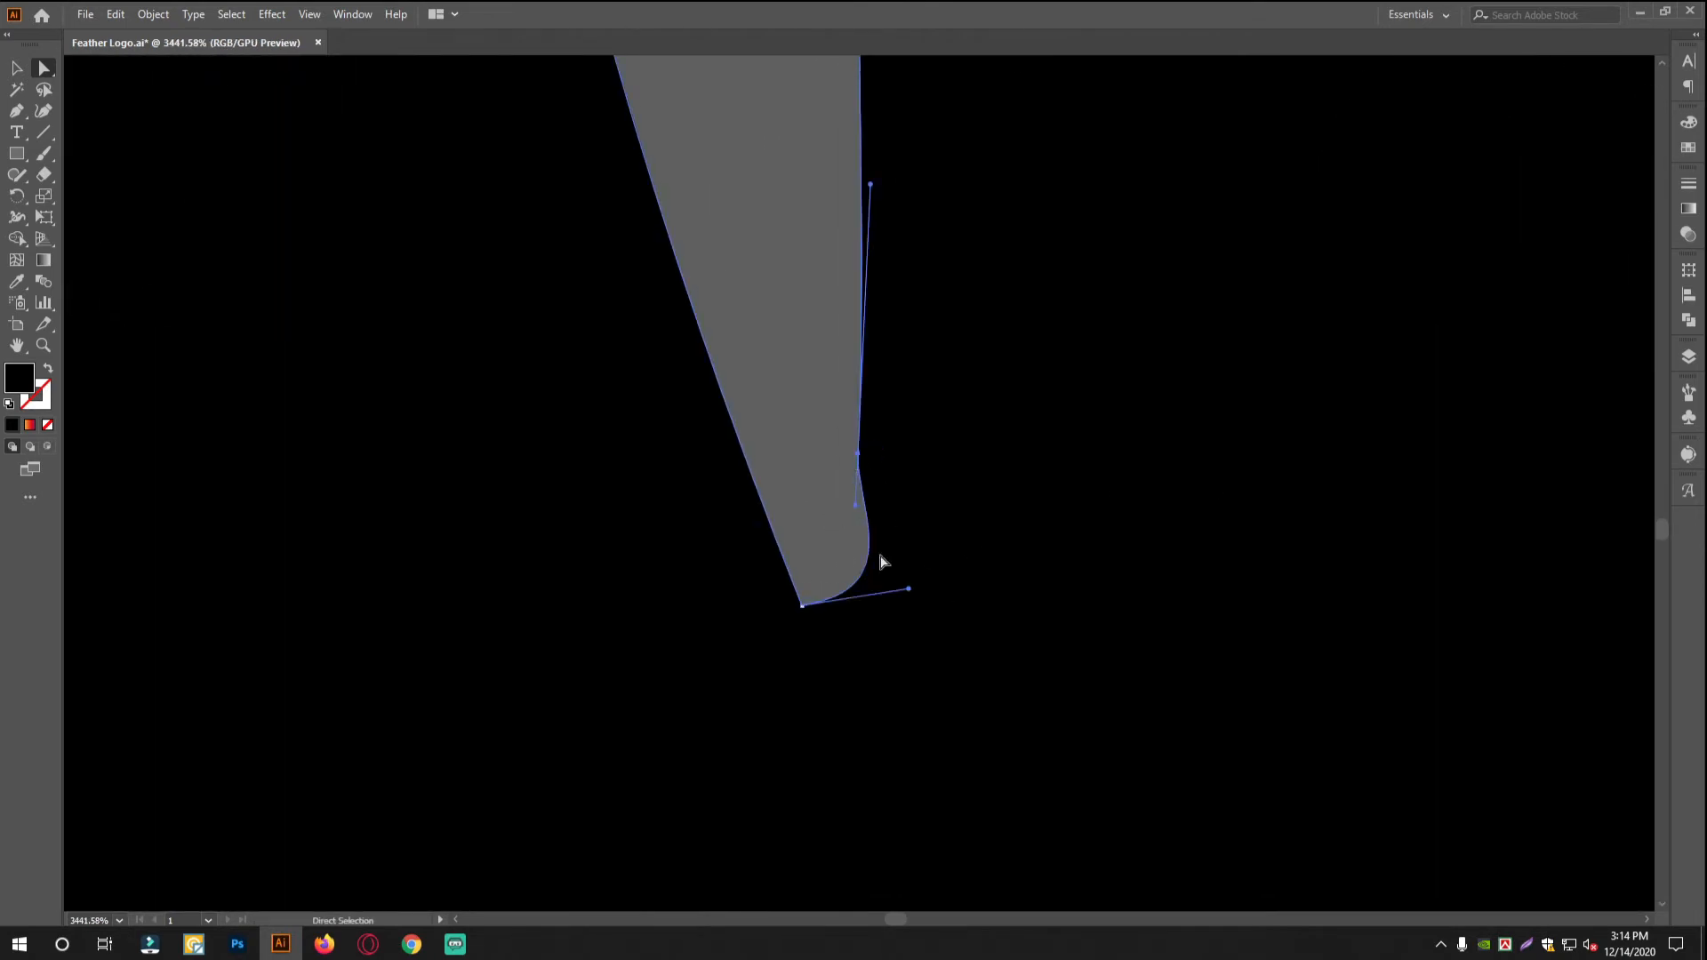
drag(910, 589, 847, 586)
Smooth the S-shaped kink along one side of the hooked, rounded notch end by redirecting its direction handle downward
click(916, 443)
drag(1036, 443, 755, 445)
drag(1444, 150, 693, 570)
drag(898, 555, 571, 537)
drag(1180, 107, 1058, 511)
drag(1067, 652, 964, 244)
drag(779, 544, 1269, 637)
drag(1084, 767, 1373, 731)
click(806, 537)
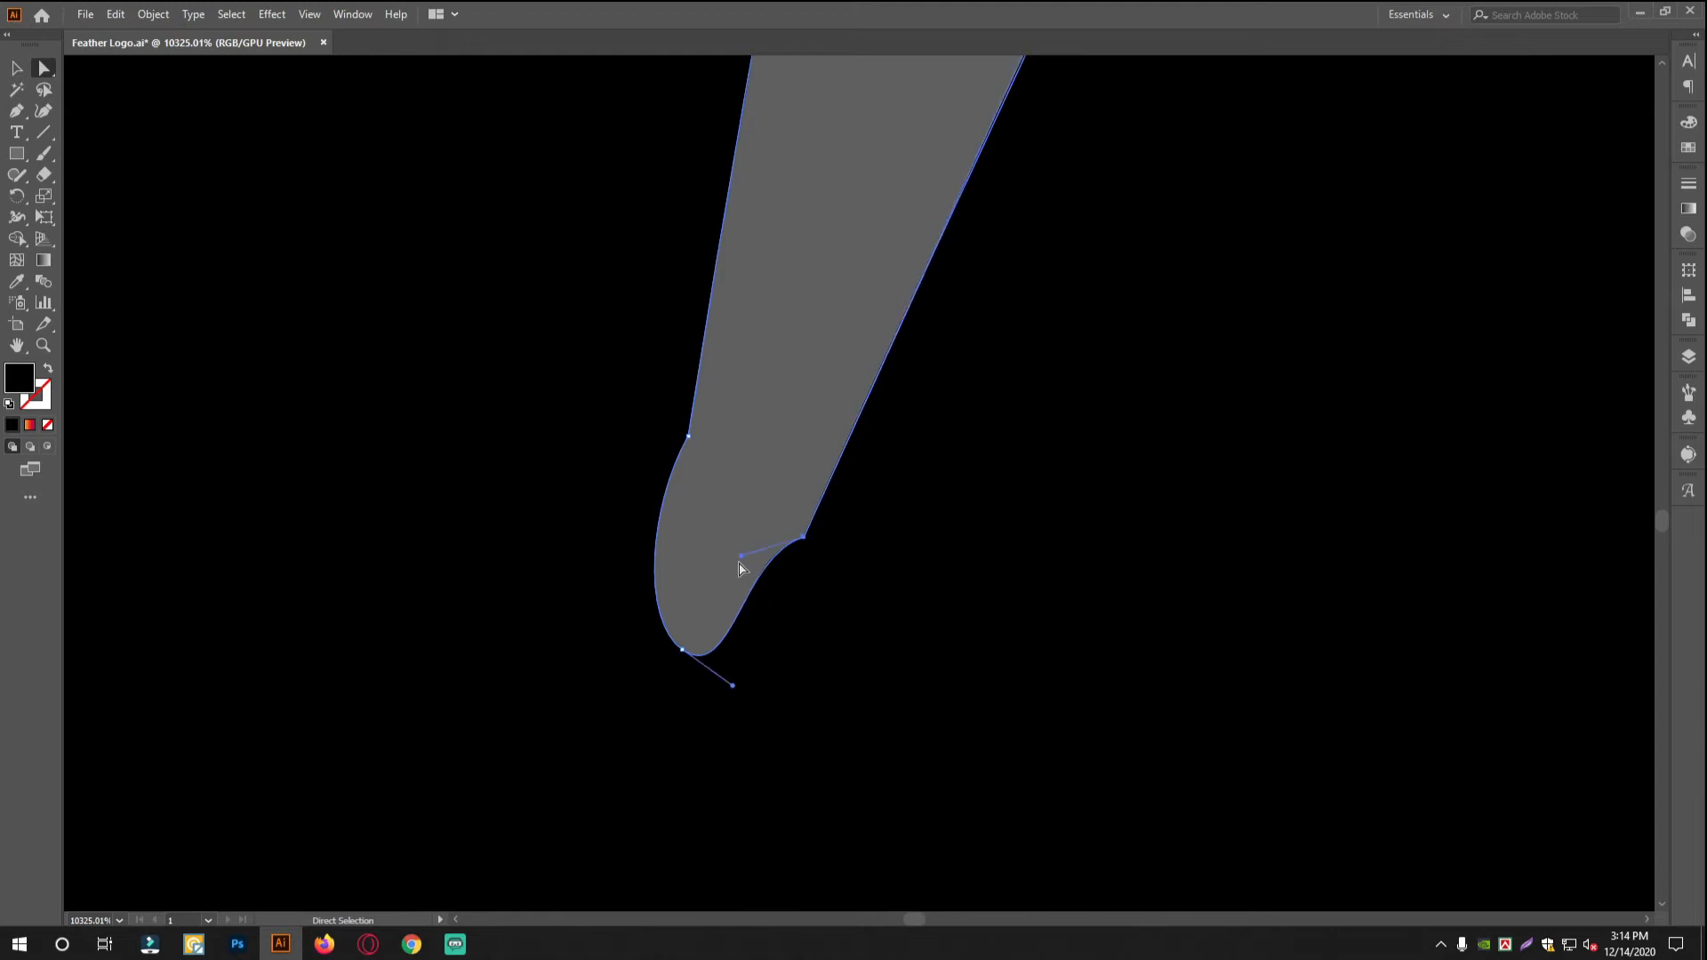
drag(743, 560, 759, 616)
Slim the opposite bulging side of the same rounded notch end by shortening the lower anchor's direction handle
click(685, 439)
mouse_move(639, 629)
mouse_down()
mouse_move(684, 600)
mouse_move(643, 626)
mouse_move(671, 622)
mouse_up()
drag(651, 506, 663, 563)
key(ctrl+z)
click(689, 436)
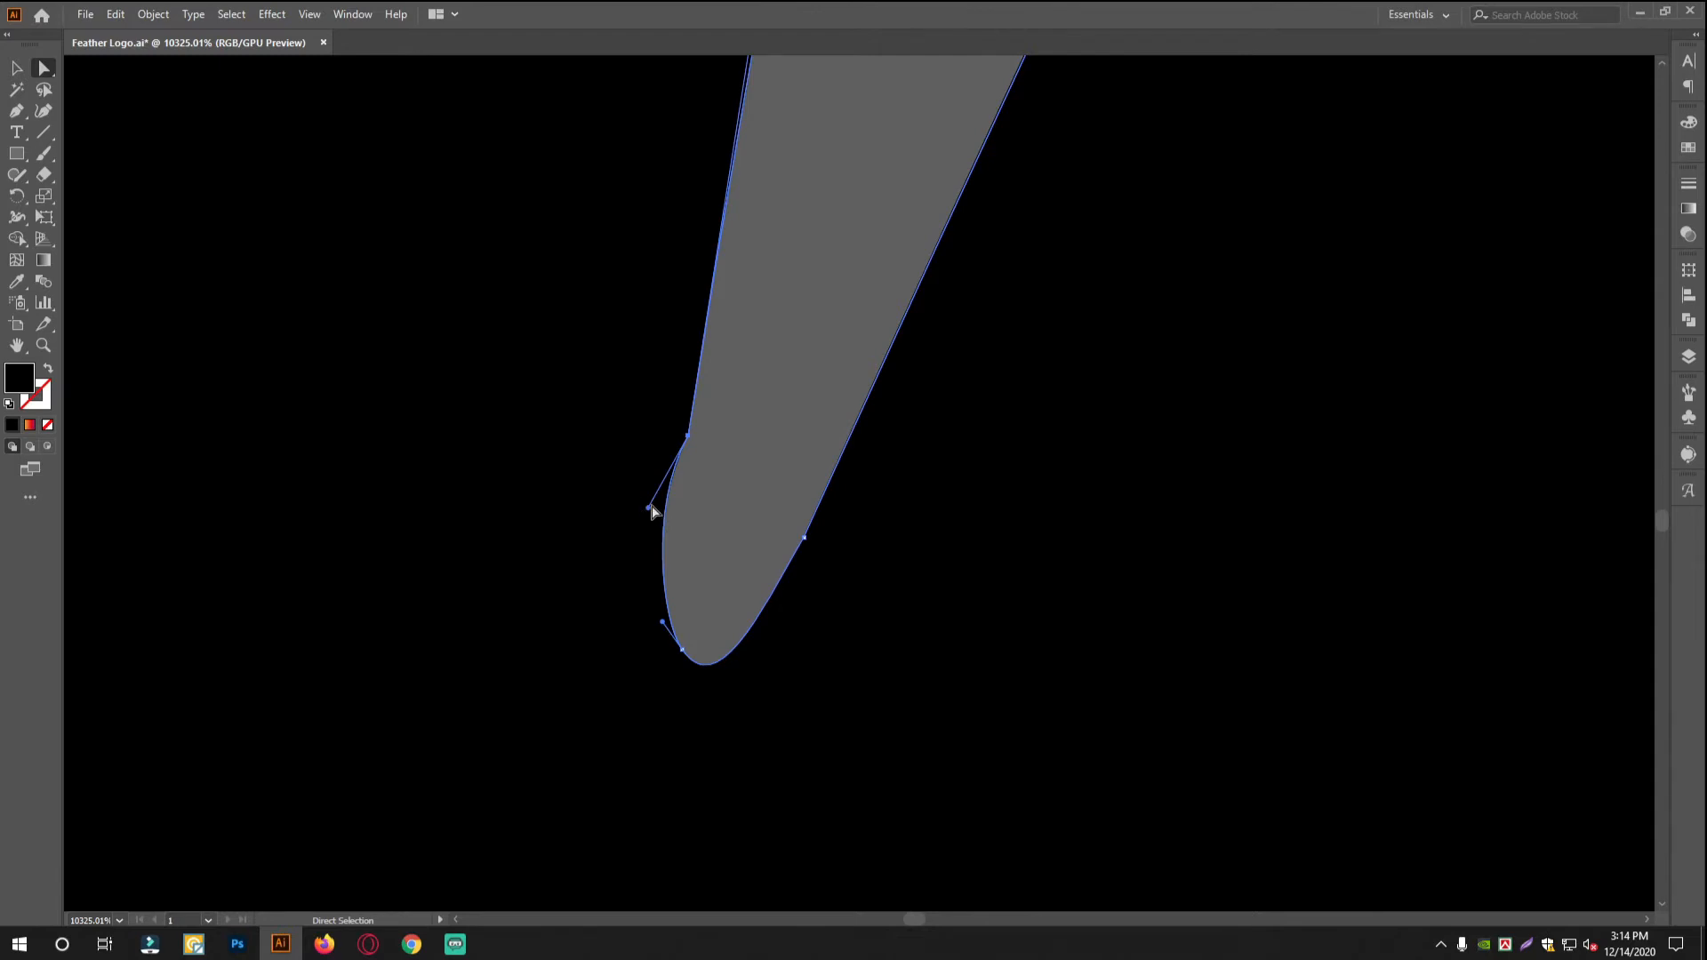
click(933, 522)
Remove the bulge at the narrow notch tip beside the feather's upper side barb by pulling the handle toward the tip
drag(913, 566, 216, 587)
scroll(972, 503, down, 10)
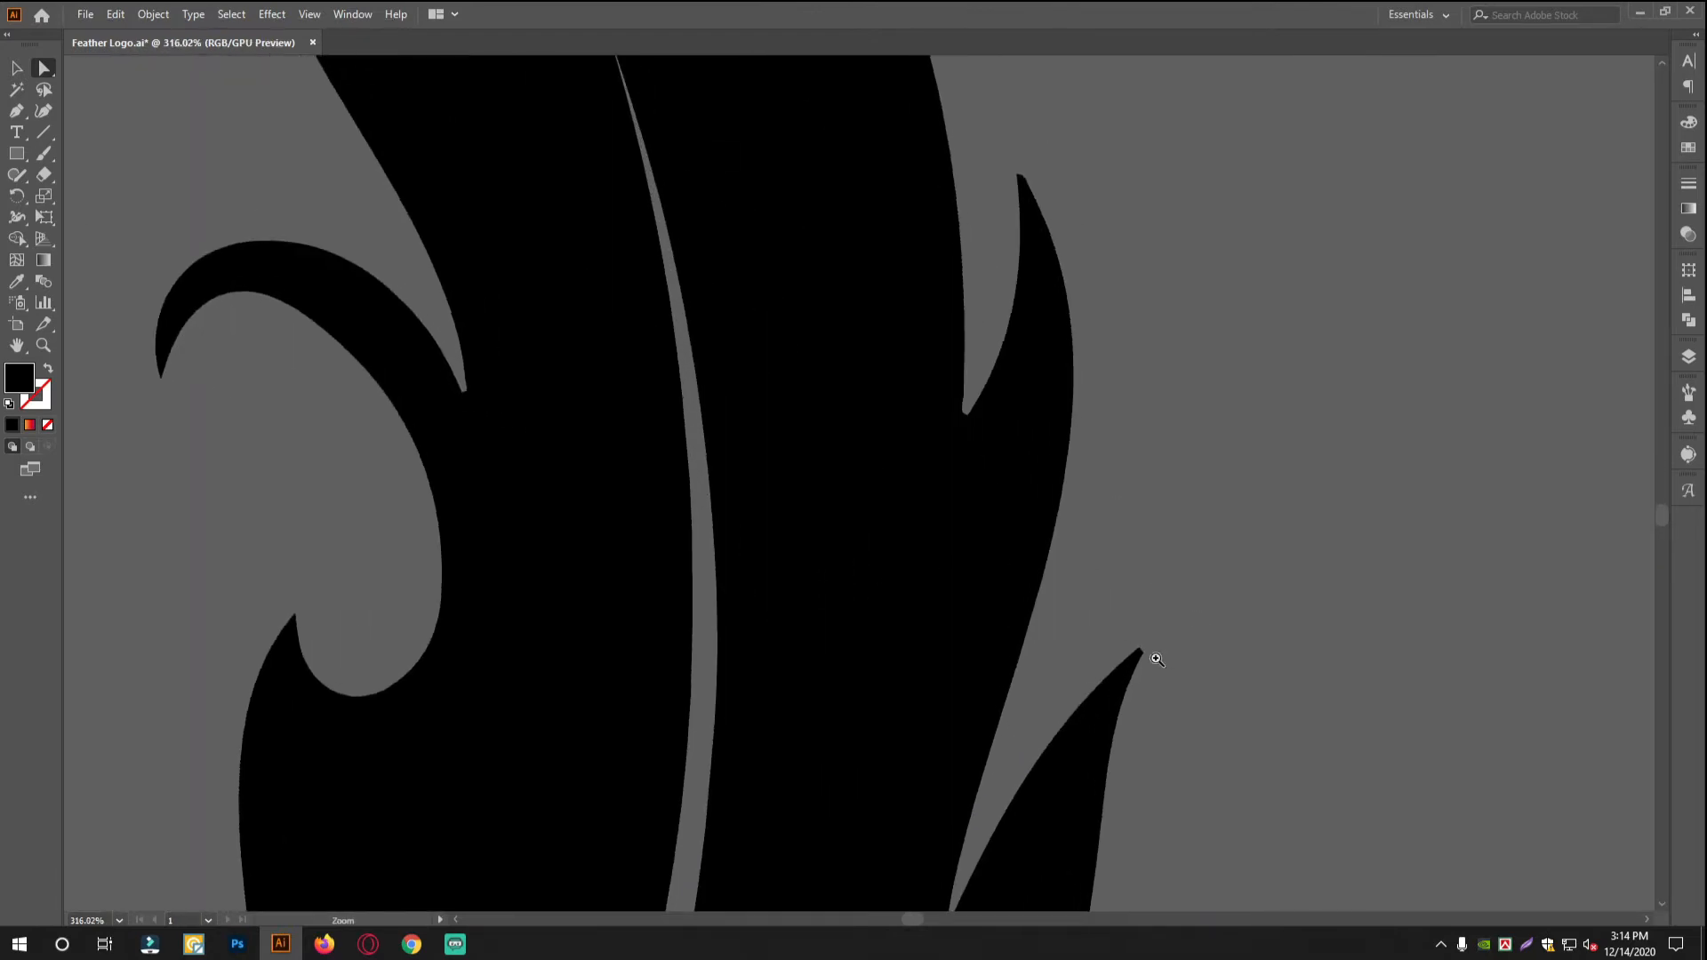
scroll(1107, 658, up, 8)
click(831, 551)
drag(835, 546, 996, 738)
scroll(1067, 609, down, 5)
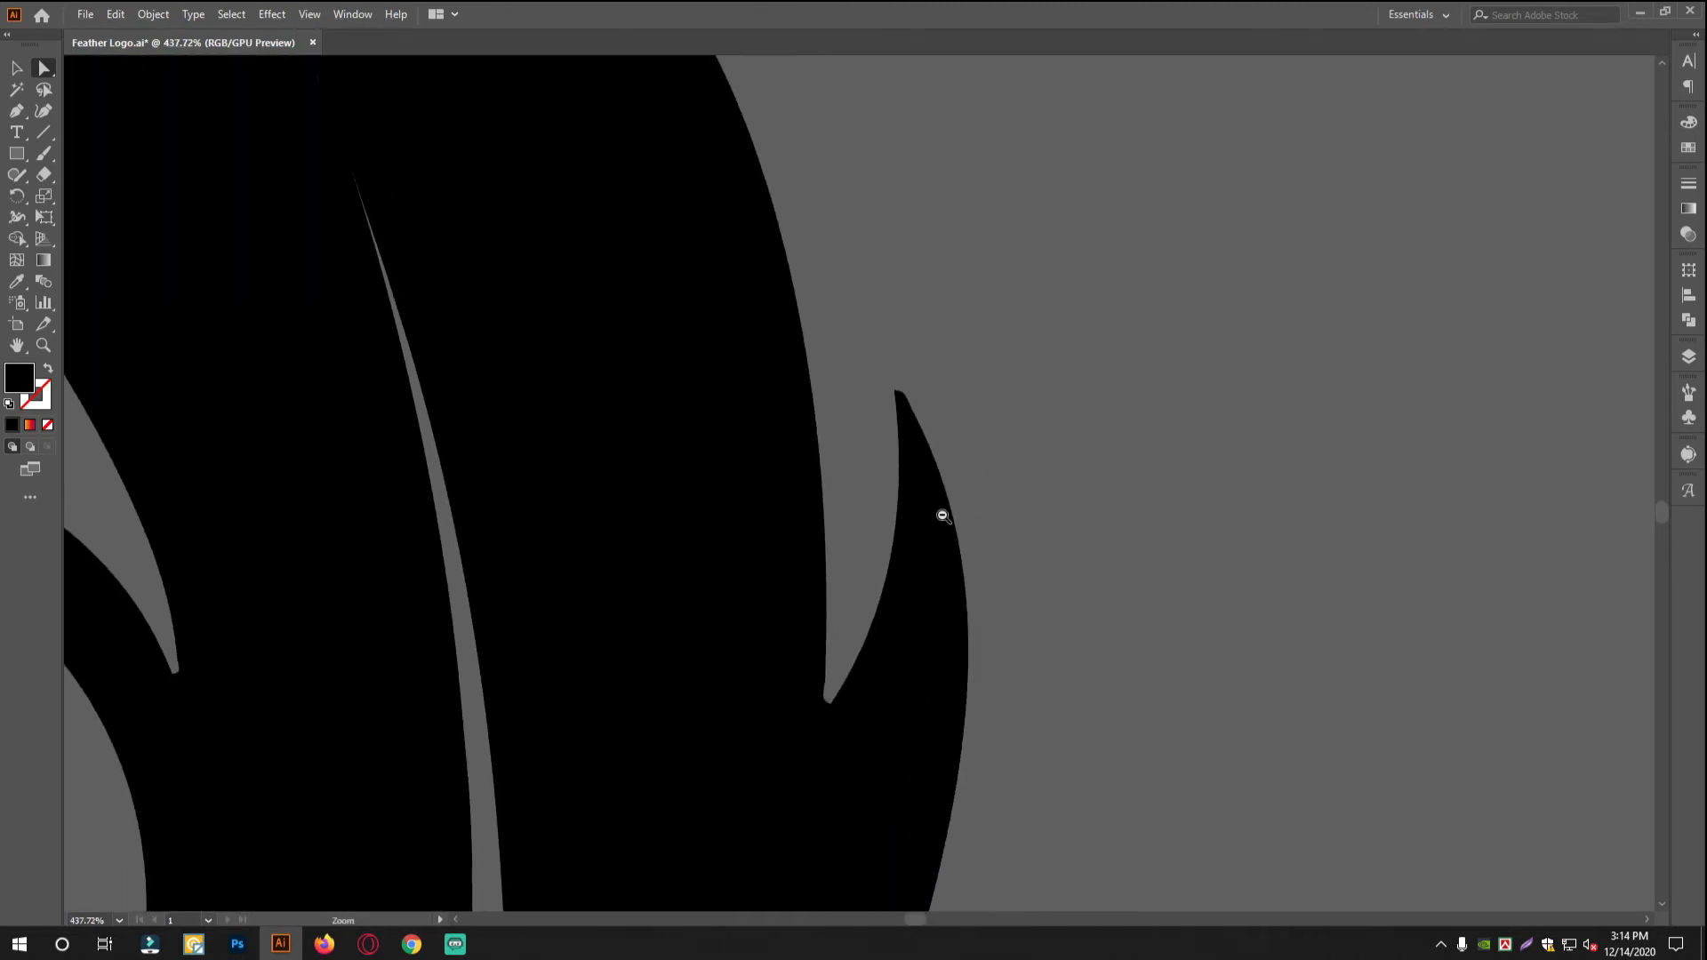
scroll(845, 707, up, 5)
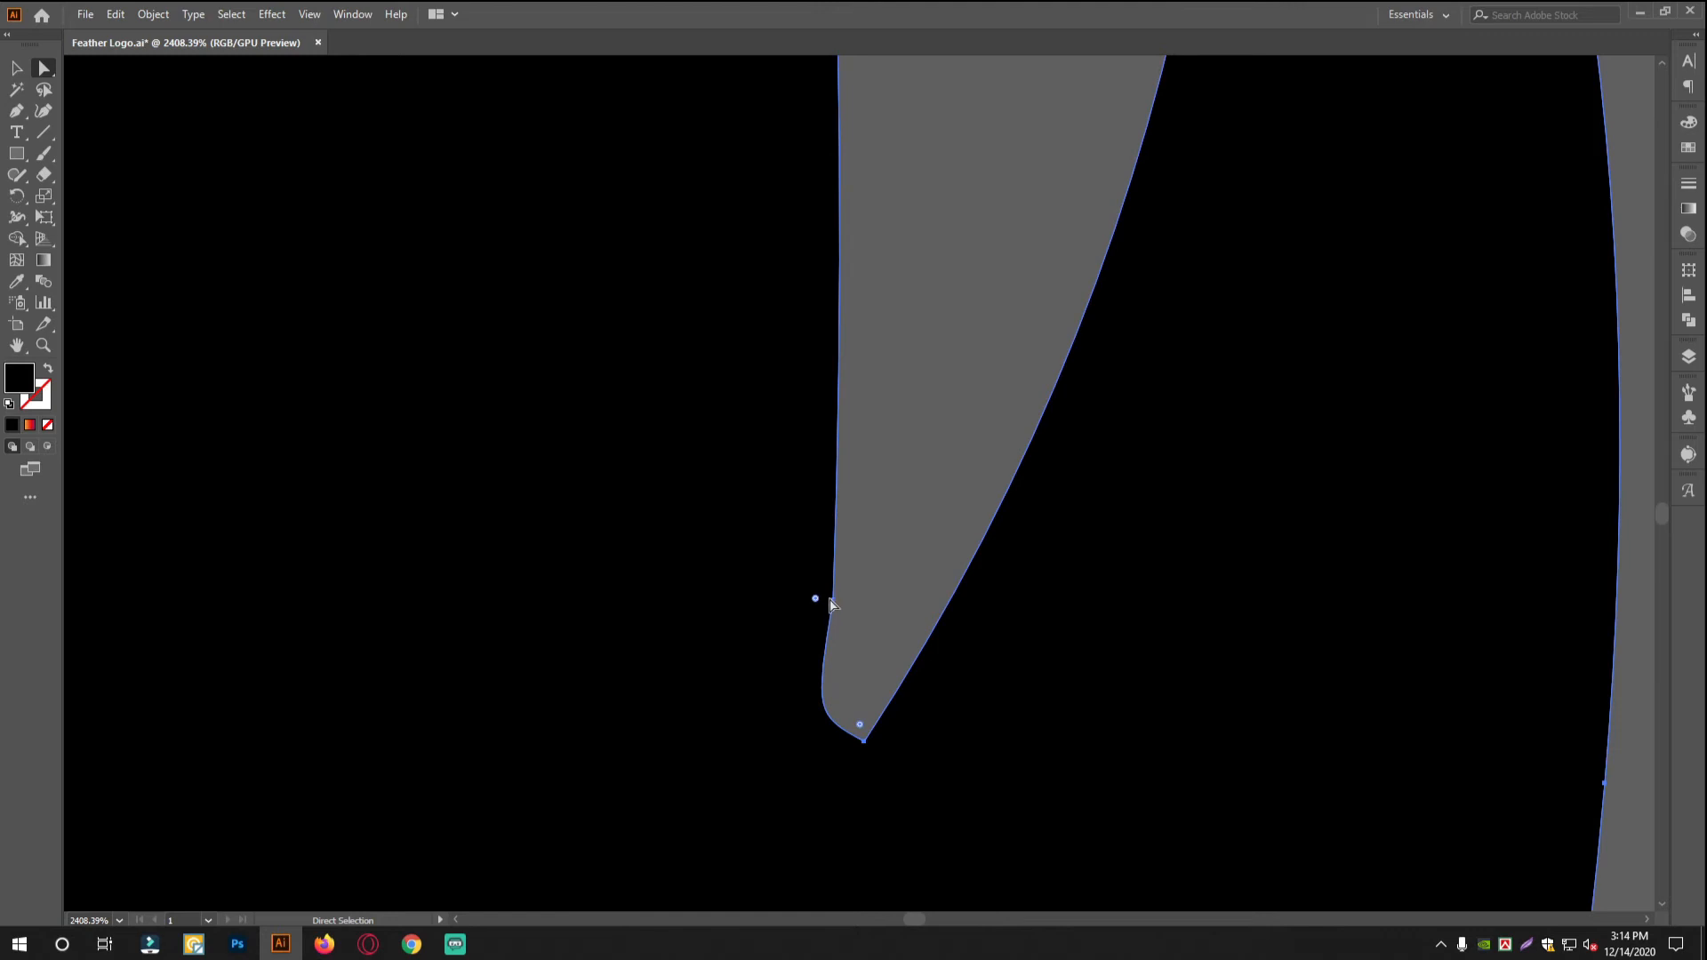
drag(821, 711, 832, 710)
key(ctrl+z)
drag(827, 605, 845, 716)
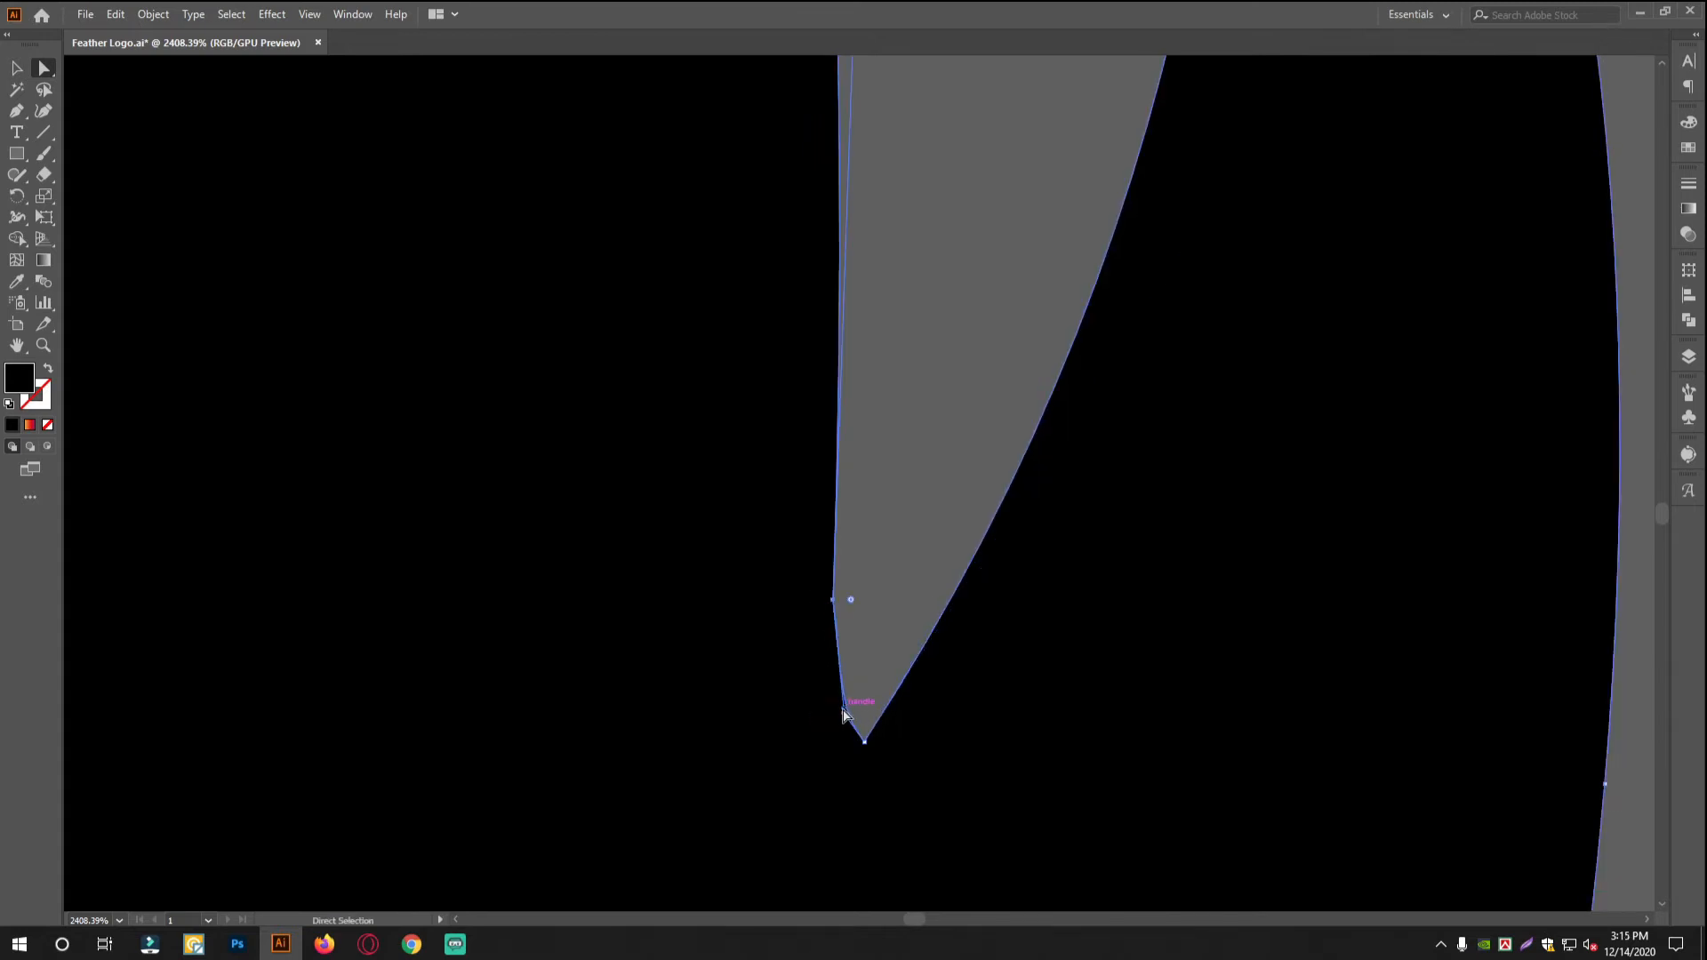
click(1308, 495)
Examine the feather's pointed top barbs up close and check the overall silhouette for remaining flaws
scroll(1308, 495, down, 5)
scroll(1021, 636, up, 2)
drag(1010, 675, 770, 274)
scroll(930, 400, up, 5)
click(468, 166)
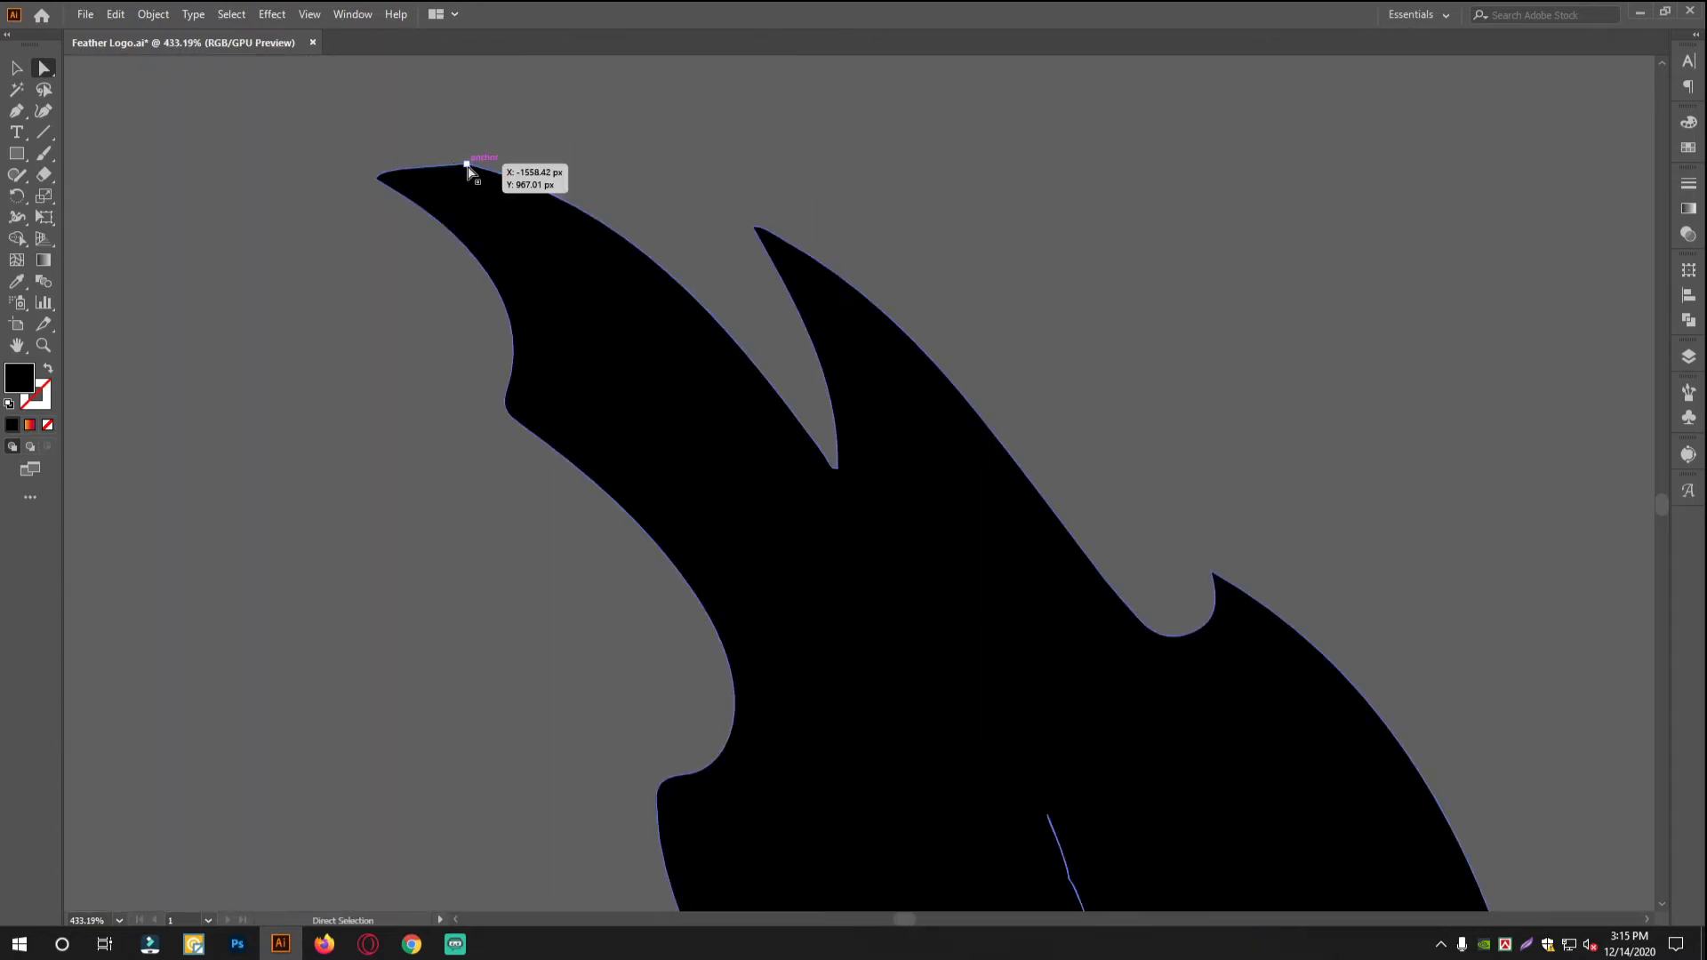
drag(444, 279, 472, 313)
scroll(922, 430, down, 8)
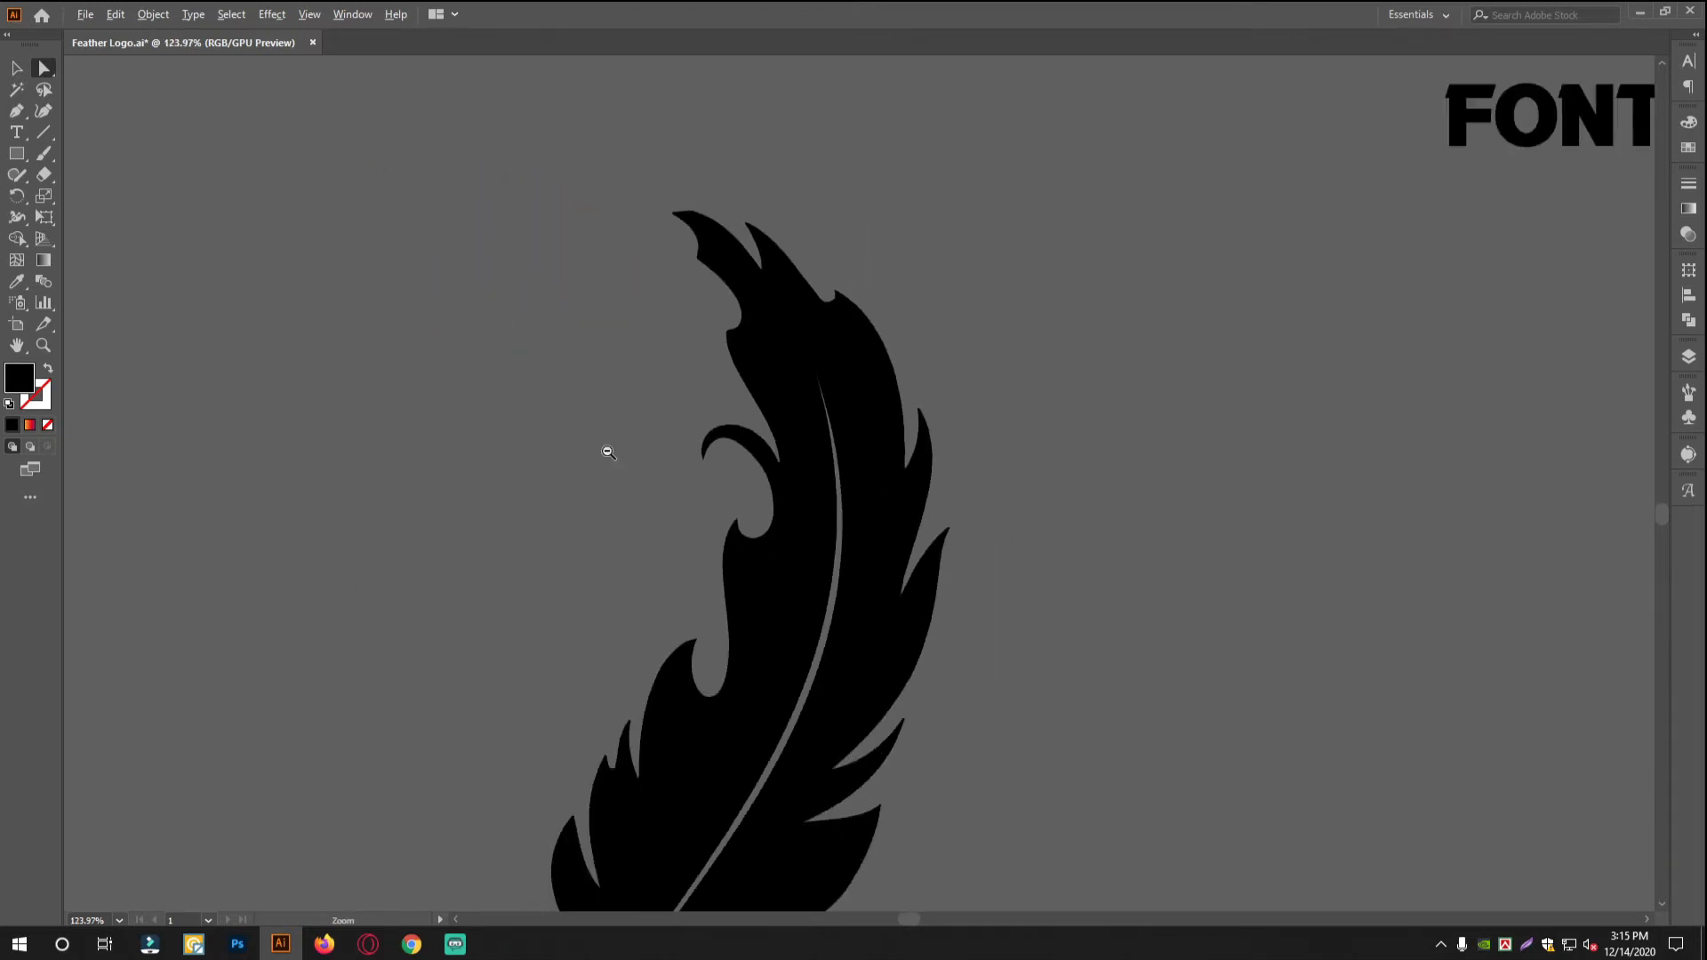
scroll(845, 560, down, 2)
scroll(889, 477, up, 7)
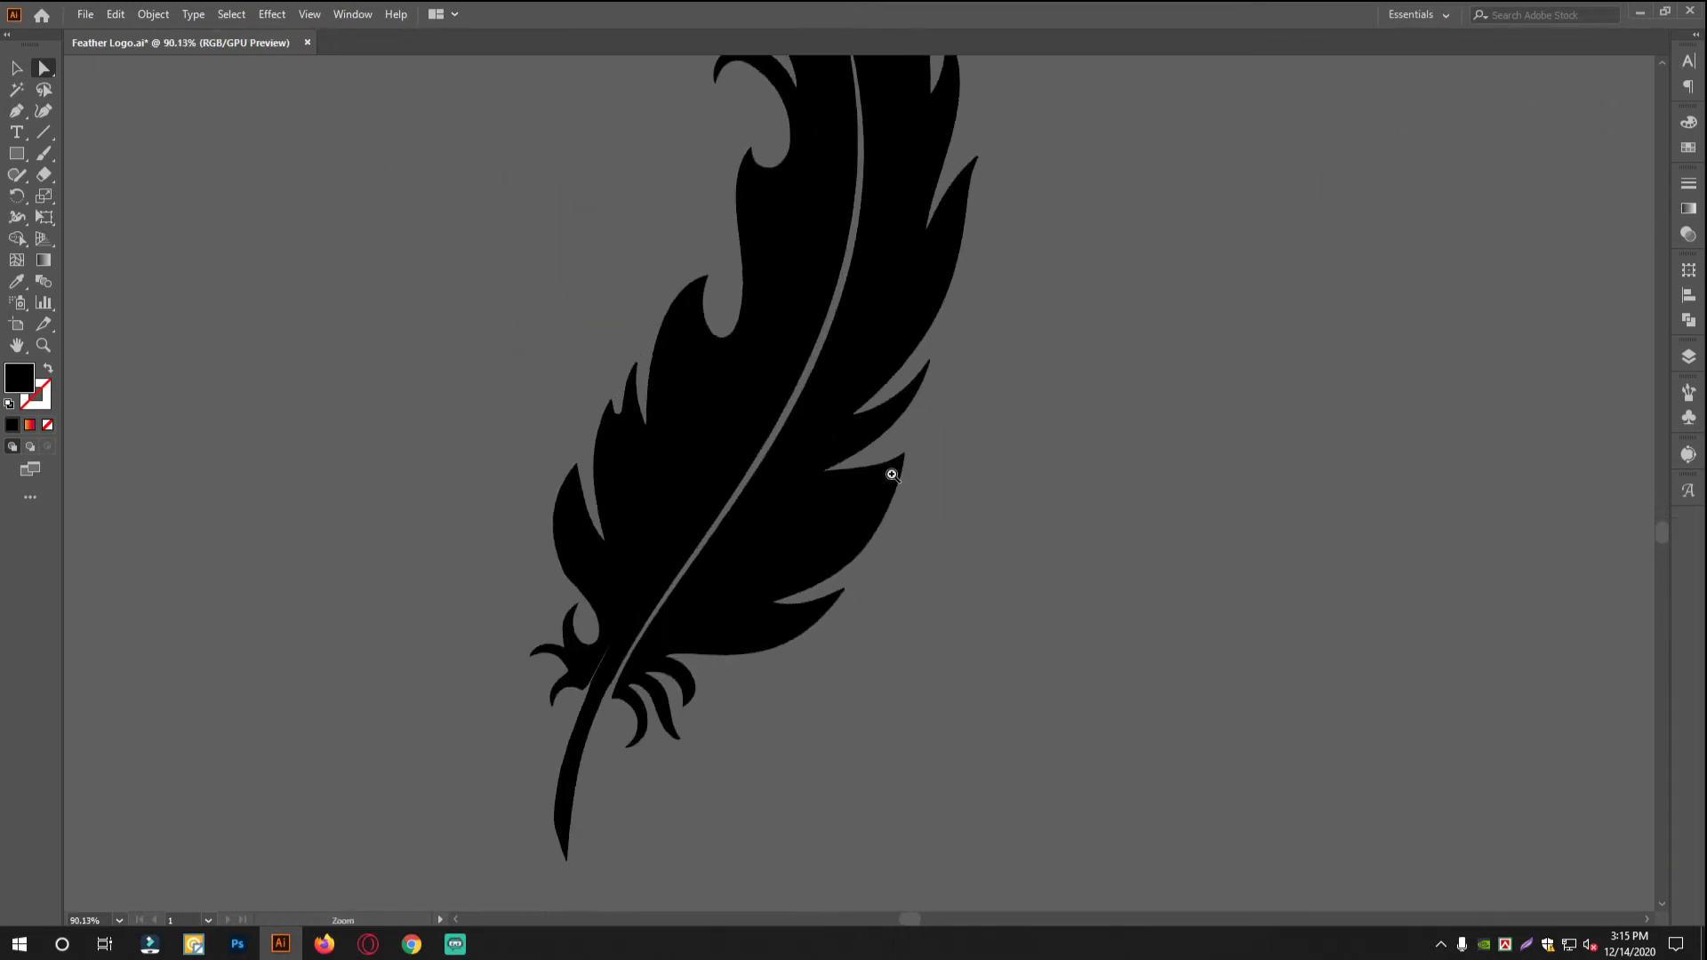
scroll(1049, 605, down, 7)
scroll(892, 404, up, 2)
scroll(887, 623, up, 4)
scroll(843, 564, down, 4)
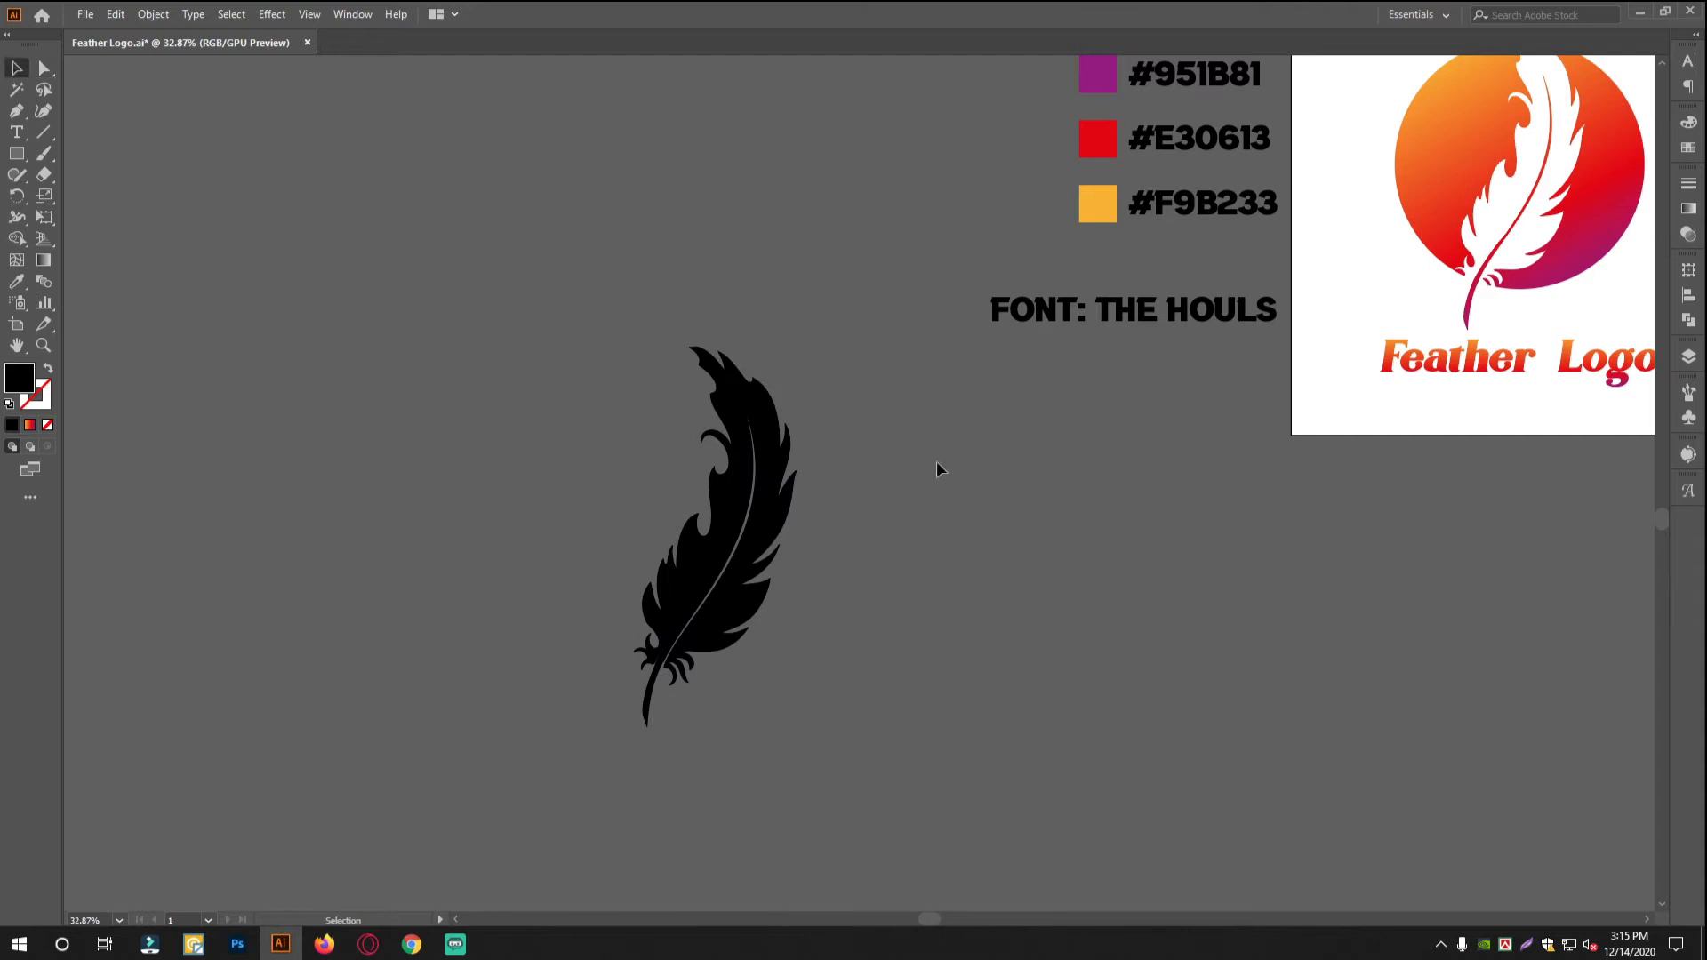
drag(782, 485, 560, 527)
drag(514, 599, 797, 495)
drag(797, 495, 846, 521)
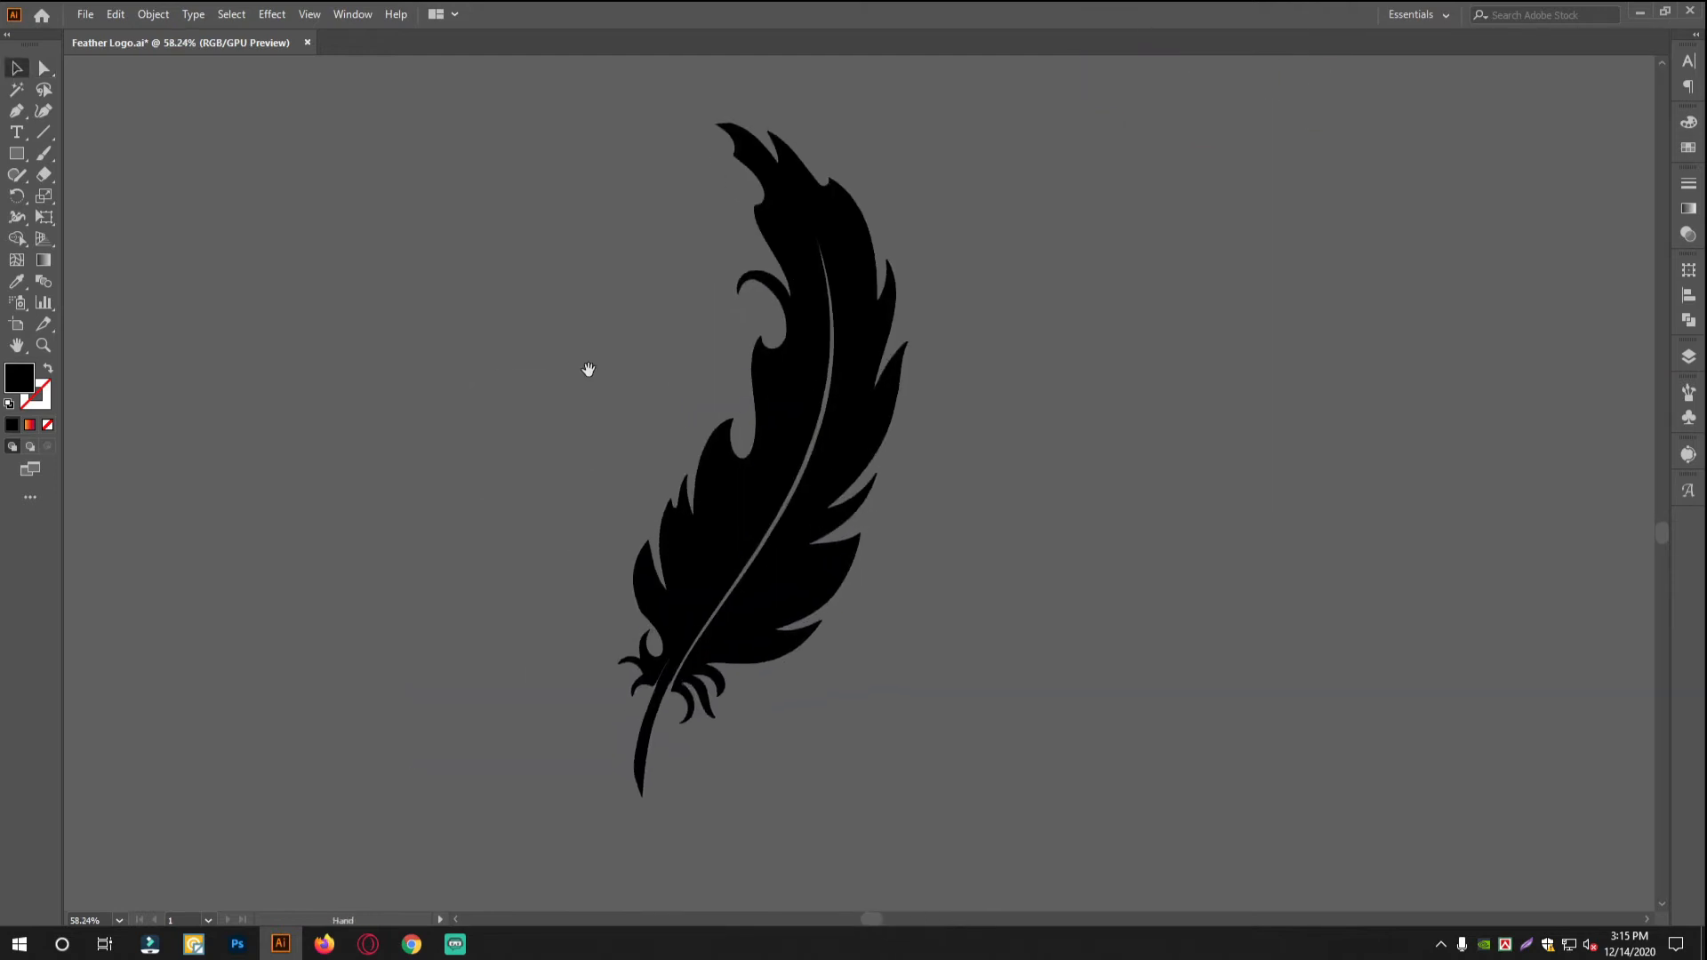
Draw a circle larger than the feather in the empty space beside it with the Ellipse tool
click(16, 153)
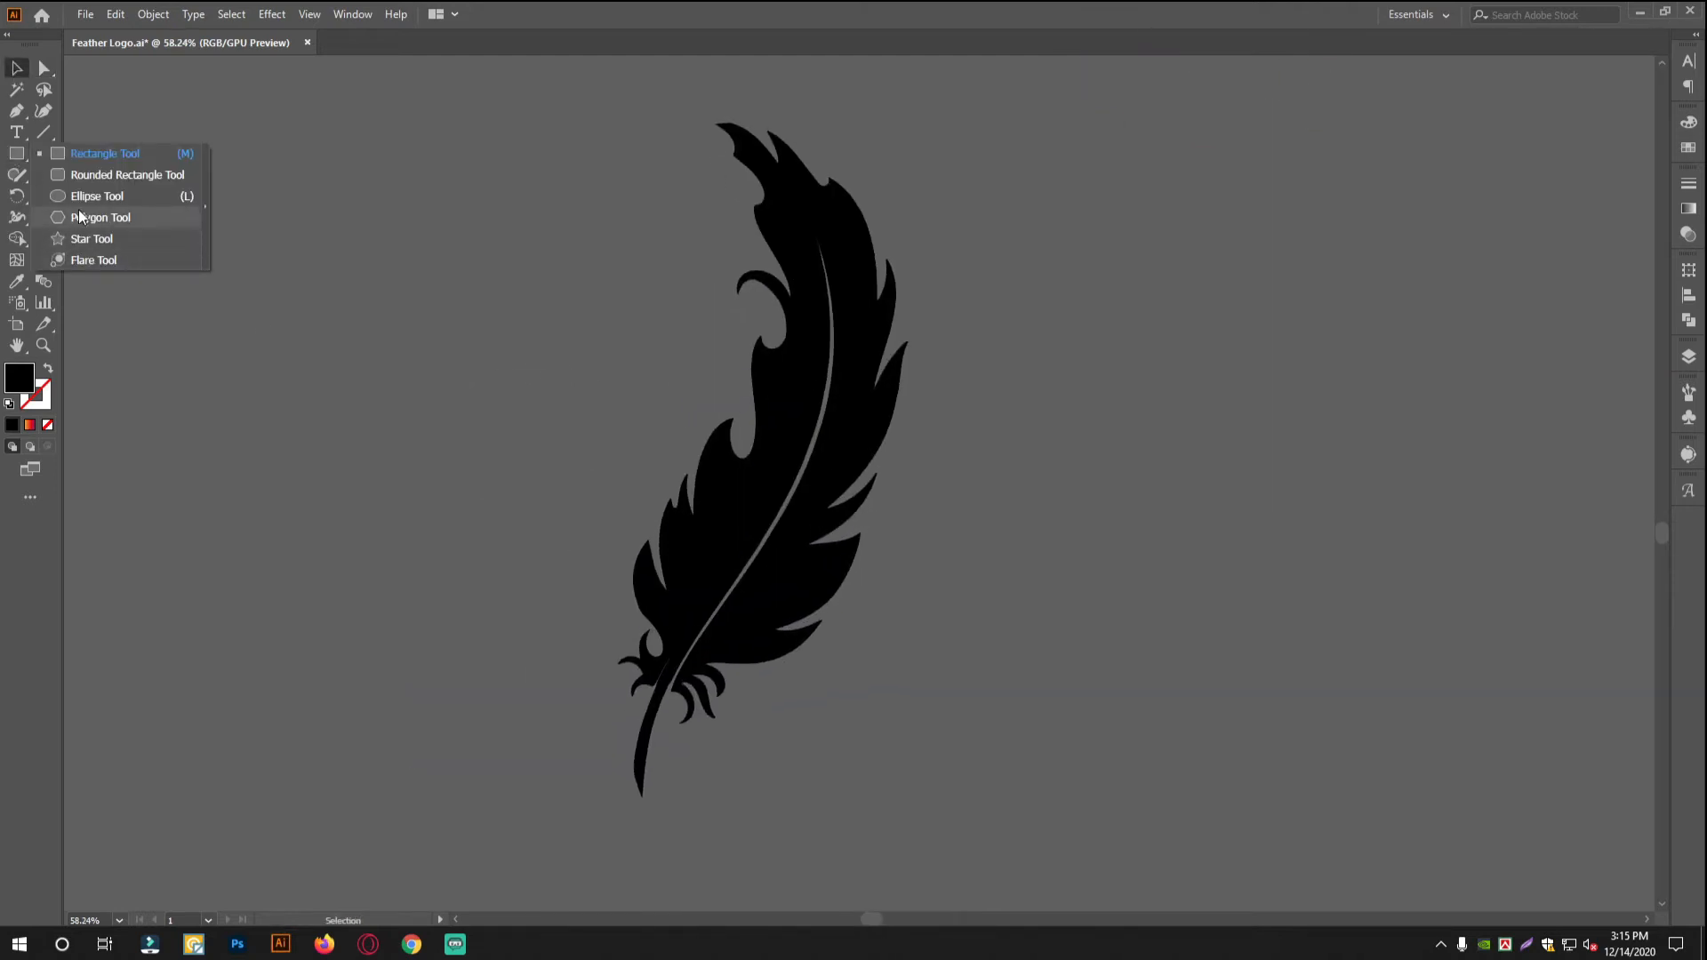
click(85, 201)
scroll(430, 285, down, 5)
scroll(534, 329, left, 5)
drag(645, 370, 786, 509)
mouse_move(646, 230)
mouse_down()
mouse_move(645, 181)
mouse_move(645, 199)
mouse_up()
Fill the circle with the purple #951B81 swatch colour using the Eyedropper and deselect it
click(16, 281)
scroll(888, 373, up, 5)
scroll(888, 373, right, 2)
click(1394, 237)
click(16, 67)
click(755, 492)
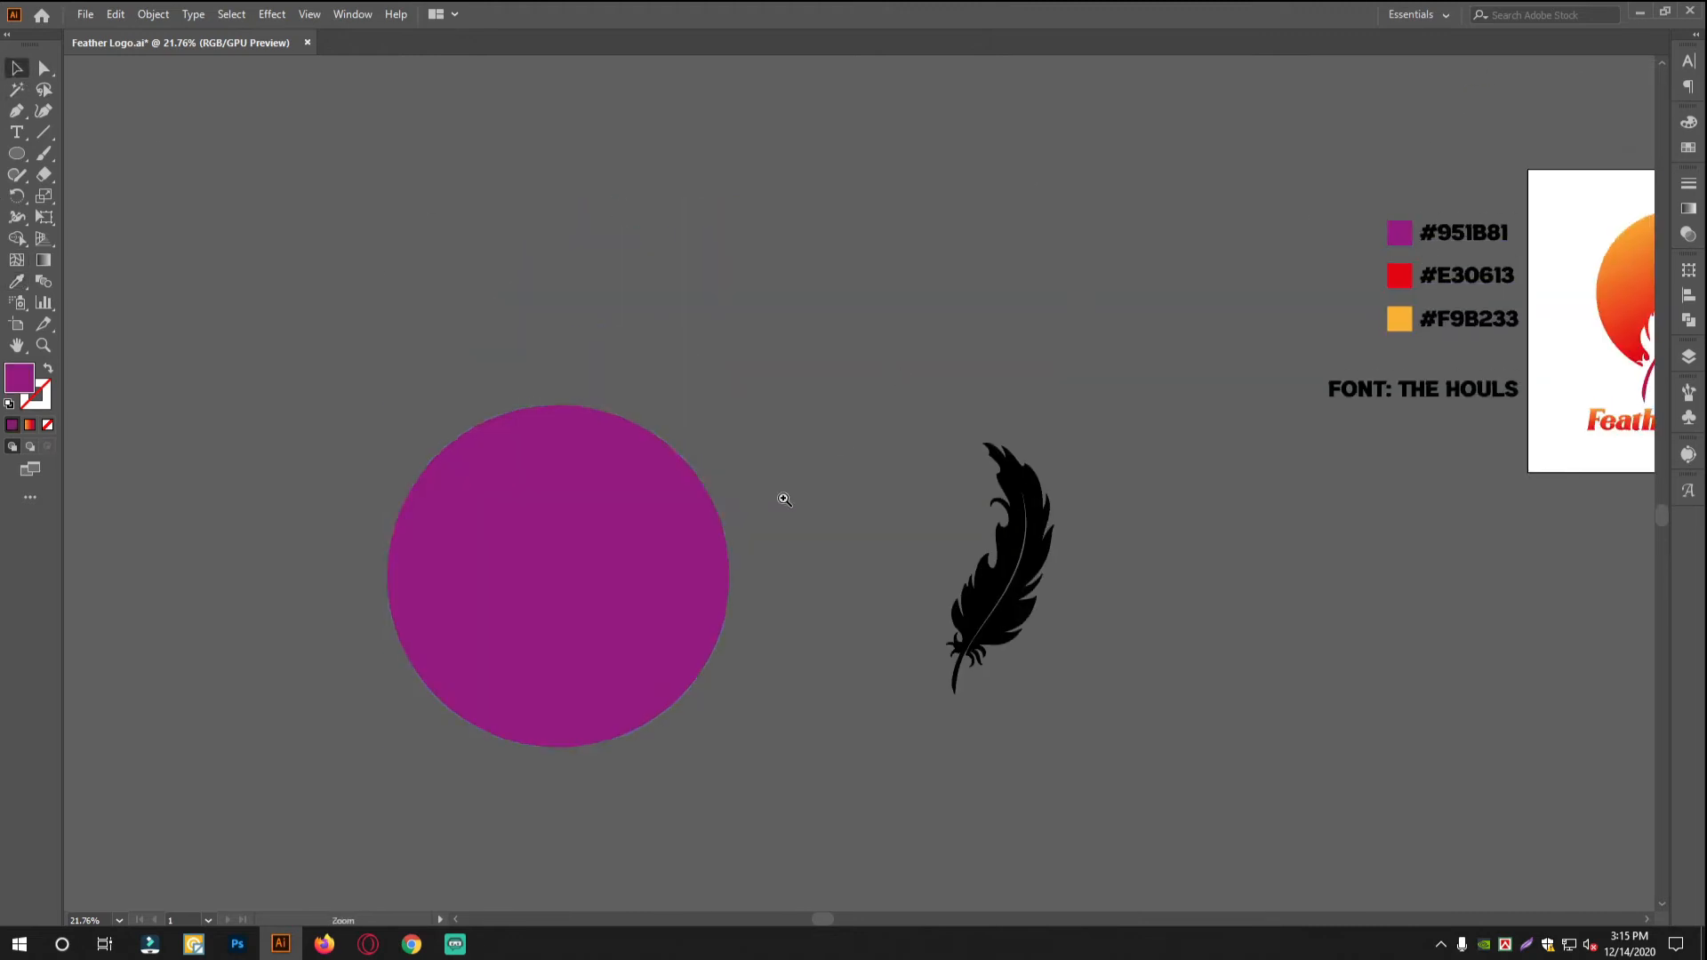
Place the black feather in front of the purple circle and enlarge it until its tips extend beyond the circle
scroll(755, 492, up, 1)
drag(1043, 539, 530, 564)
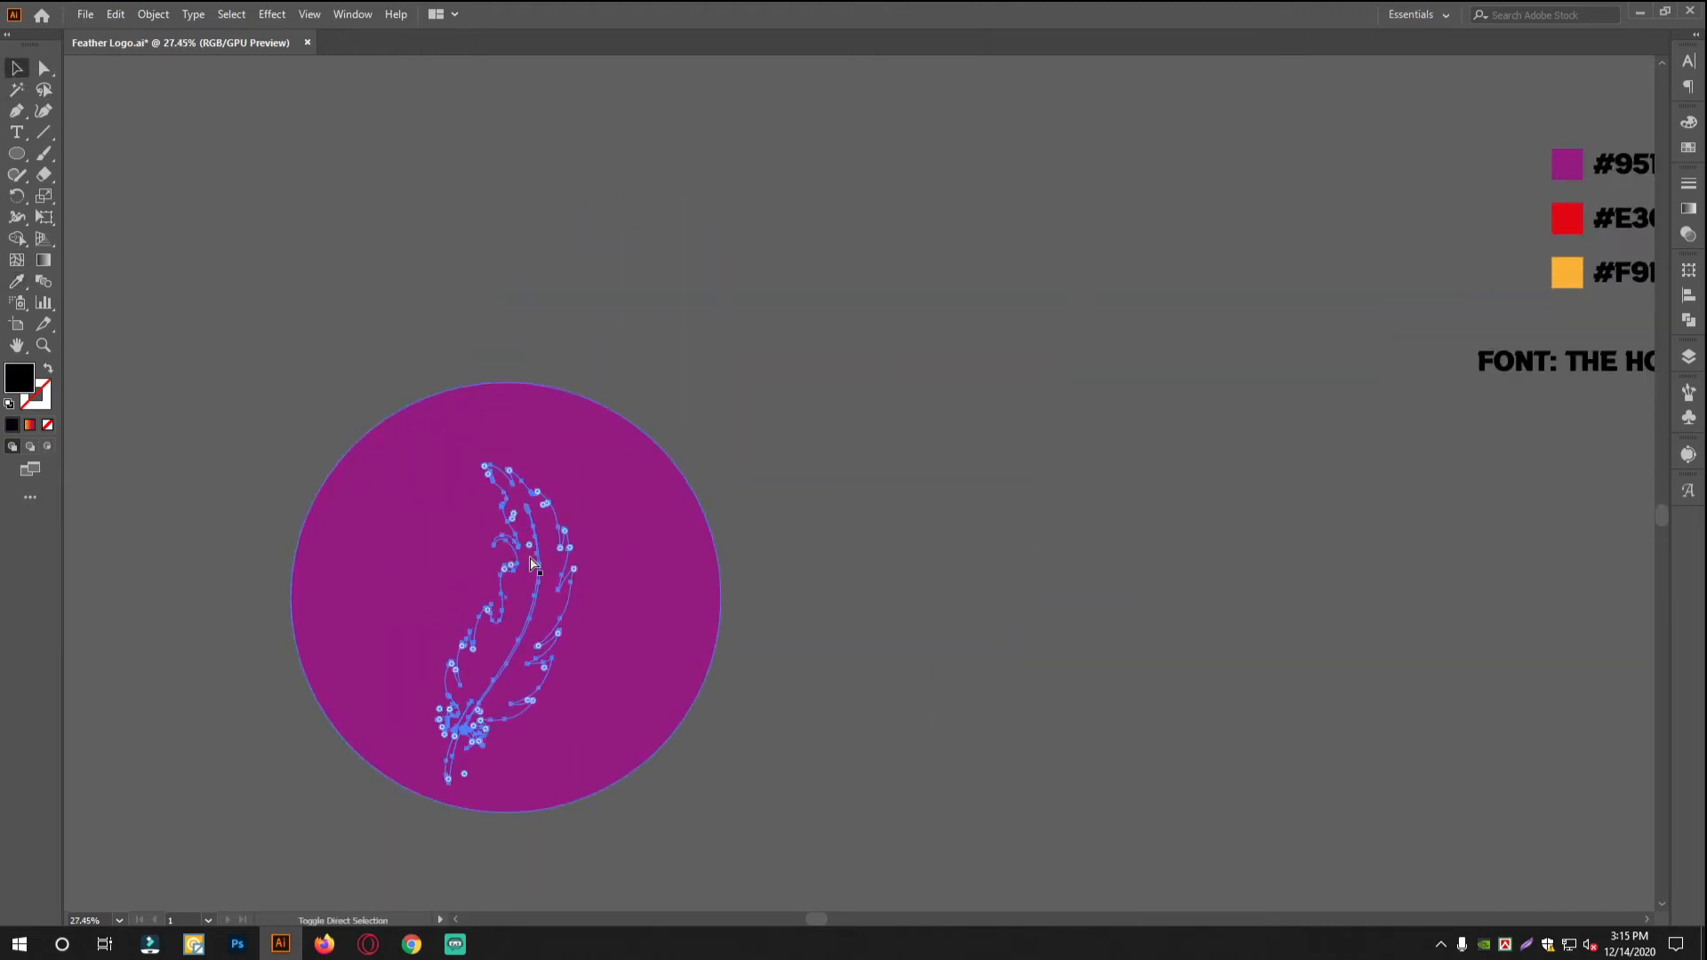
drag(509, 463, 708, 605)
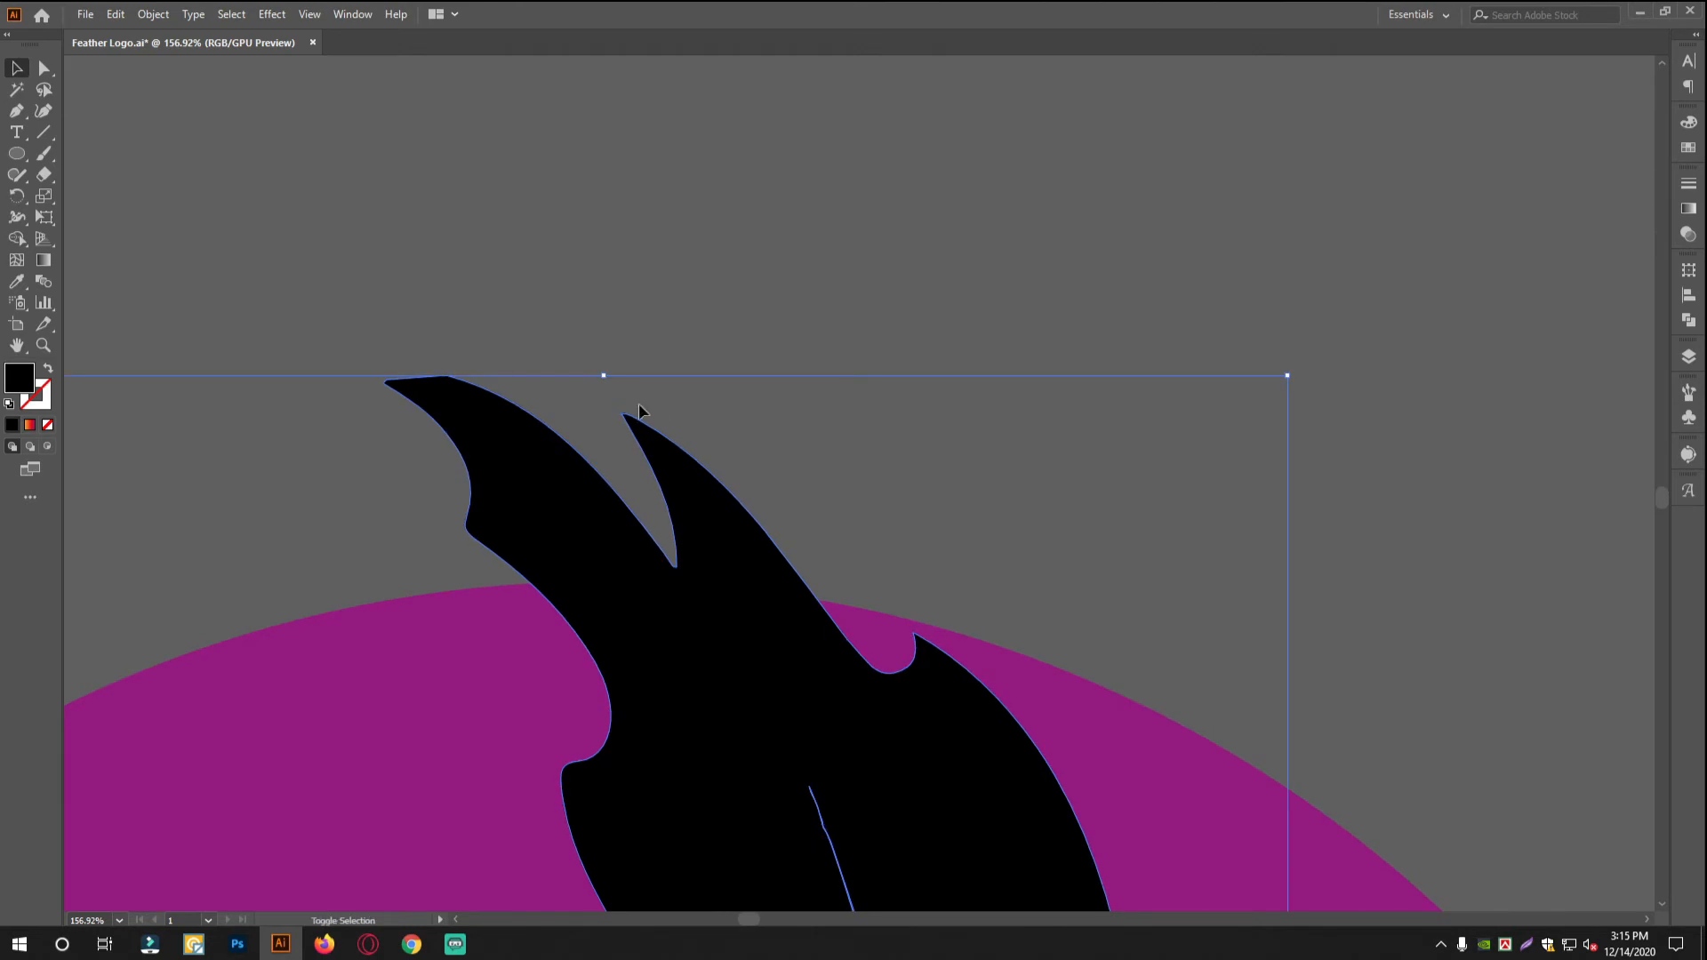
Scale the feather down from its upper and lower edges to reduce how far the tips and stem overhang the circle
drag(603, 377, 605, 408)
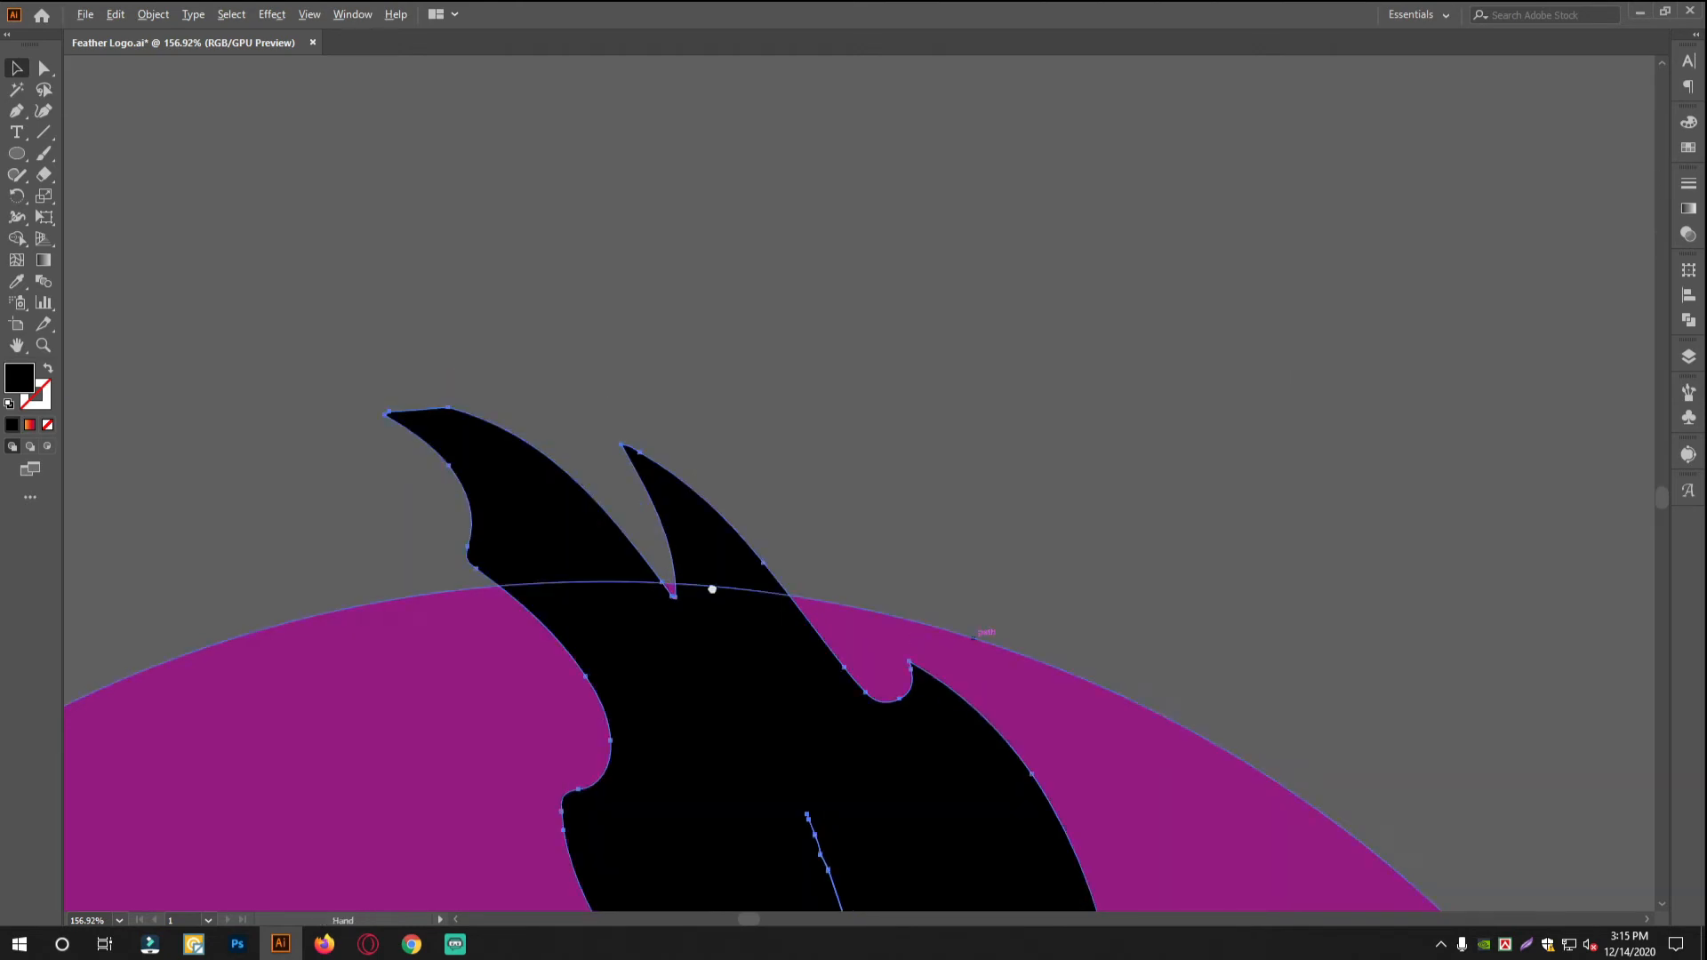
drag(883, 670, 636, 408)
drag(858, 617, 705, 419)
drag(664, 647, 845, 636)
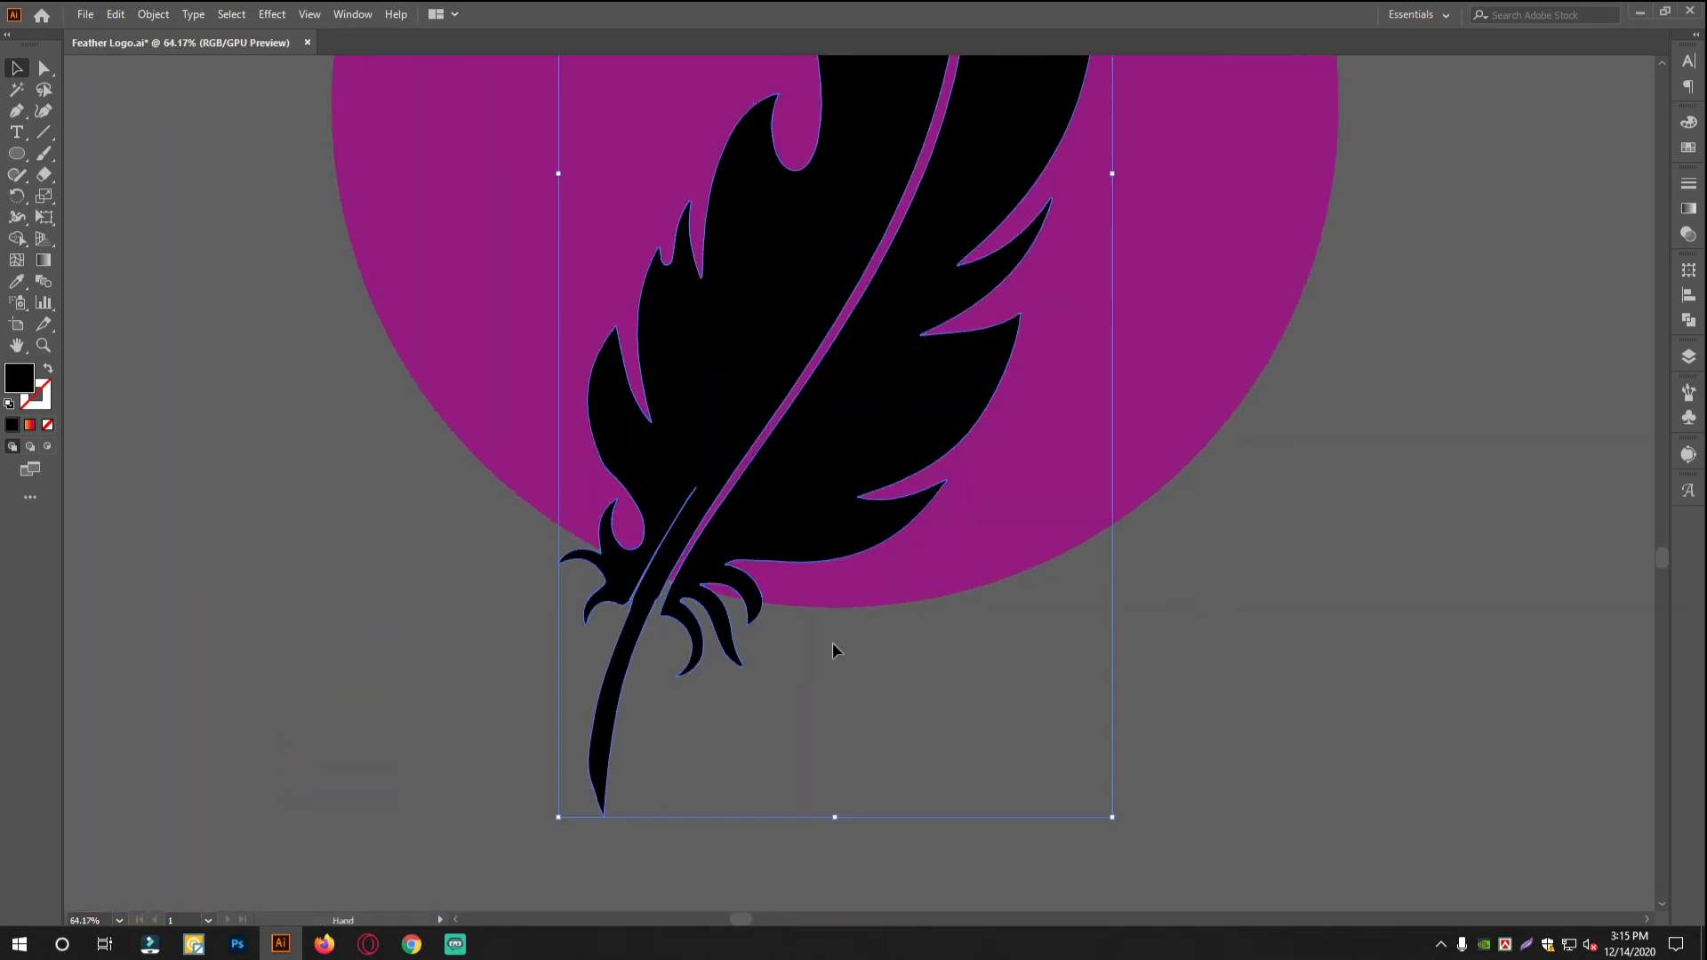
drag(840, 818, 838, 726)
click(1068, 766)
Try to align the feather and the circle to each other by their vertical centres
drag(1053, 707, 857, 605)
drag(905, 526, 757, 578)
drag(1063, 564, 1216, 567)
click(1689, 296)
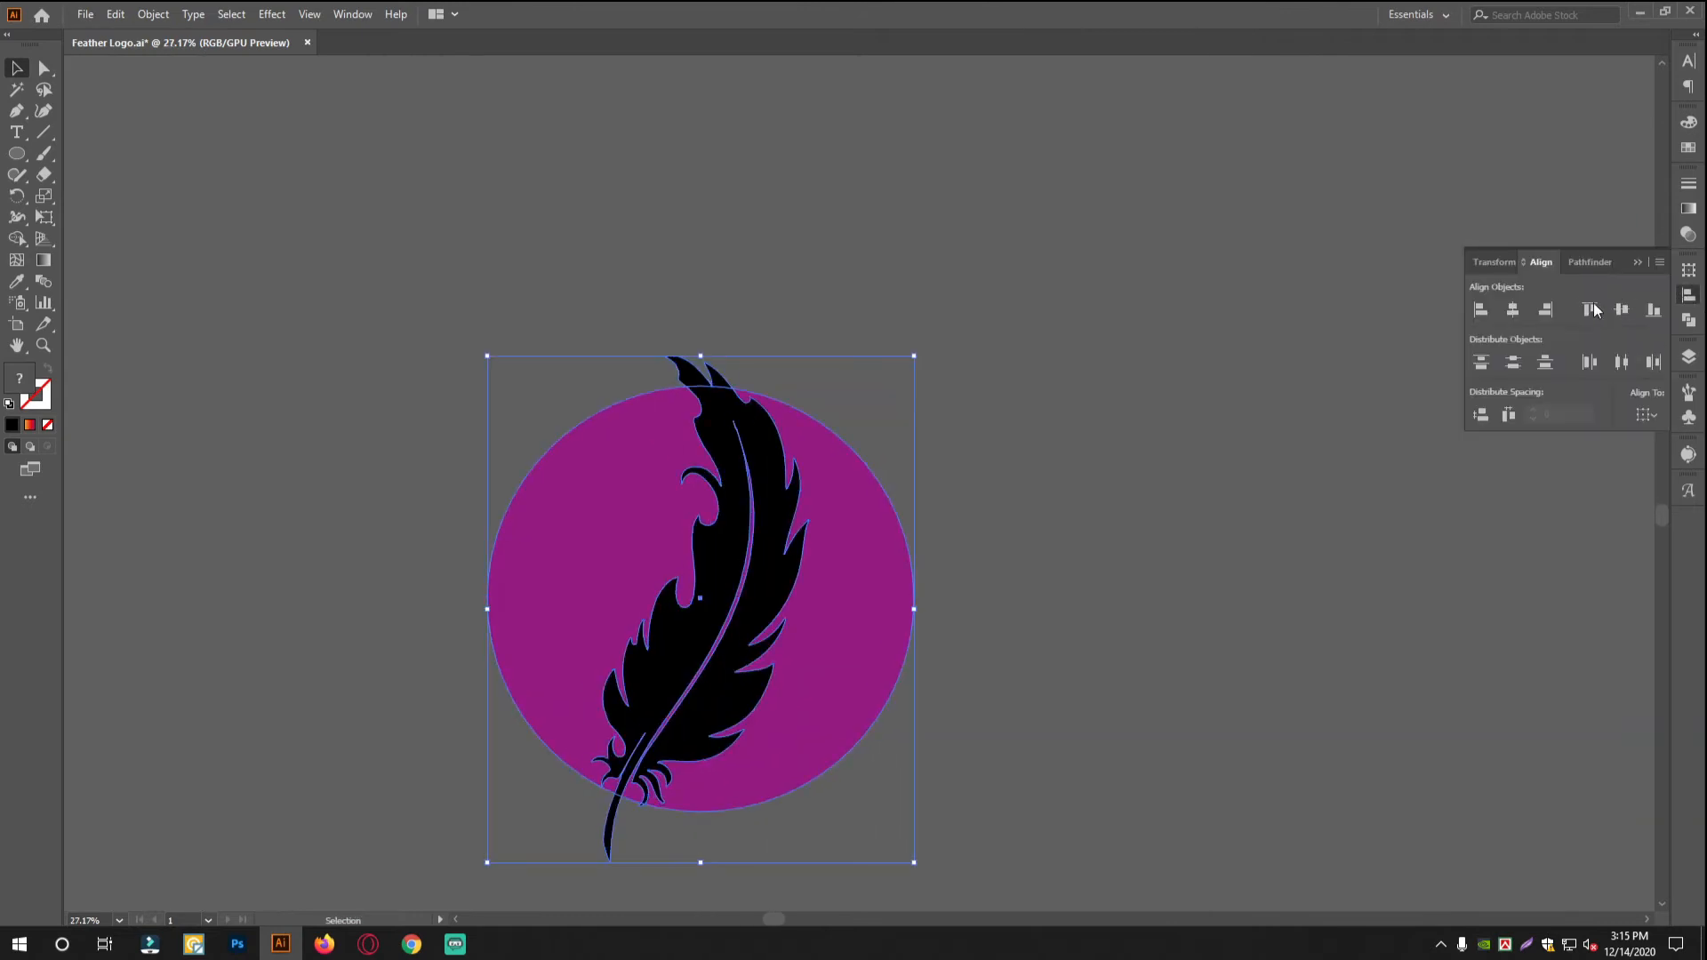
click(1622, 310)
key(ctrl+z)
Try to shorten the feather slightly from its stem end, then undo the resize
click(805, 825)
drag(782, 811, 860, 788)
drag(542, 779, 650, 531)
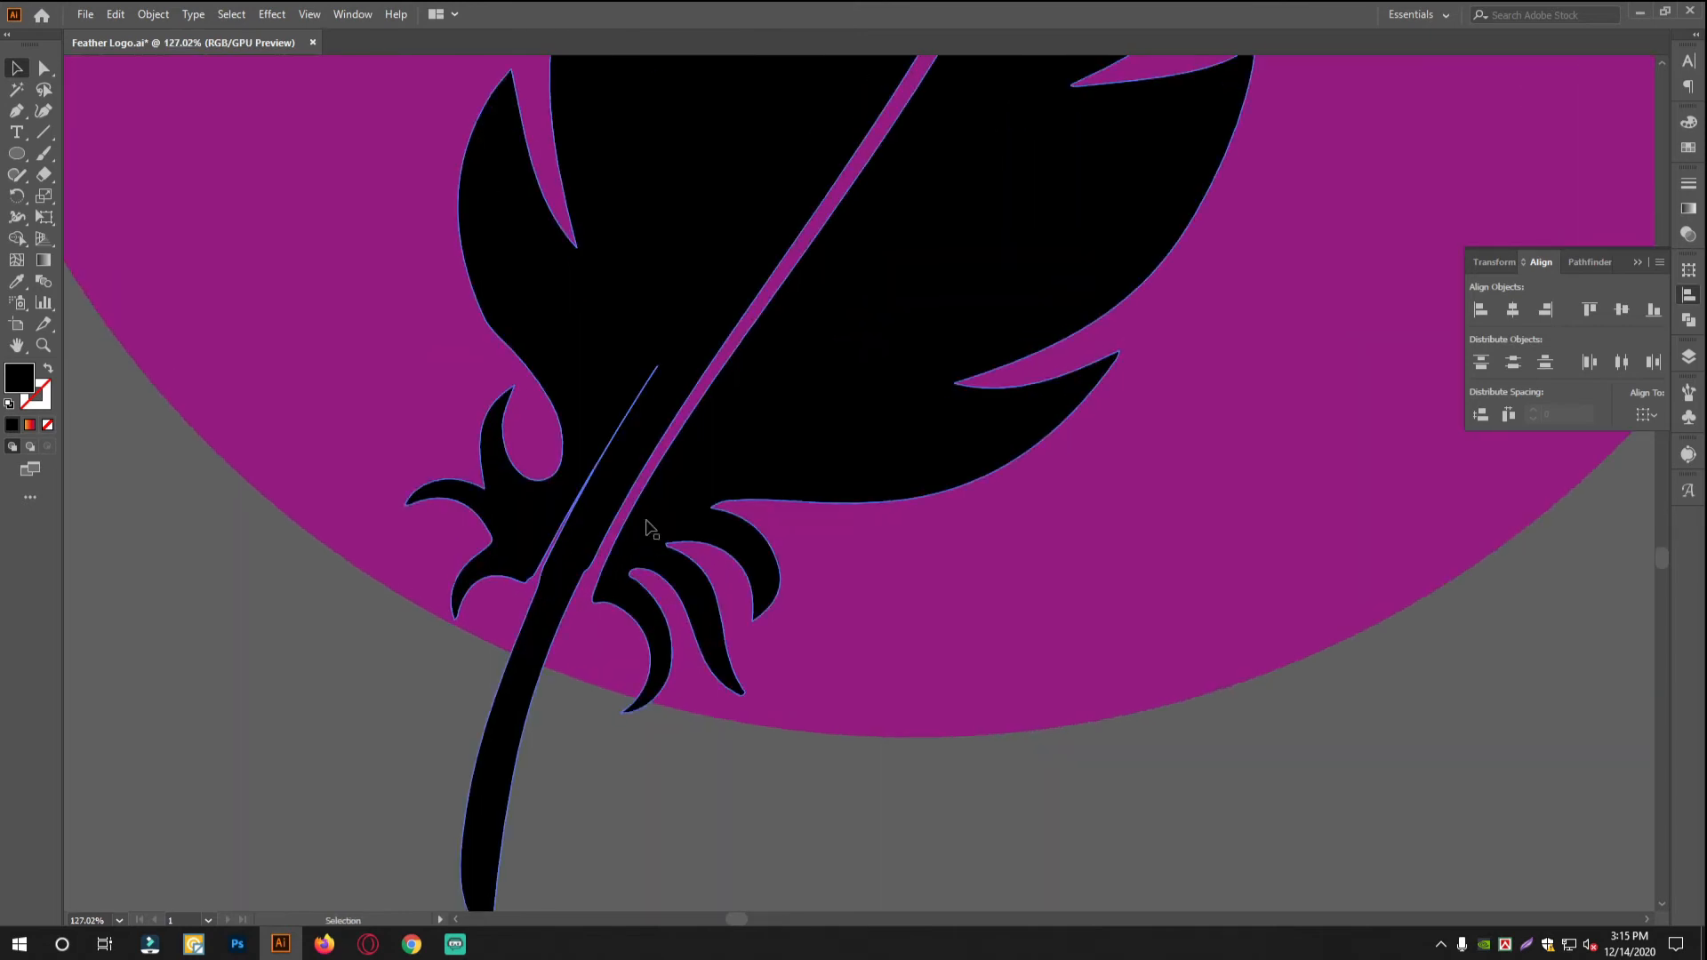
drag(911, 560, 893, 400)
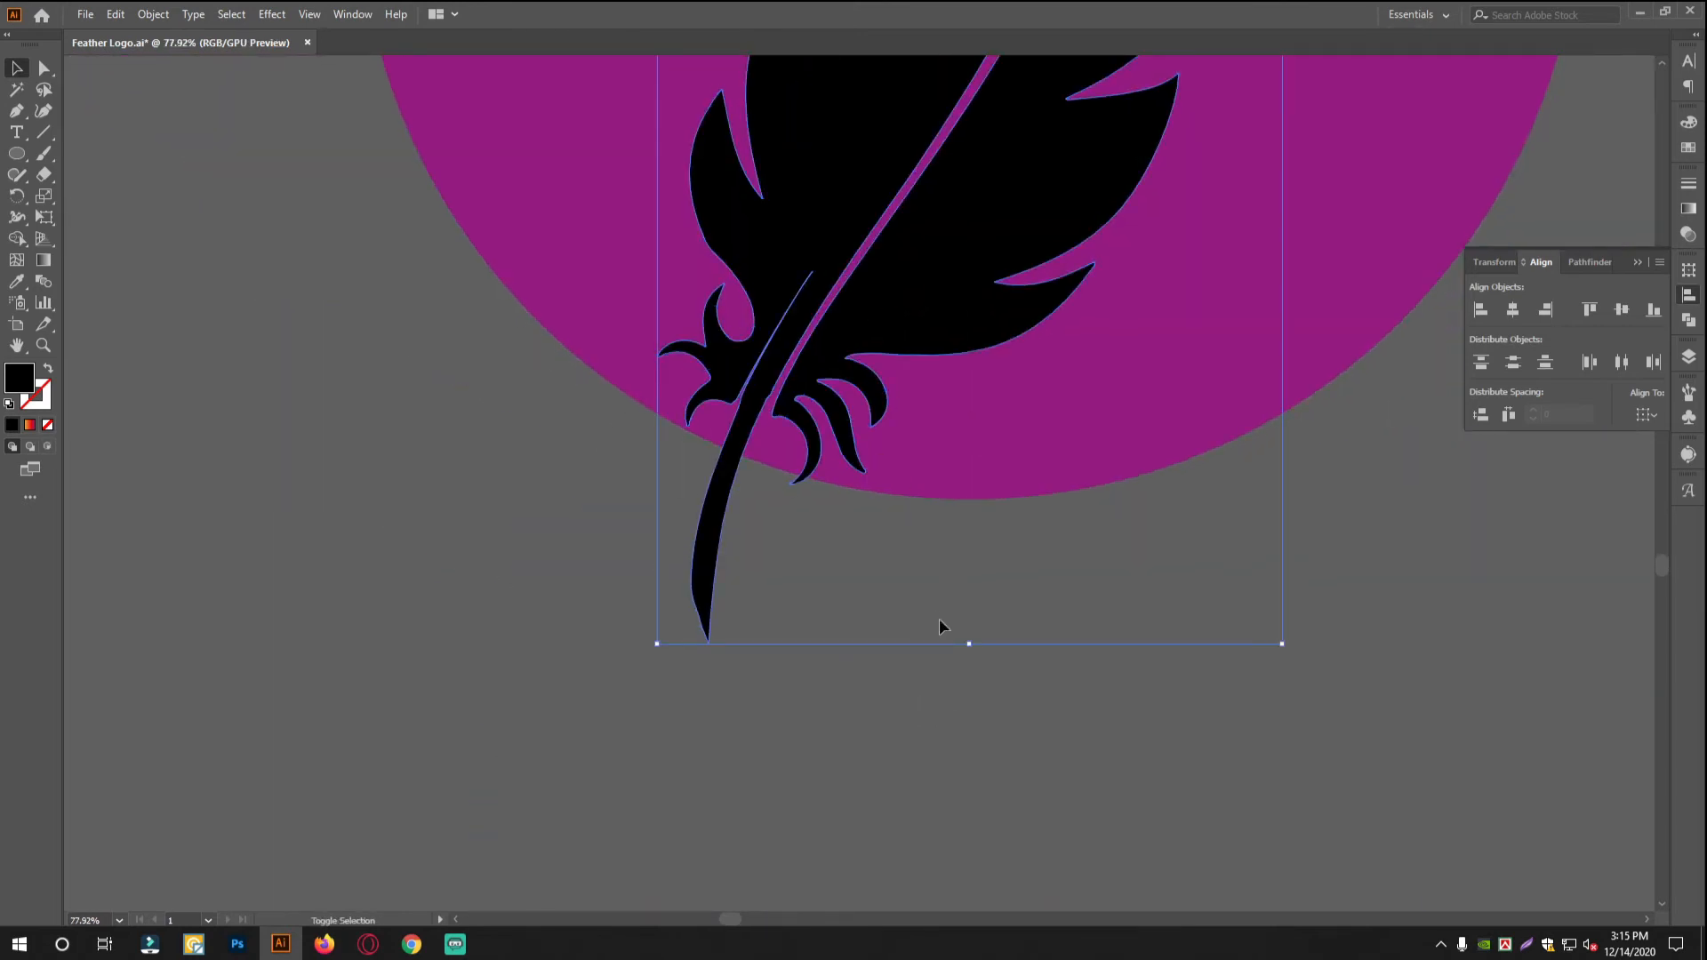
drag(969, 643, 968, 635)
click(1170, 638)
drag(1132, 589, 1173, 602)
key(ctrl+z)
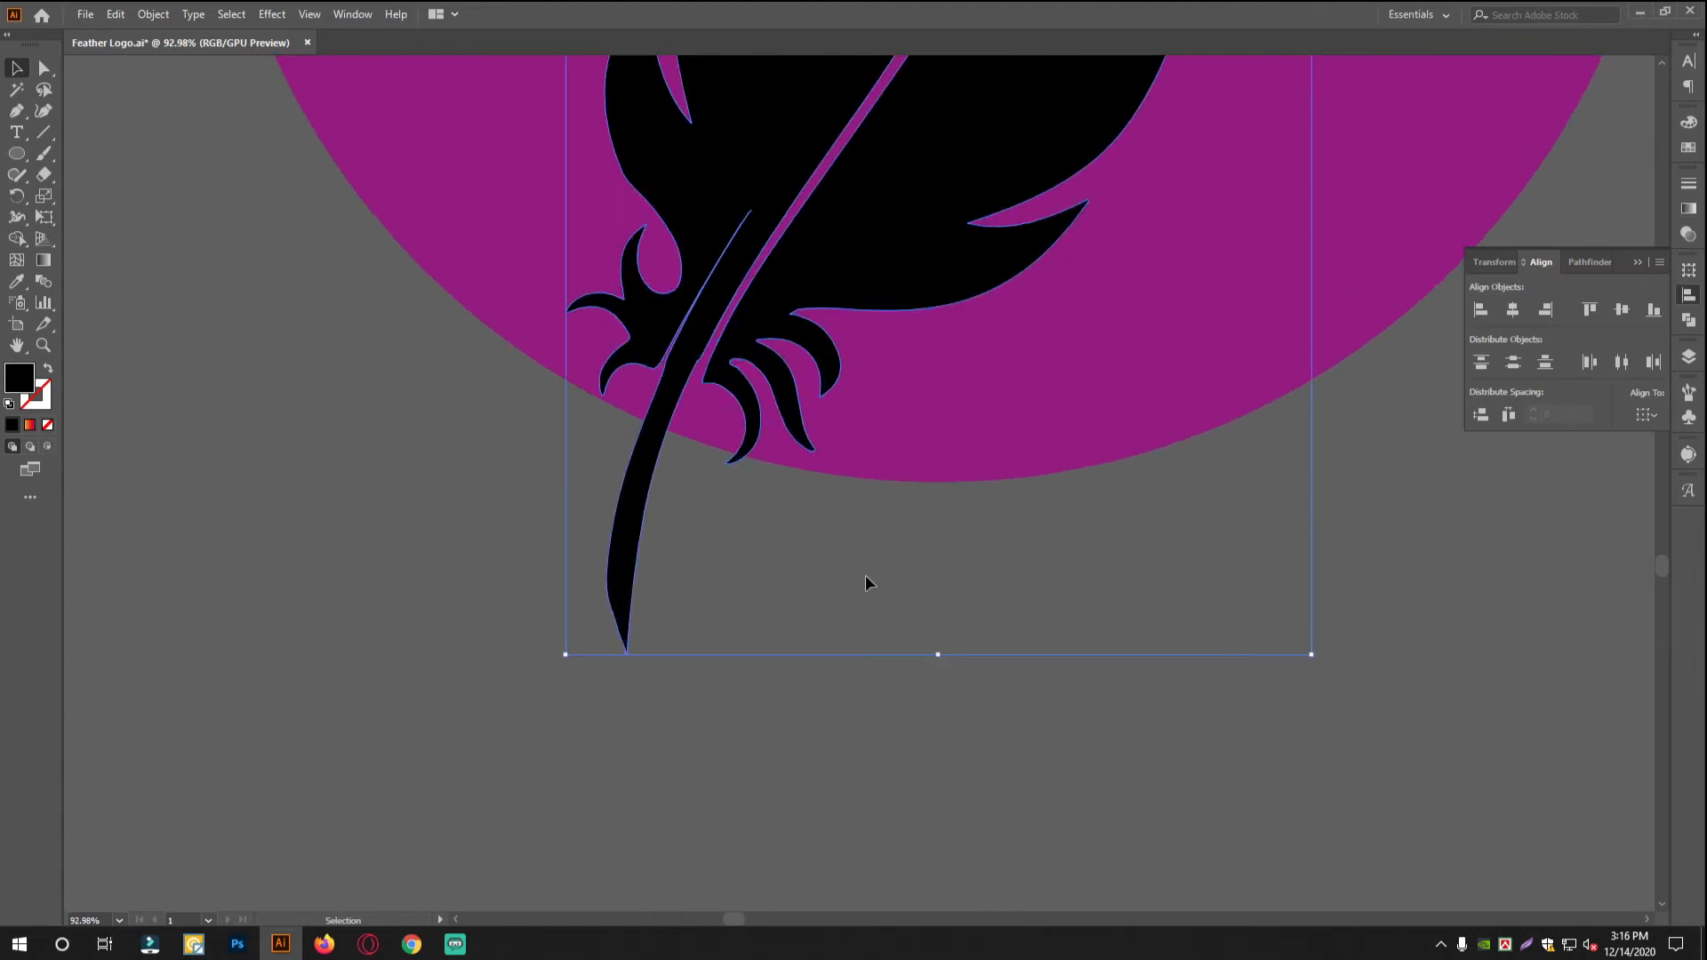
Resize the feather from its lower edge so the stem reaches slightly farther below the circle
drag(941, 659, 941, 667)
click(1303, 717)
drag(1050, 594, 869, 540)
drag(869, 540, 669, 655)
drag(800, 589, 992, 781)
drag(778, 567, 533, 540)
drag(788, 416, 904, 498)
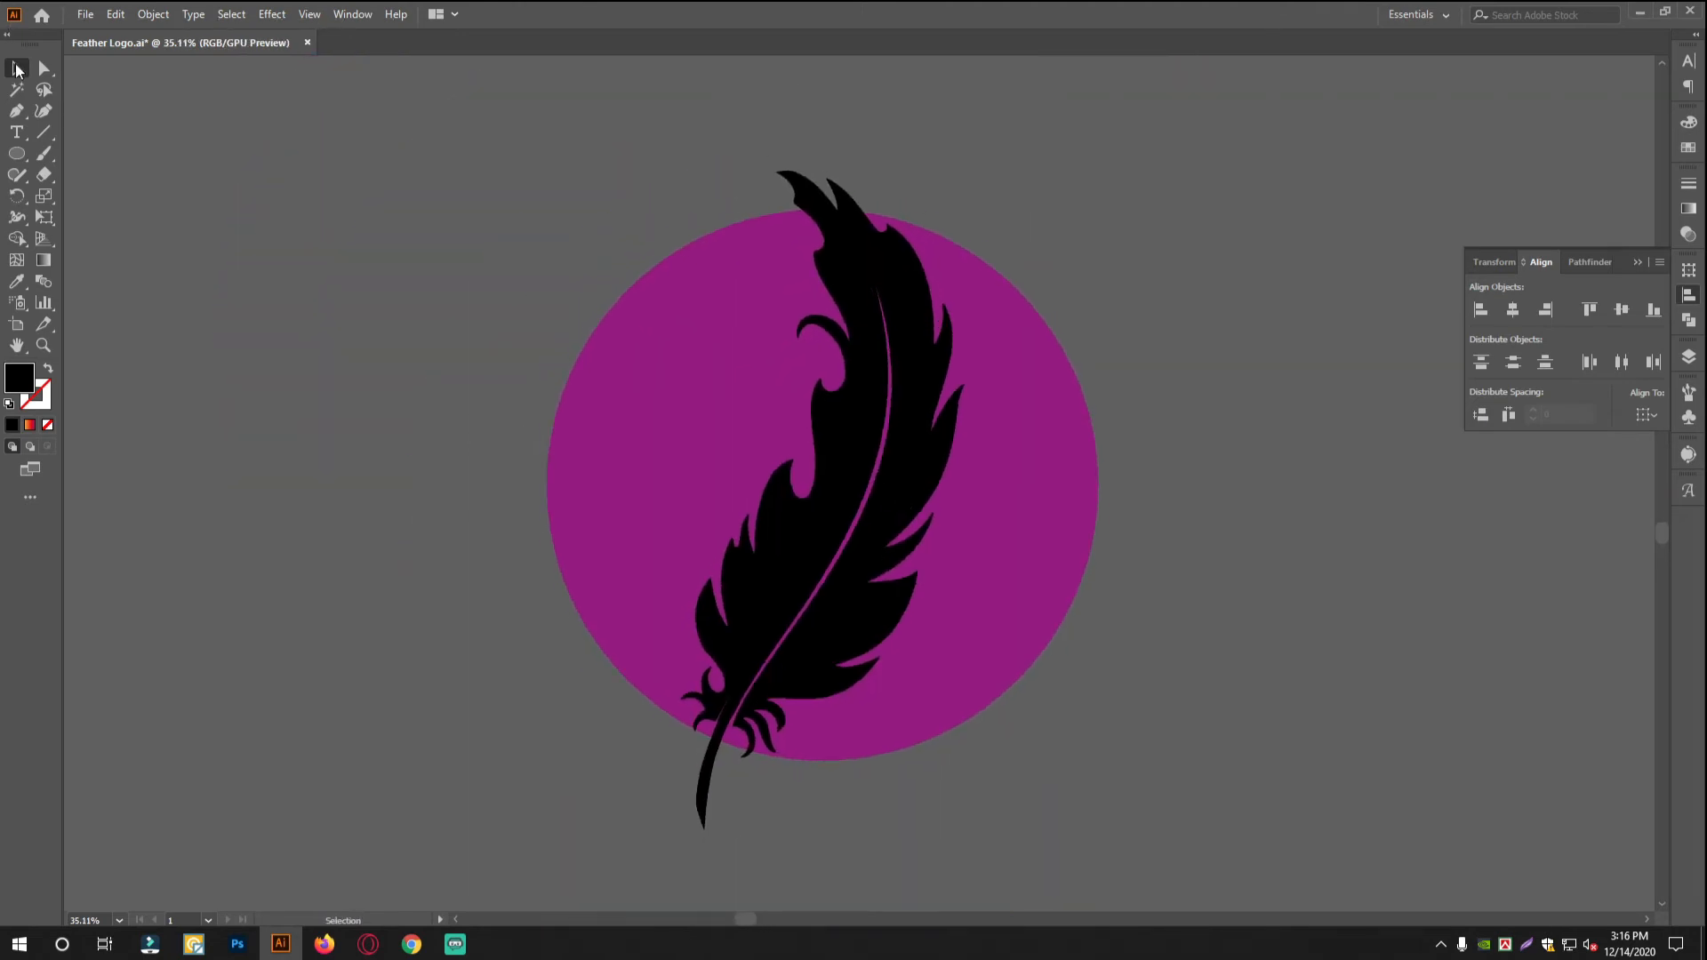
Examine the reference logo's feather, gradient circle and "Feather Logo" lettering for comparison with the working artwork
drag(940, 253, 727, 509)
drag(963, 444, 445, 587)
drag(1356, 416, 1373, 664)
drag(911, 585, 743, 298)
drag(756, 409, 1245, 524)
ctrl+alt+click(654, 705)
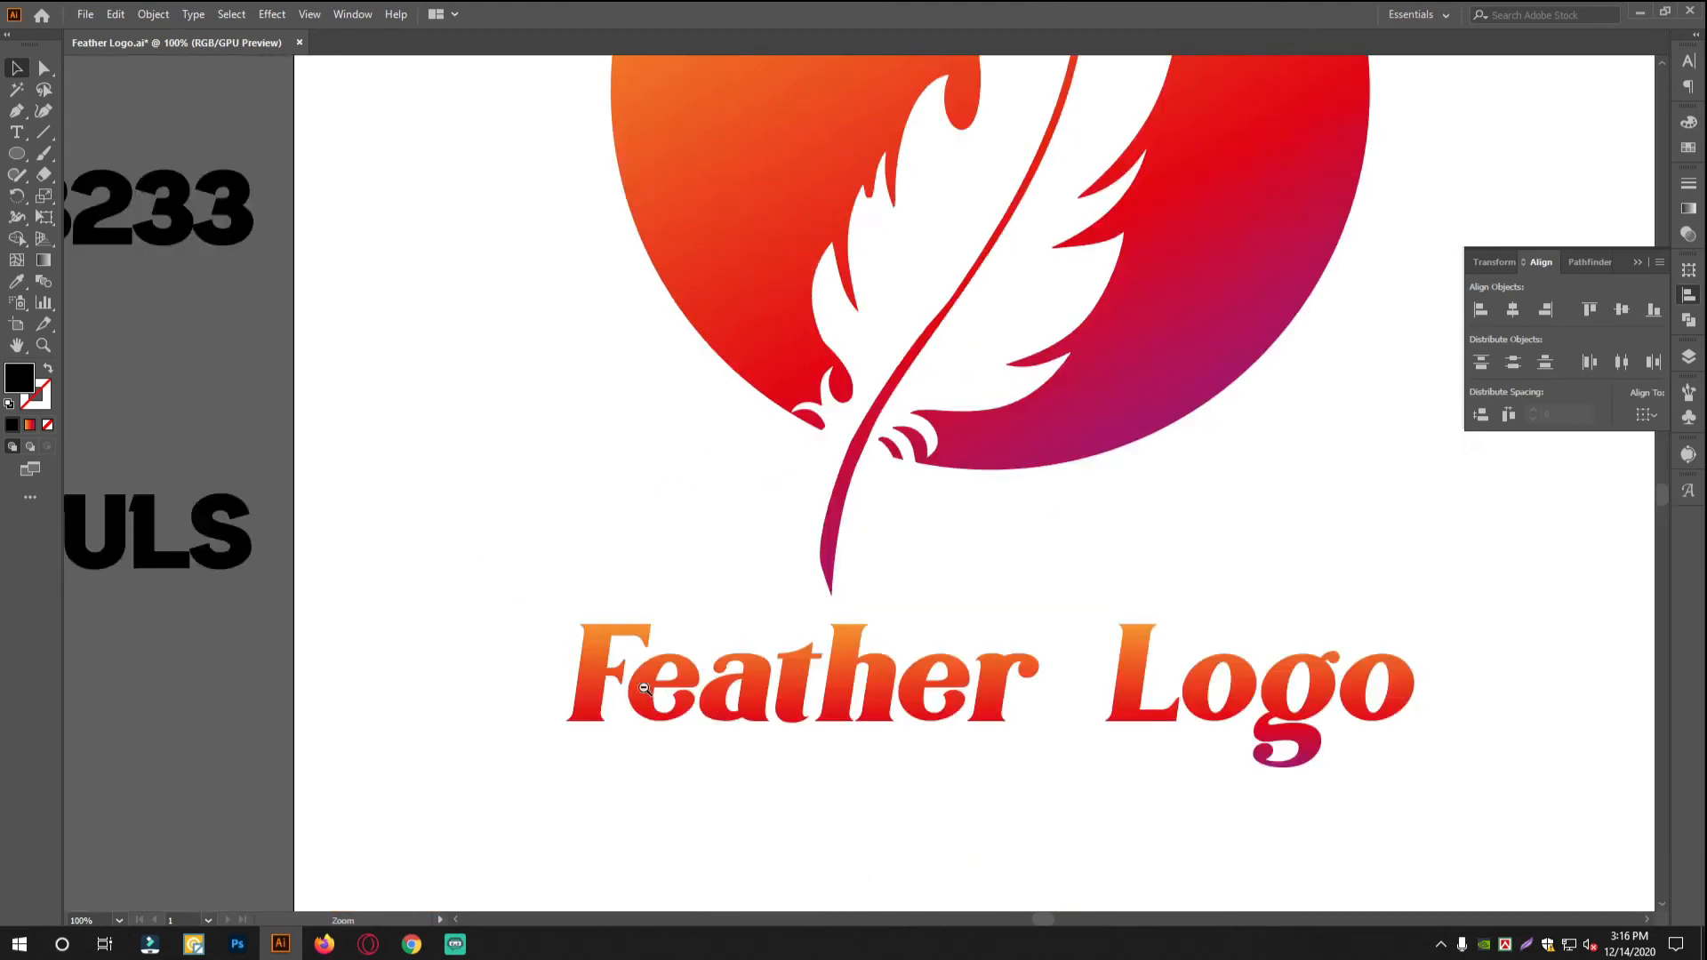
drag(644, 688, 435, 613)
drag(471, 578, 1303, 335)
drag(533, 410, 437, 432)
drag(545, 476, 832, 440)
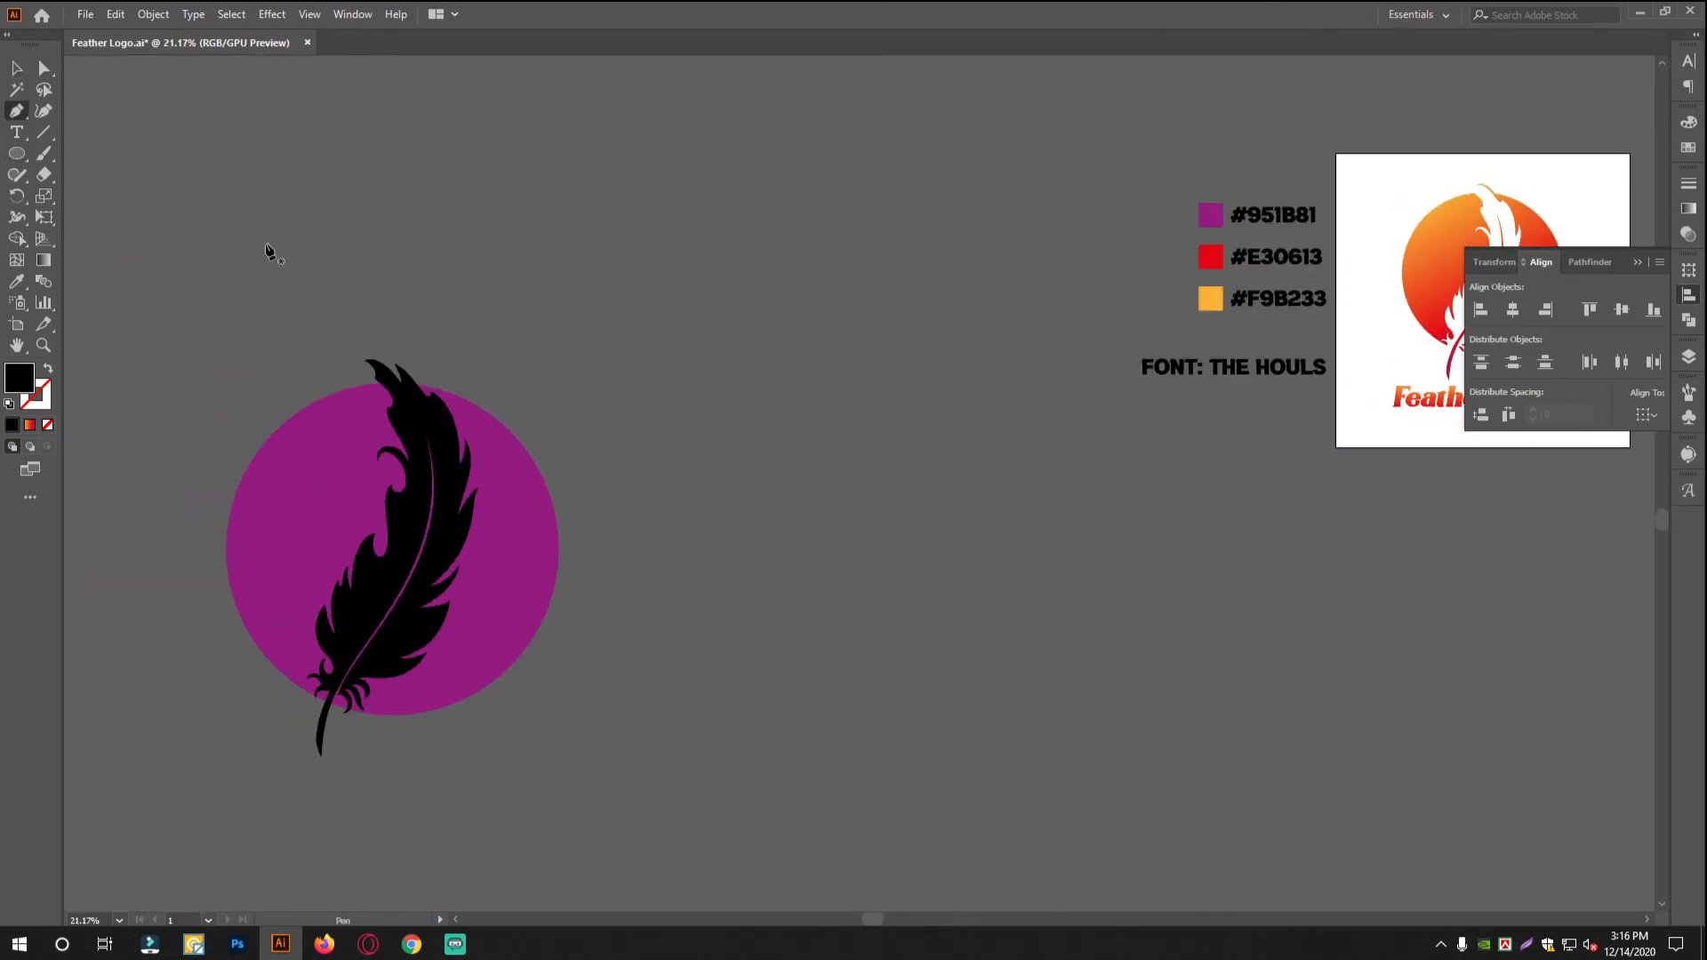
Trace a curved Pen path from the feather's topmost tip along its upper edge to the base of the first notch
drag(477, 470, 693, 447)
drag(233, 209, 1013, 444)
drag(637, 577, 559, 441)
drag(884, 570, 560, 382)
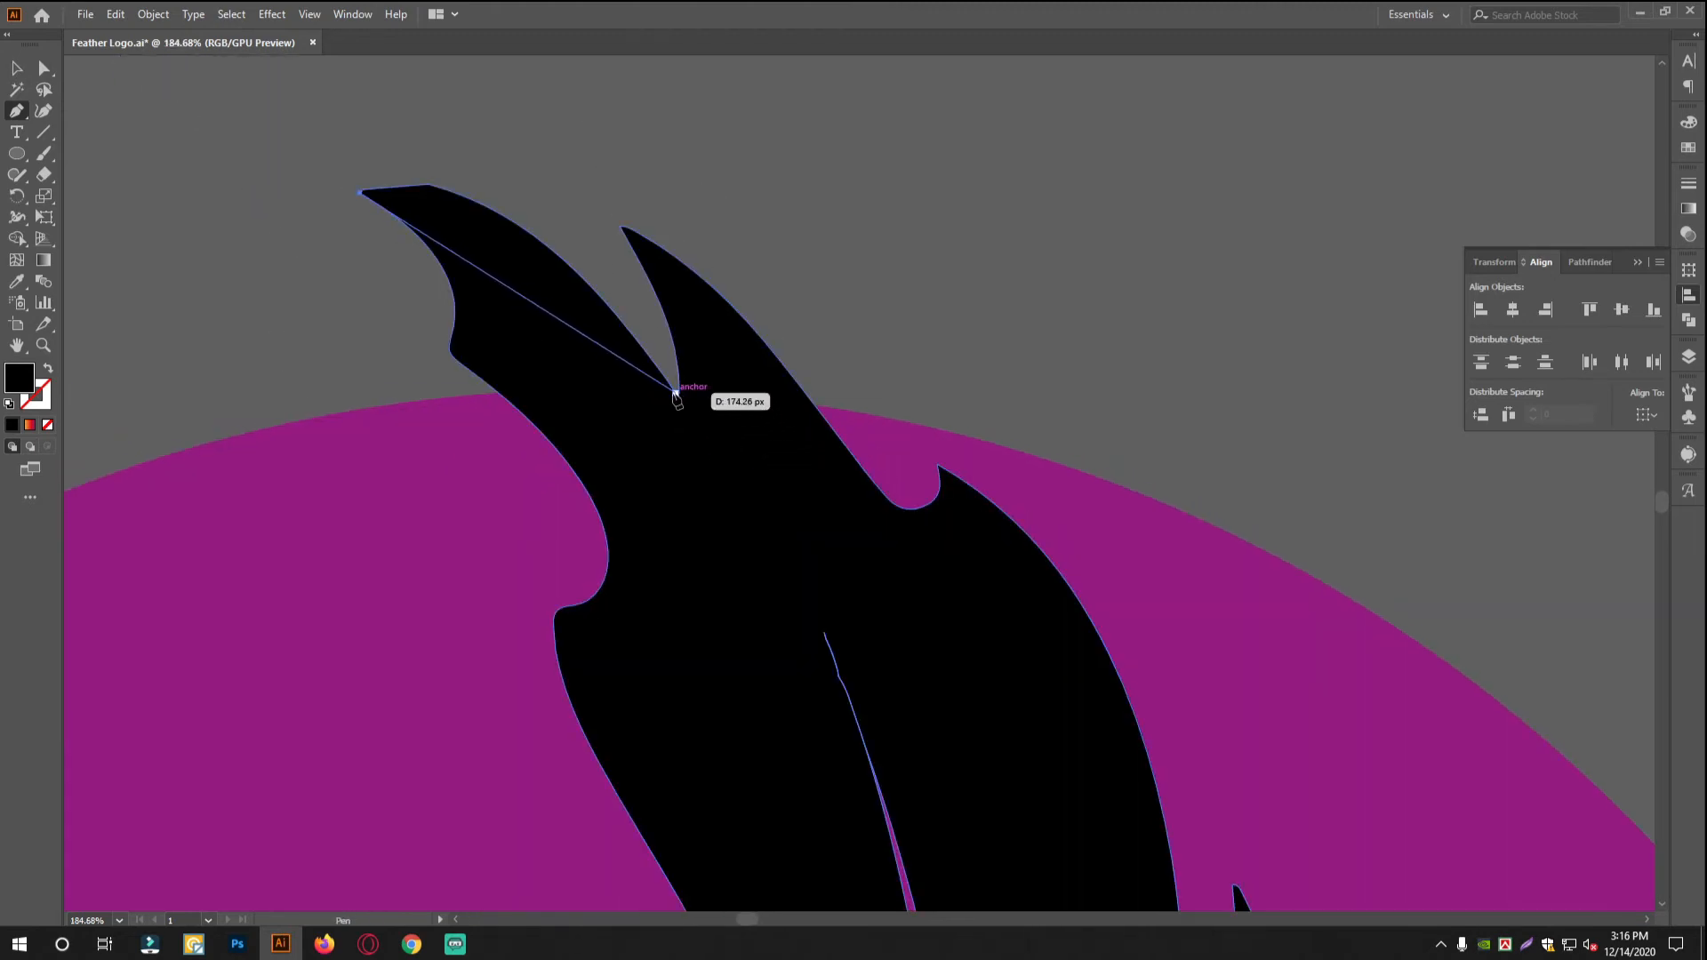
scroll(675, 394, up, 3)
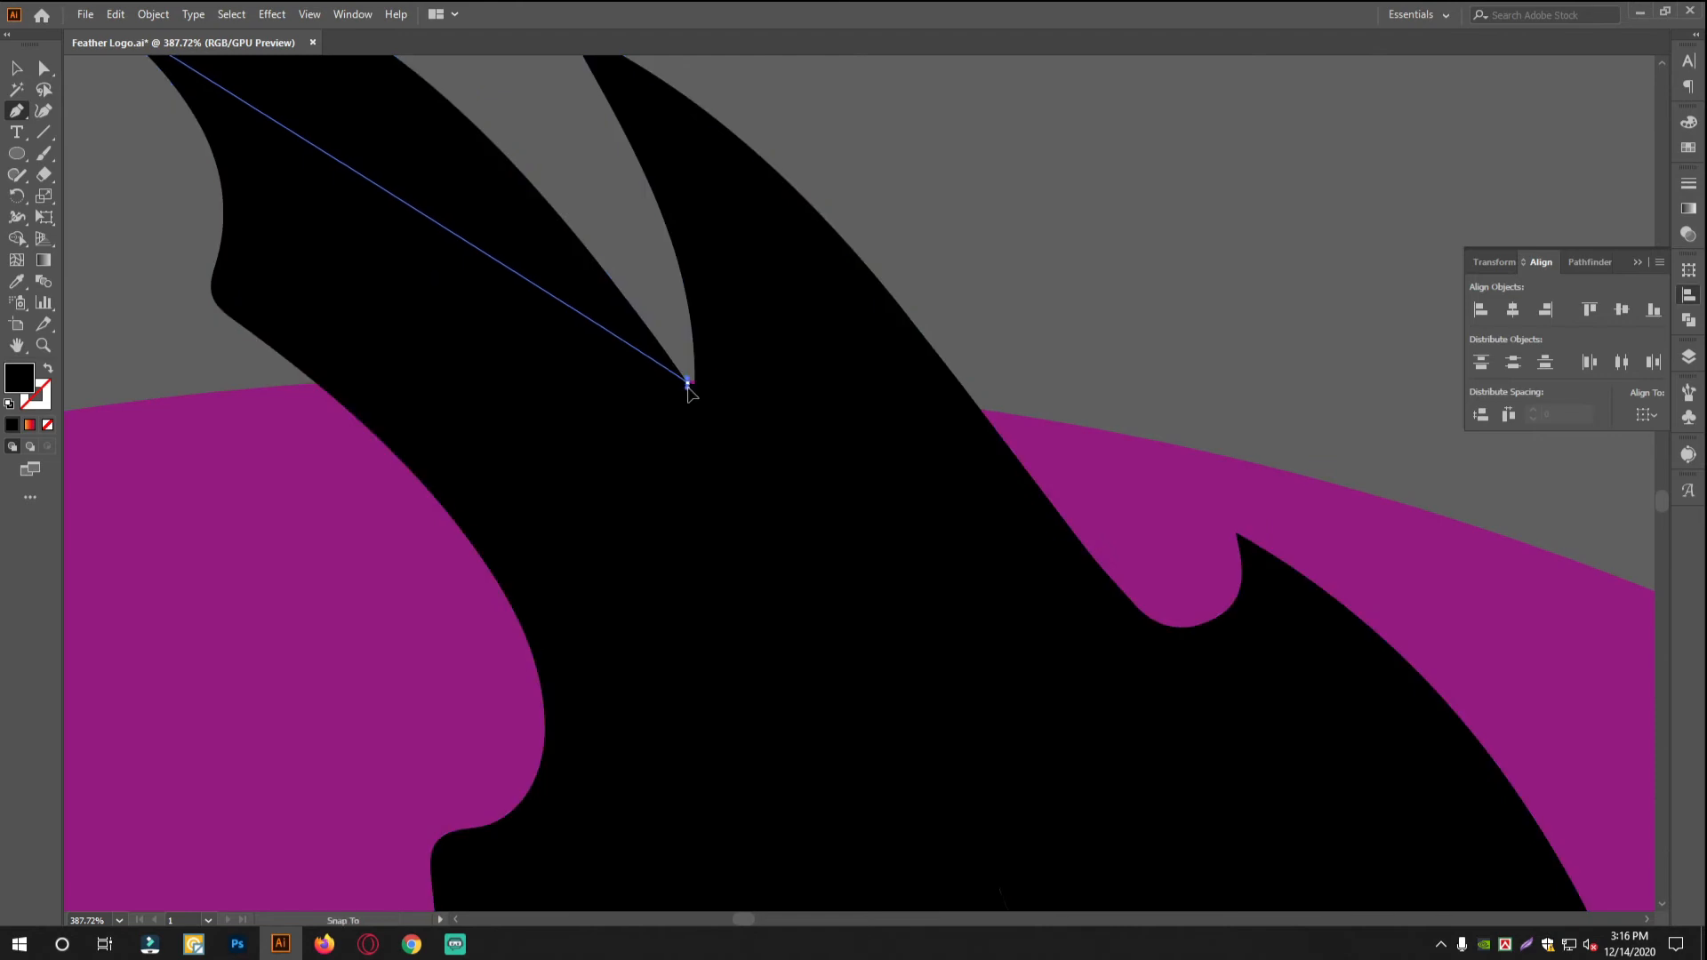
scroll(900, 394, down, 3)
drag(734, 381, 978, 747)
click(736, 380)
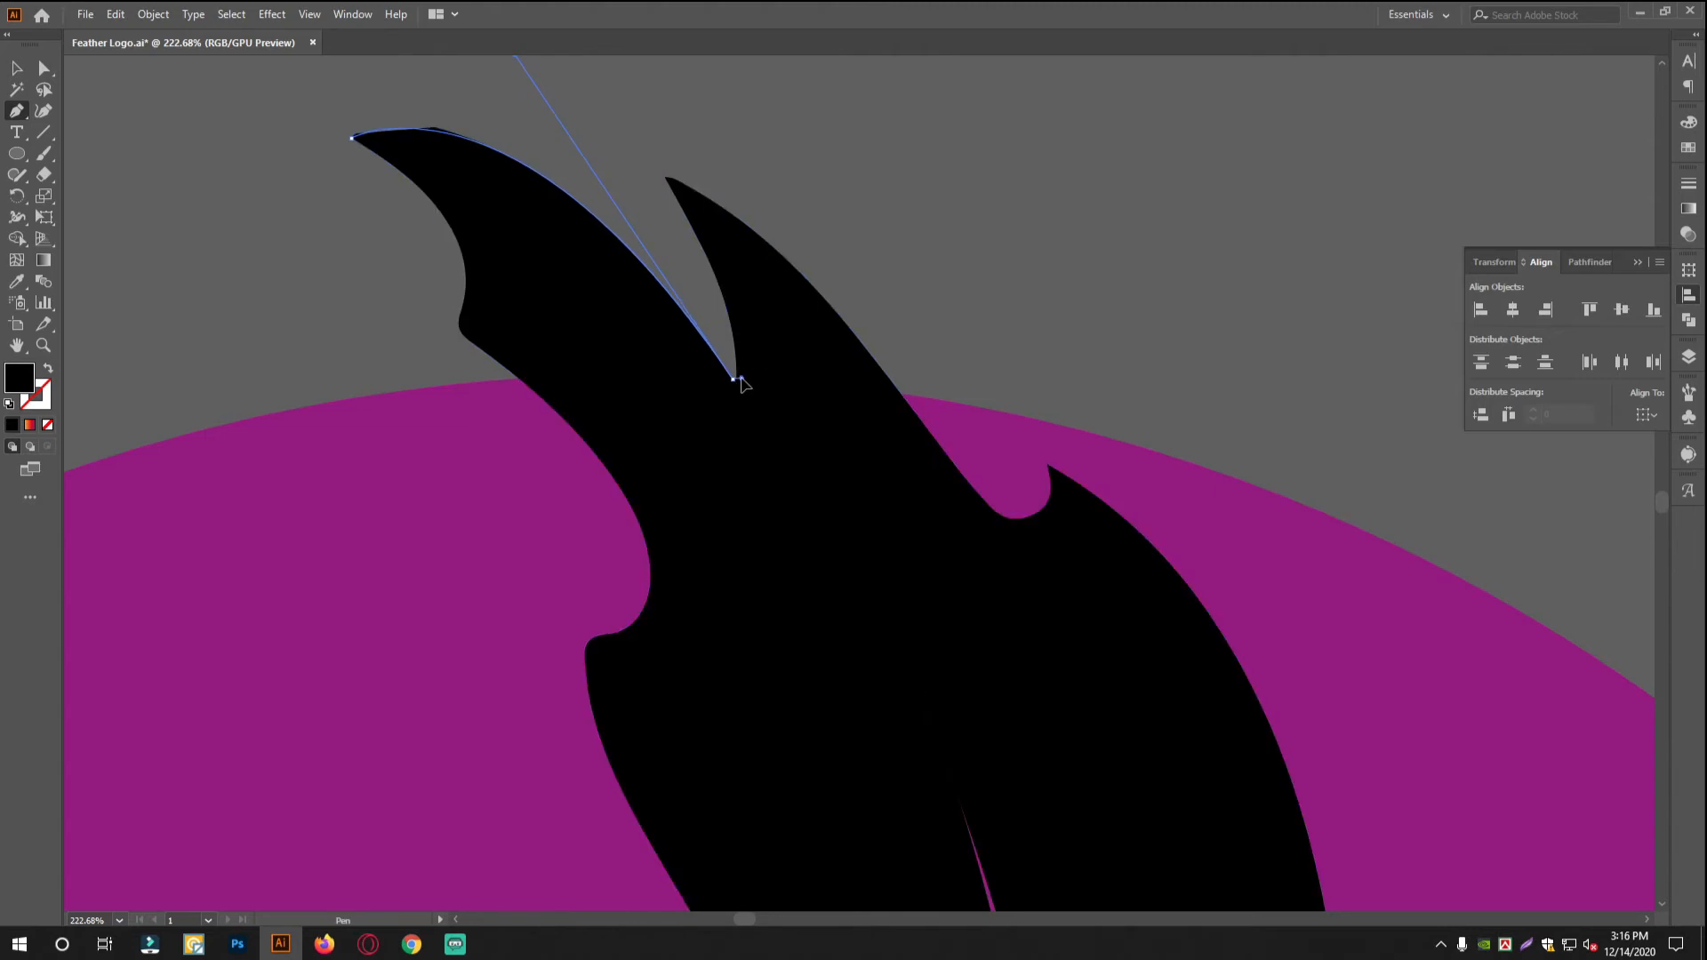
Close the Pen shape at the topmost tip with a higher arched edge to thicken the barb, and deselect it
scroll(743, 383, up, 5)
click(784, 457)
scroll(960, 432, down, 4)
drag(685, 392, 925, 514)
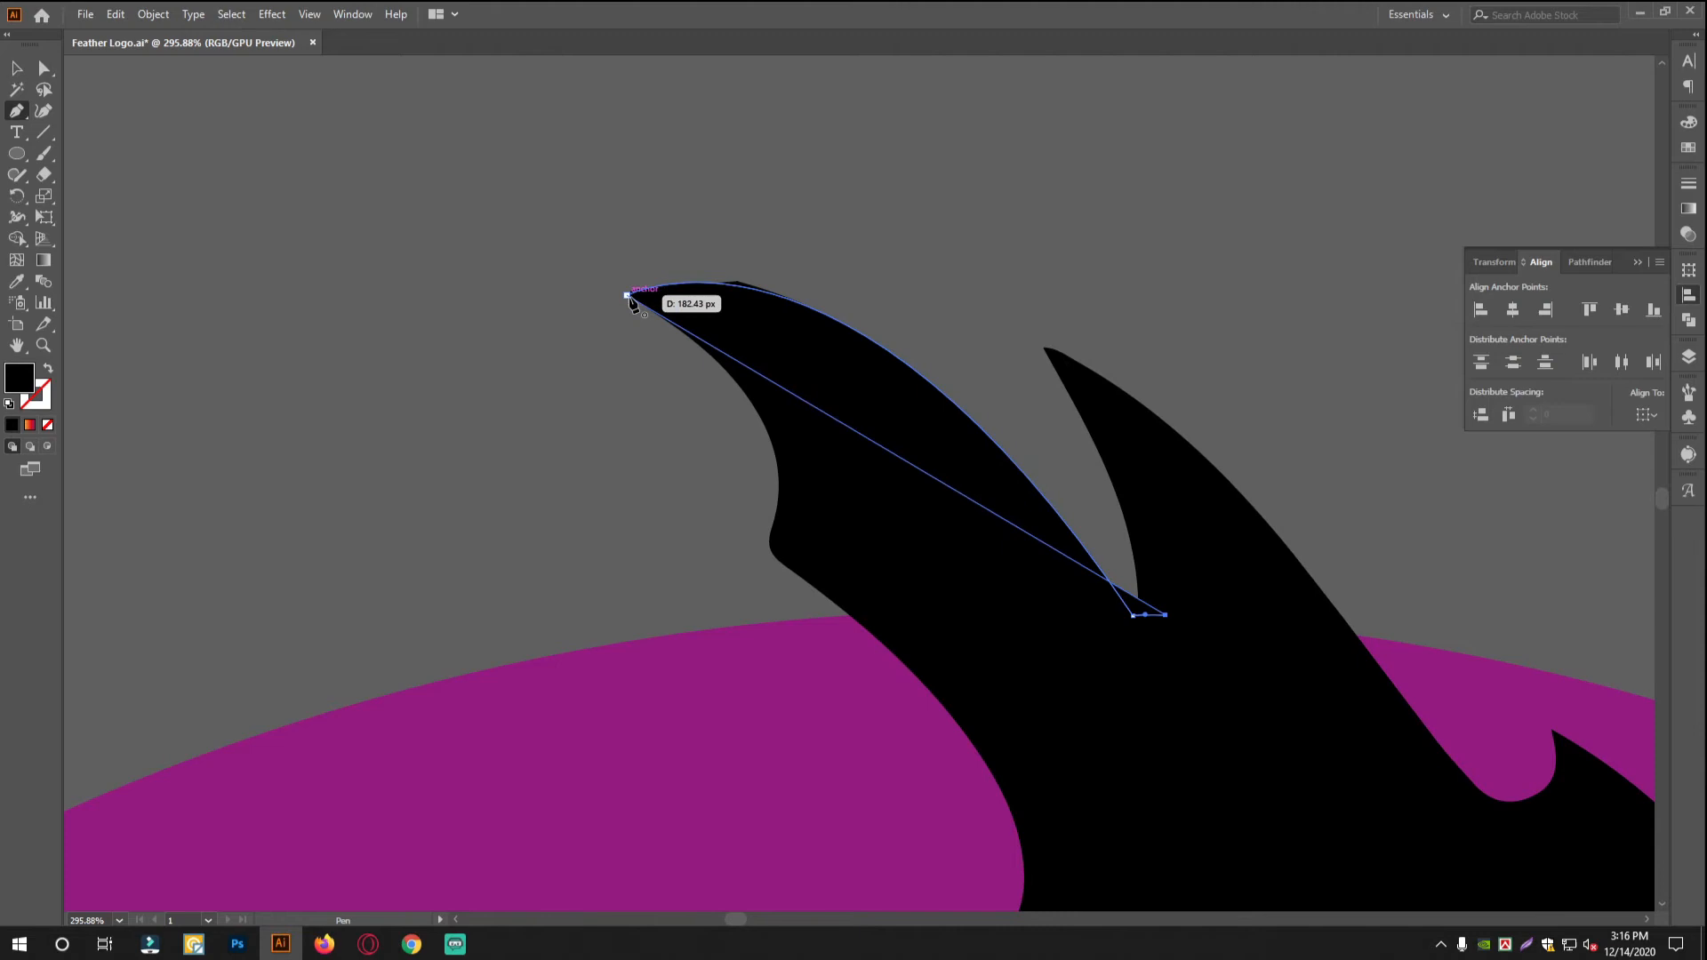
scroll(213, 390, left, 3)
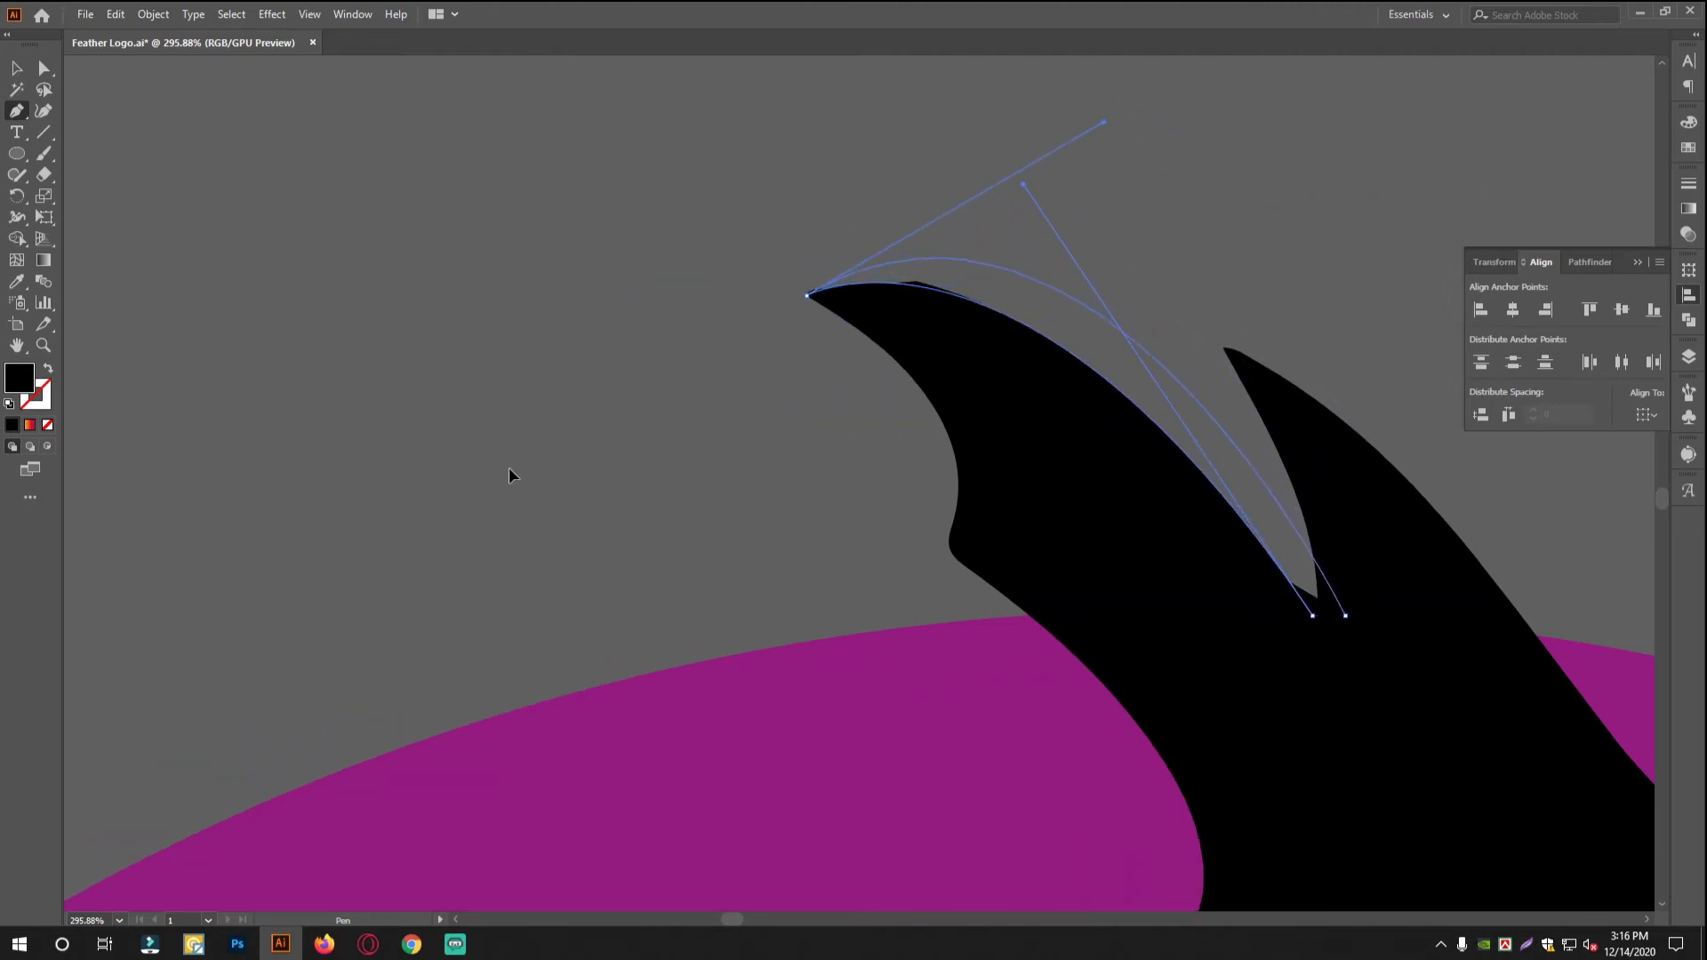
drag(544, 473, 544, 474)
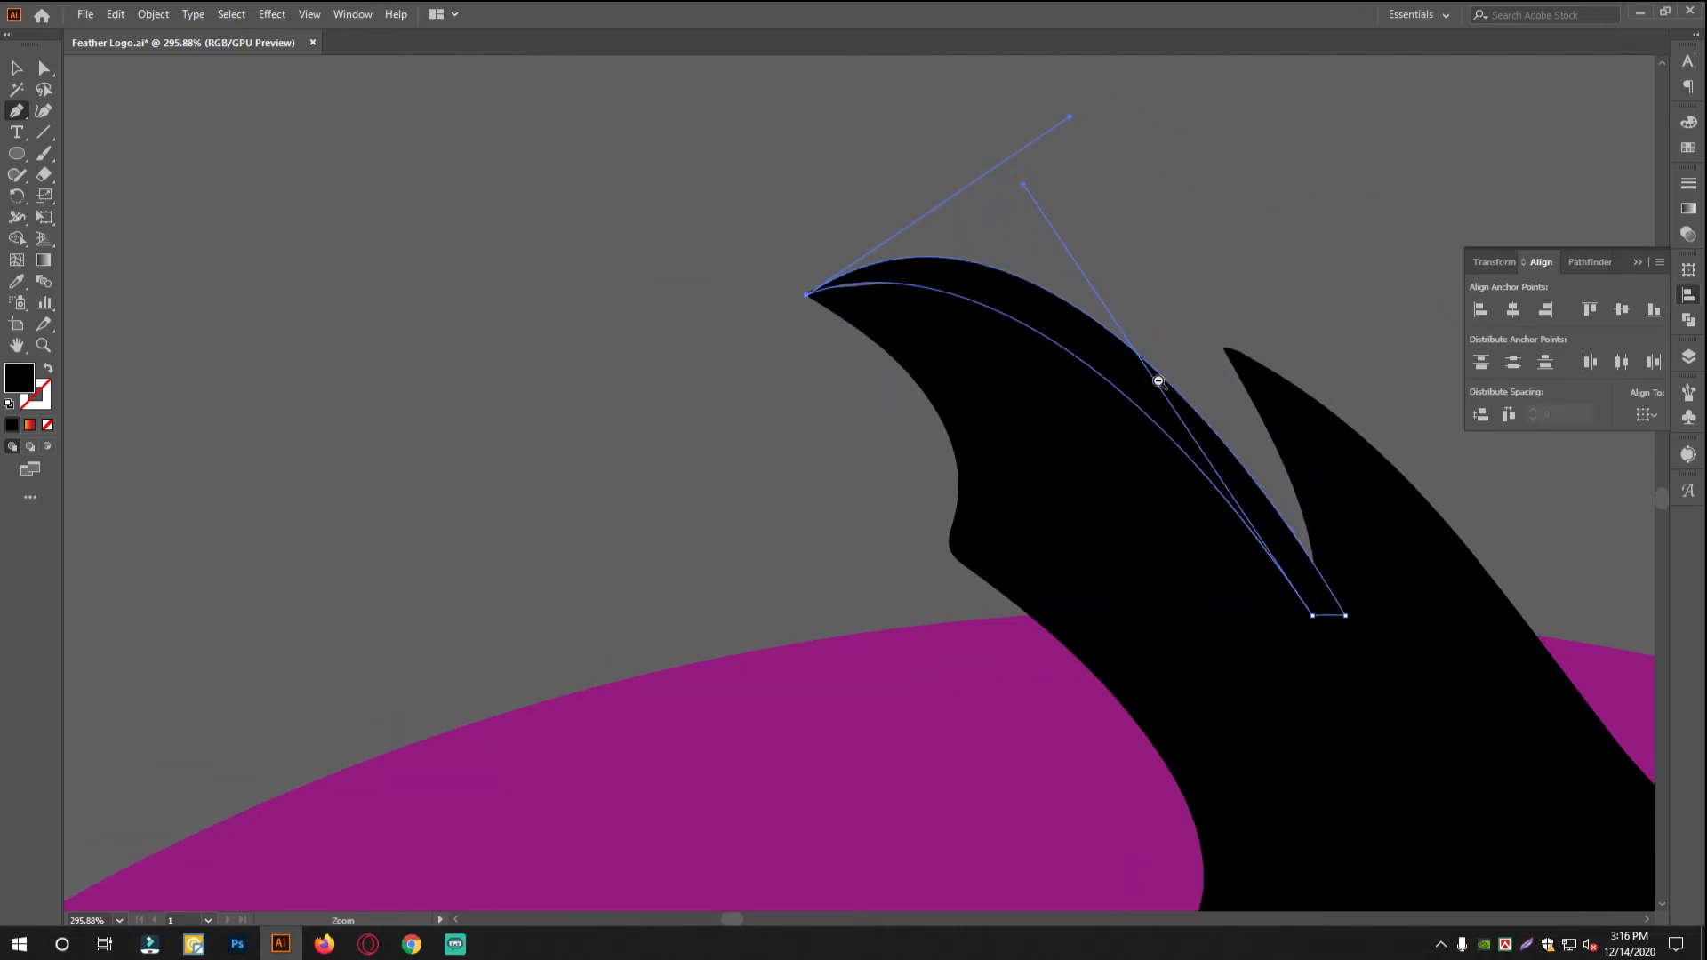
scroll(967, 302, up, 3)
click(17, 68)
drag(1263, 536, 940, 409)
click(969, 505)
Start a Pen shape at the stem's lowest tip and curve it up the stem's right edge to the circle's edge
scroll(940, 408, down, 5)
scroll(933, 385, up, 6)
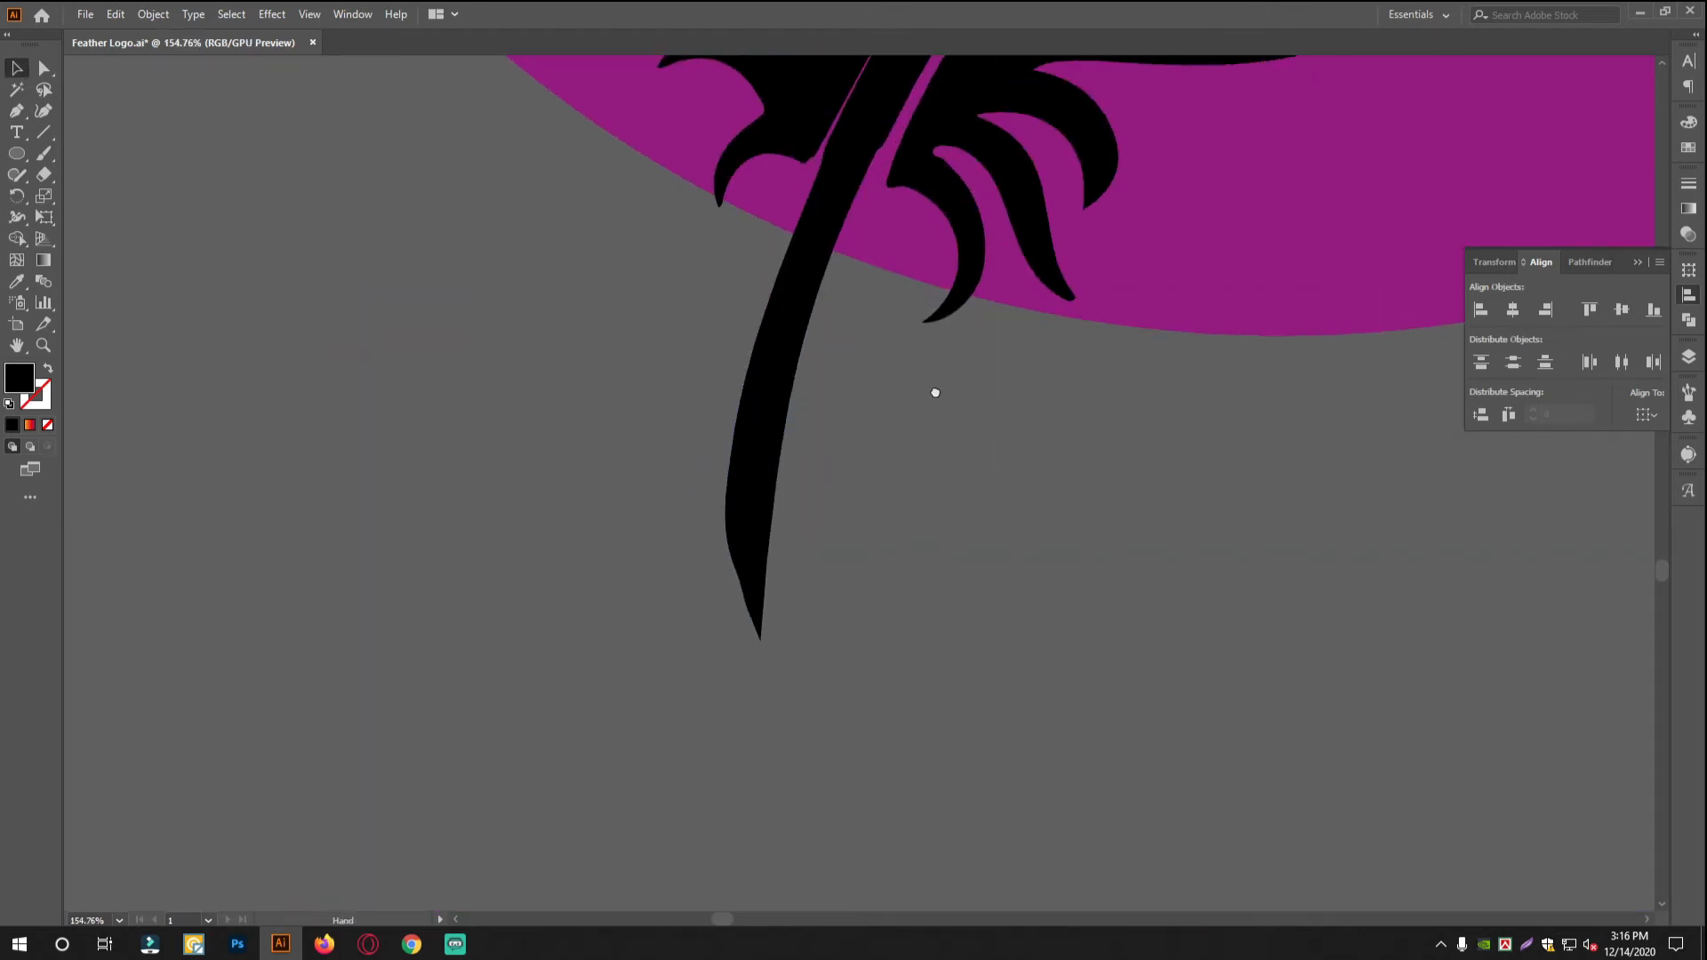
scroll(691, 741, up, 6)
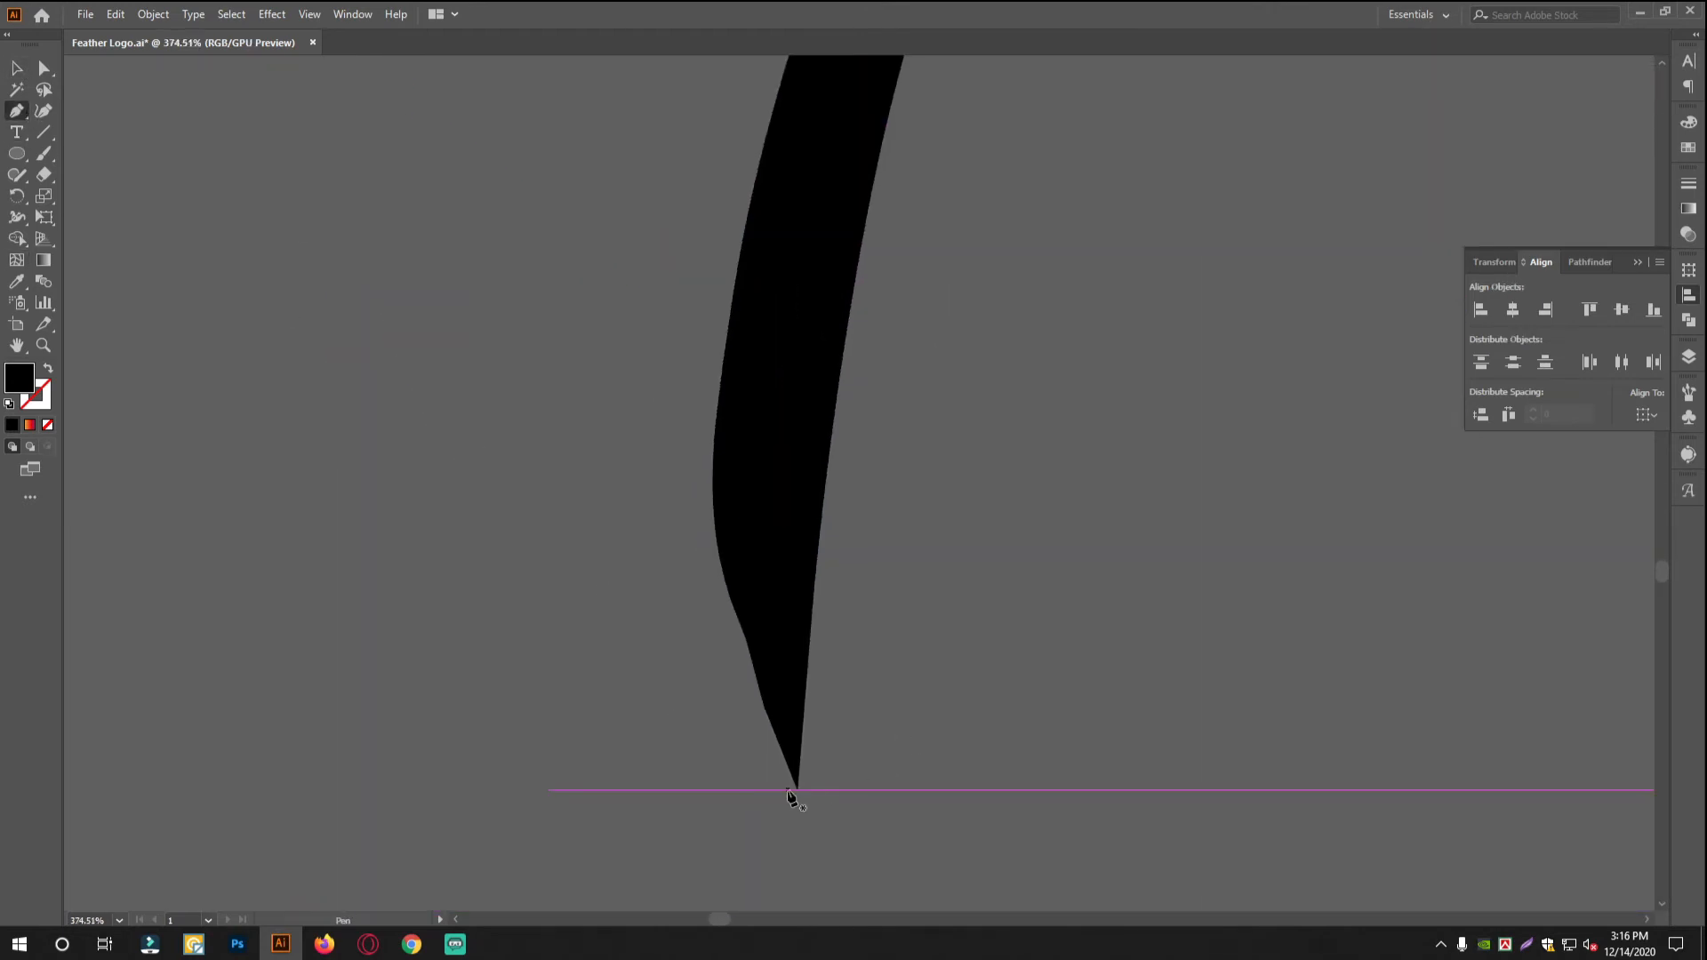
click(798, 789)
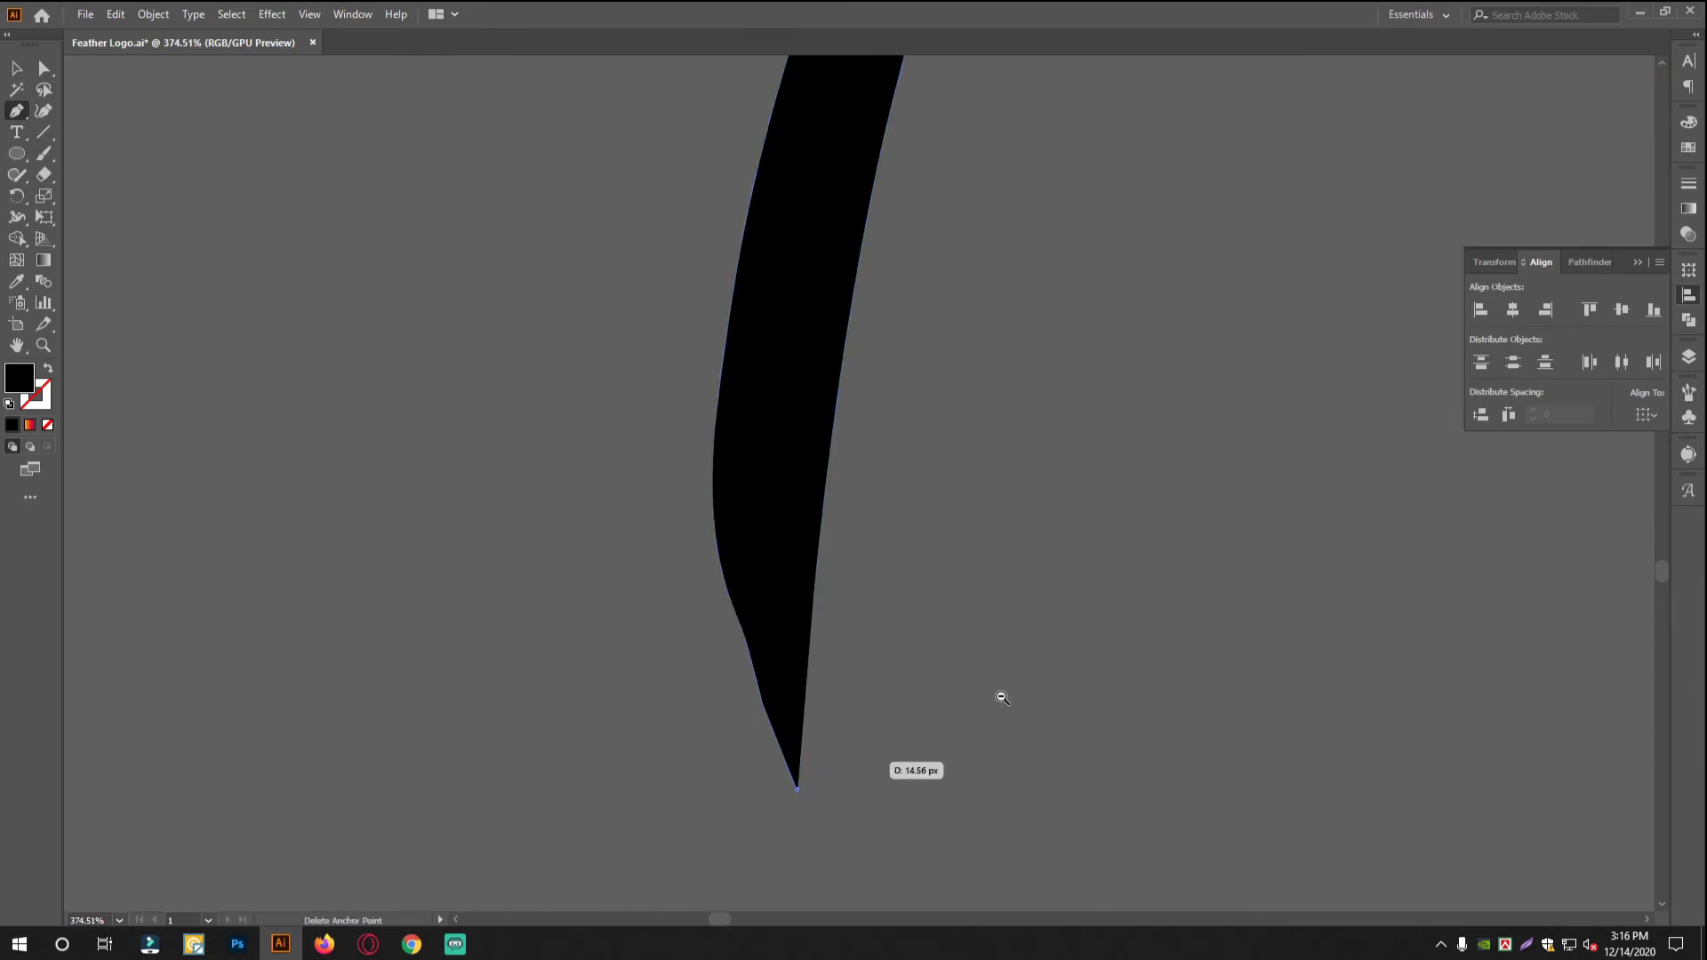
scroll(1003, 698, down, 4)
scroll(884, 563, up, 2)
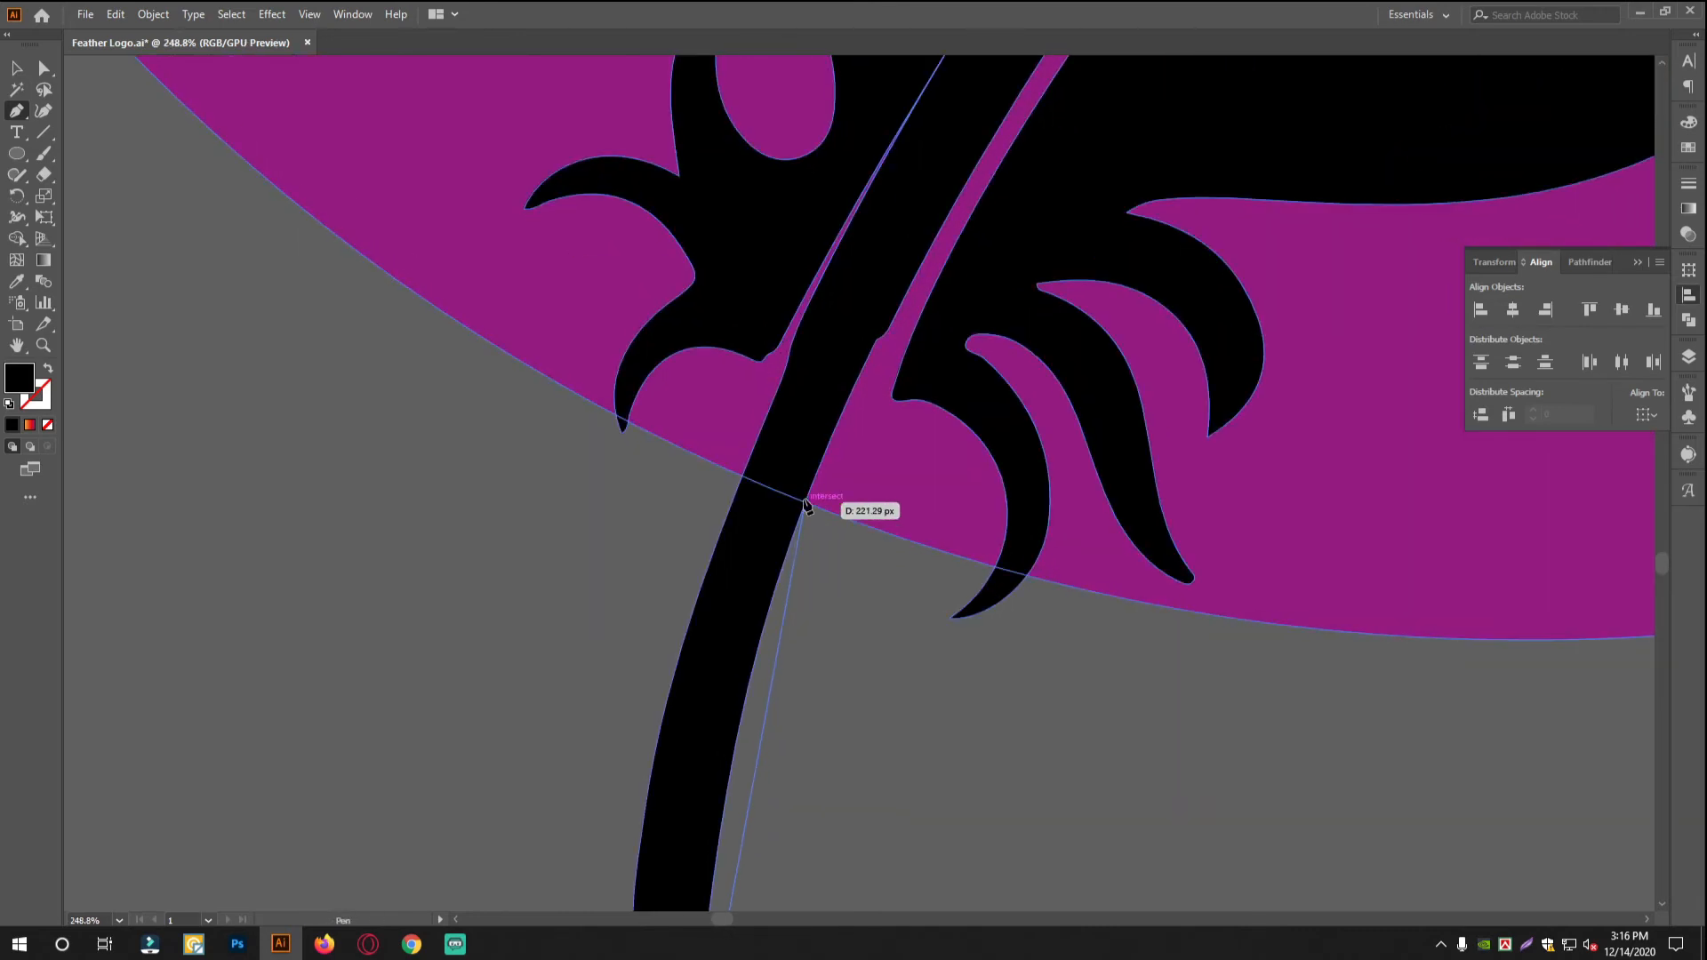
drag(805, 505, 829, 372)
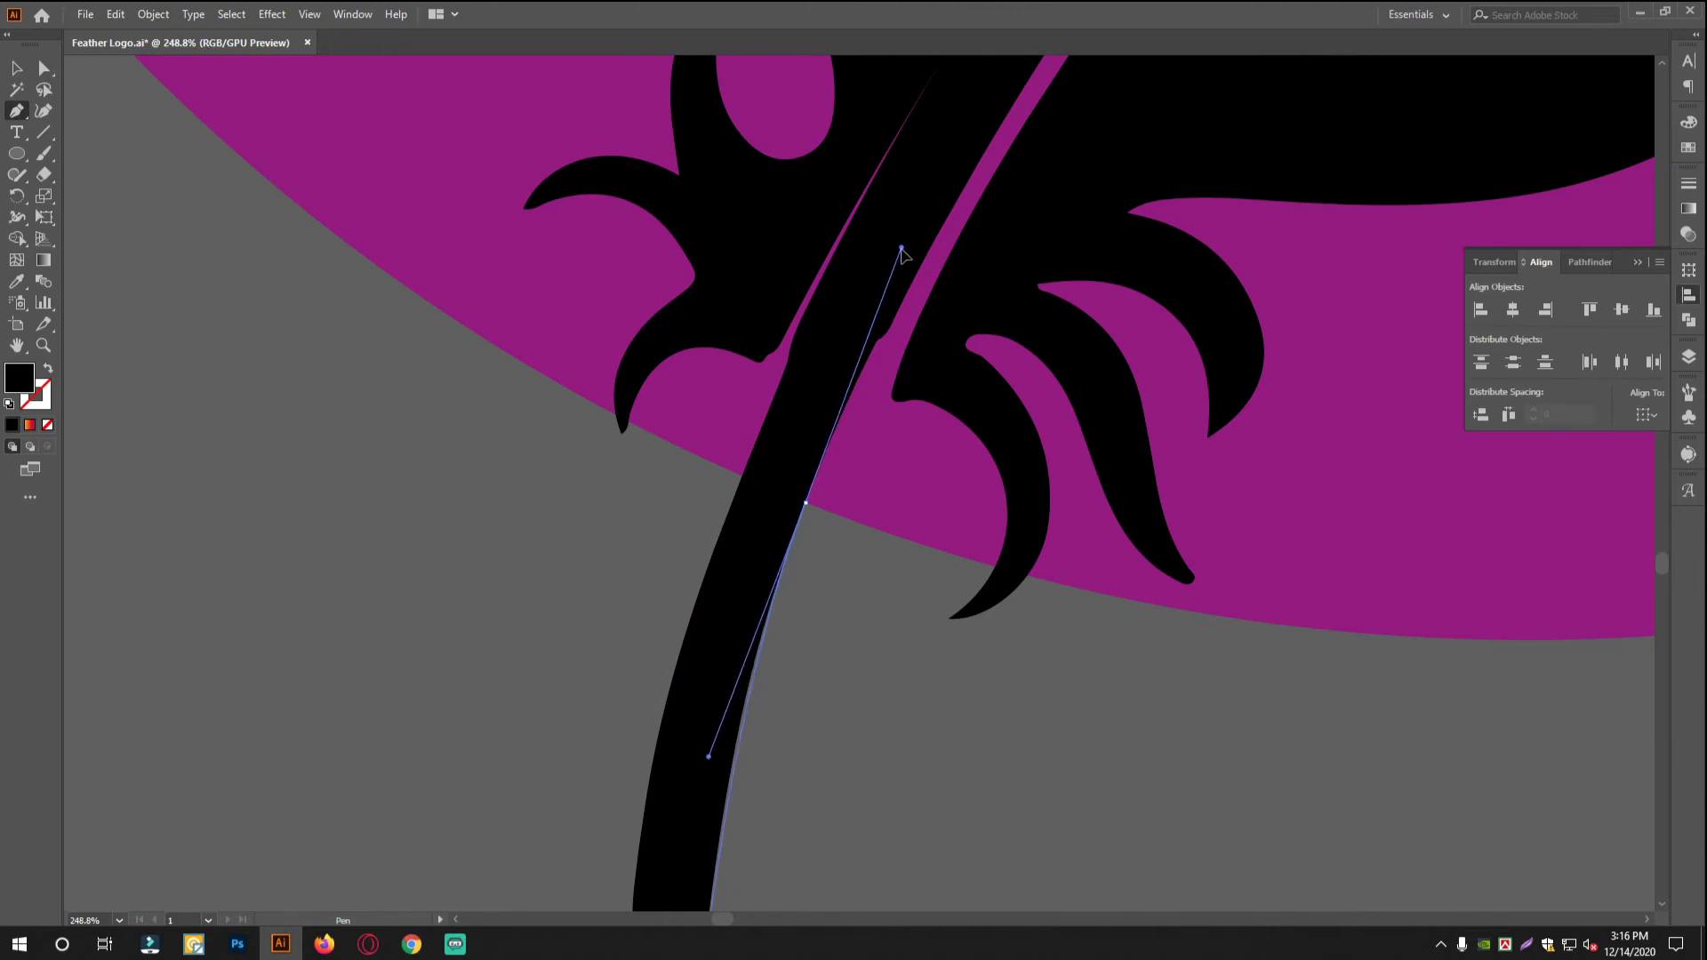
drag(770, 518, 845, 378)
key(ctrl+z)
drag(877, 258, 898, 296)
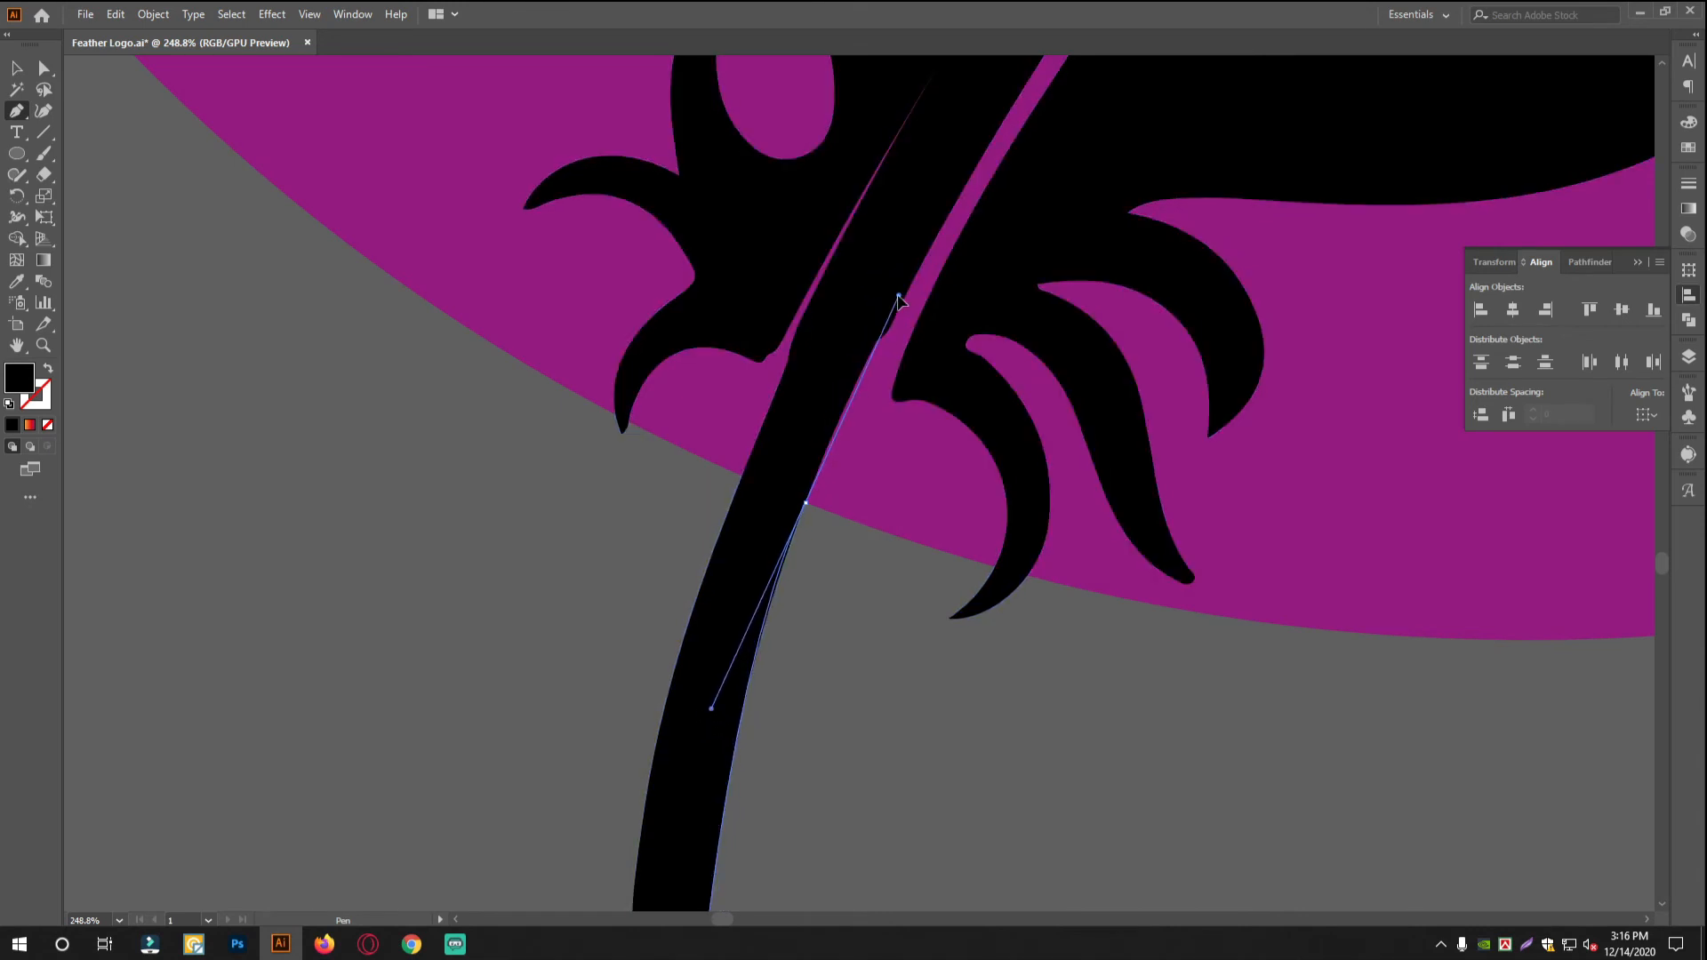
Continue the Pen path across the inside of the stem to its left edge where it crosses the circle
drag(794, 462, 793, 460)
click(789, 452)
click(741, 476)
drag(871, 659, 1013, 343)
ctrl+alt+click(1015, 343)
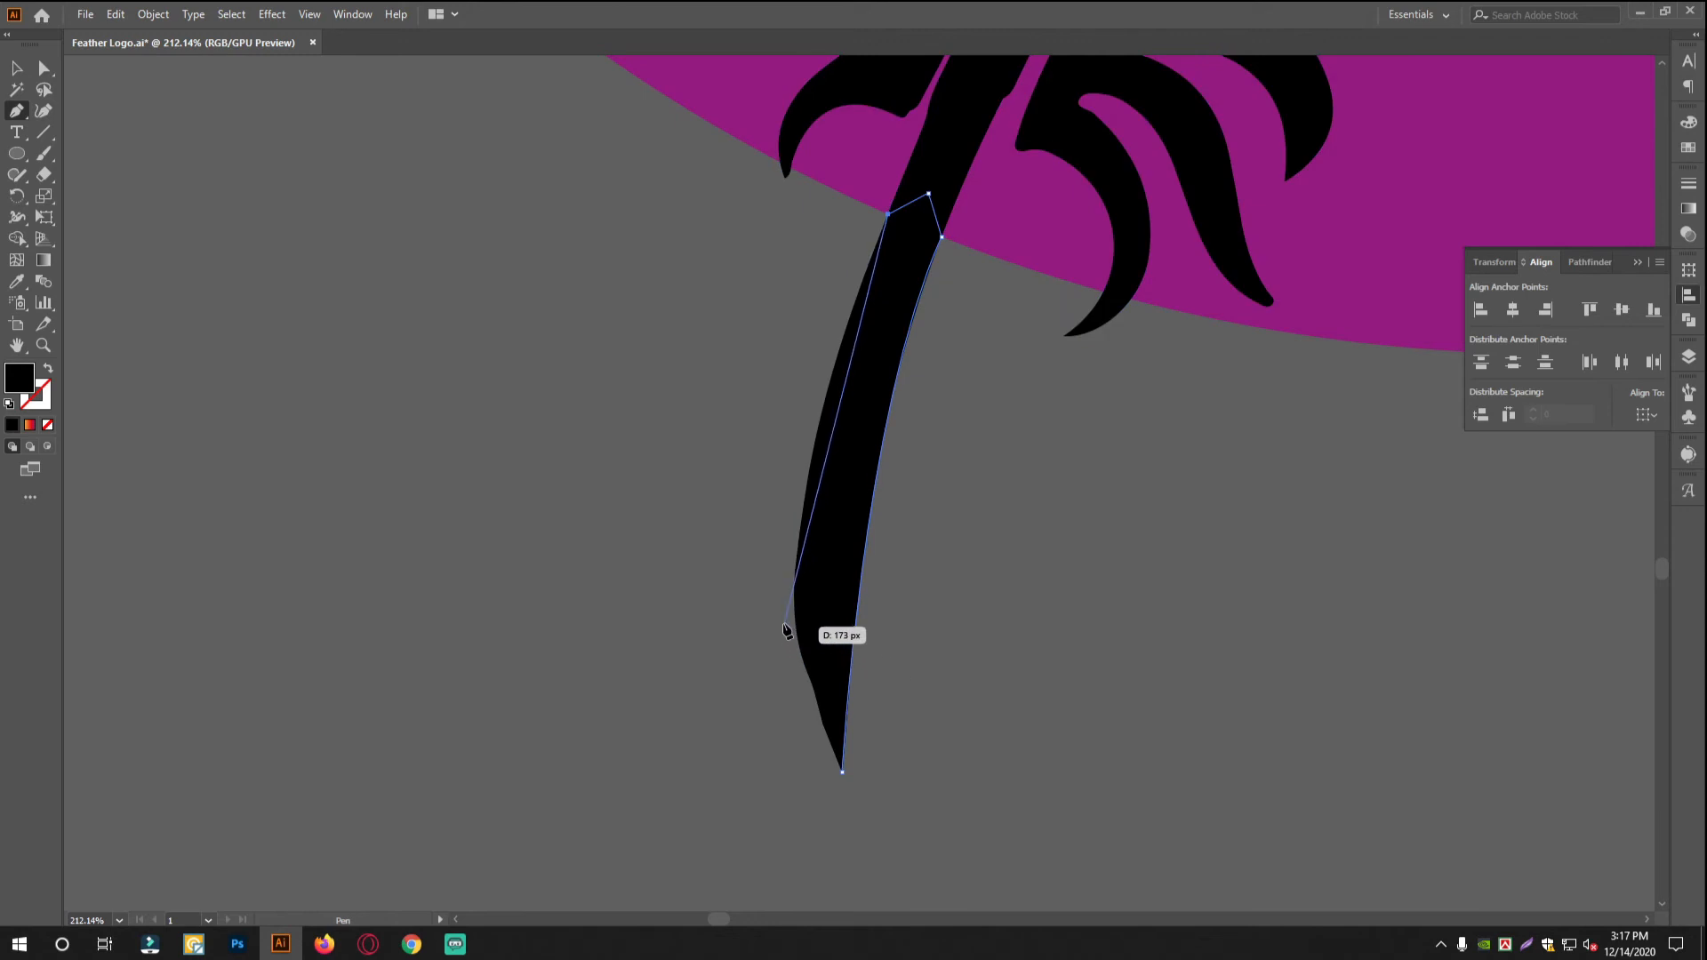
Trace the stem's left edge down with a smooth curve, close the Pen shape at the lowest tip, and deselect it
drag(795, 616, 819, 691)
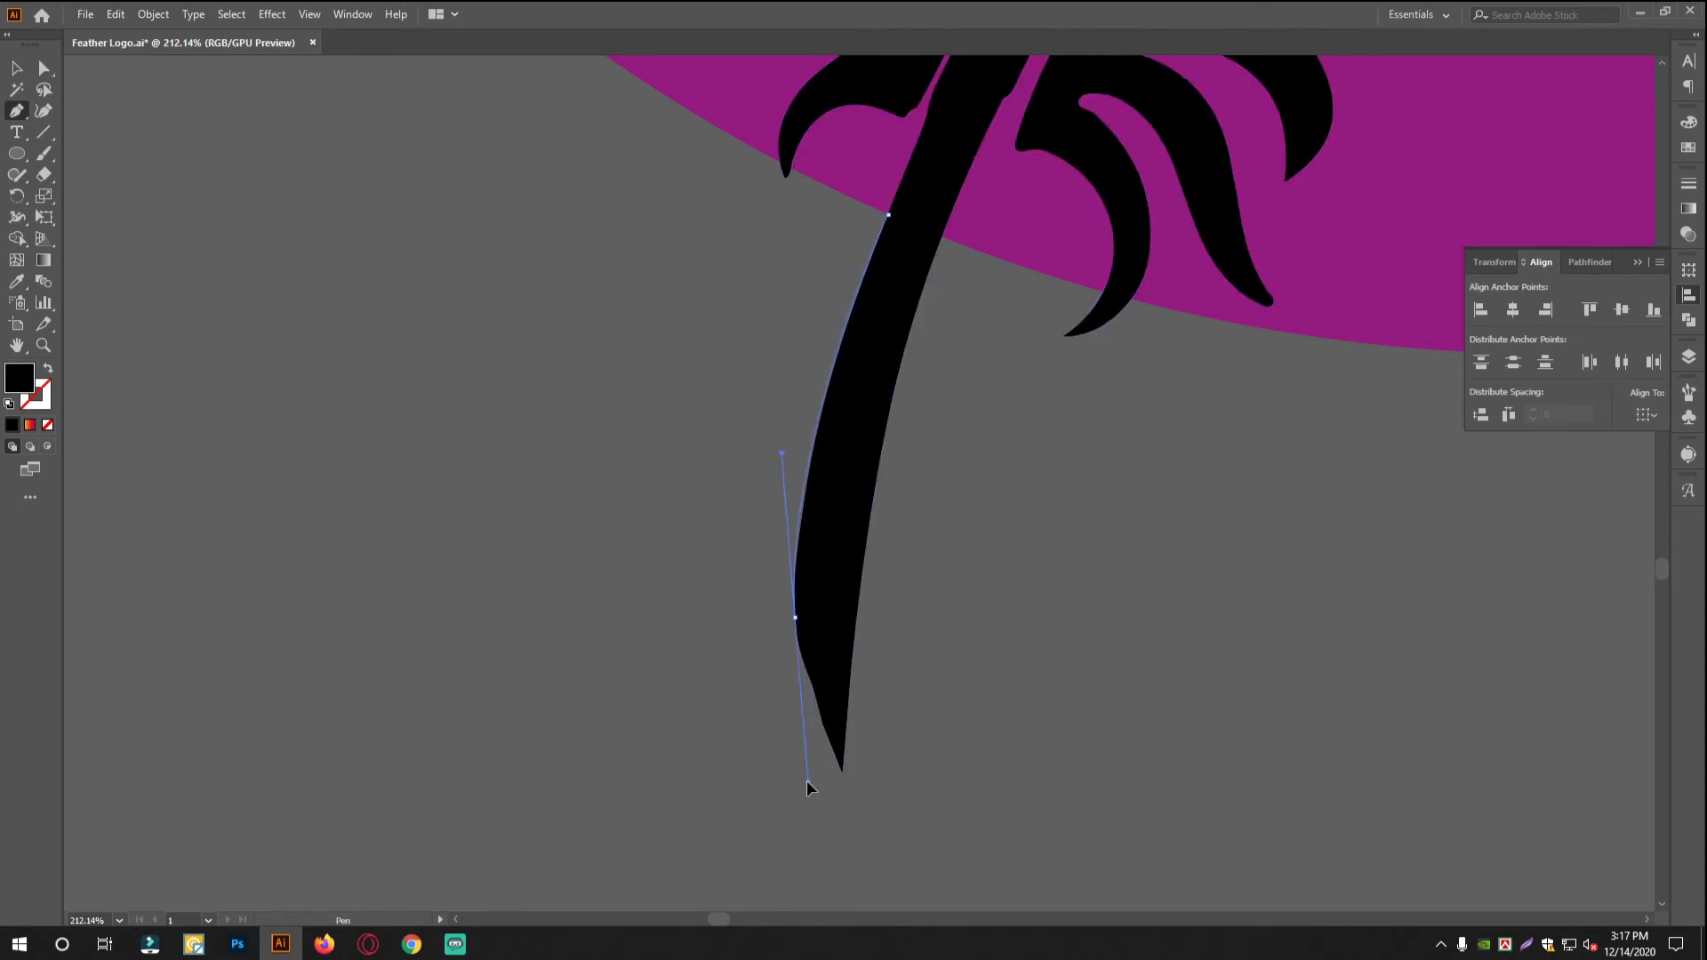
click(800, 650)
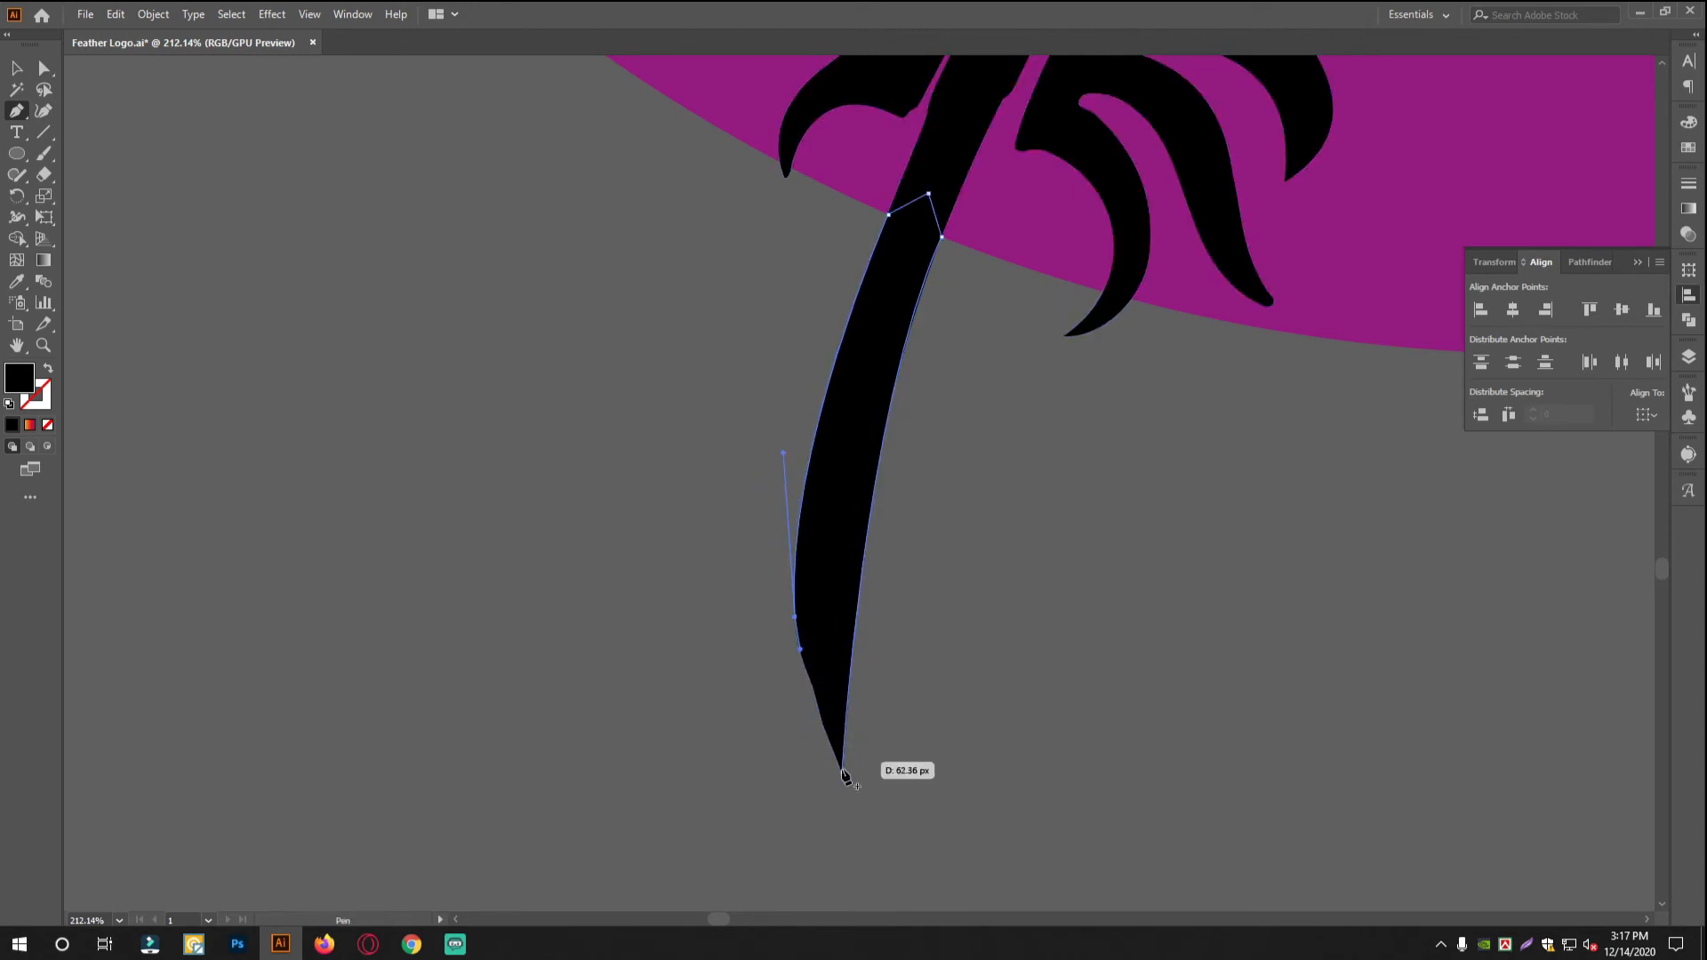
scroll(844, 773, down, 5)
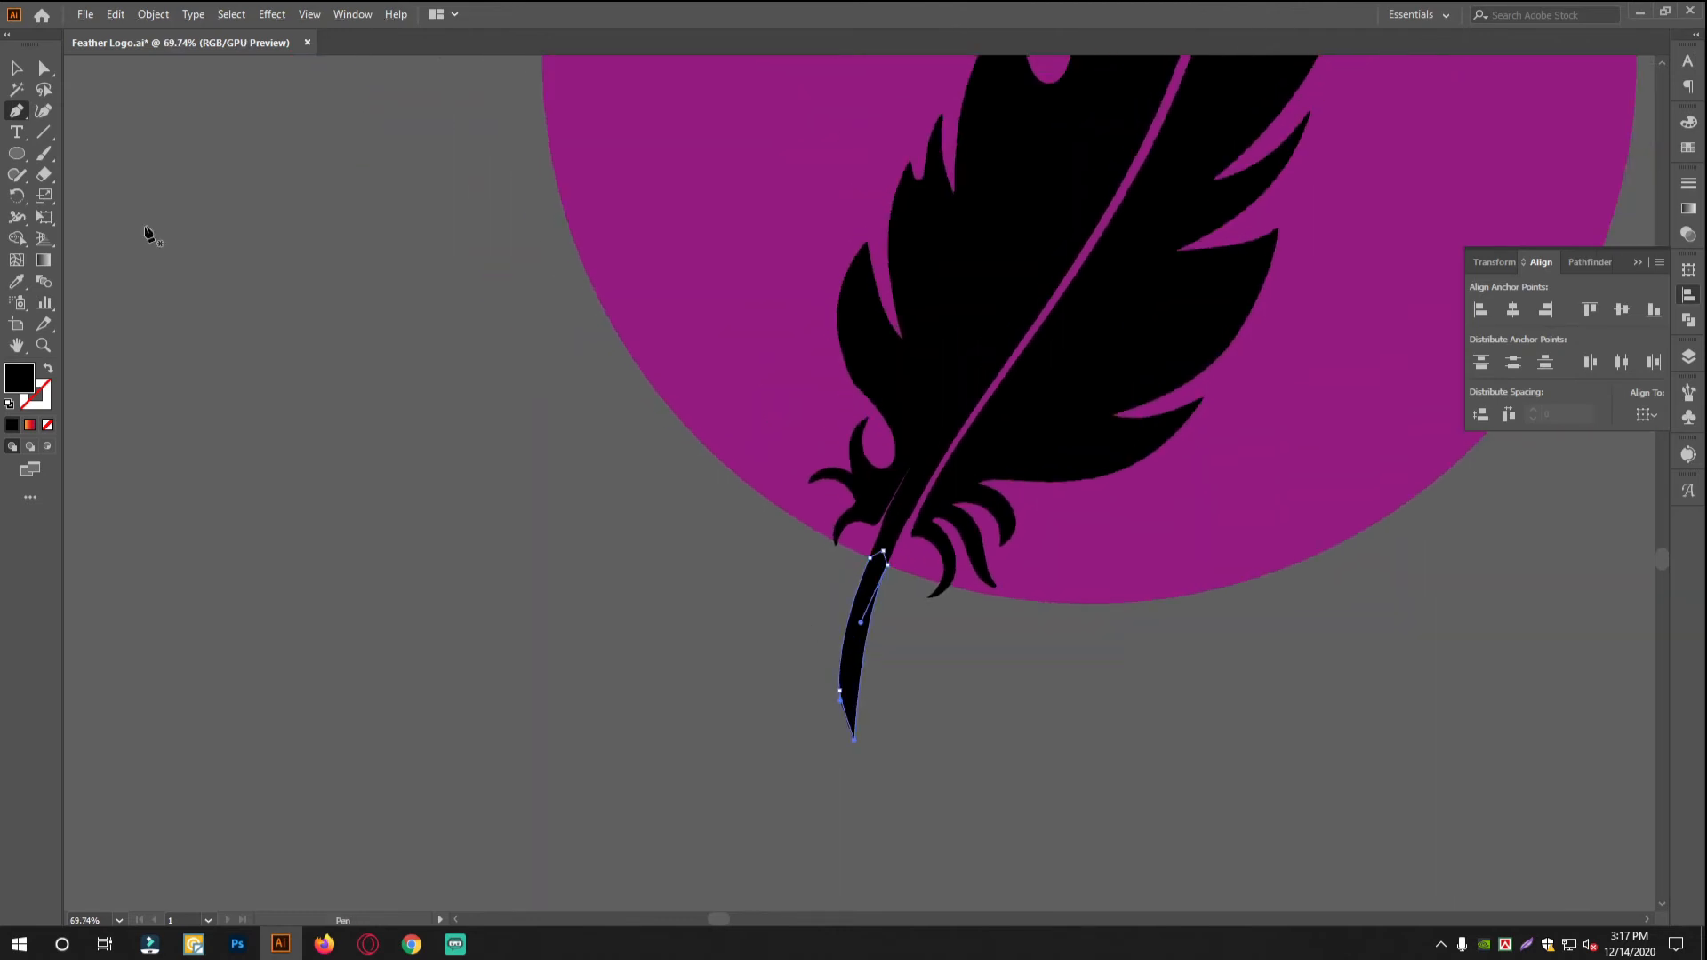
drag(736, 426, 613, 418)
drag(1006, 312, 933, 582)
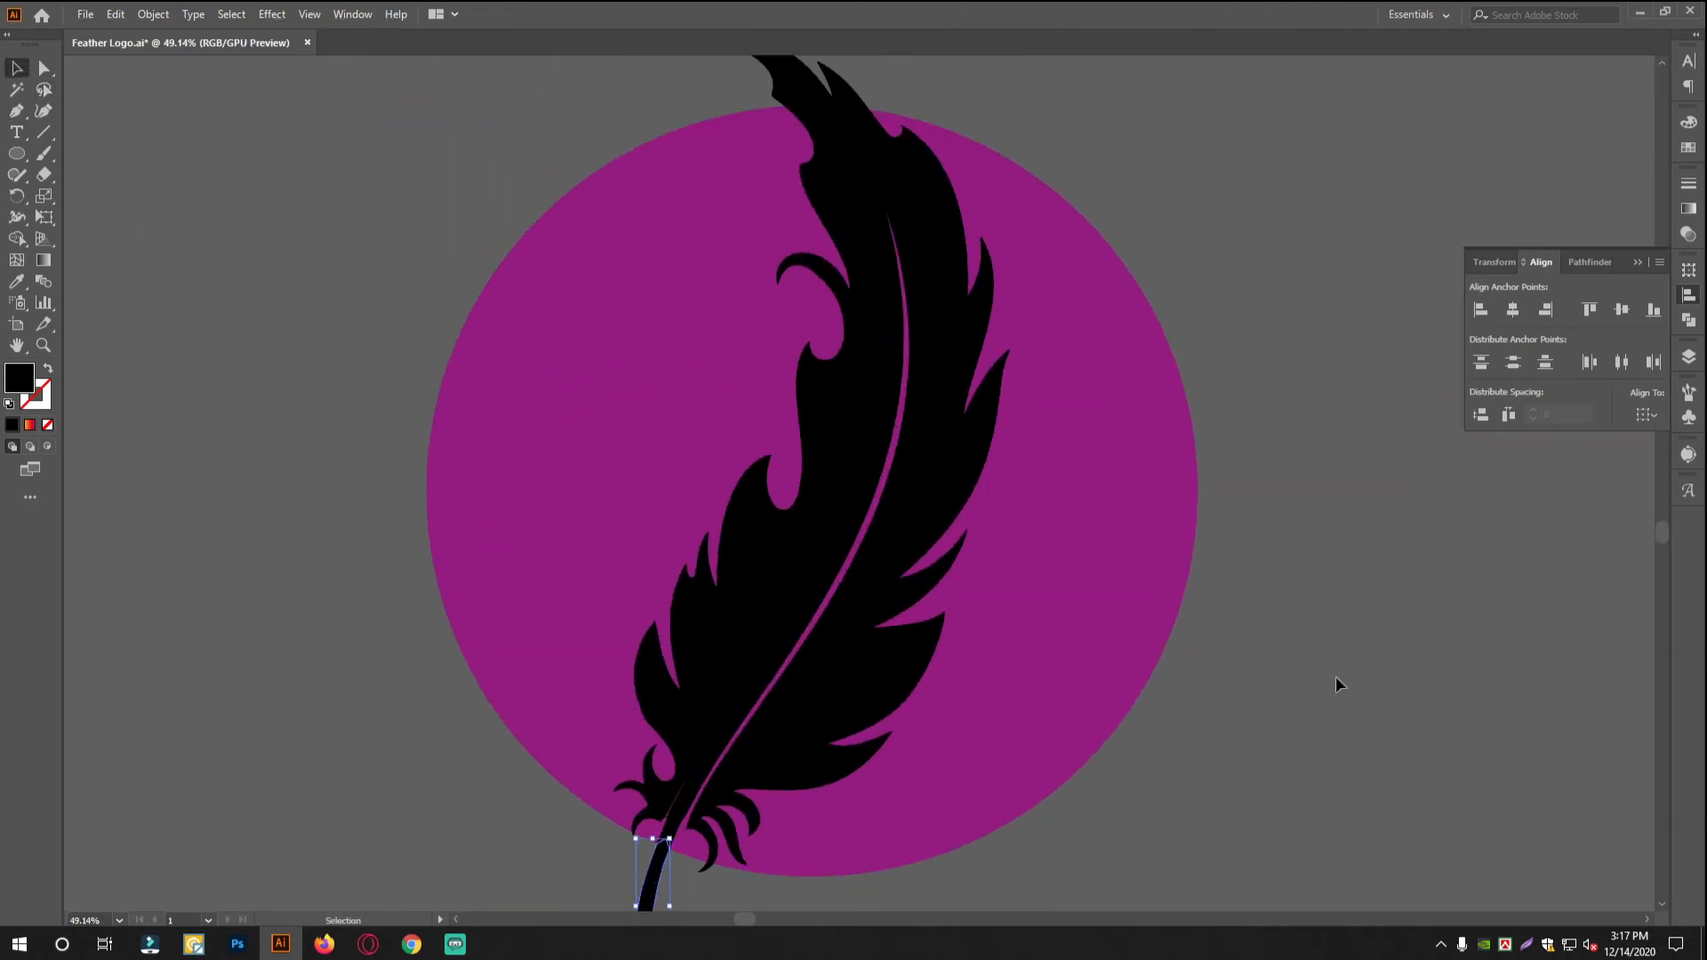
click(1335, 680)
Select the feather and the purple circle and cut the feather out of the circle with Pathfinder Minus Front
drag(1255, 687, 1169, 667)
click(999, 513)
shift+click(1192, 507)
scroll(1121, 562, down, 1)
scroll(1121, 562, up, 2)
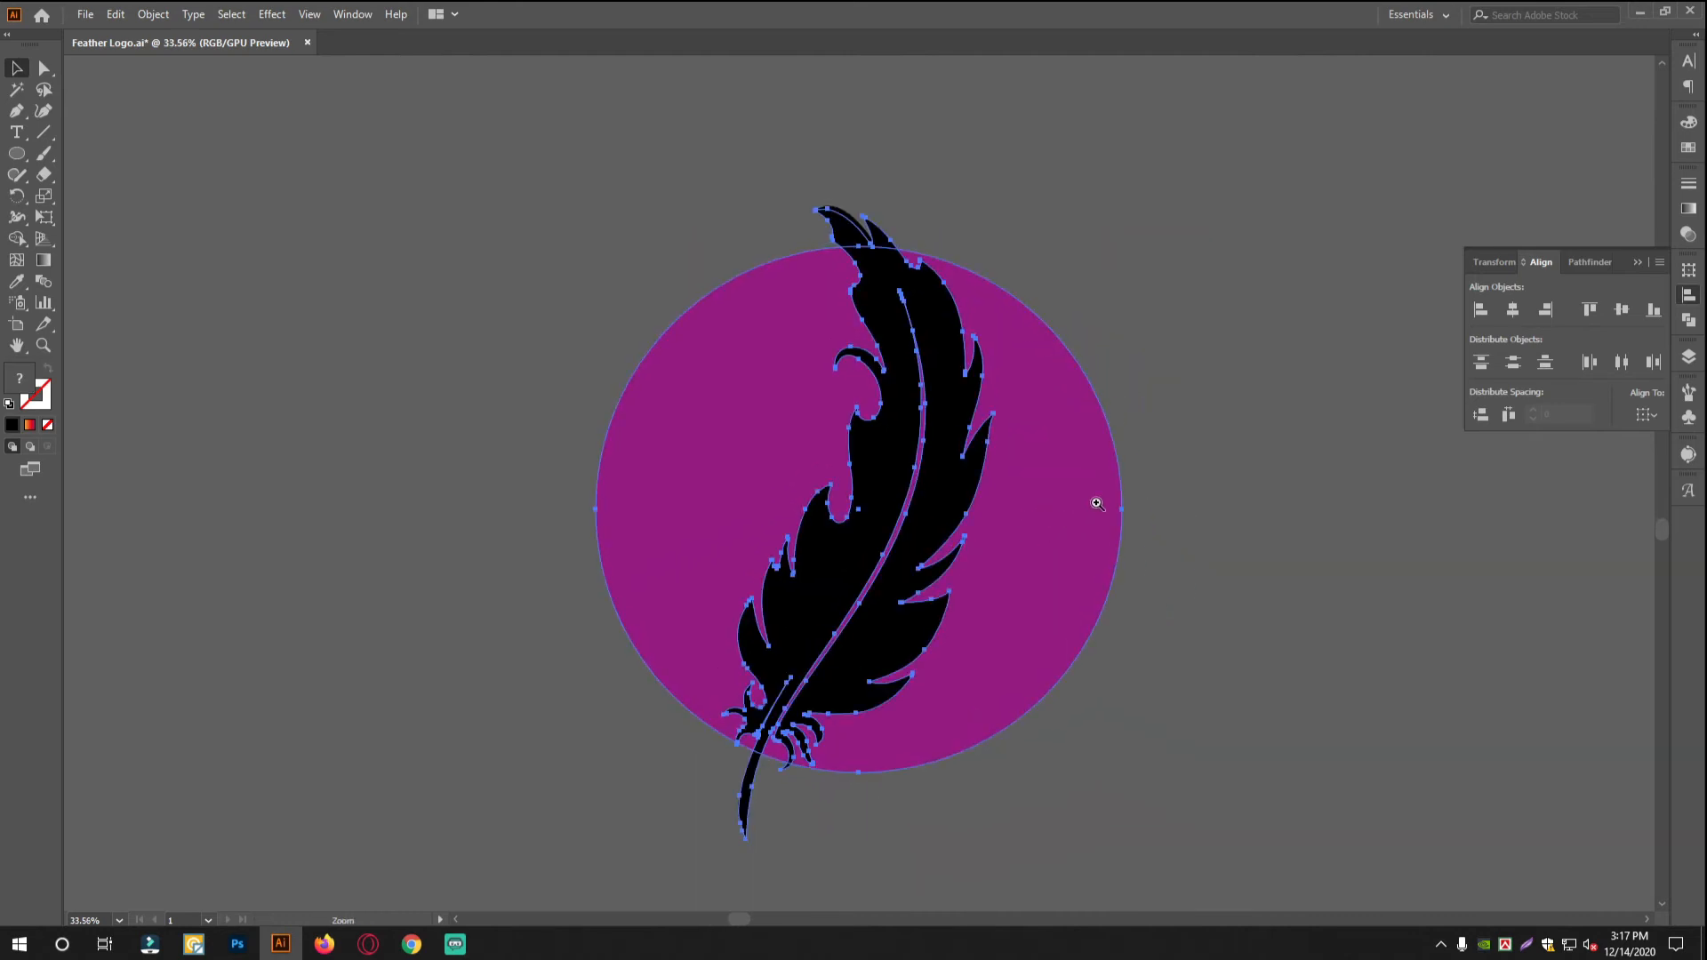
click(1689, 321)
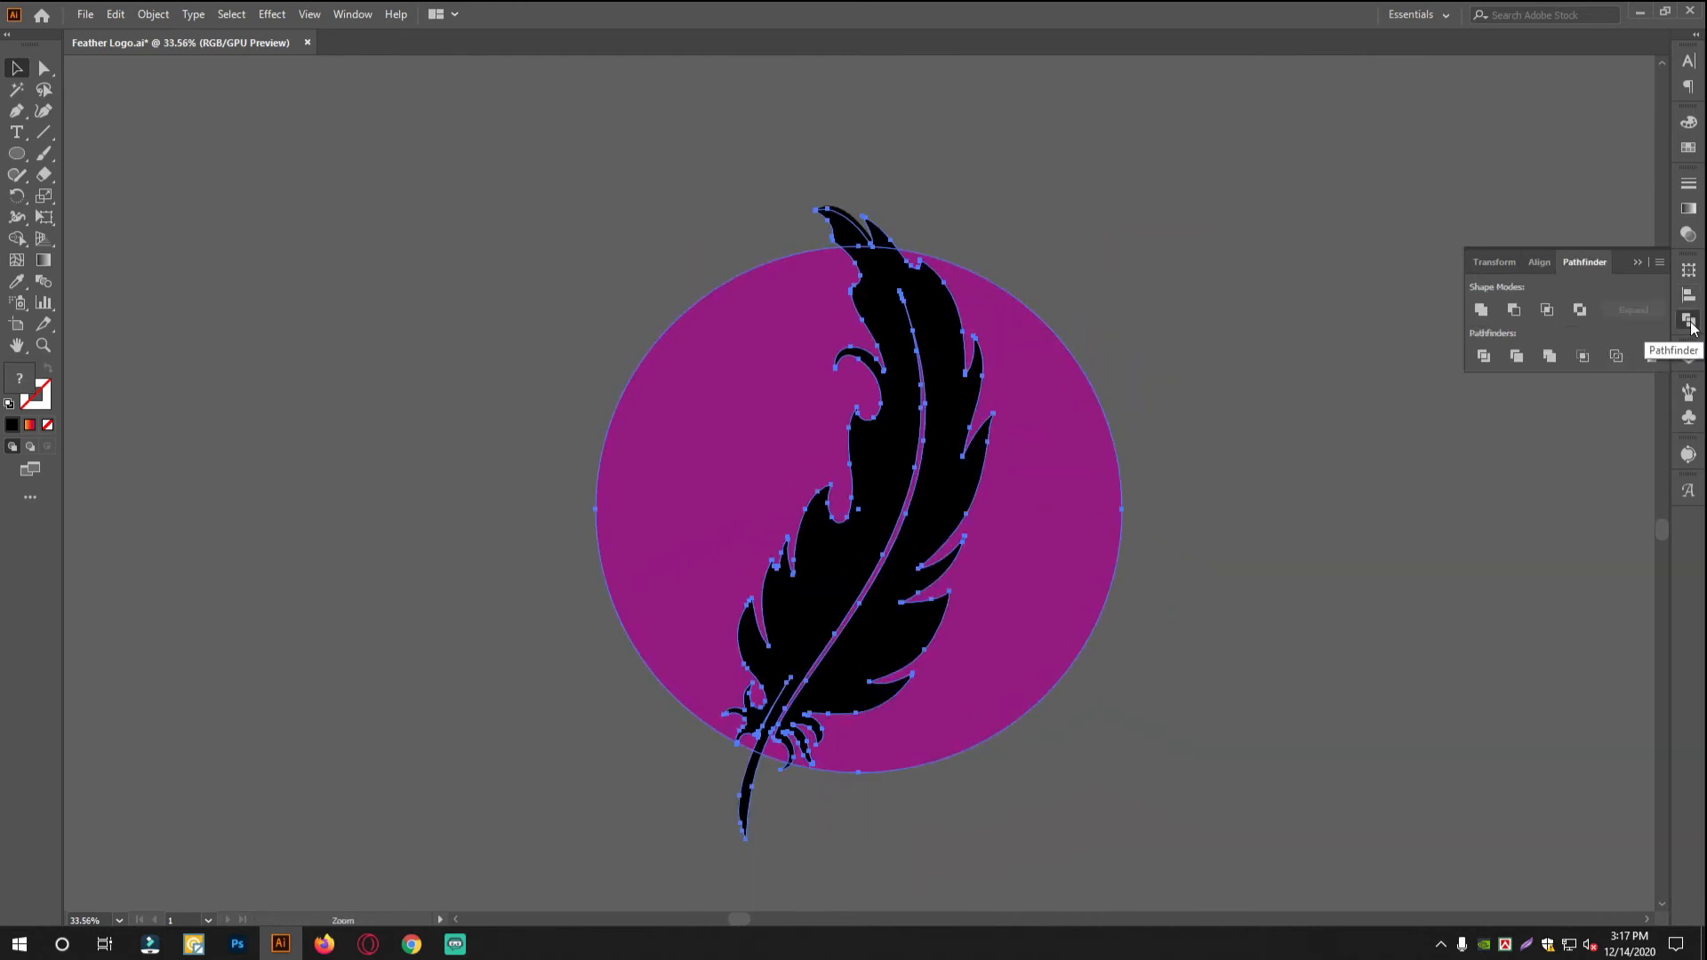
click(1513, 310)
click(1218, 592)
Ungroup the cut-out circle into separate pieces and deselect them
scroll(1036, 469, up, 3)
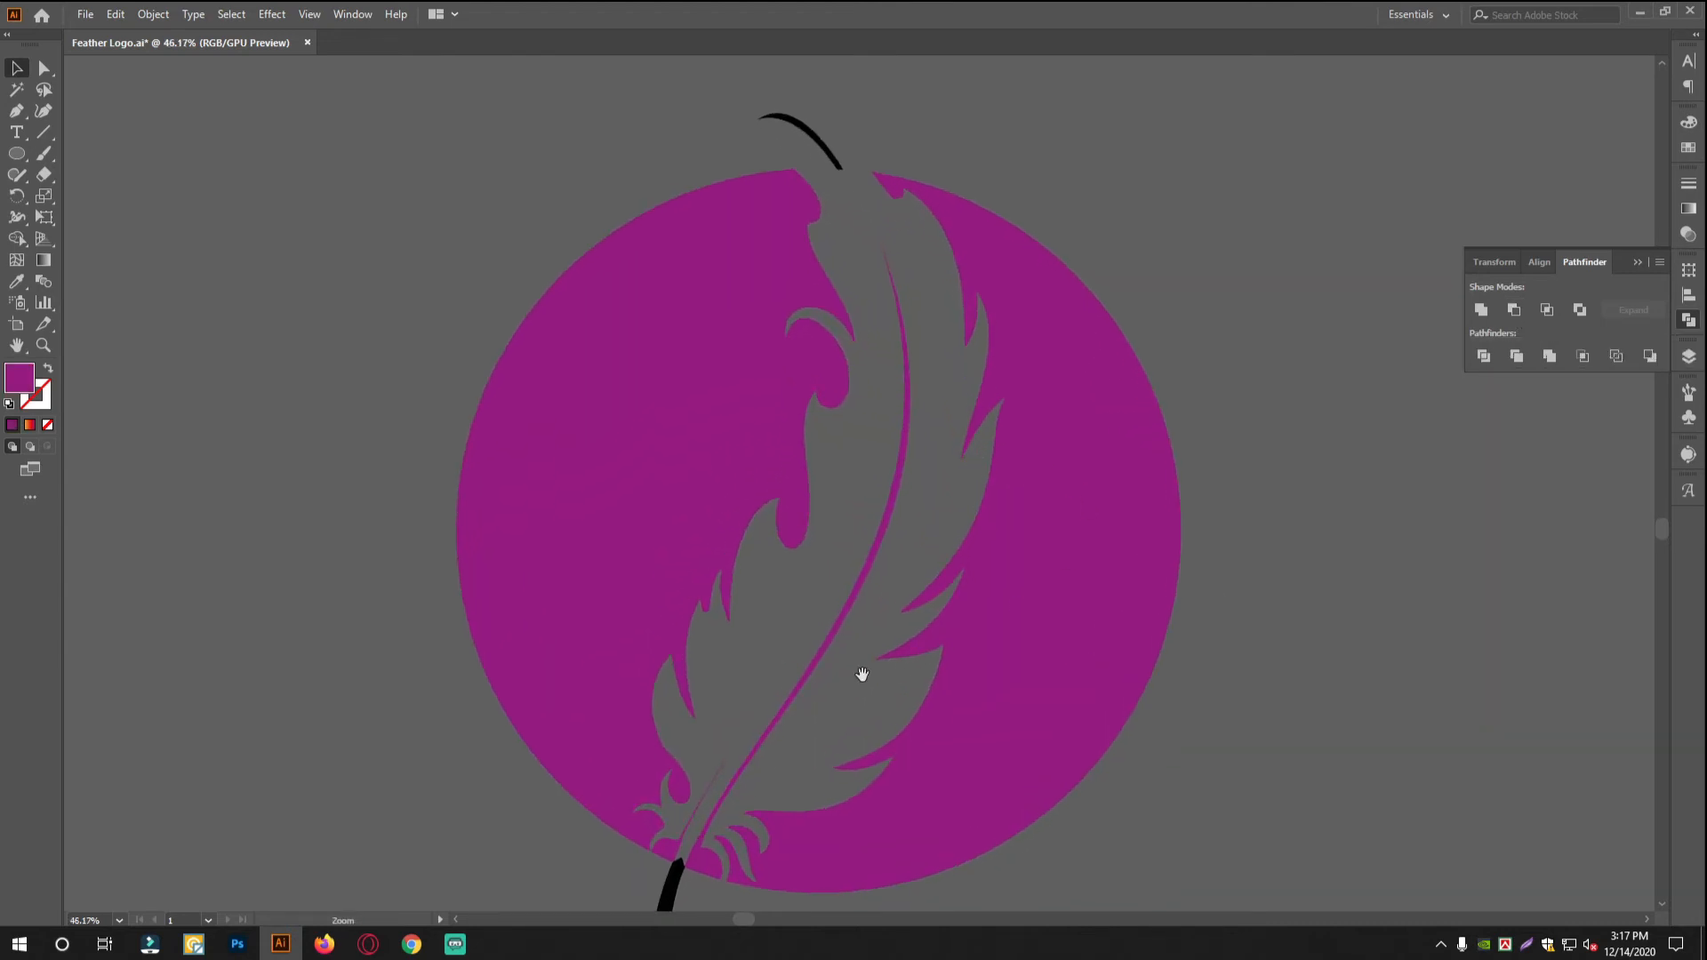
scroll(861, 674, up, 8)
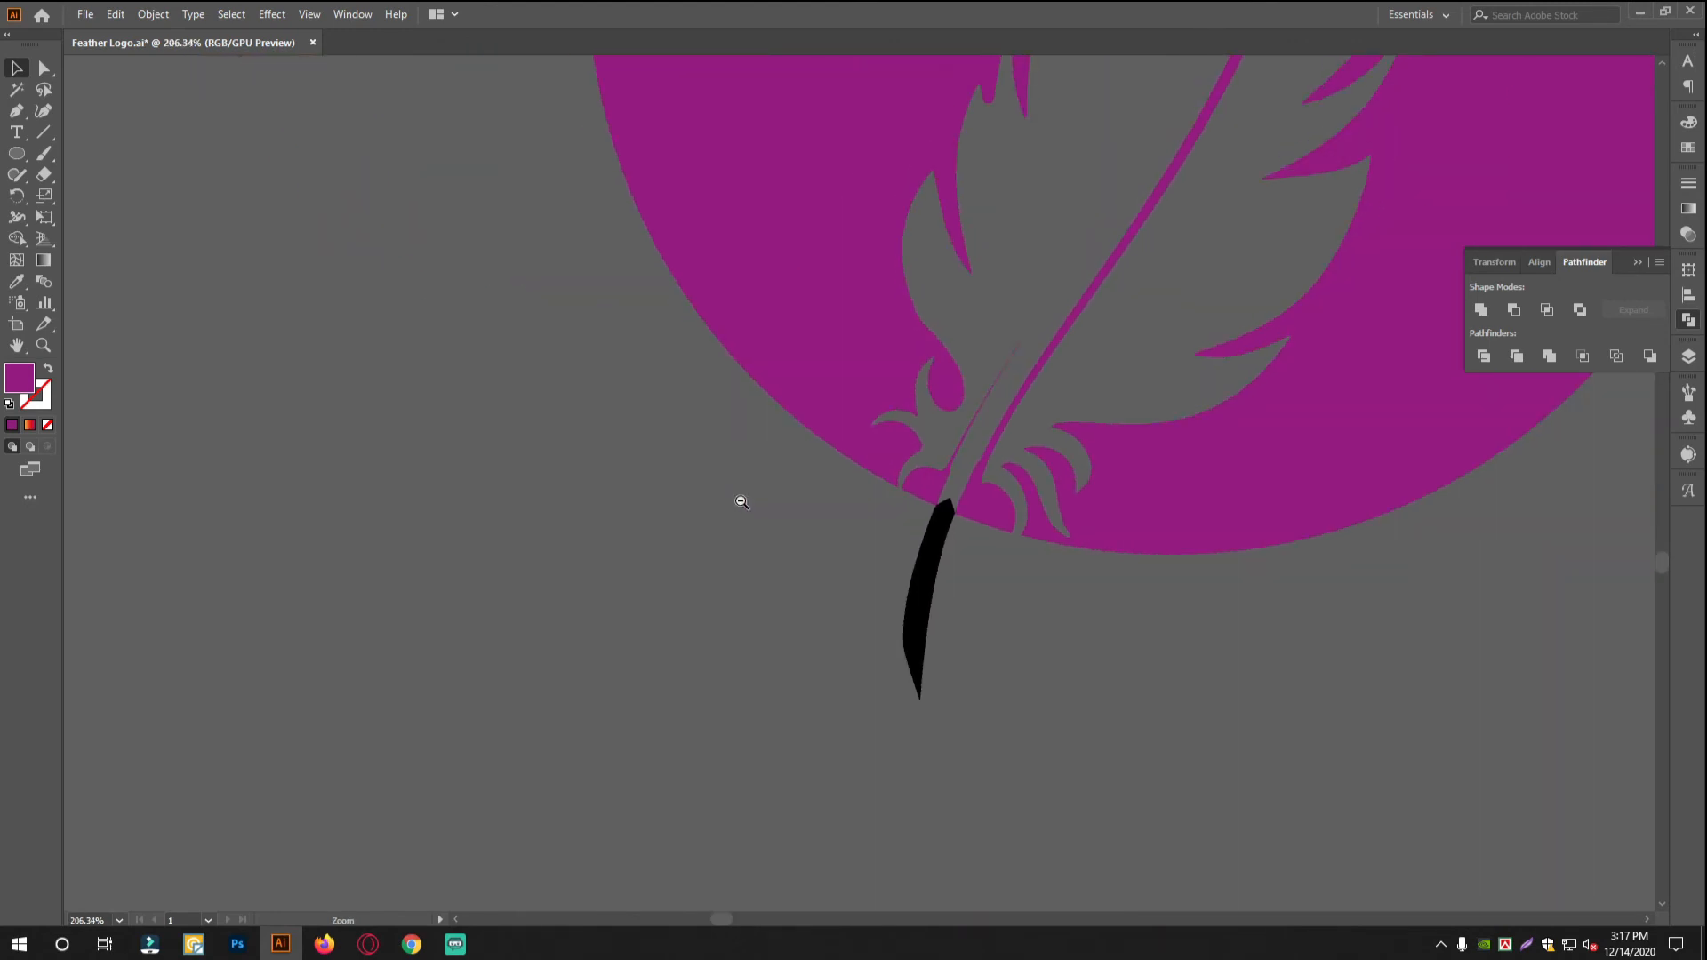
scroll(1094, 583, down, 8)
scroll(1156, 302, down, 1)
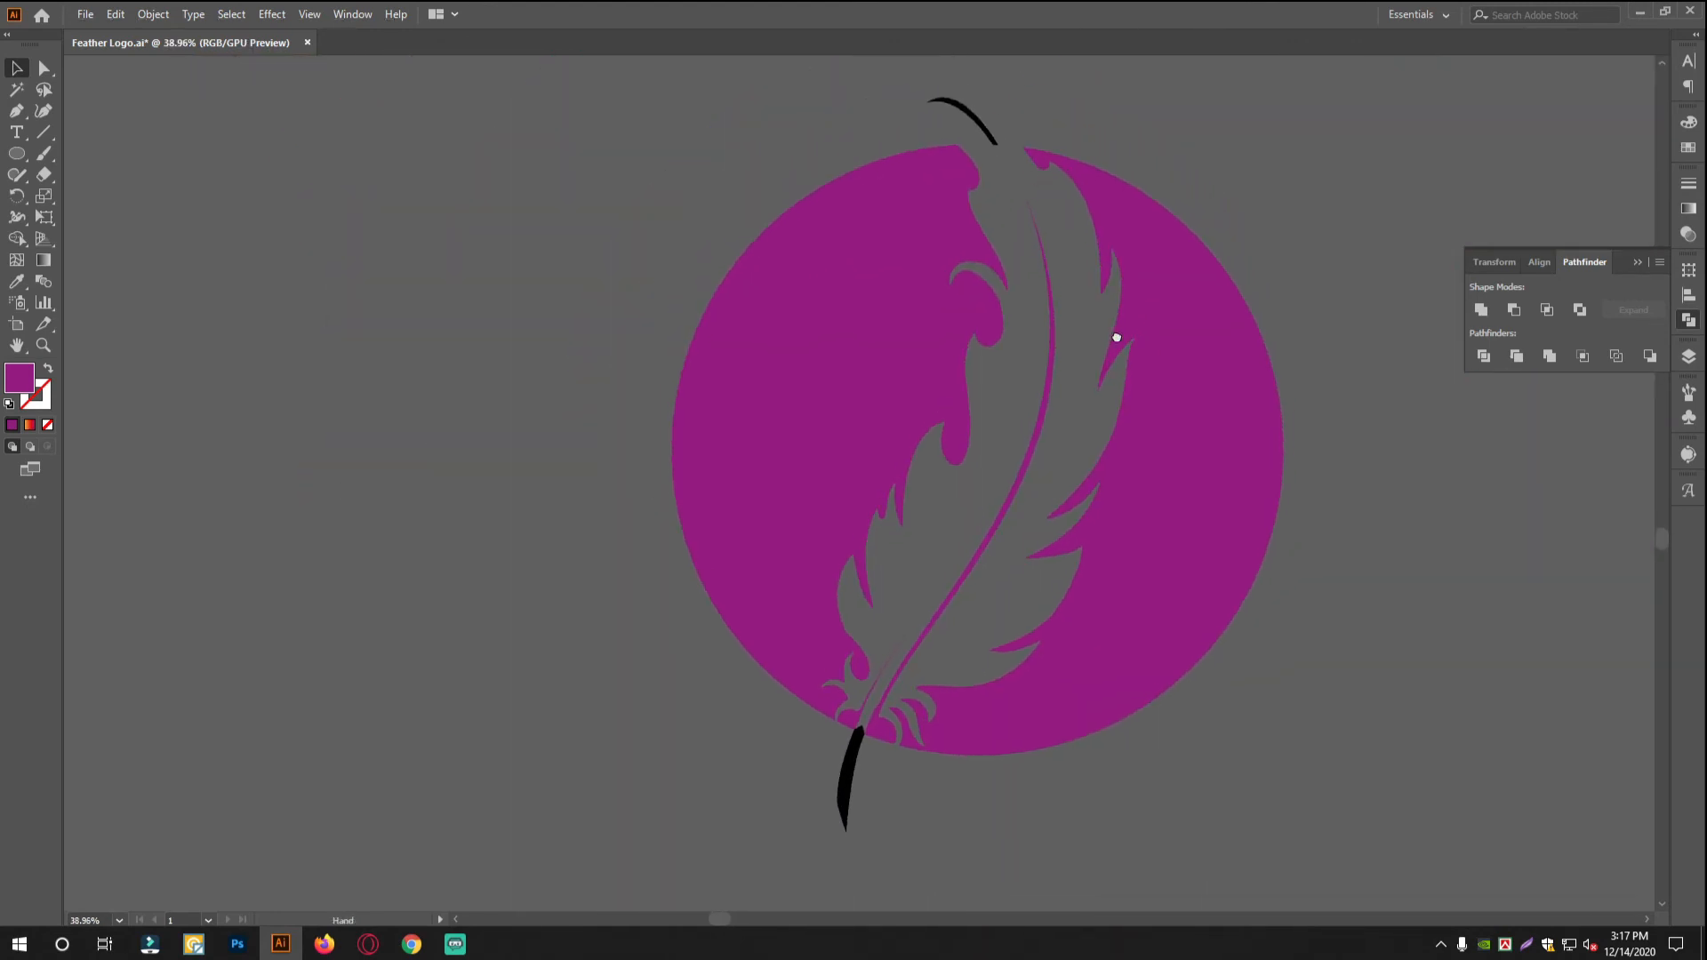
click(1093, 296)
right_click(1092, 294)
click(1168, 446)
click(1381, 457)
Delete the small leftover circle fragments beside the stem between the shaft and the lower-left barbs
drag(1089, 138, 1190, 219)
drag(1113, 397, 1158, 265)
drag(1157, 265, 1063, 427)
drag(1013, 630, 1188, 465)
drag(800, 543, 893, 531)
drag(853, 424, 878, 516)
drag(812, 575, 897, 491)
key(Delete)
drag(1001, 620, 917, 536)
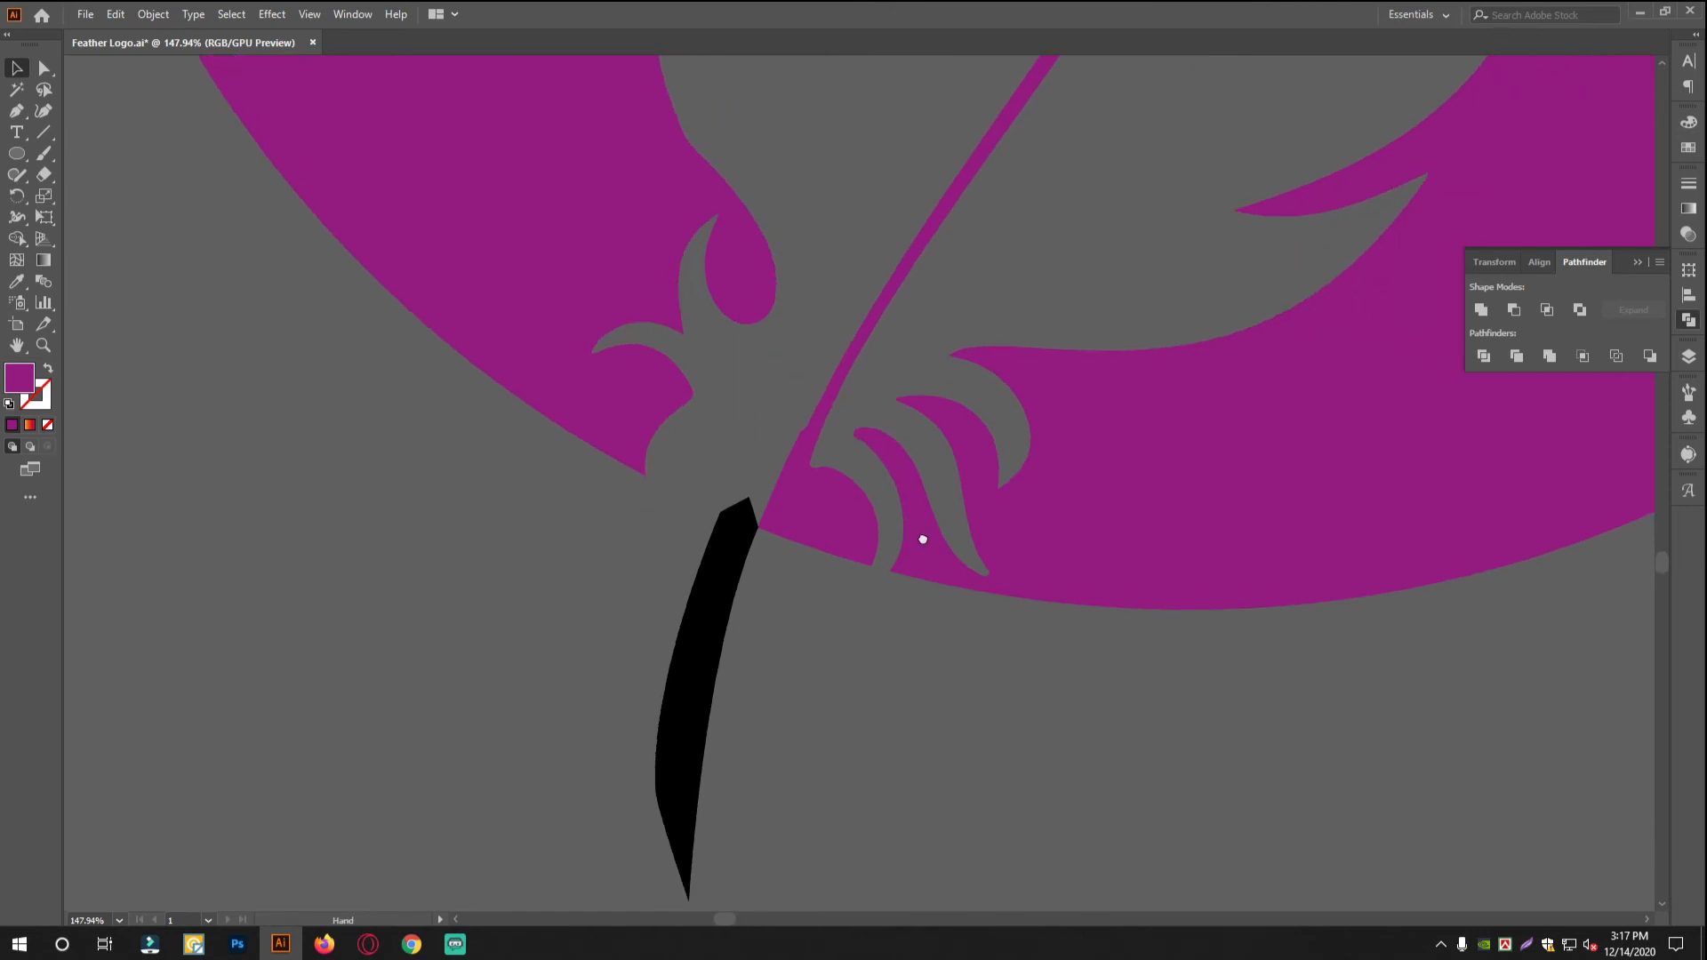
Move the black stem piece to overlap the shaft's lower end so that their left edges line up
drag(772, 578, 936, 613)
drag(668, 526, 767, 498)
alt+scroll(855, 360, up, 5)
drag(732, 638, 729, 637)
drag(614, 862, 795, 373)
drag(796, 373, 1178, 370)
drag(849, 107, 784, 898)
drag(810, 622, 745, 876)
drag(392, 671, 742, 672)
drag(623, 711, 858, 231)
mouse_move(382, 550)
mouse_down()
mouse_move(415, 550)
mouse_move(378, 557)
mouse_up()
click(245, 497)
drag(581, 492, 71, 507)
drag(601, 613, 191, 614)
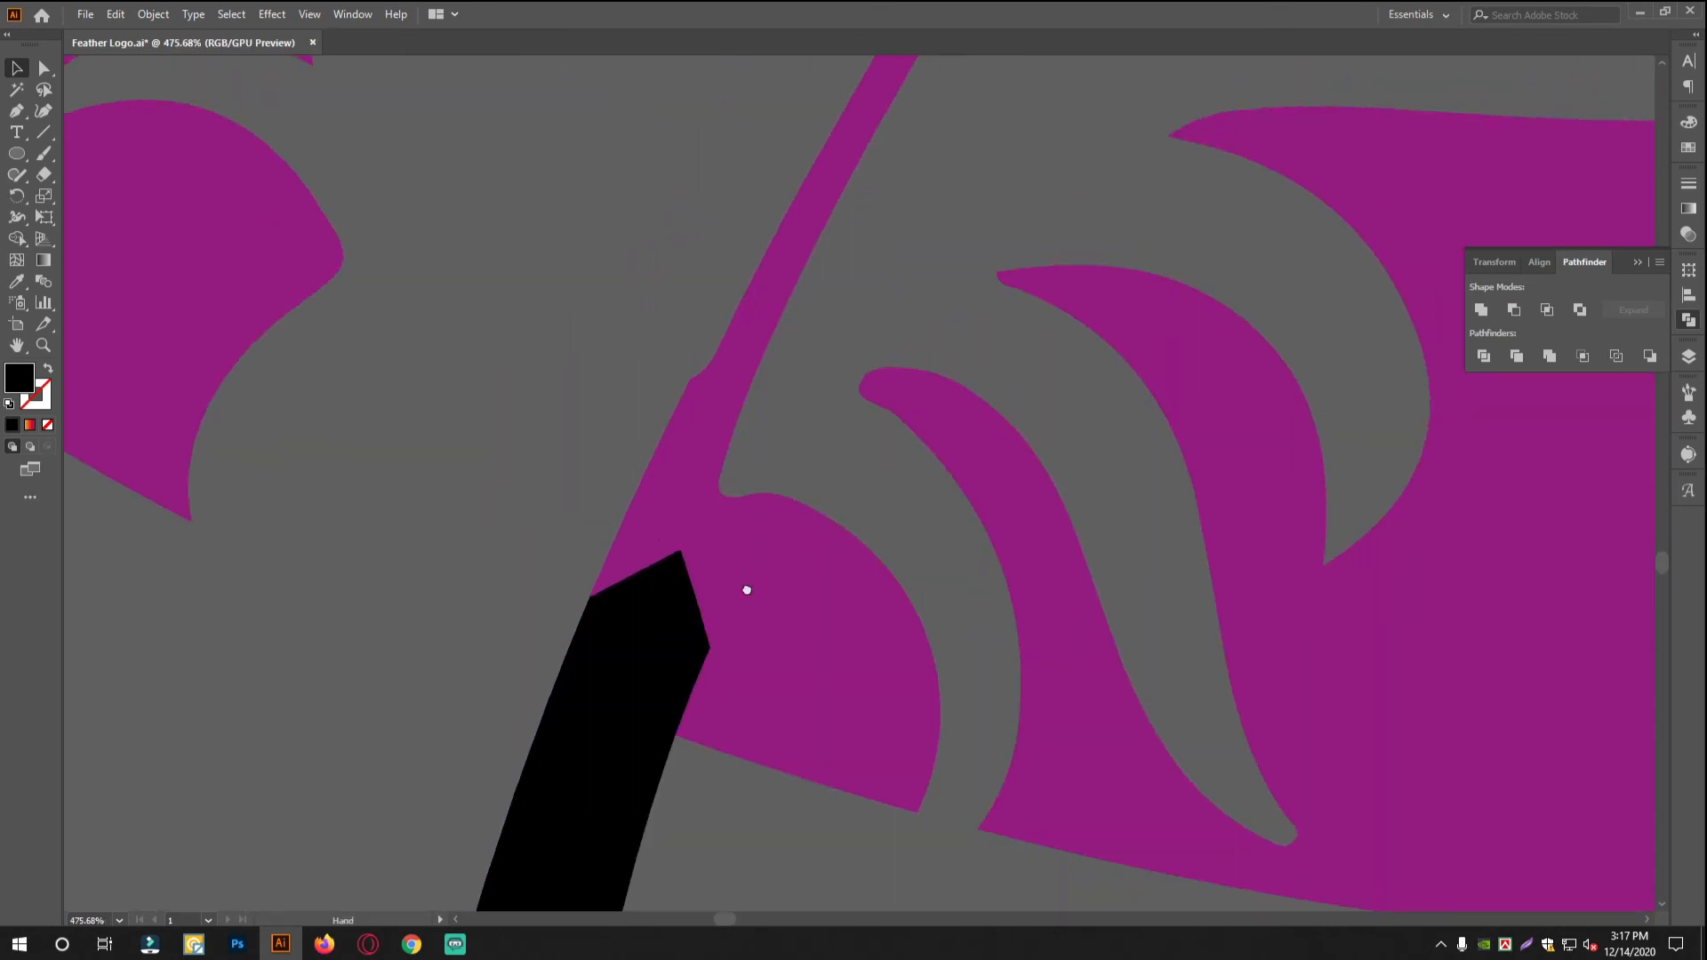
Move the black top barb piece so its lower end meets the tip of the circle's upper edge
drag(734, 517, 455, 520)
drag(860, 173, 560, 503)
drag(854, 338, 750, 670)
drag(880, 511, 543, 516)
drag(667, 476, 502, 662)
drag(669, 449, 1170, 640)
drag(945, 105, 663, 523)
click(663, 523)
mouse_move(471, 509)
mouse_down()
mouse_move(625, 495)
mouse_move(648, 519)
mouse_up()
mouse_move(664, 520)
mouse_down()
mouse_move(781, 762)
mouse_move(604, 755)
mouse_up()
drag(1022, 663, 1192, 622)
mouse_move(382, 367)
mouse_down()
mouse_move(743, 480)
mouse_move(1048, 632)
mouse_up()
Adjust the anchor point at the top barb's lower end with Direct Selection so it overlaps the circle's edge
click(46, 74)
drag(729, 469, 840, 597)
scroll(789, 430, down, 3)
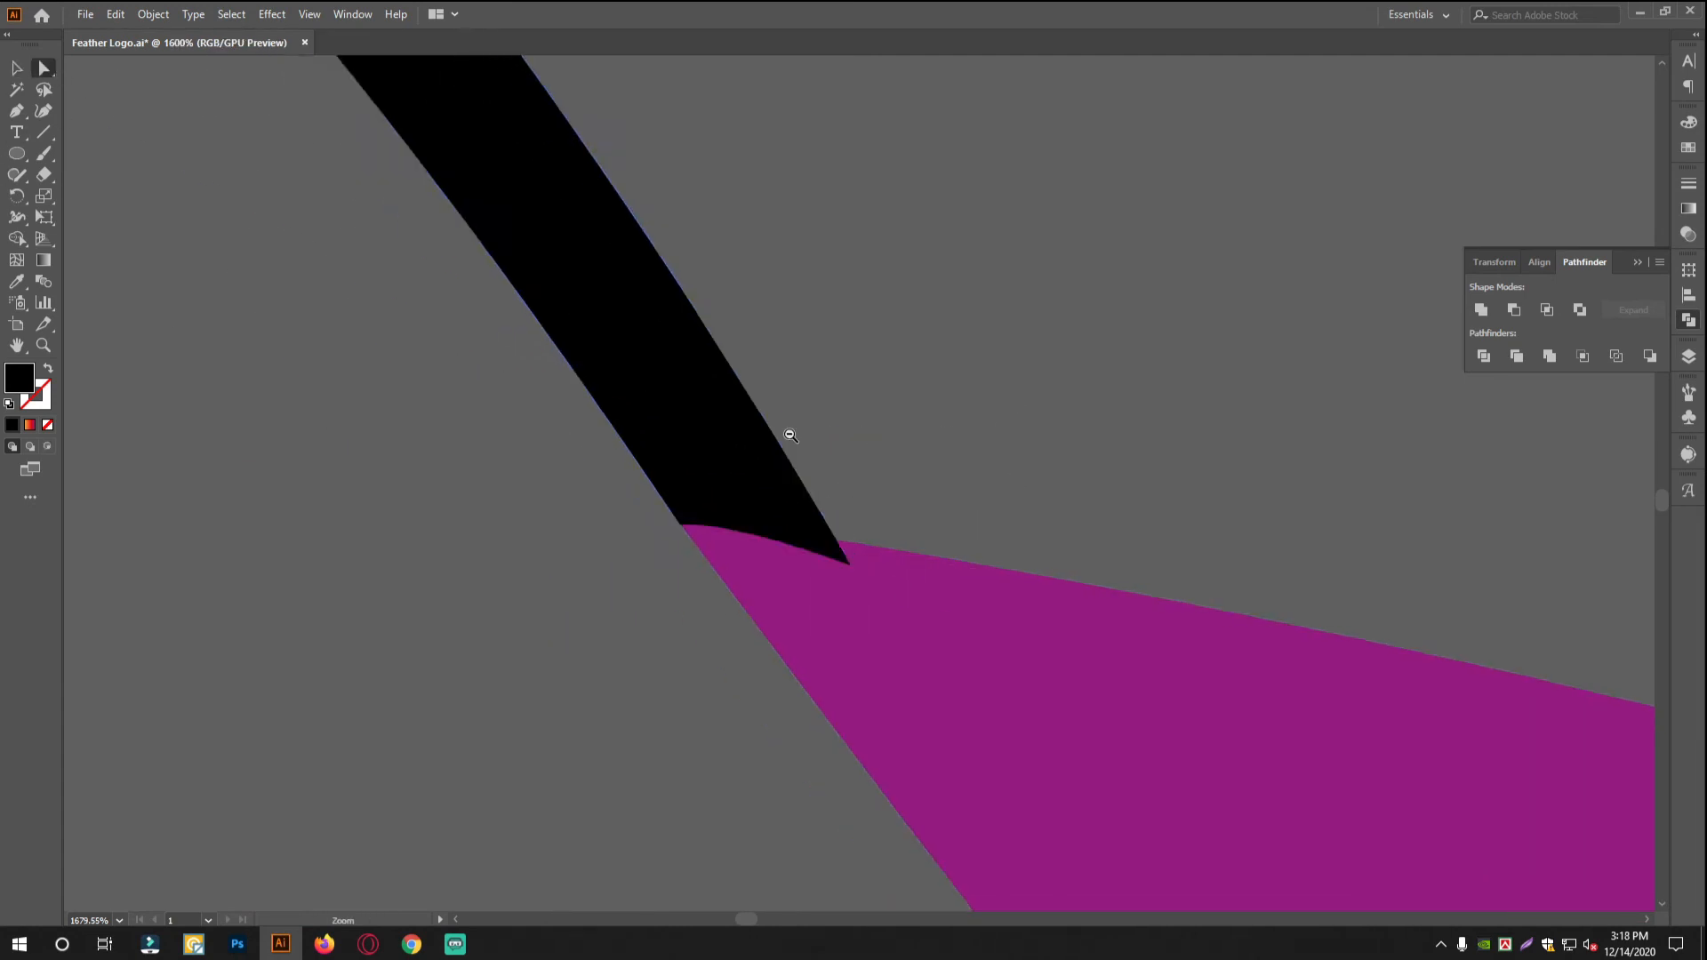
drag(789, 431, 1226, 878)
scroll(1067, 666, down, 2)
drag(942, 663, 1096, 754)
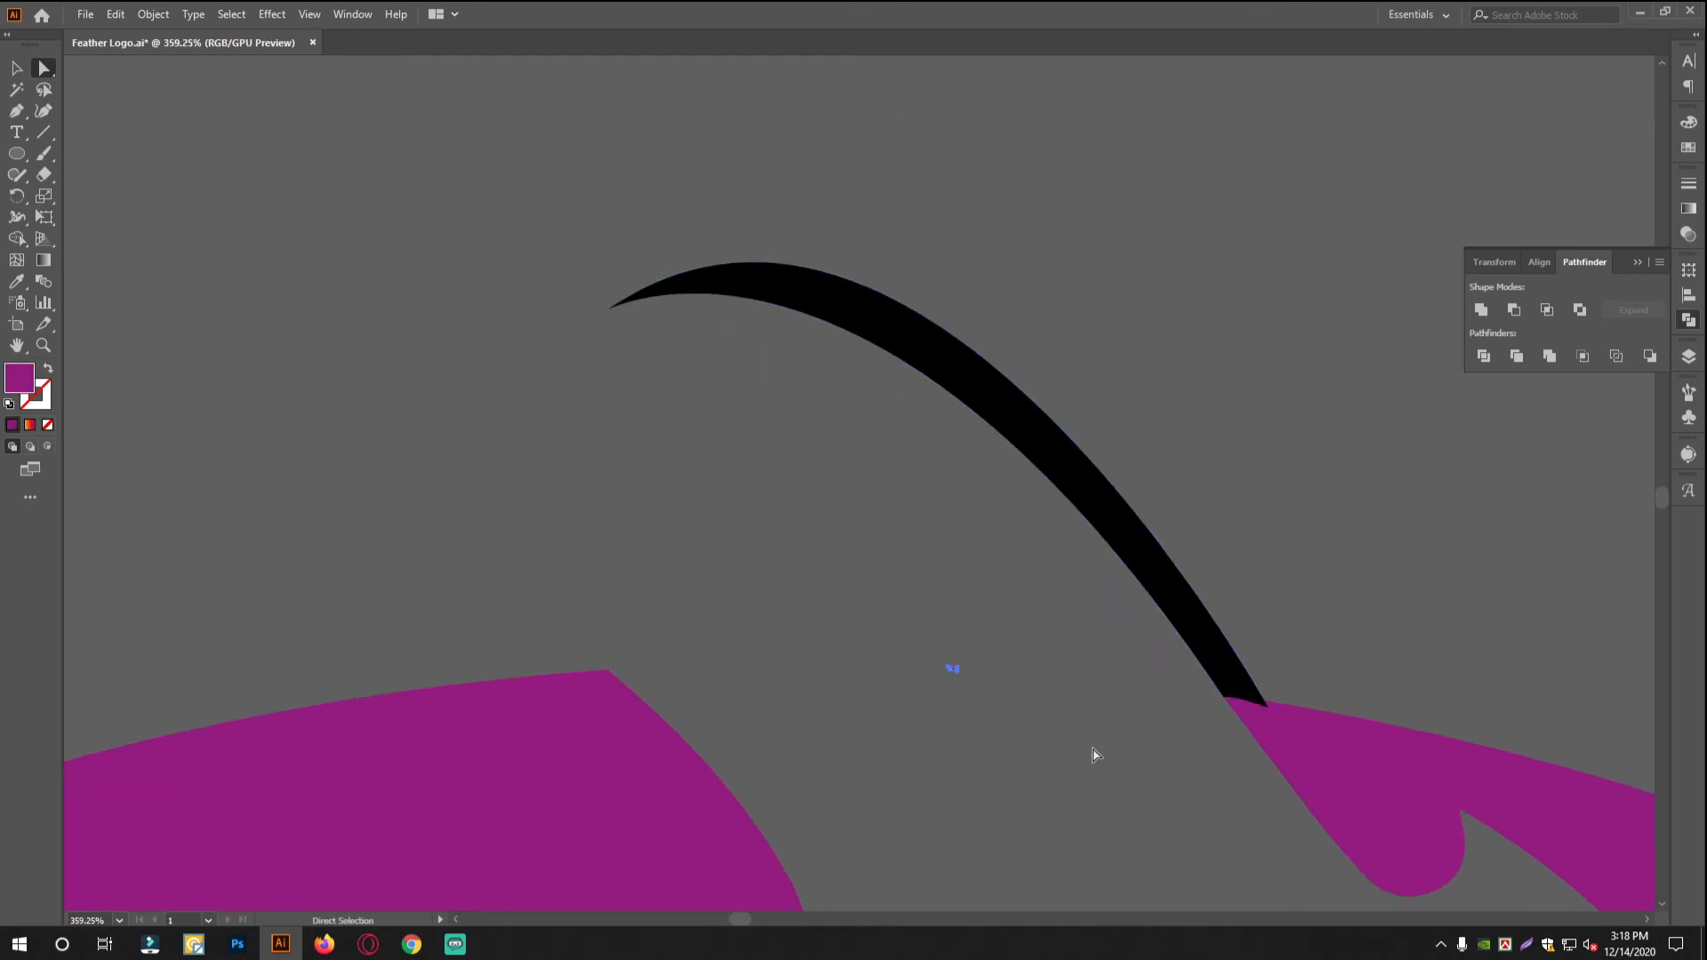
Reshape the top barb's upper edge into a slightly lower arch with its tip handle, and deselect it
click(839, 279)
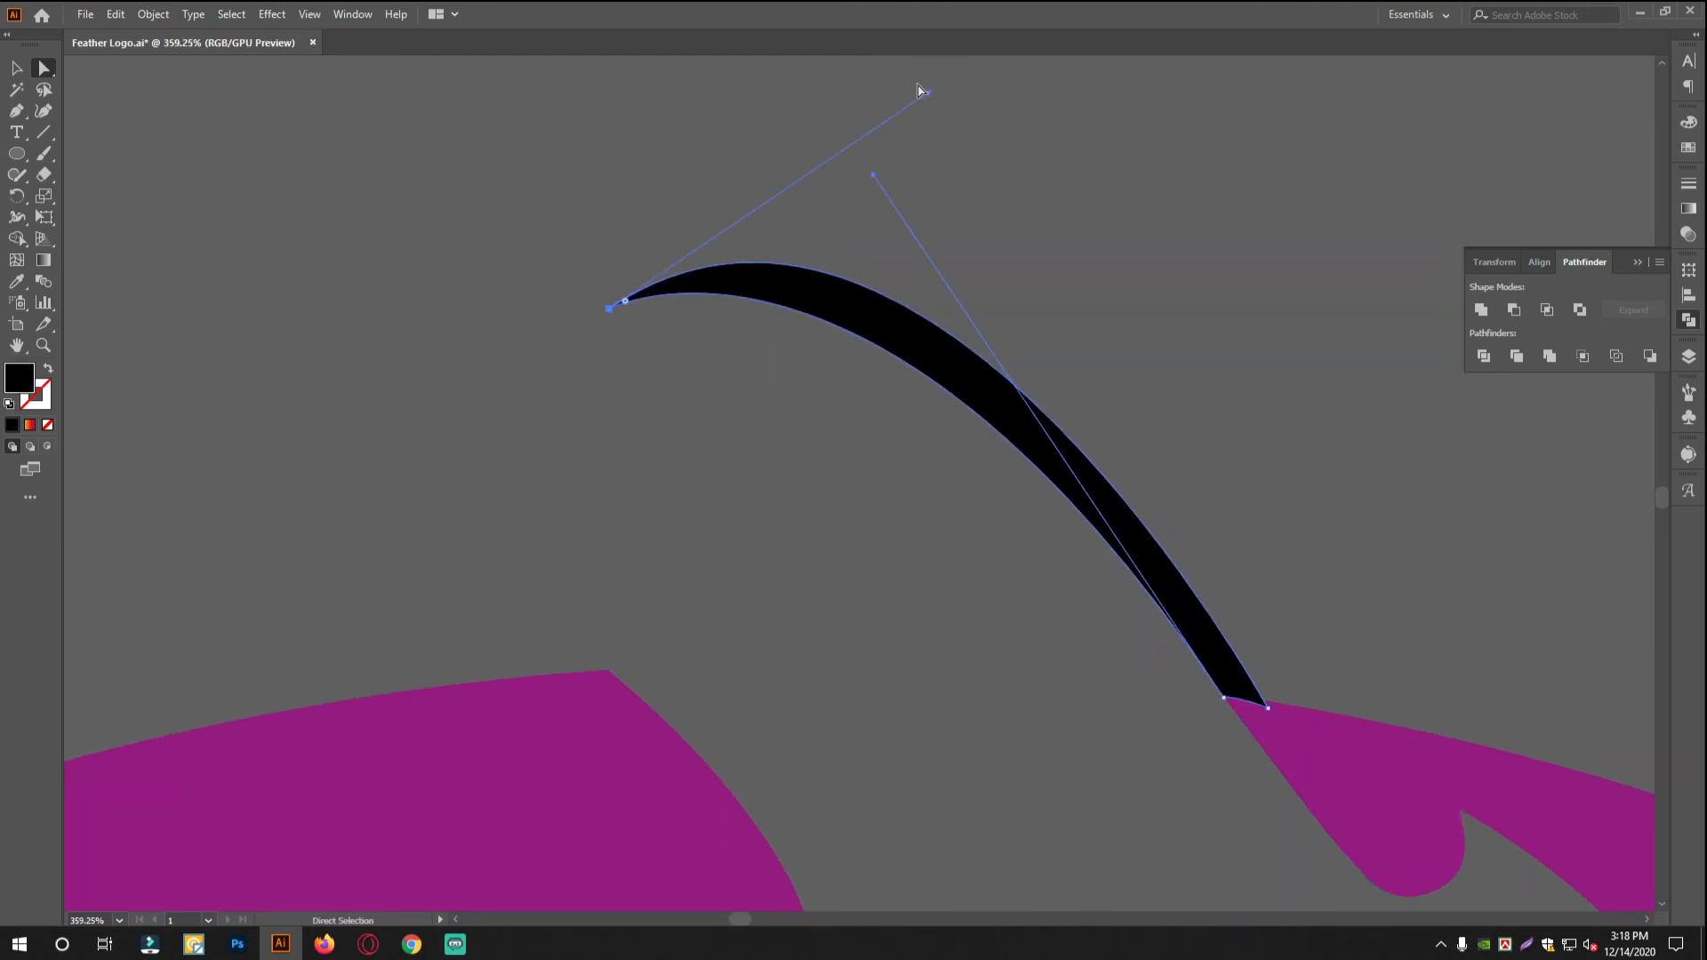
drag(928, 94, 966, 120)
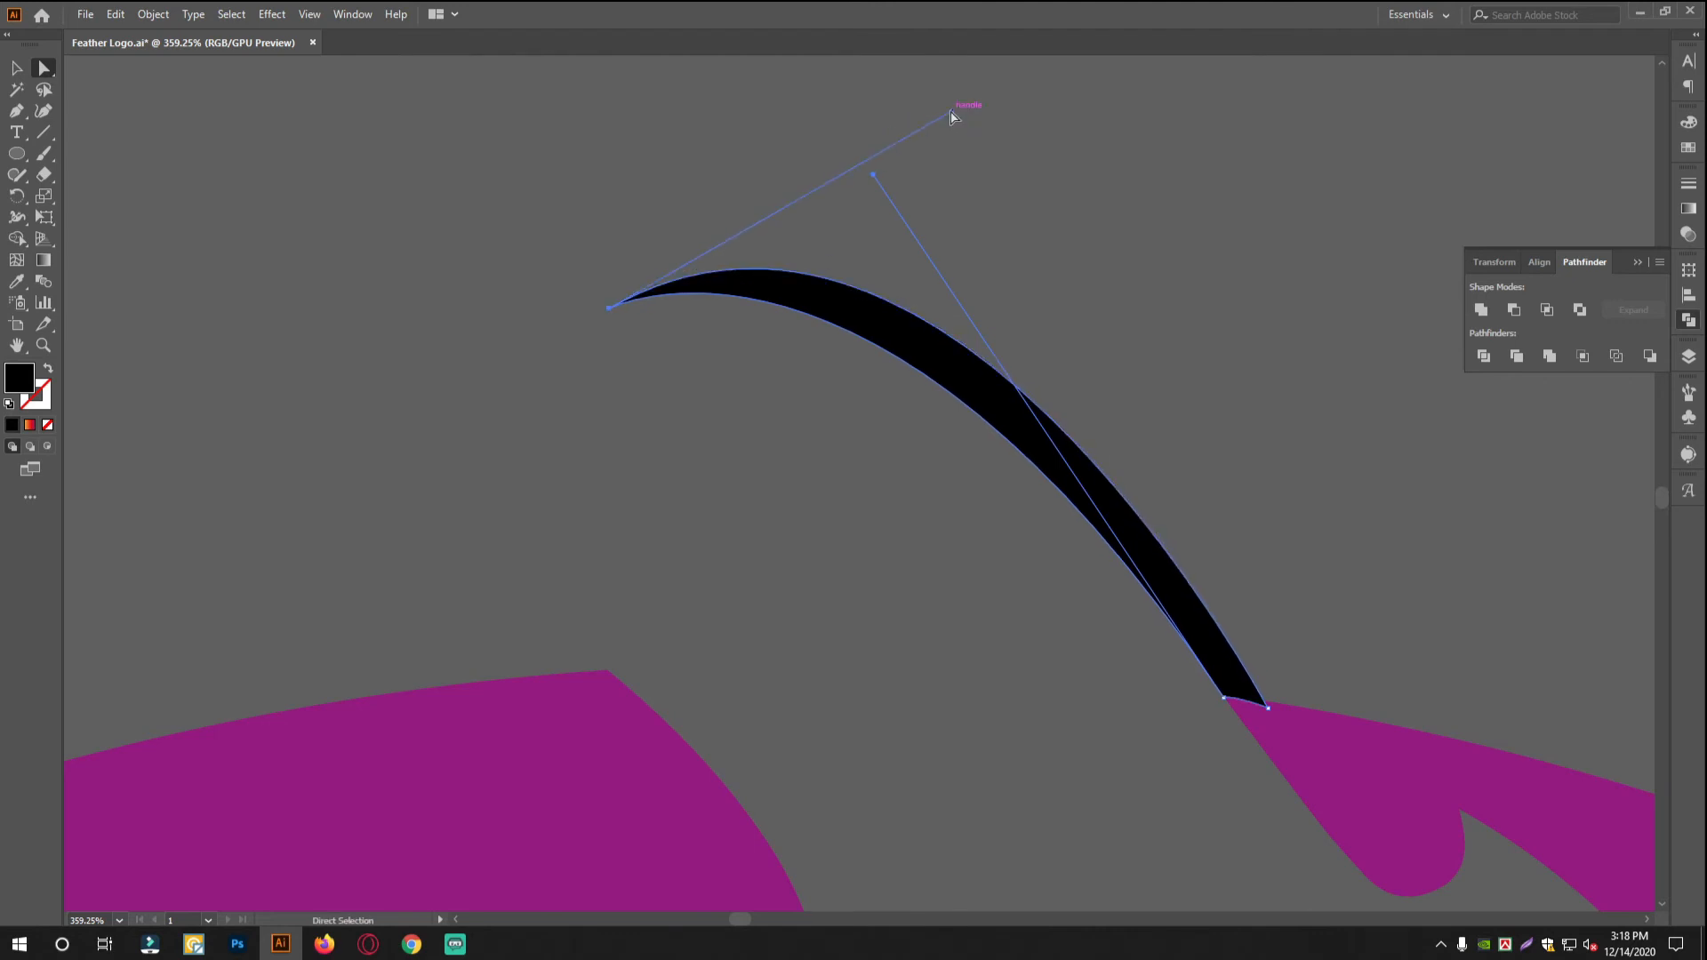
click(1198, 274)
Select the circle pieces, top barb and stem together and merge them with Pathfinder Unite
scroll(975, 408, down, 8)
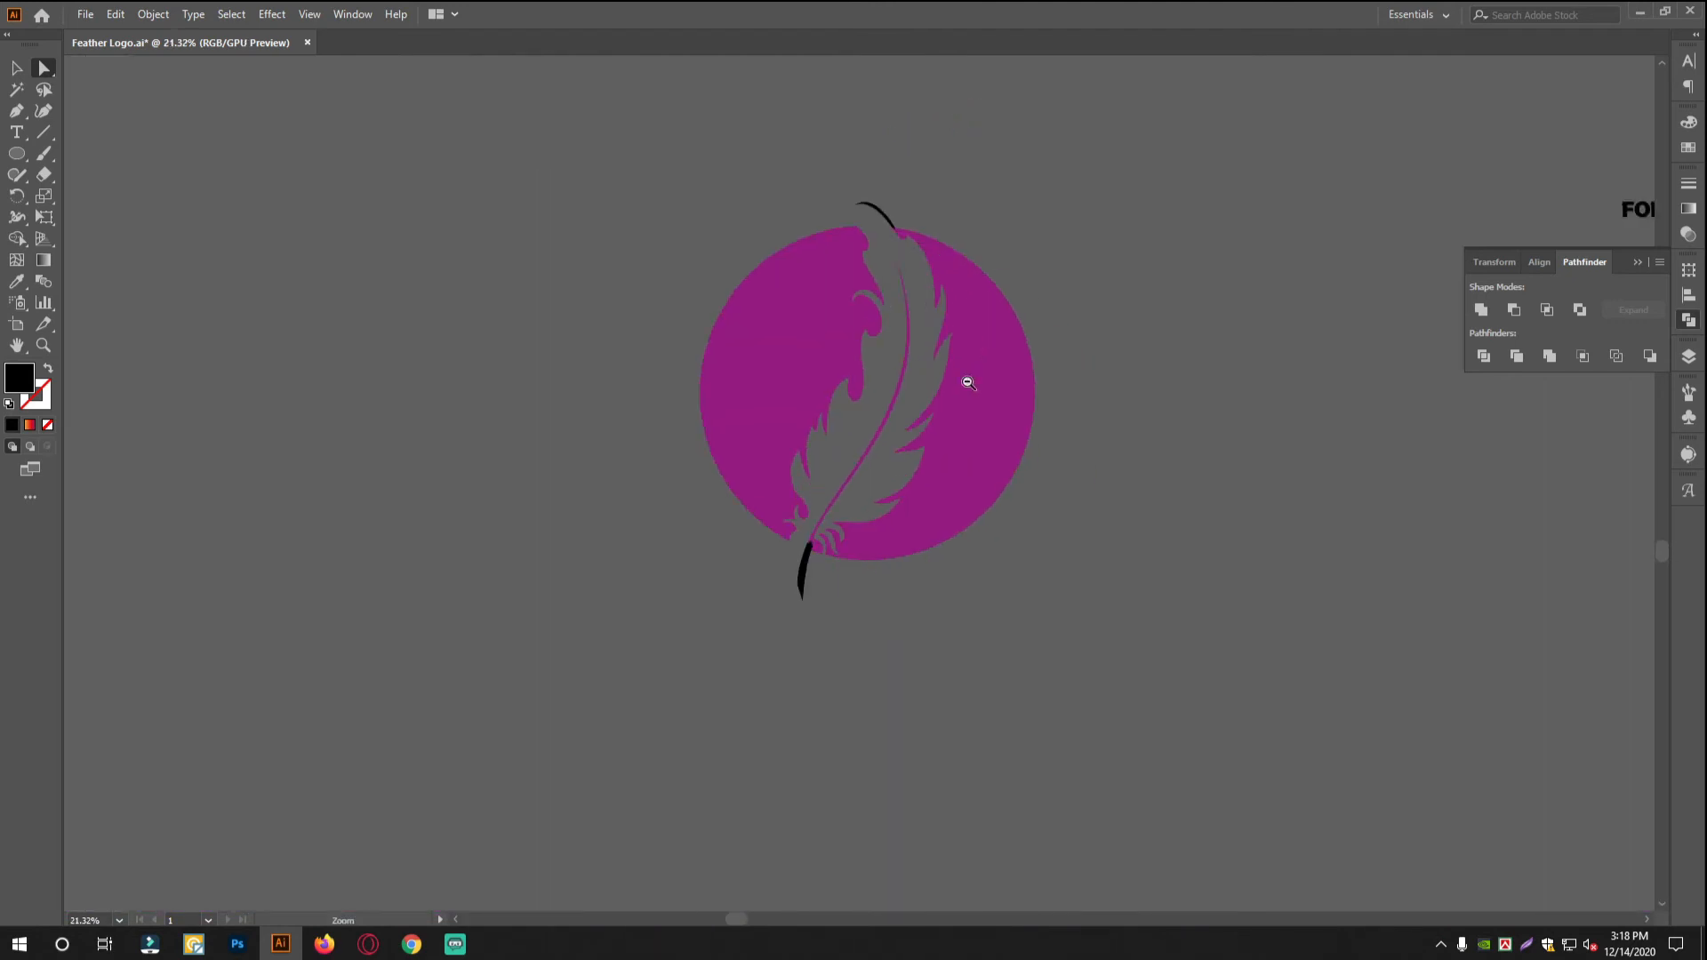
scroll(842, 522, up, 3)
scroll(655, 705, down, 4)
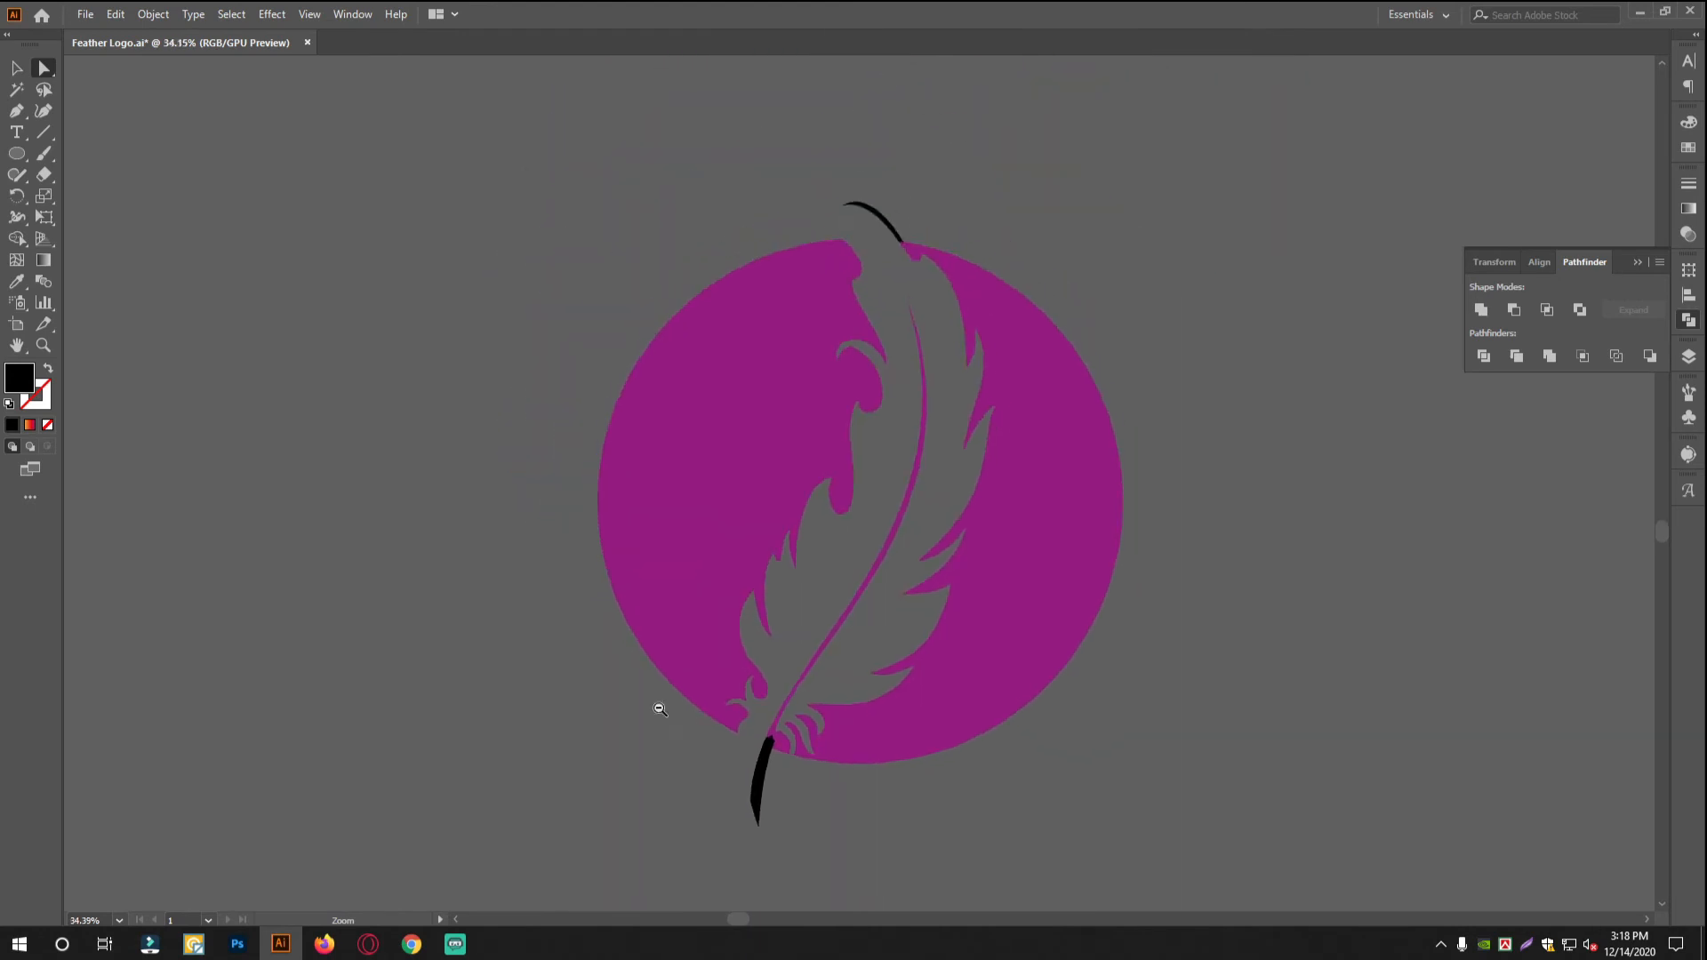
drag(1069, 831, 658, 426)
click(1481, 309)
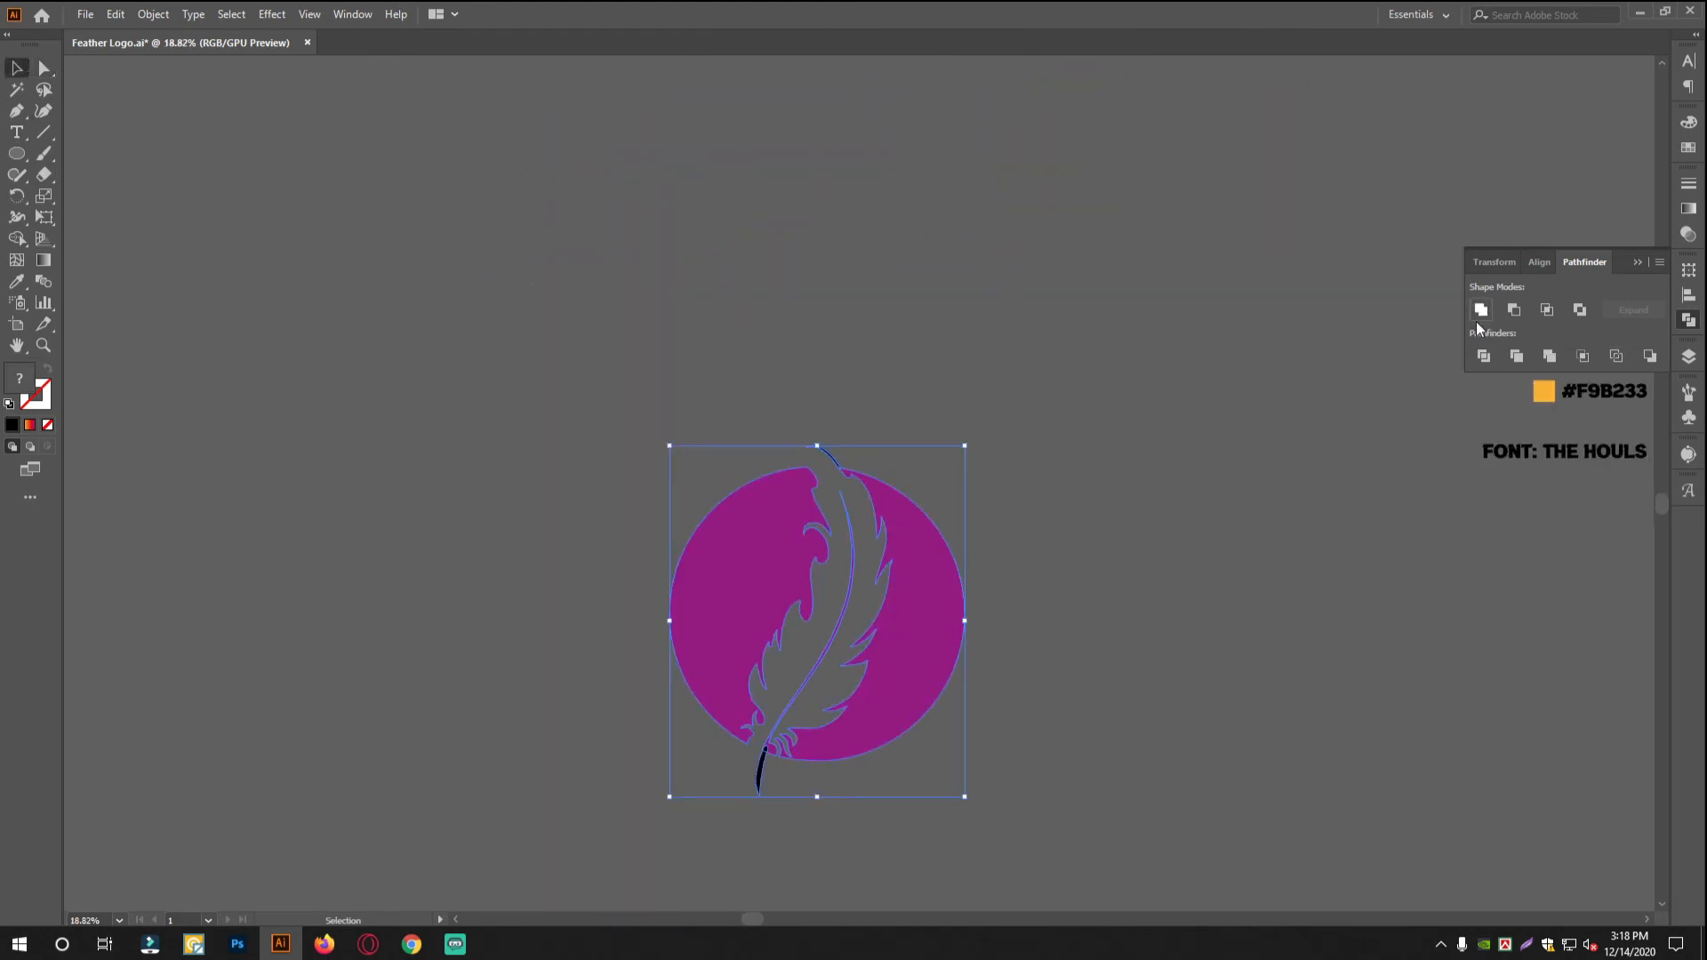
Ungroup the merged logo shape and deselect it
scroll(904, 606, up, 3)
scroll(903, 606, up, 3)
right_click(932, 413)
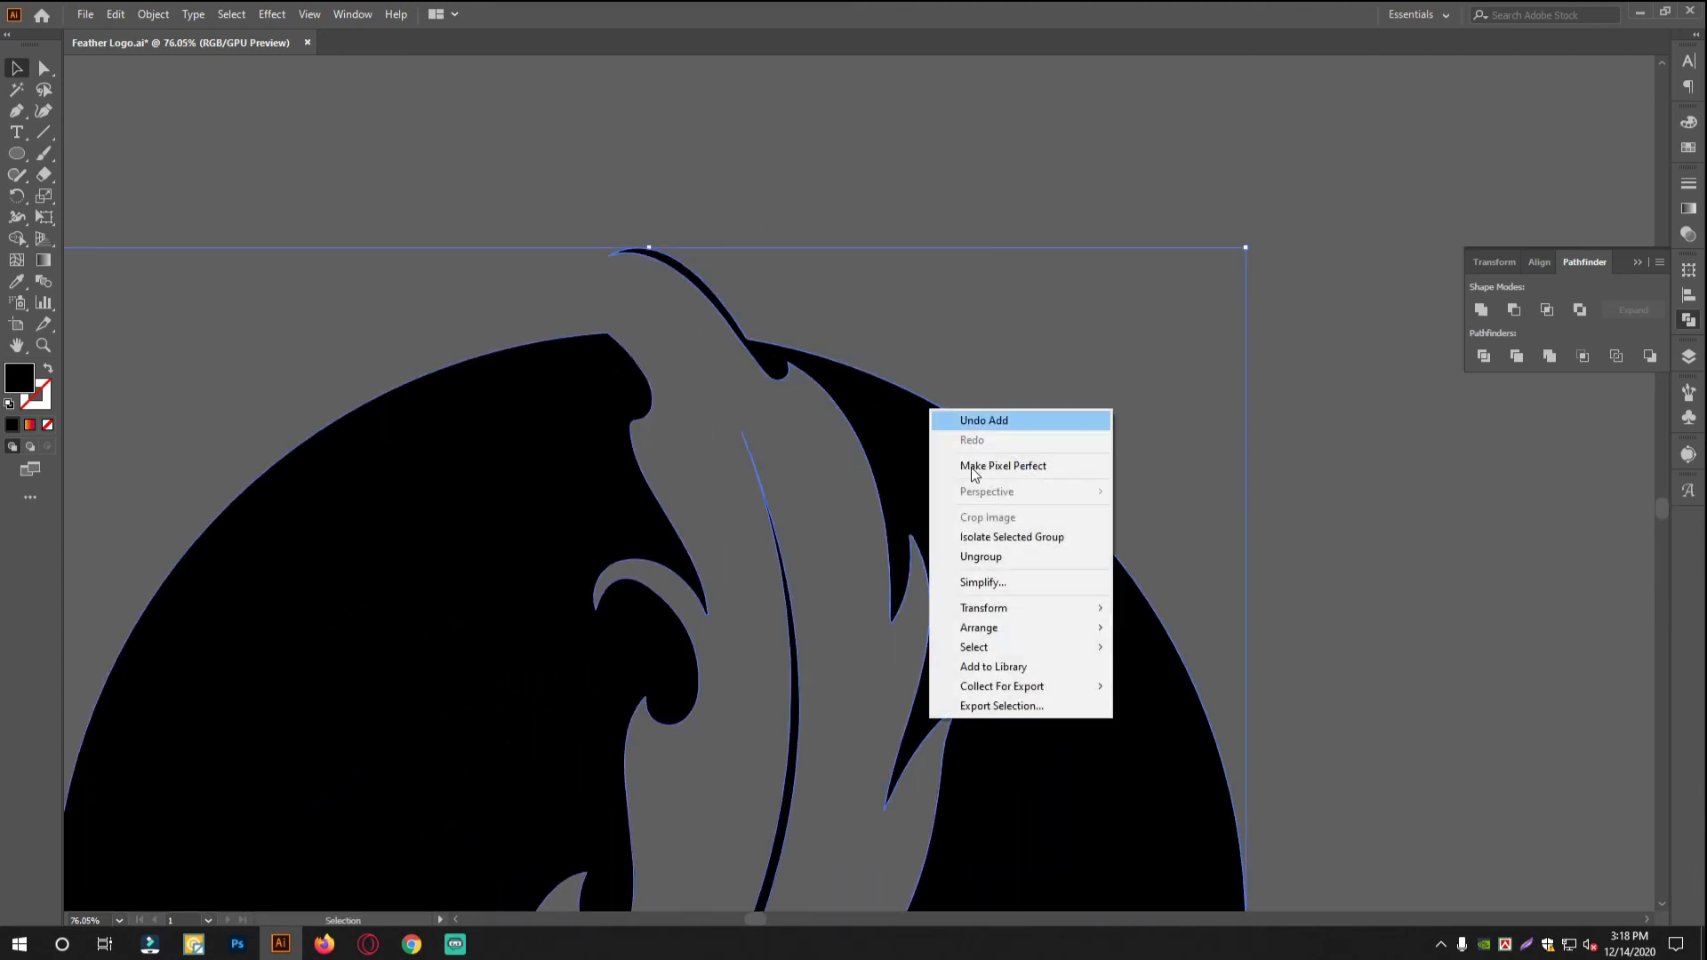
click(981, 540)
double_click(1017, 377)
right_click(873, 403)
click(932, 553)
click(773, 327)
Adjust the anchor point where the top barb joins the circle to refine the transition between them
scroll(773, 327, up, 4)
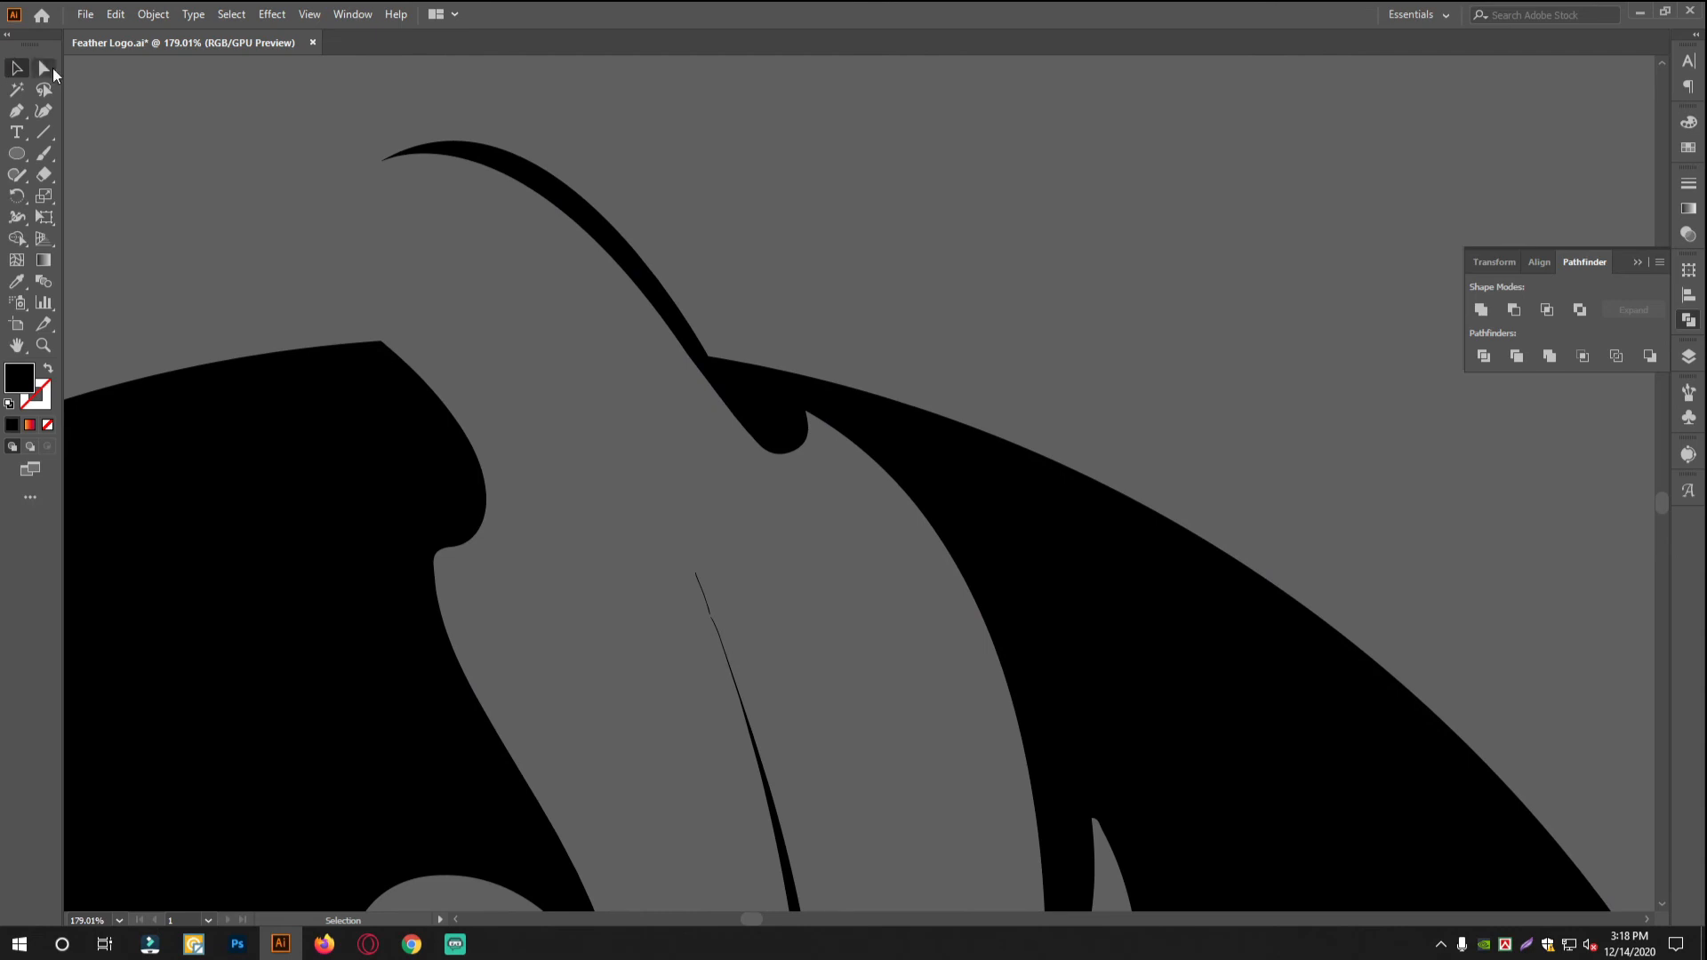
click(43, 67)
scroll(732, 385, up, 3)
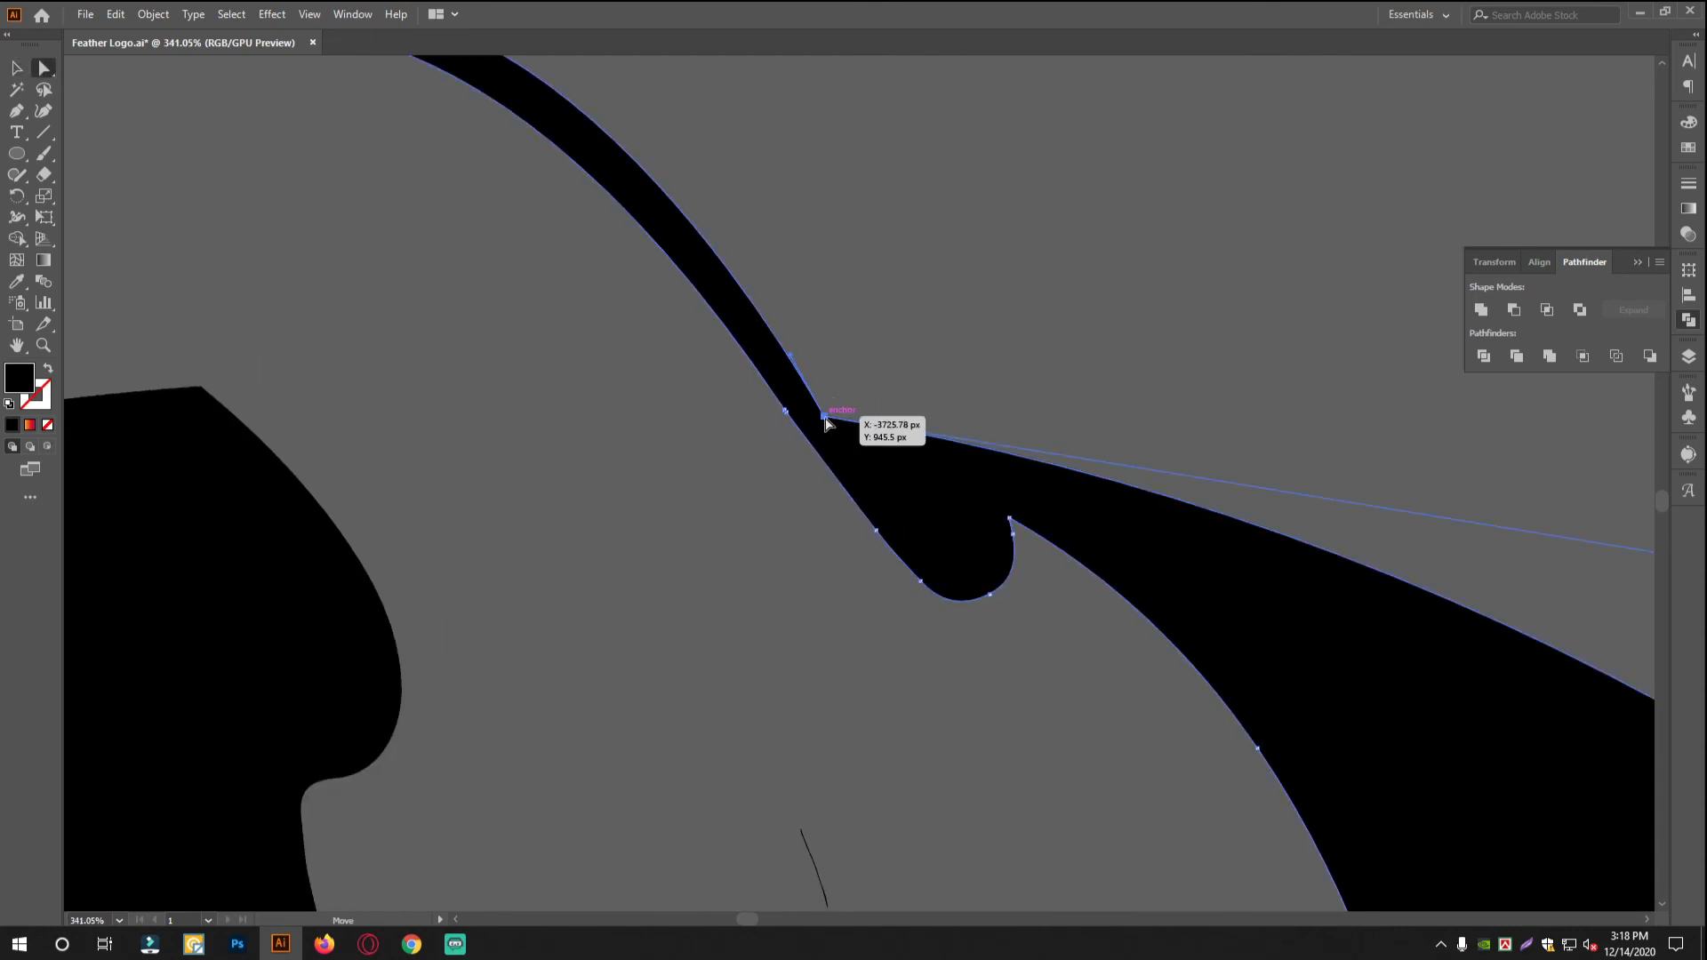
drag(852, 427, 854, 427)
scroll(1022, 289, down, 3)
scroll(952, 392, up, 2)
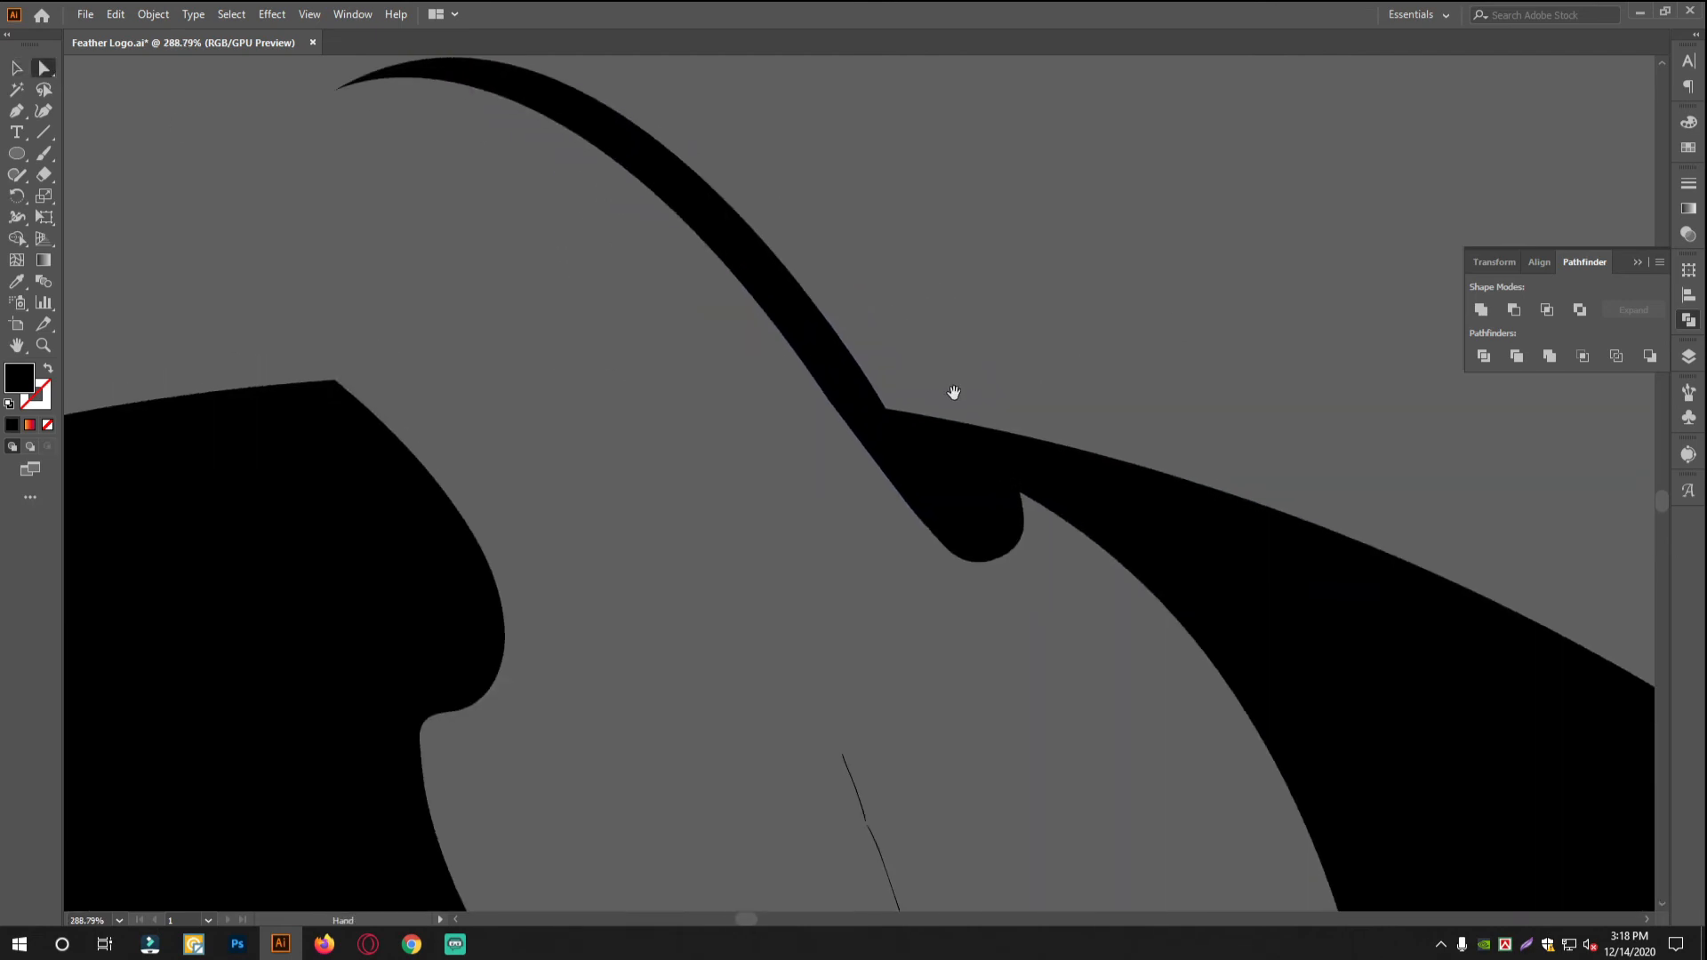
drag(900, 415, 899, 414)
drag(549, 143, 732, 365)
drag(669, 280, 655, 275)
Refine the anchor points where the shaft joins the stem near the lowest barbs
scroll(488, 480, down, 10)
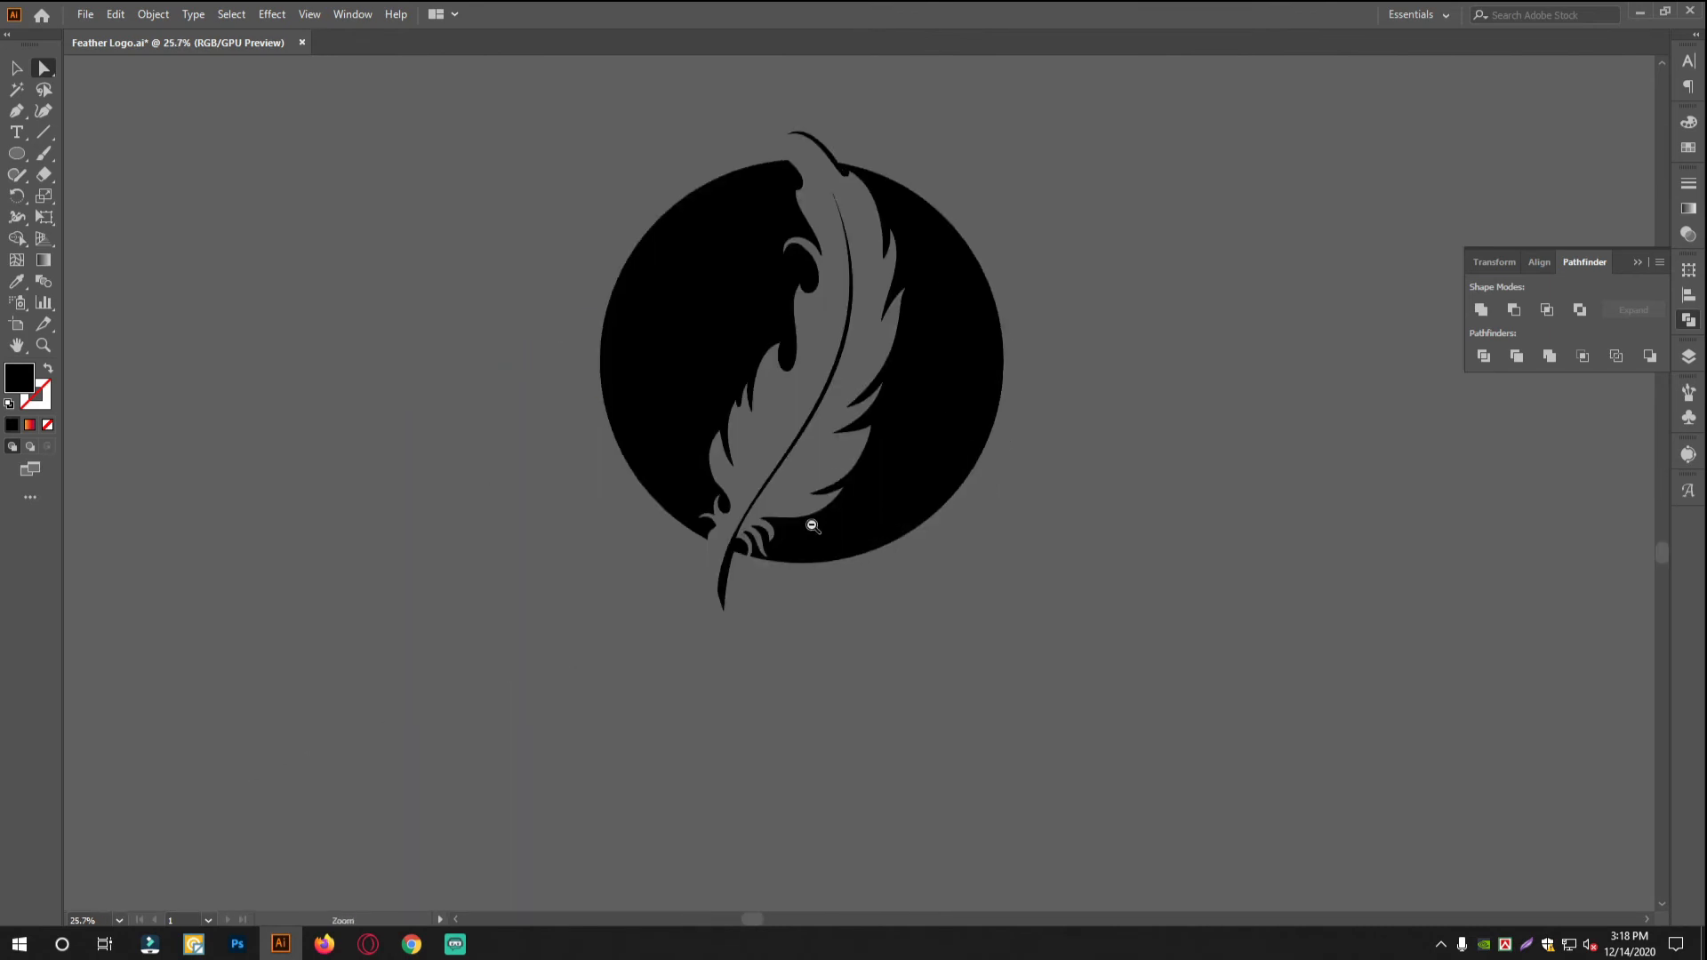
scroll(812, 525, up, 10)
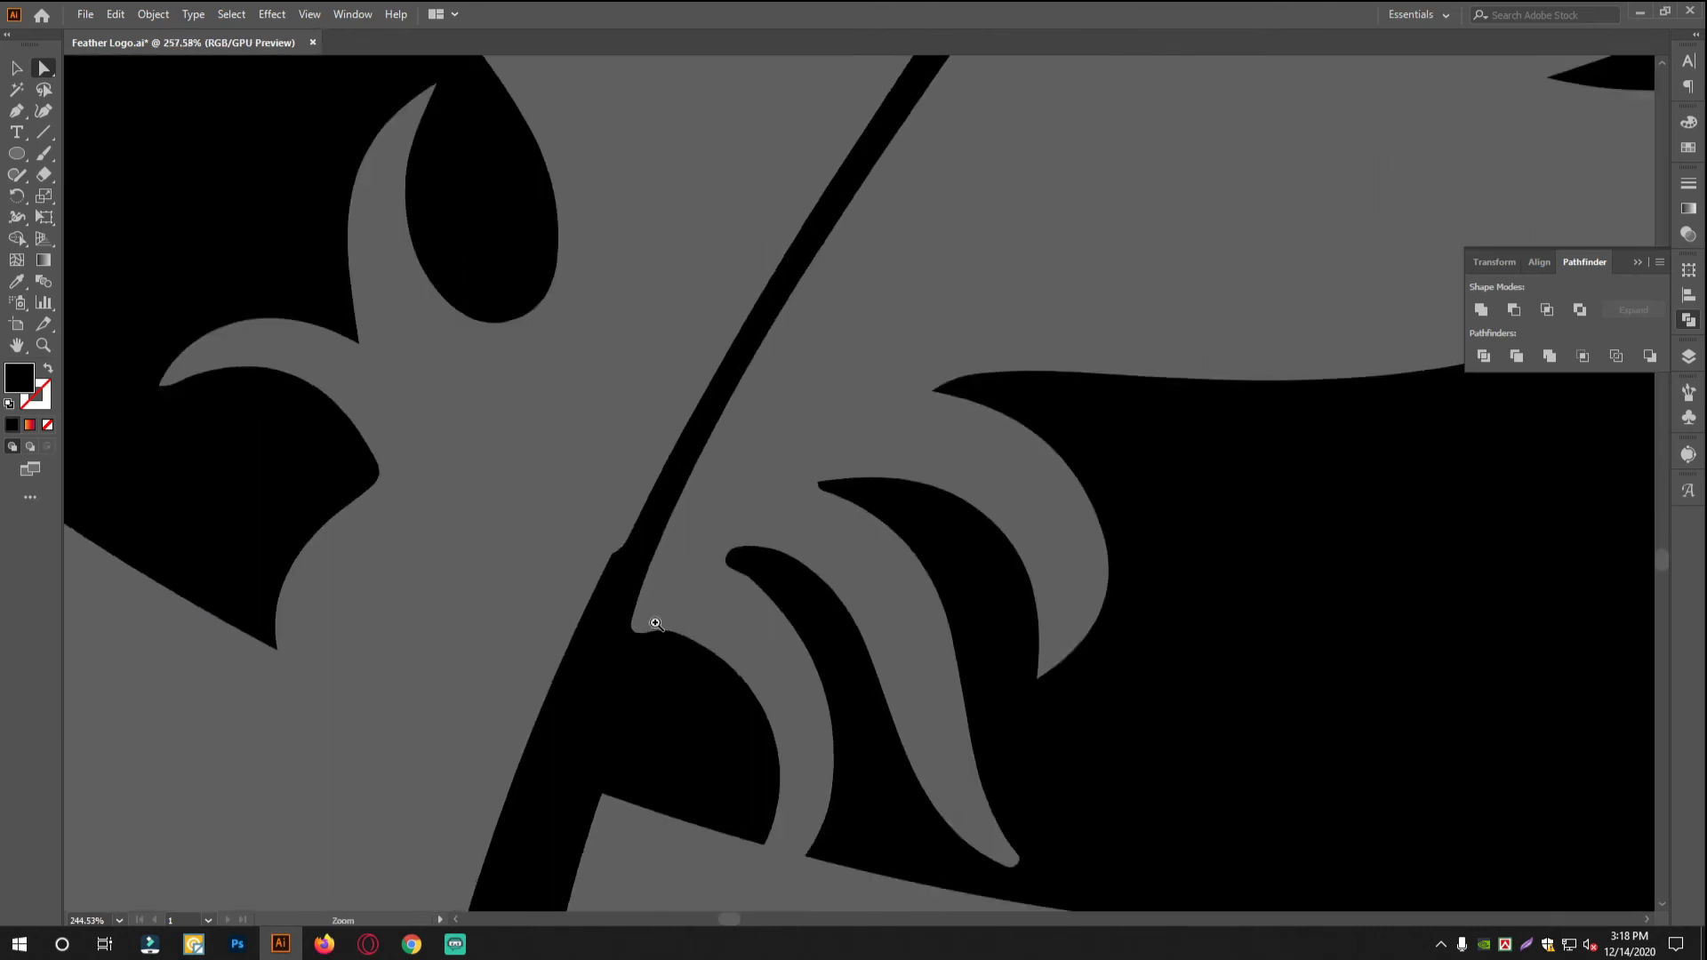
scroll(655, 623, up, 4)
drag(765, 552, 1280, 816)
click(1067, 413)
drag(1087, 464, 898, 613)
drag(1315, 499, 983, 624)
drag(654, 653, 784, 642)
drag(784, 642, 612, 628)
Select the whole logo shape and fill it with the White, Black gradient preset
click(13, 69)
drag(658, 348, 453, 331)
drag(753, 371, 541, 437)
drag(341, 295, 856, 776)
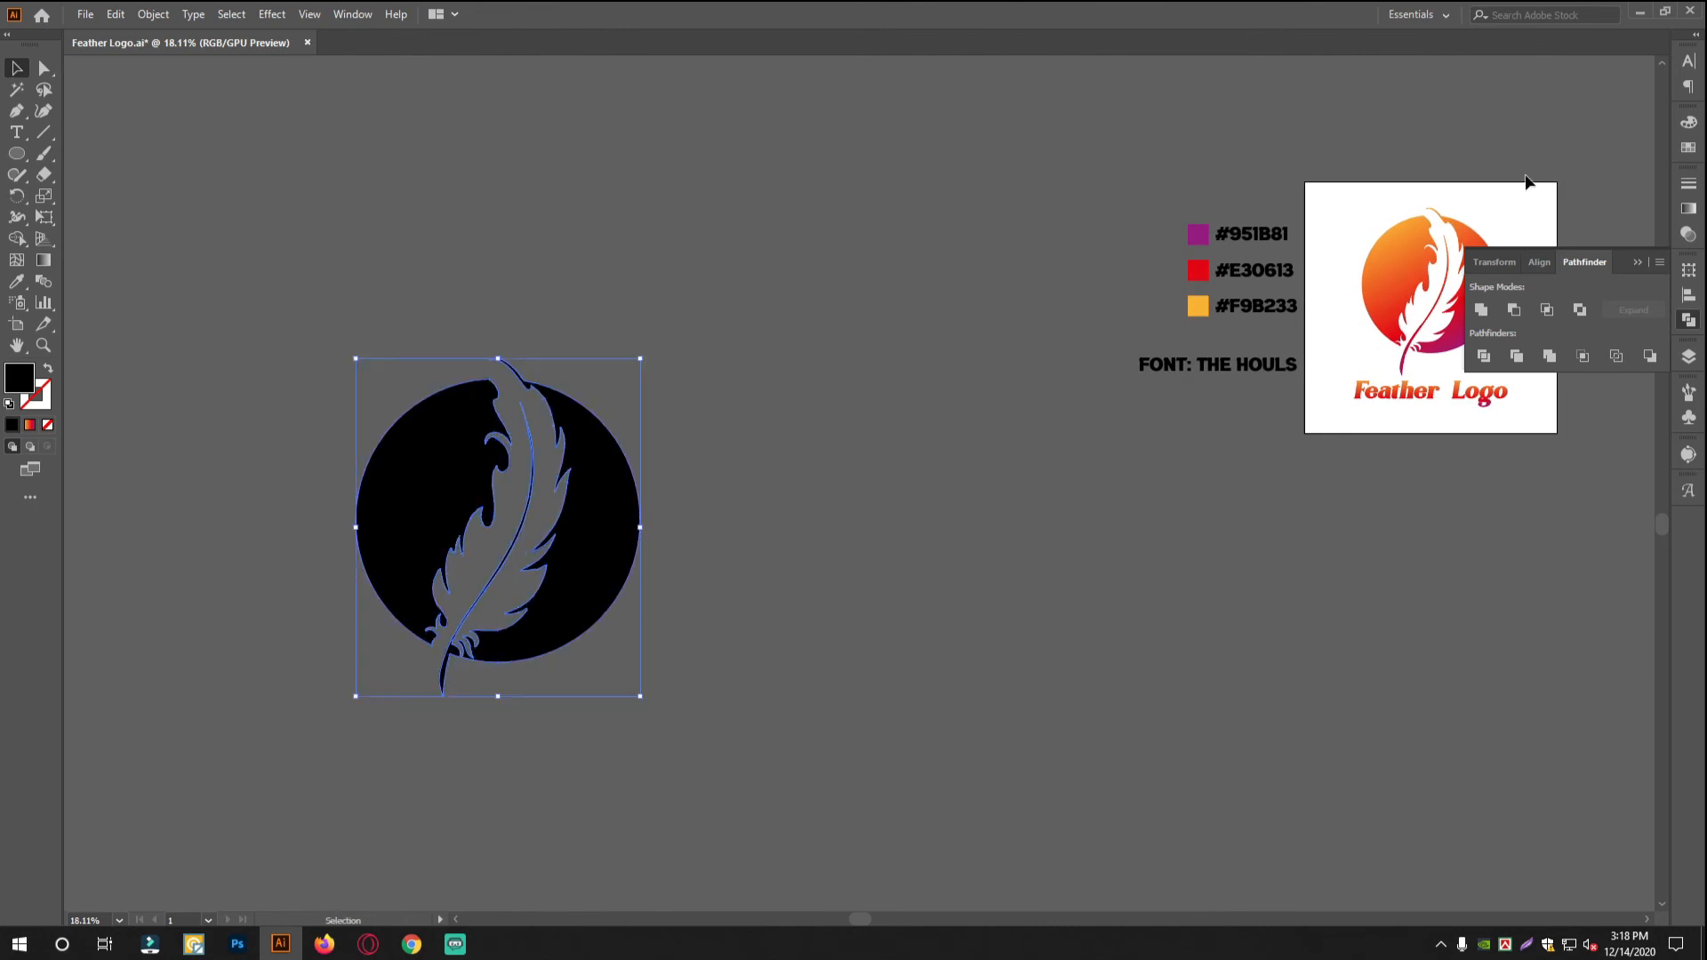
click(1689, 209)
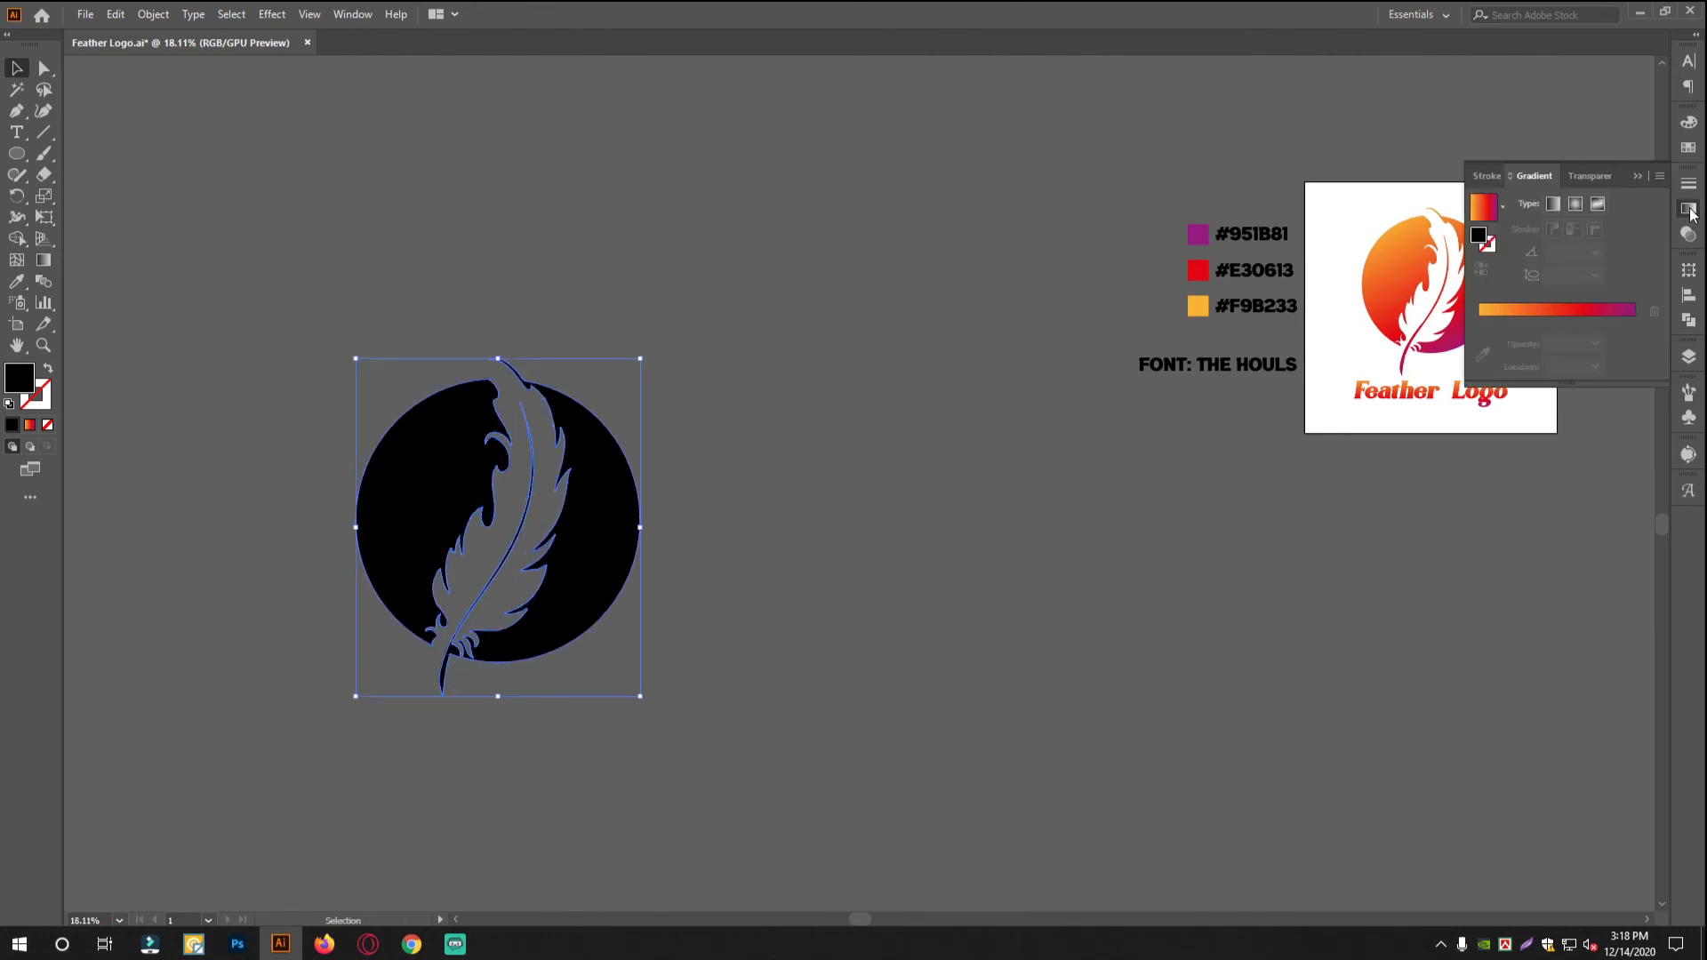
click(1502, 206)
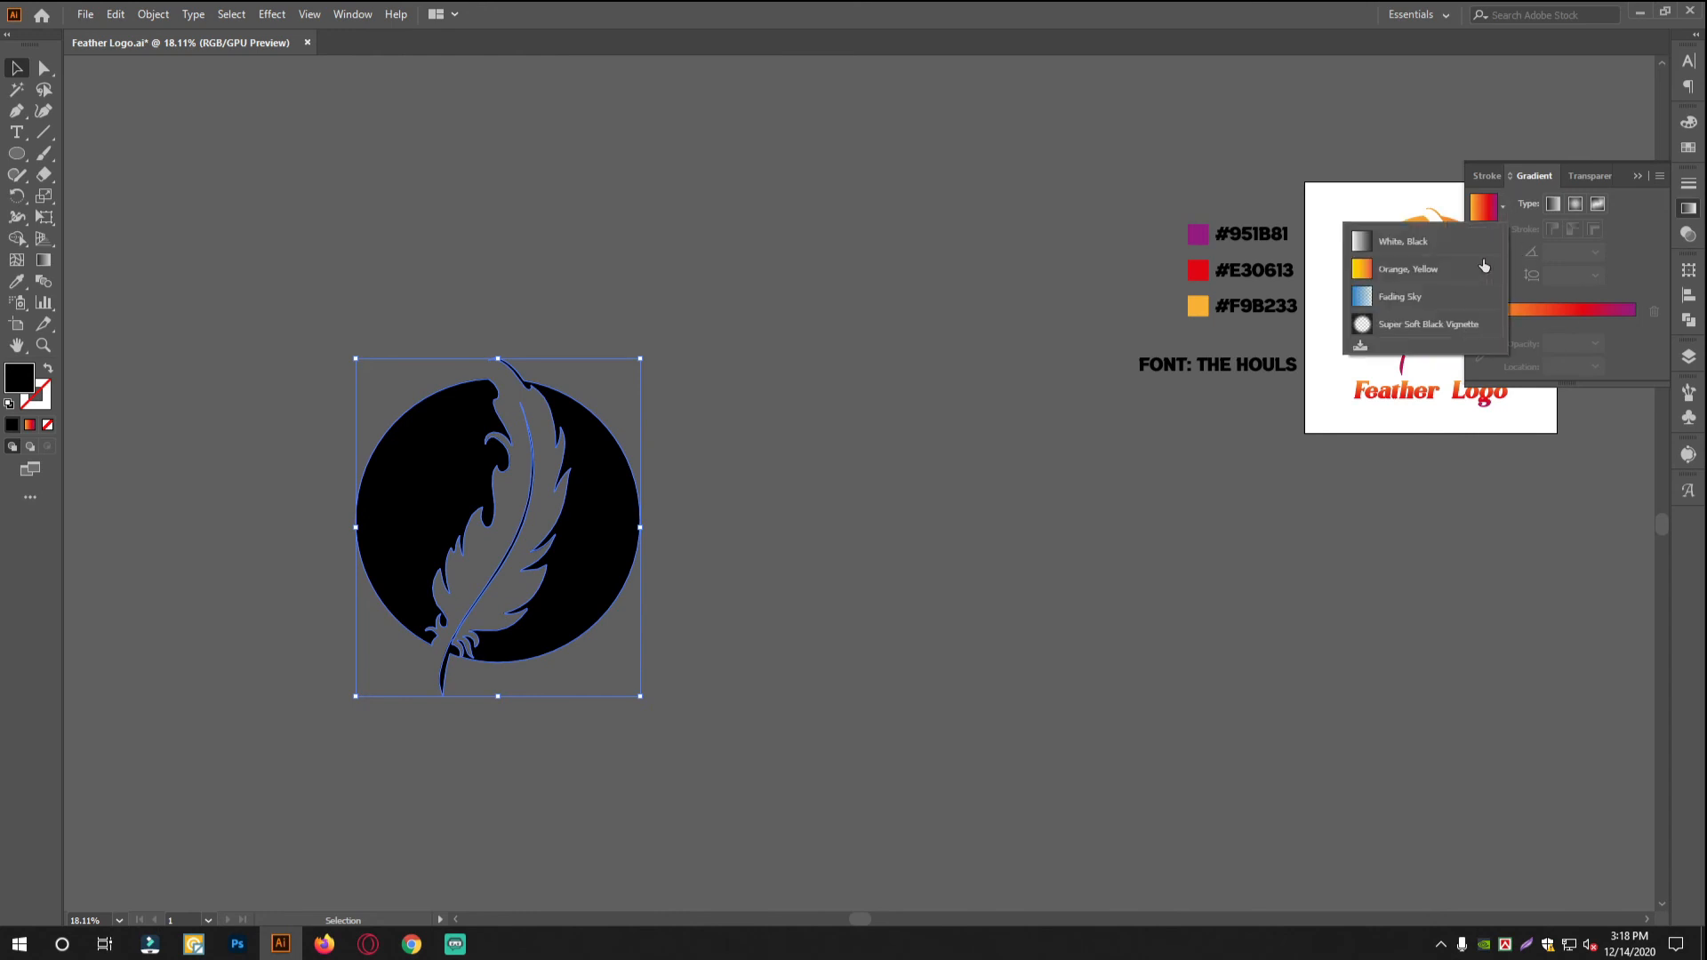
click(1442, 252)
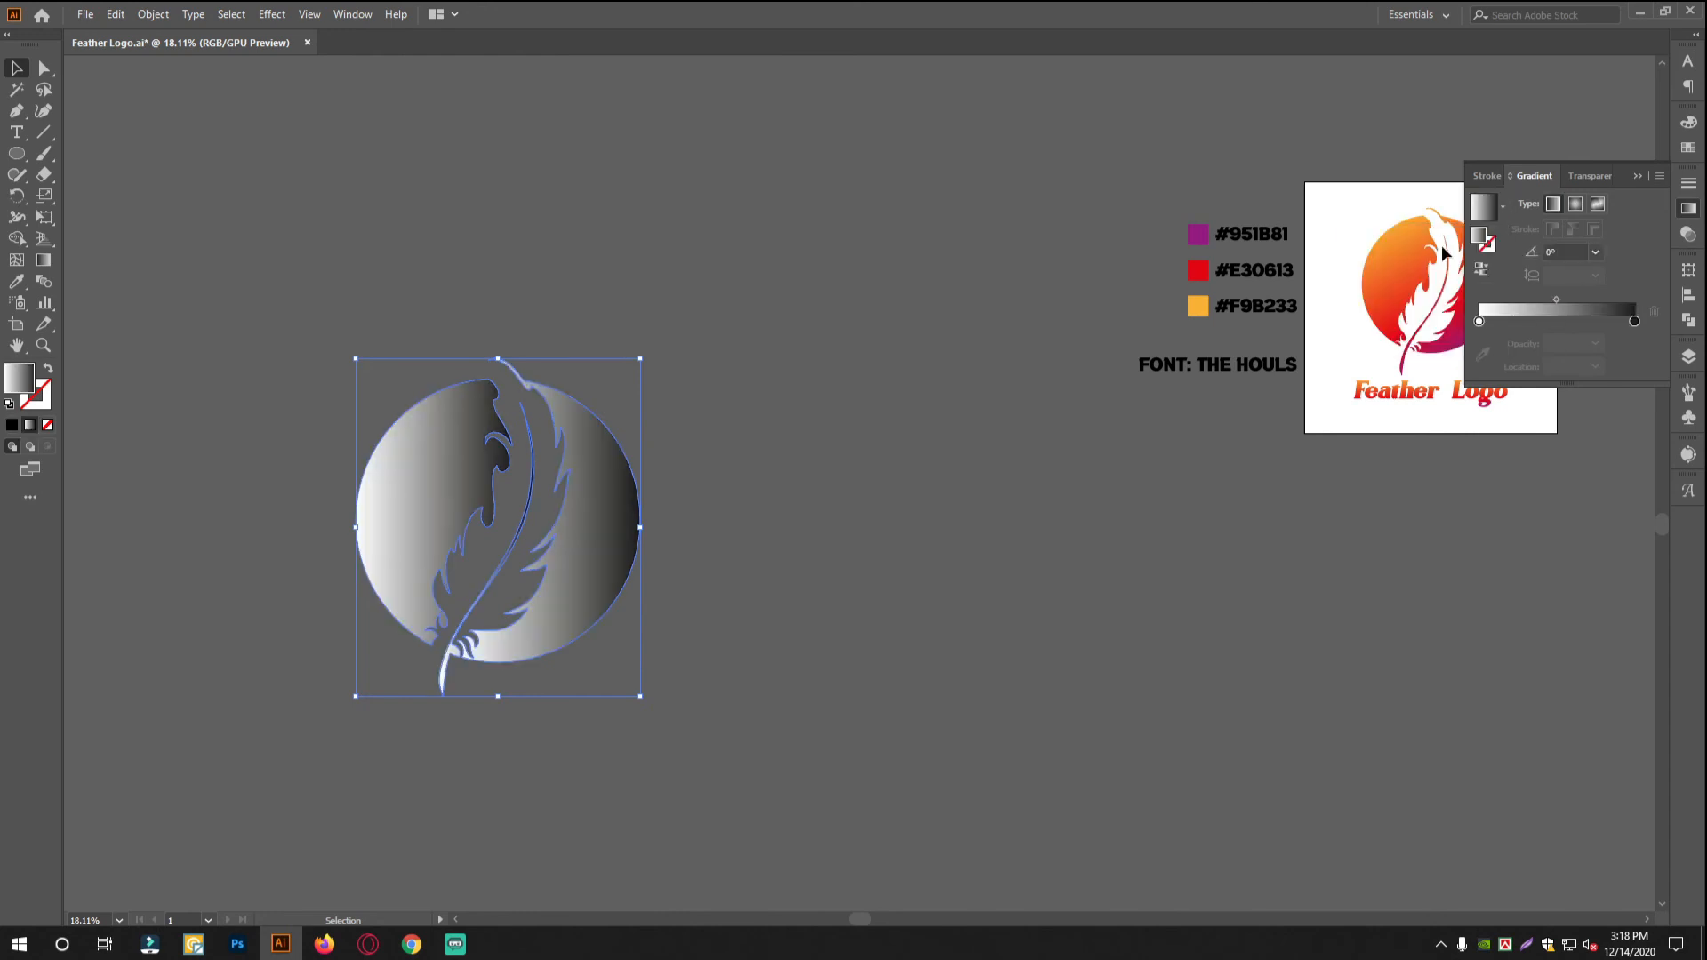
Colour the gradient's end stops from the swatches: black becomes purple #951B81 and white becomes orange #F9B233
double_click(1634, 320)
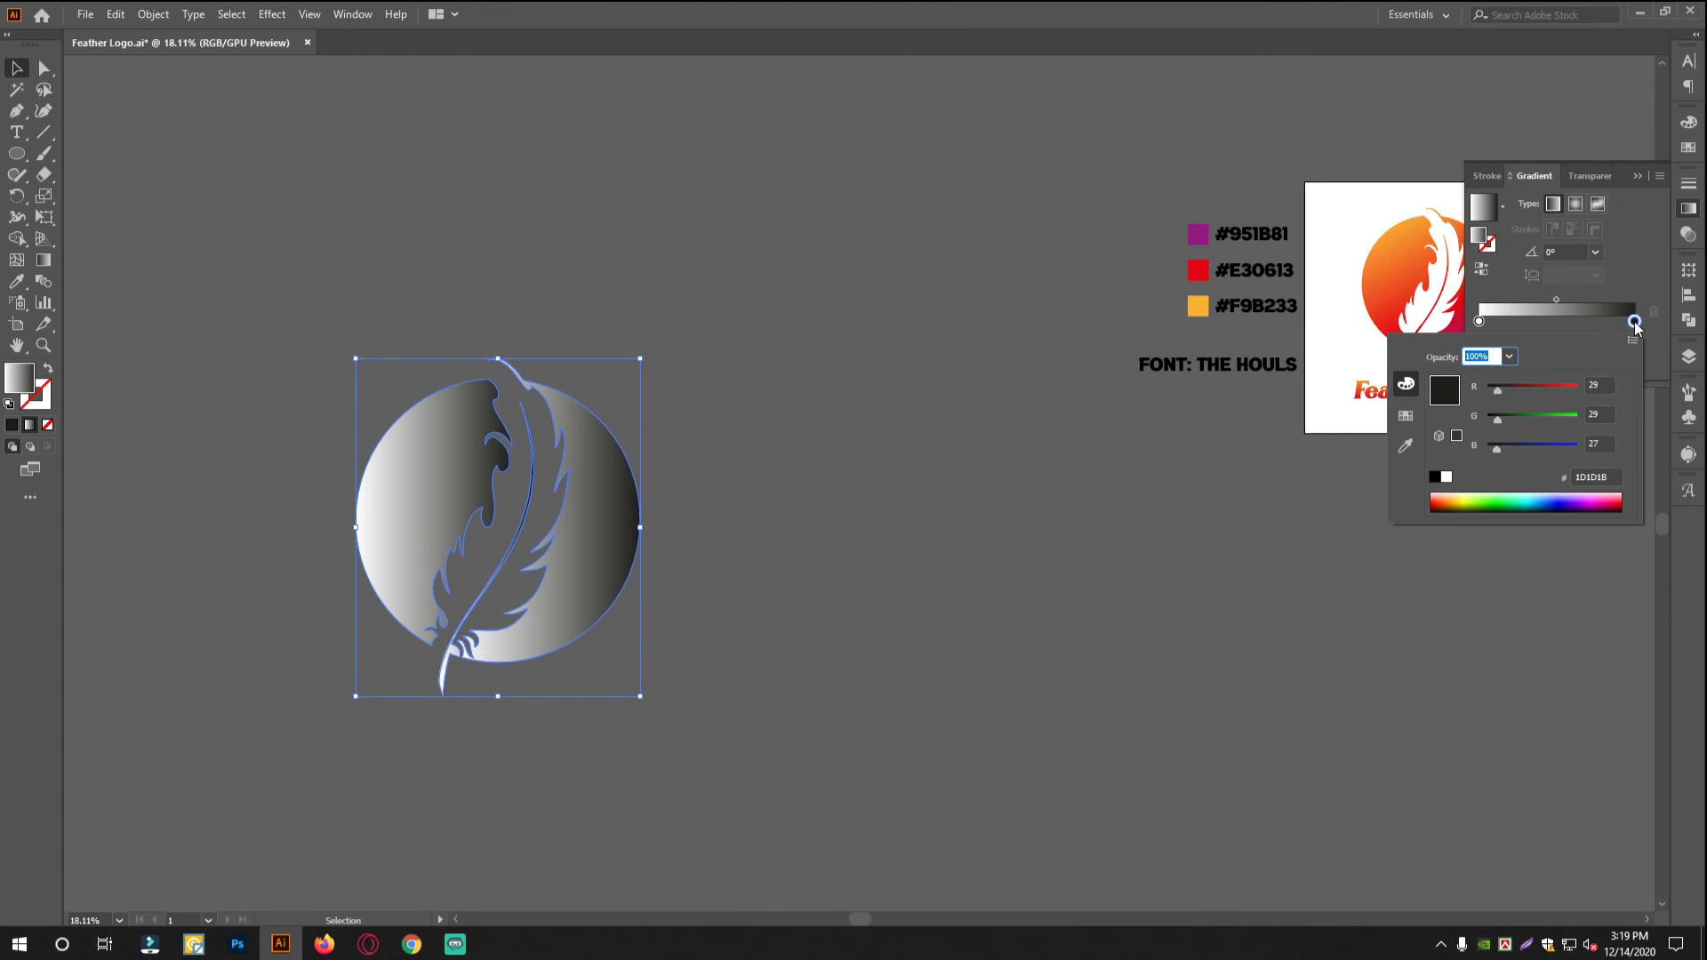
click(1404, 447)
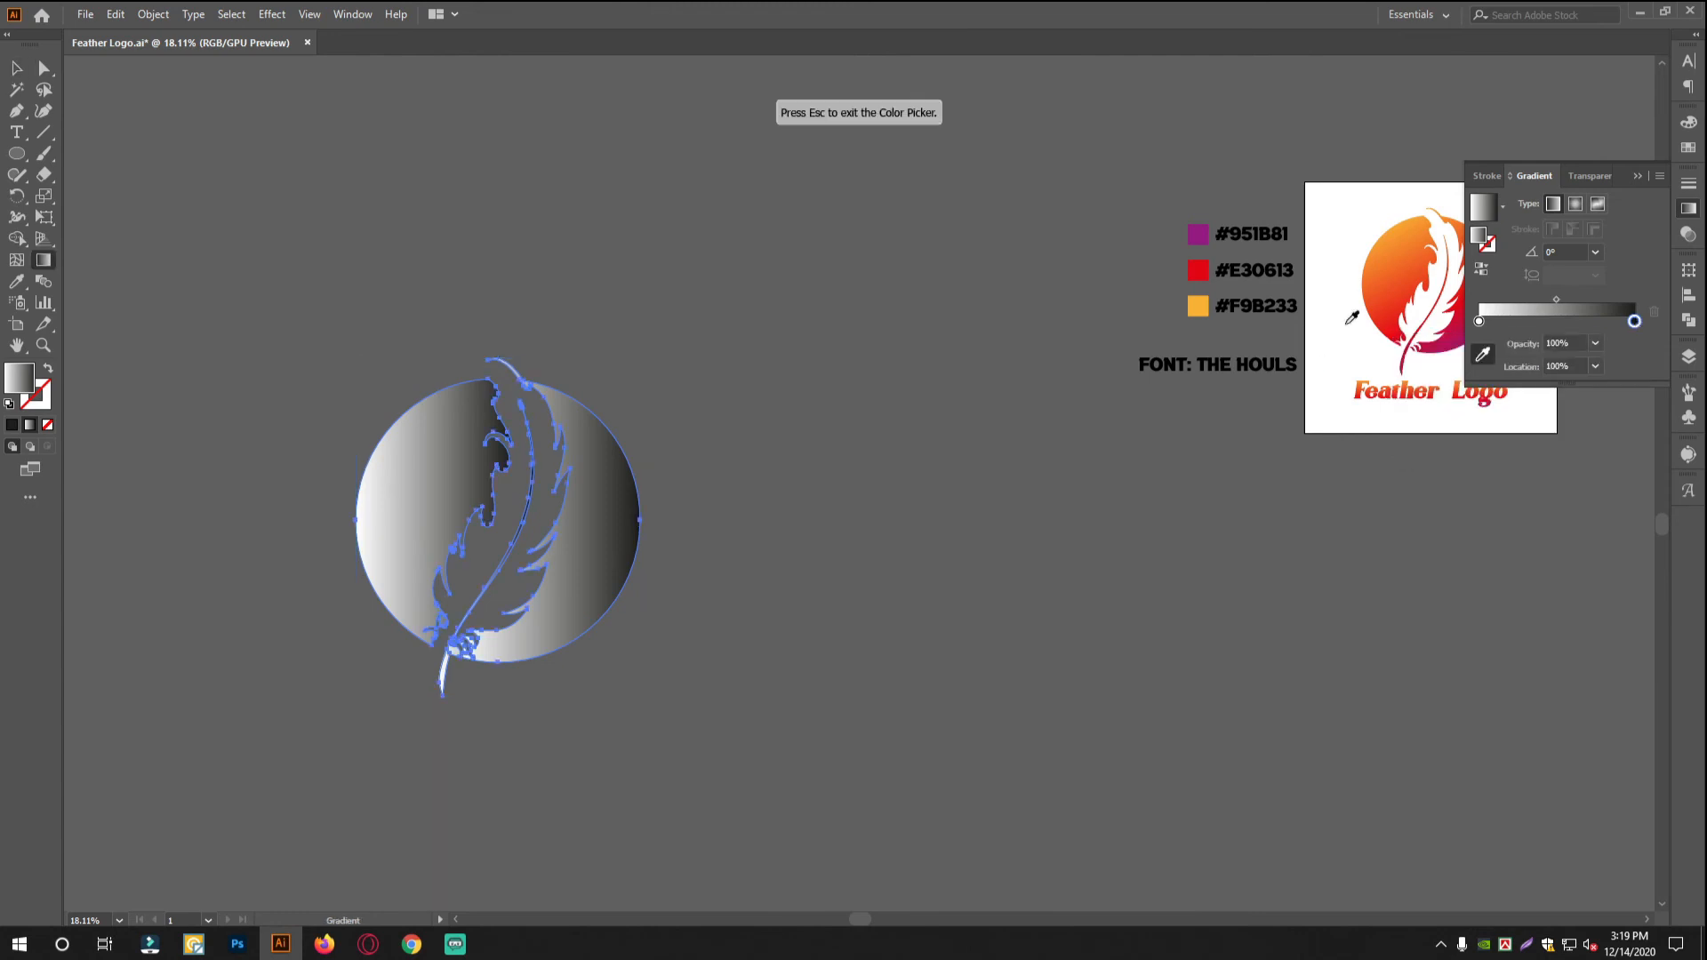
click(1197, 233)
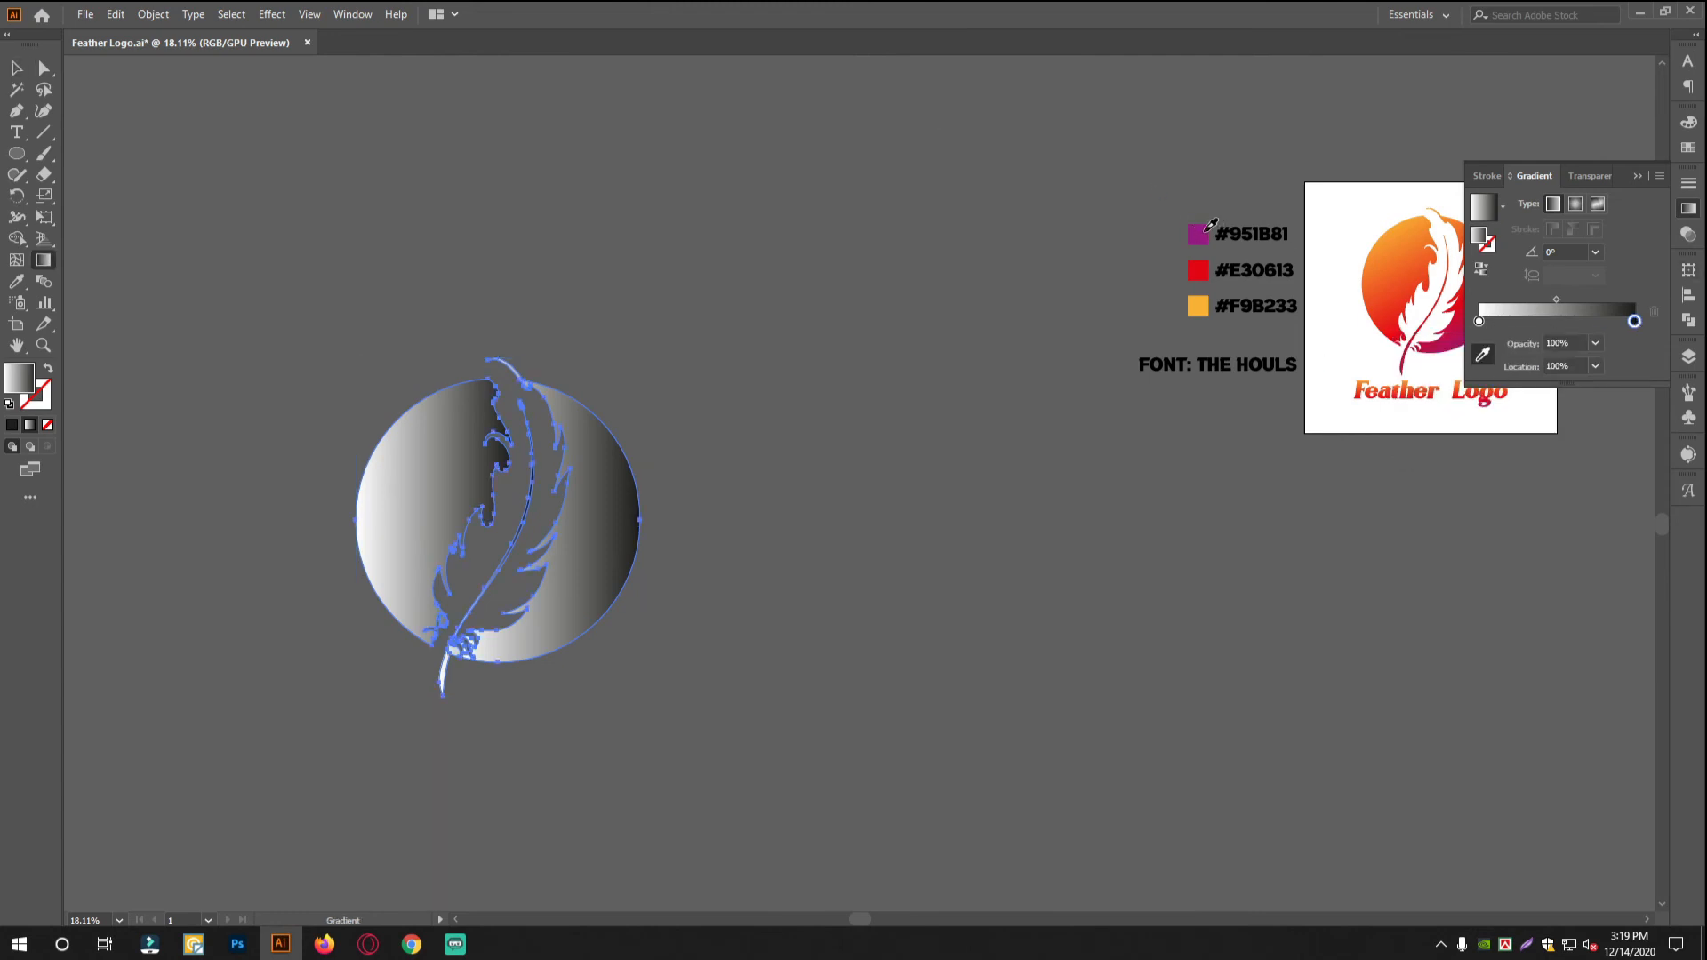
click(1479, 322)
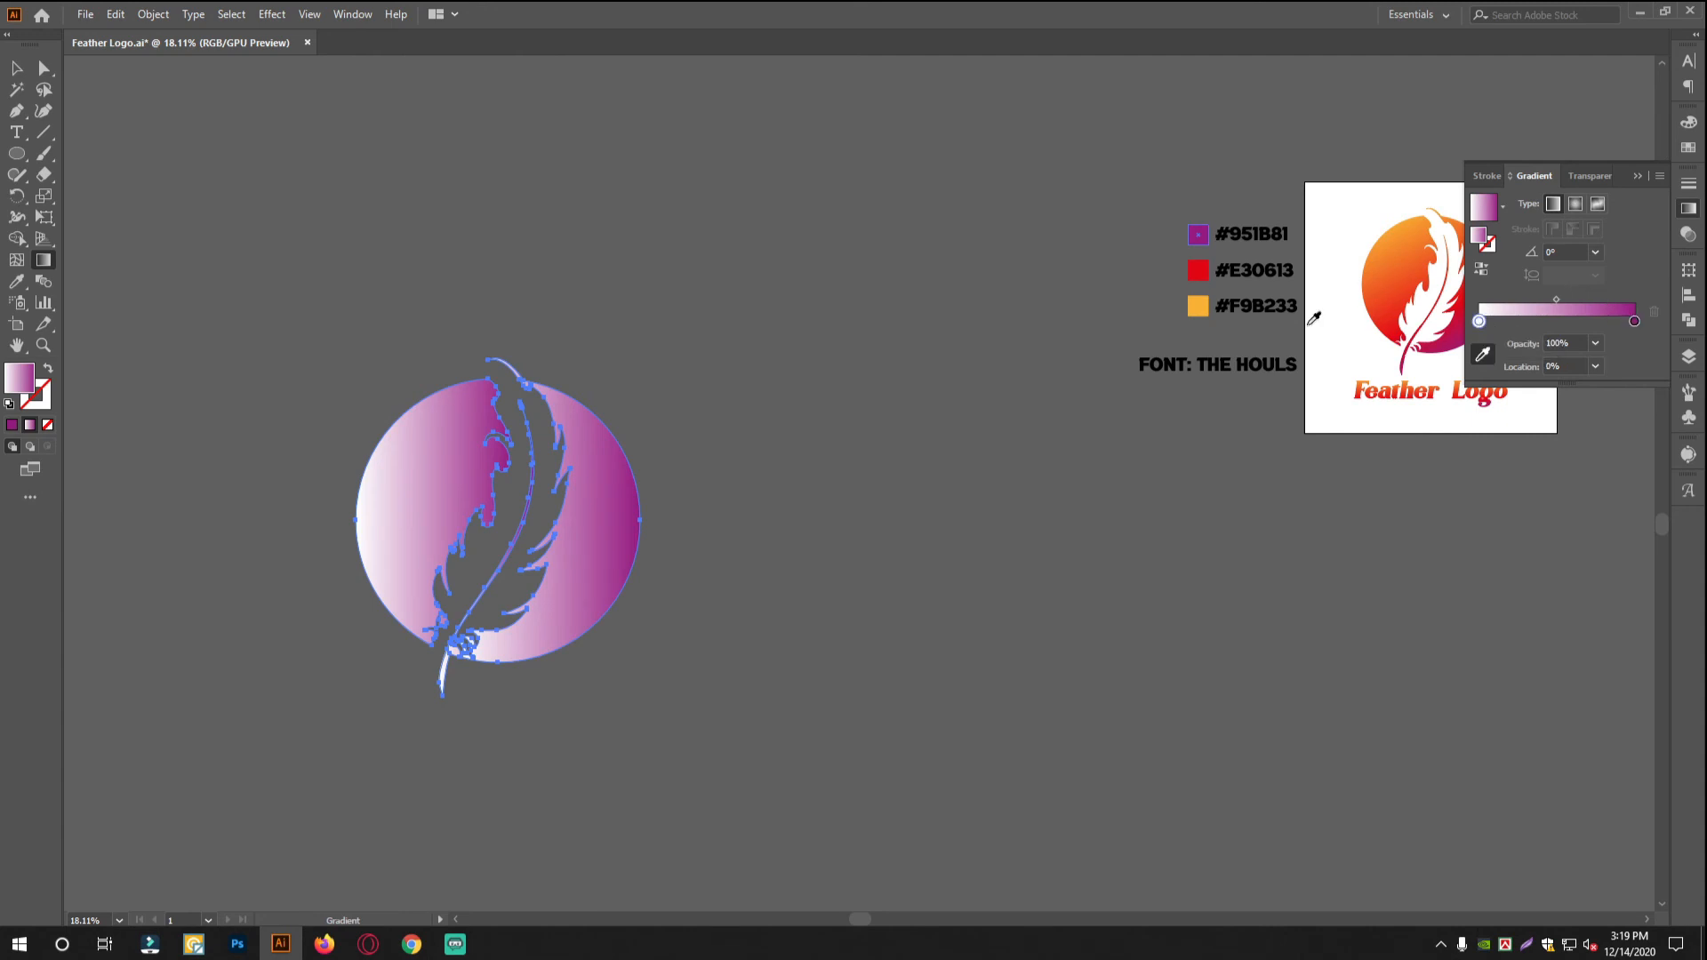
click(1200, 306)
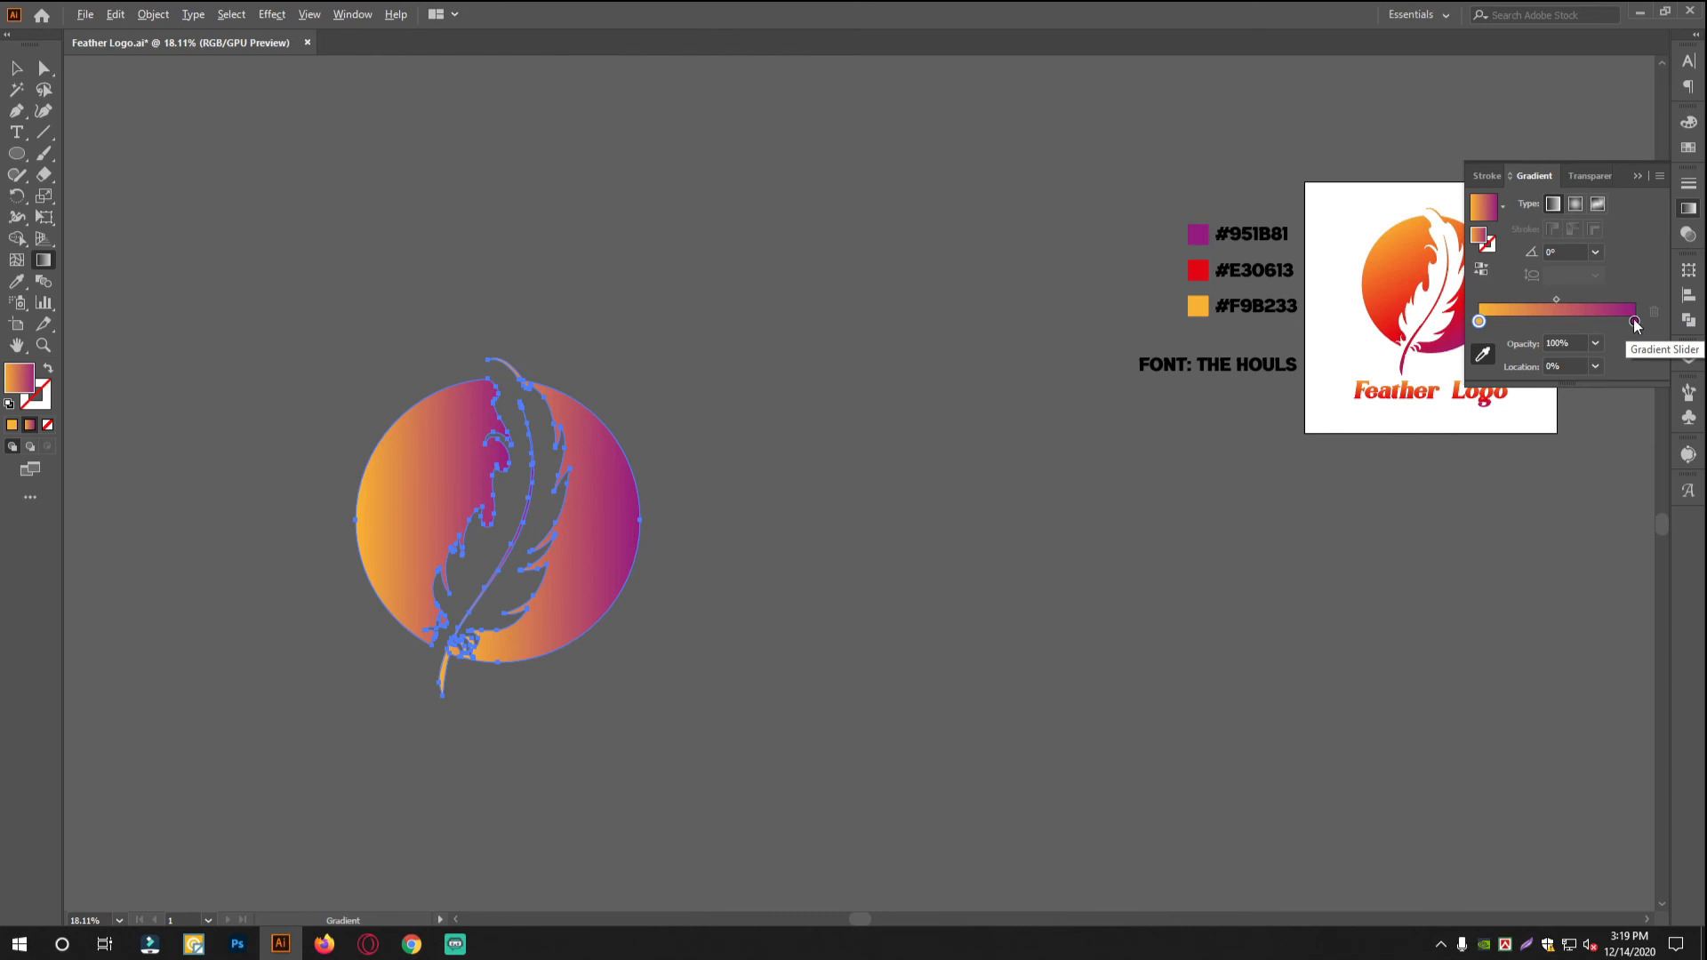
Add a middle stop at about 50% to the logo's gradient and sample the red #E30613 swatch for it
drag(1634, 324, 1559, 326)
click(1483, 355)
click(1200, 268)
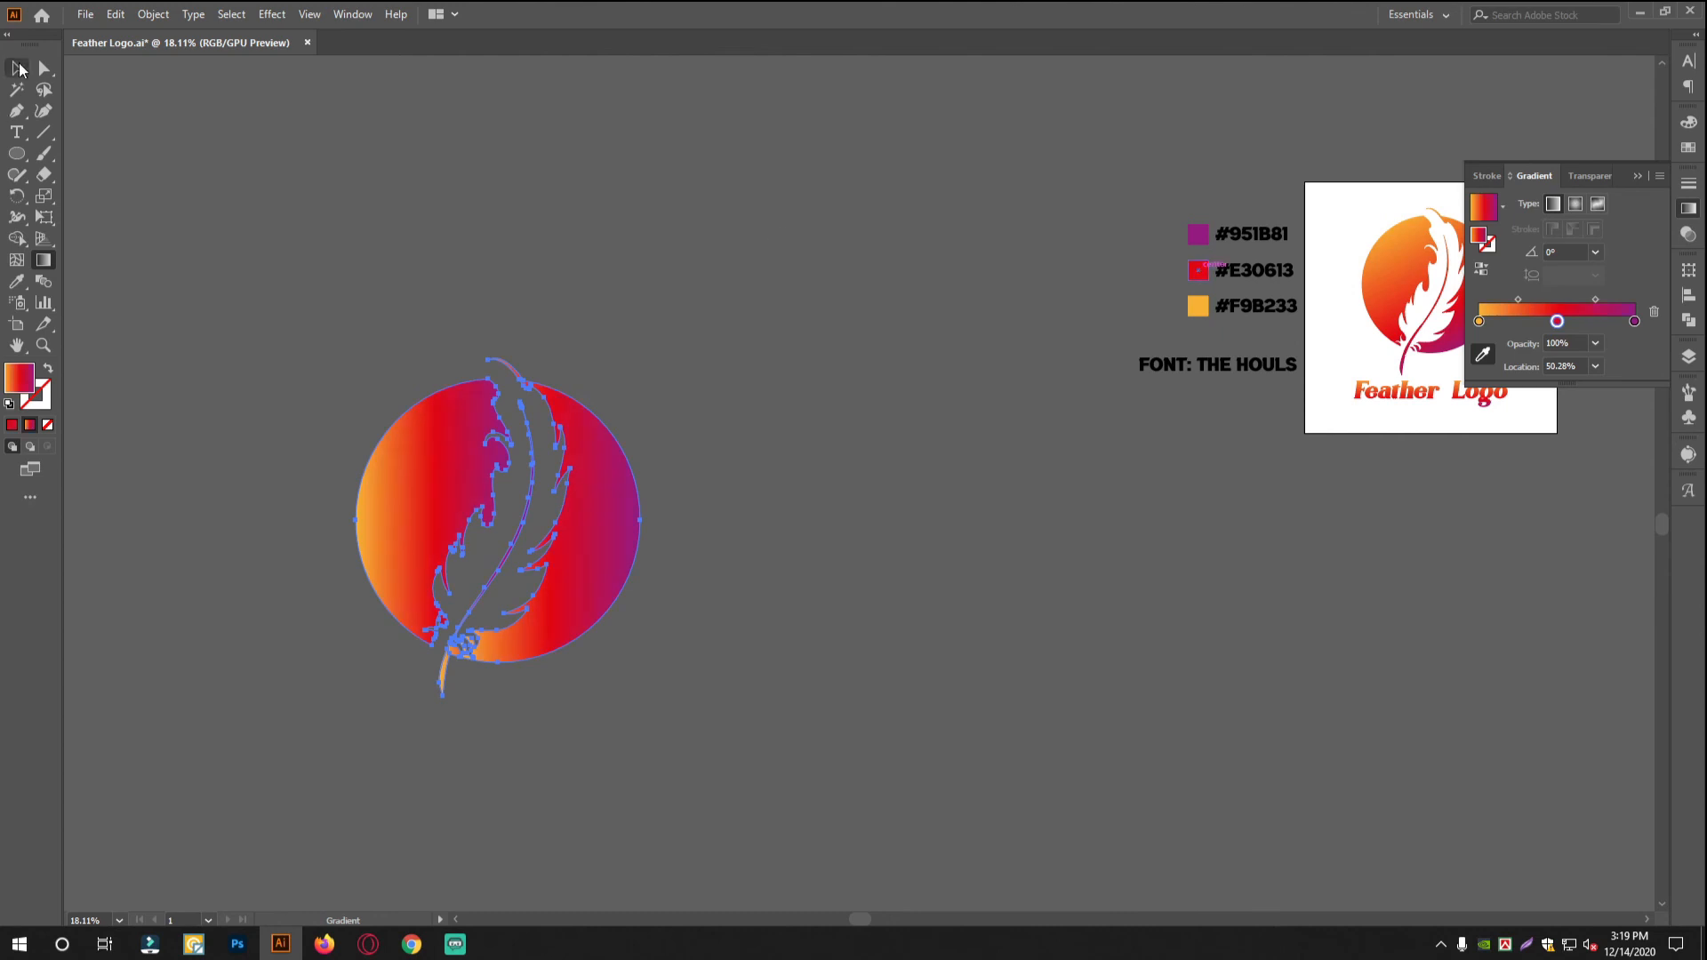
click(18, 68)
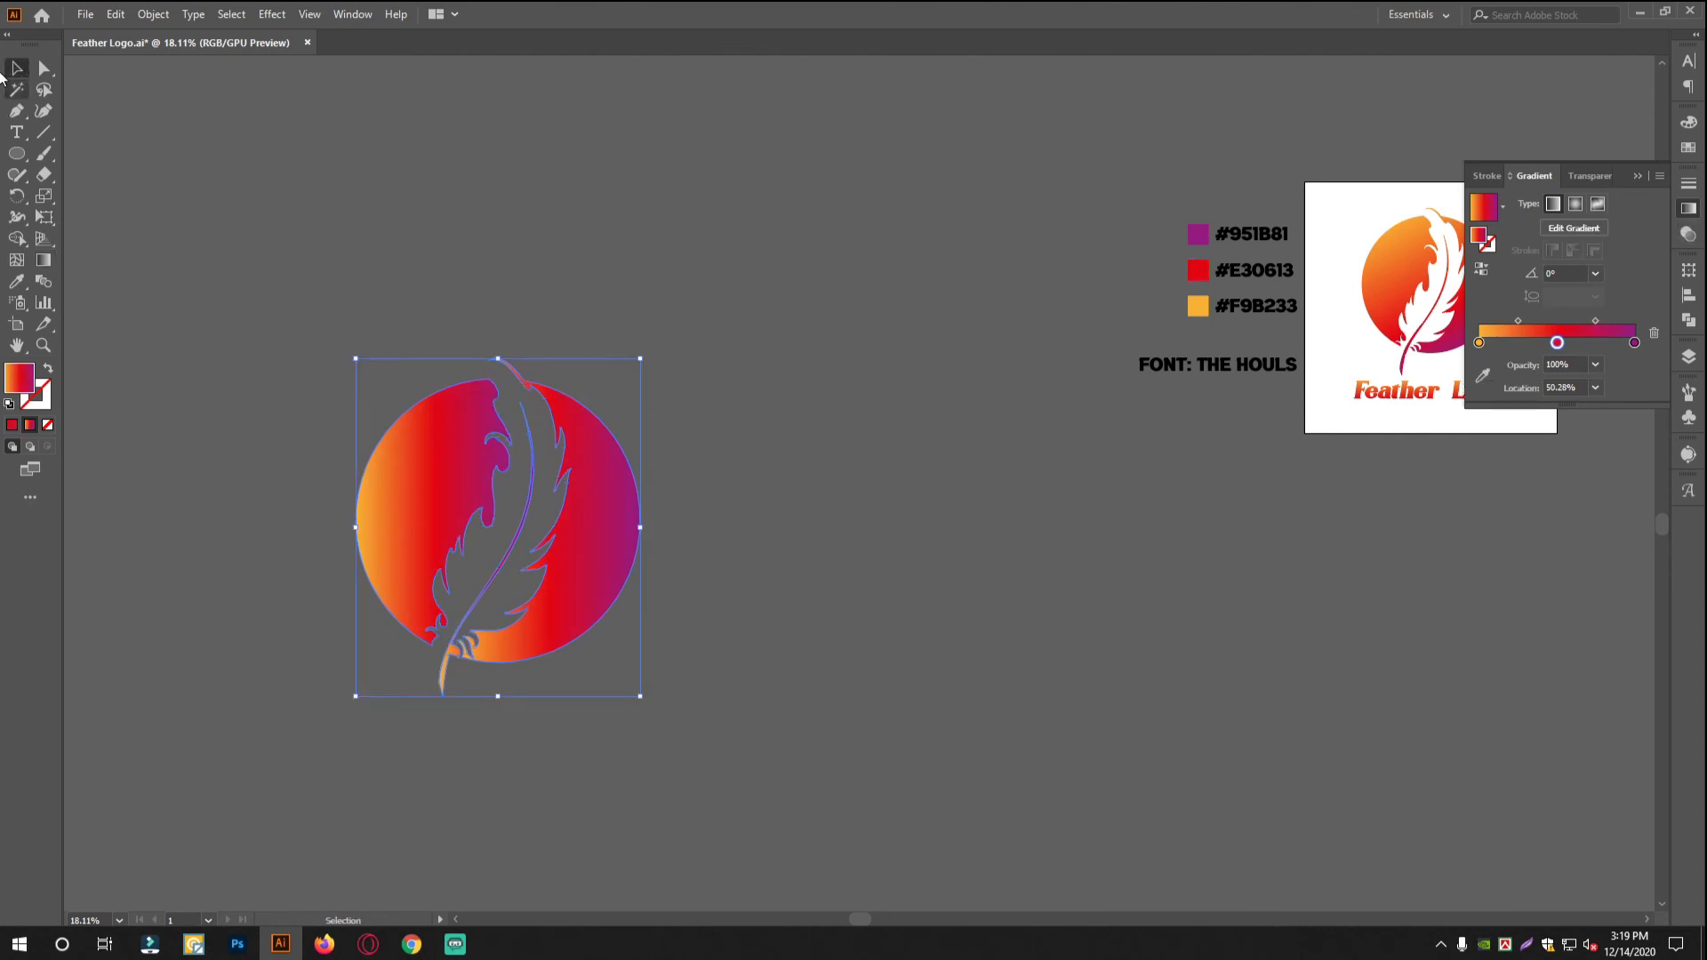
Redraw the gradient diagonally across the logo at about -62°, from orange at the circle's upper left to purple at its lower right
click(49, 261)
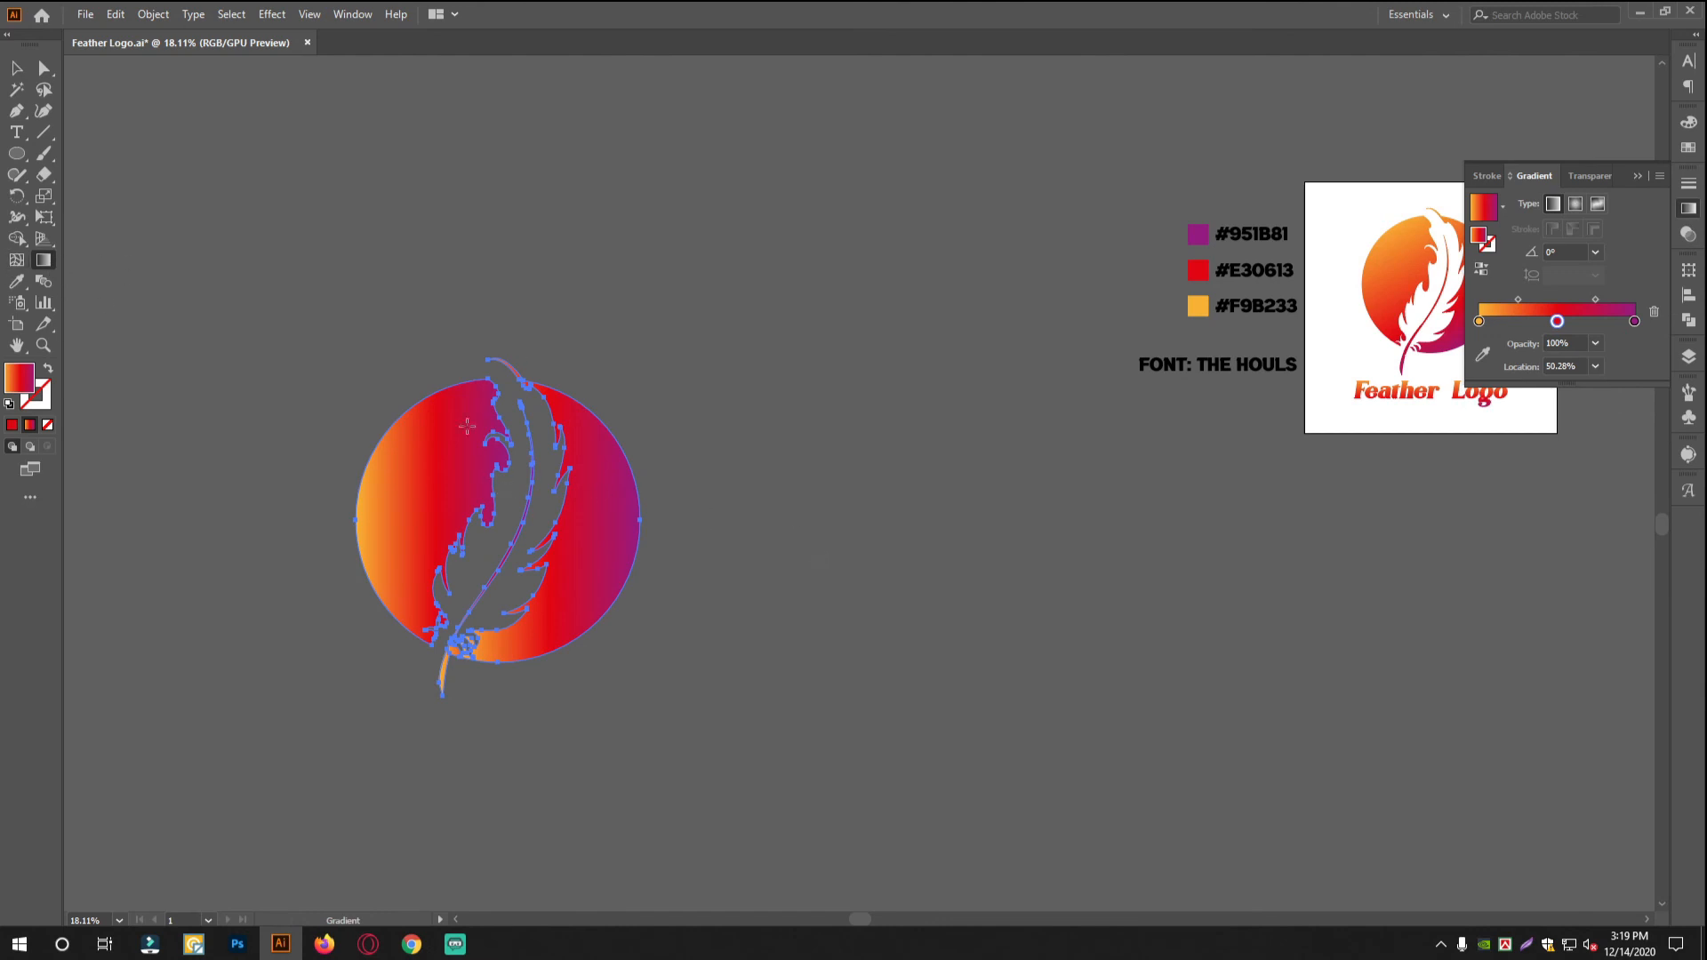
drag(432, 372, 585, 658)
drag(398, 373, 480, 471)
drag(583, 642, 573, 635)
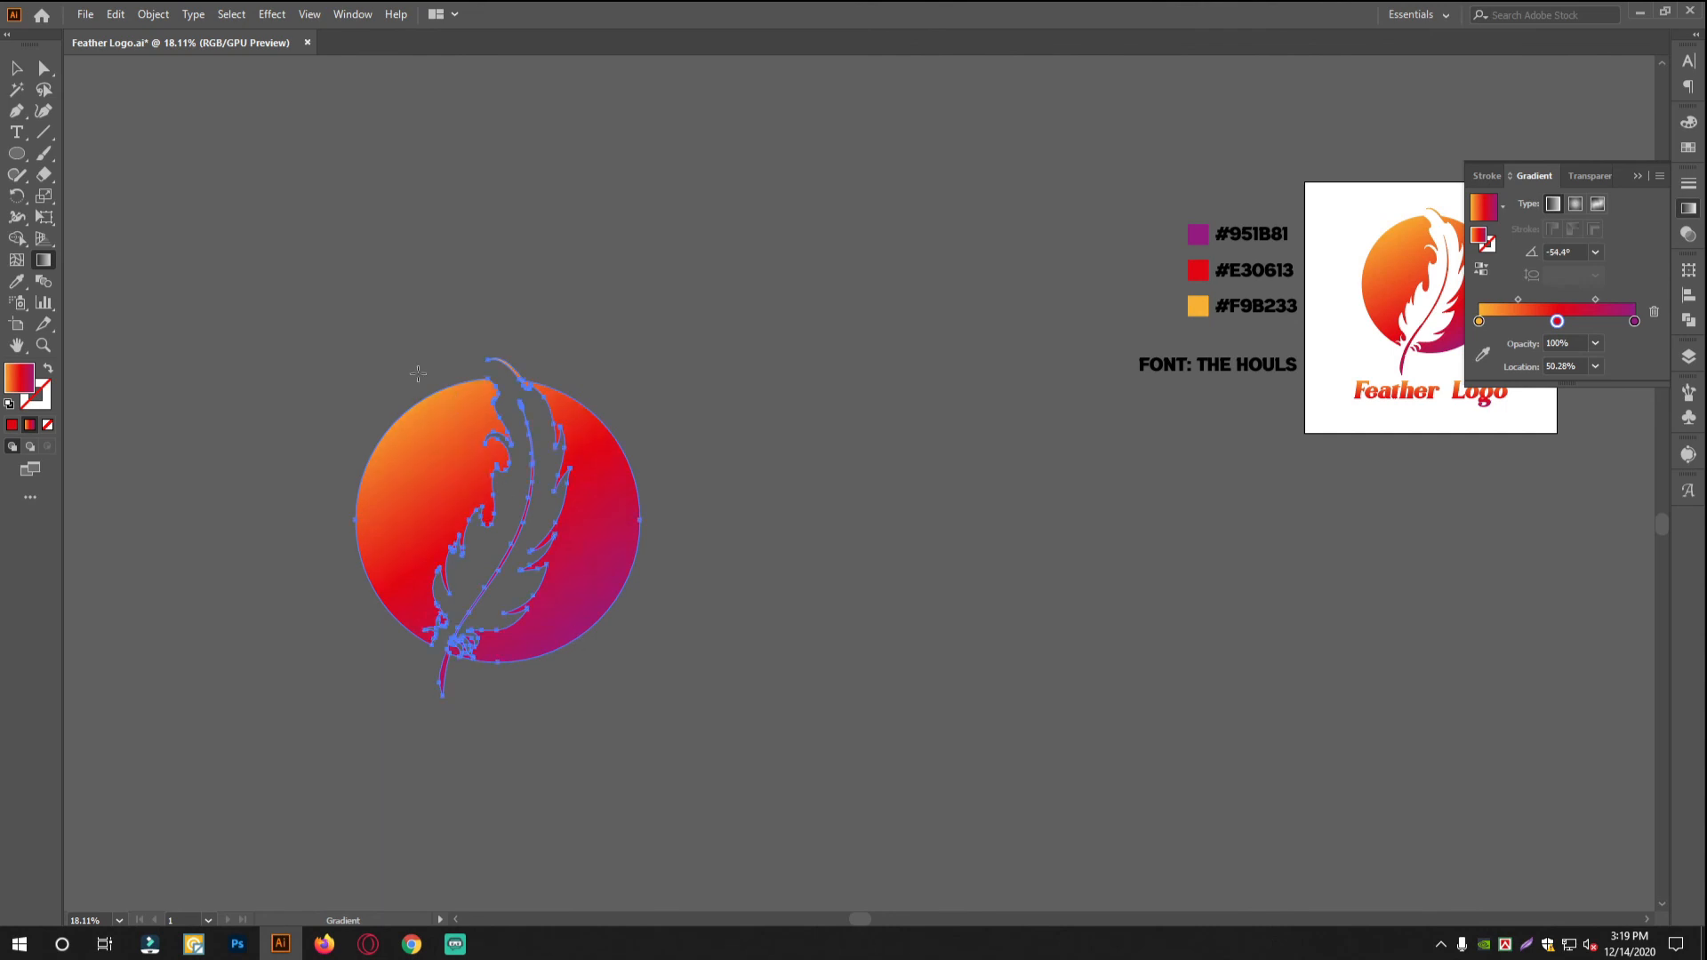
drag(428, 369, 588, 671)
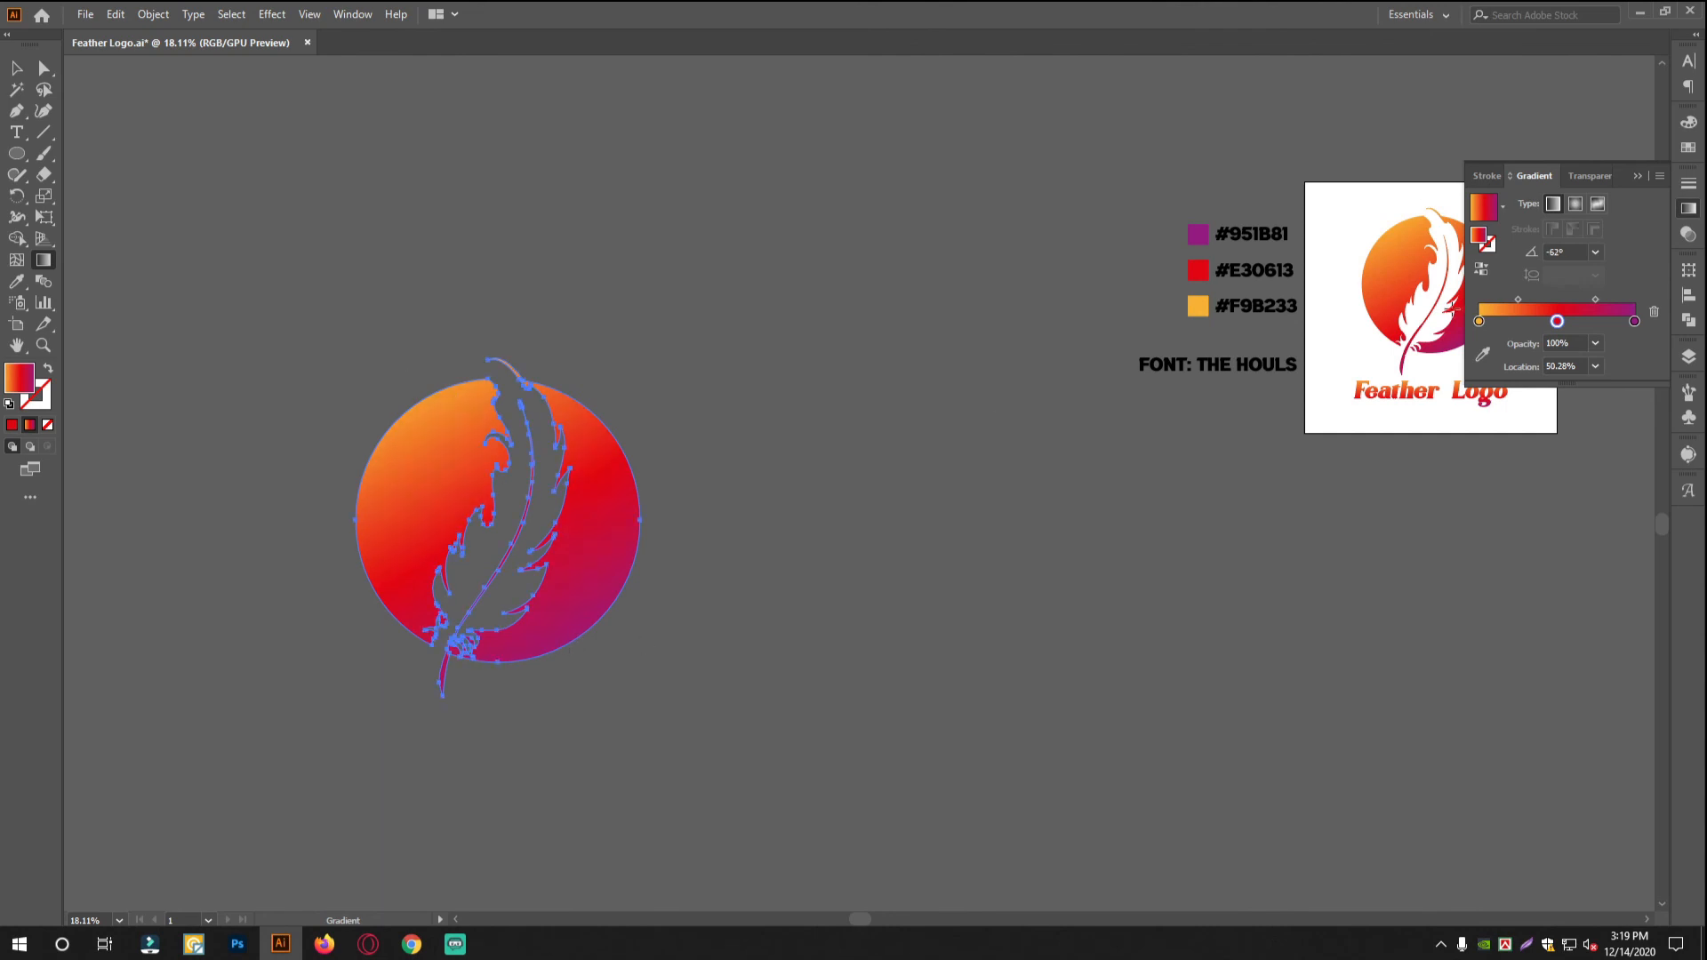
Move the red stop closer to the purple end with the red-purple midpoint at about 39%, and deselect the logo
drag(1557, 321, 1608, 305)
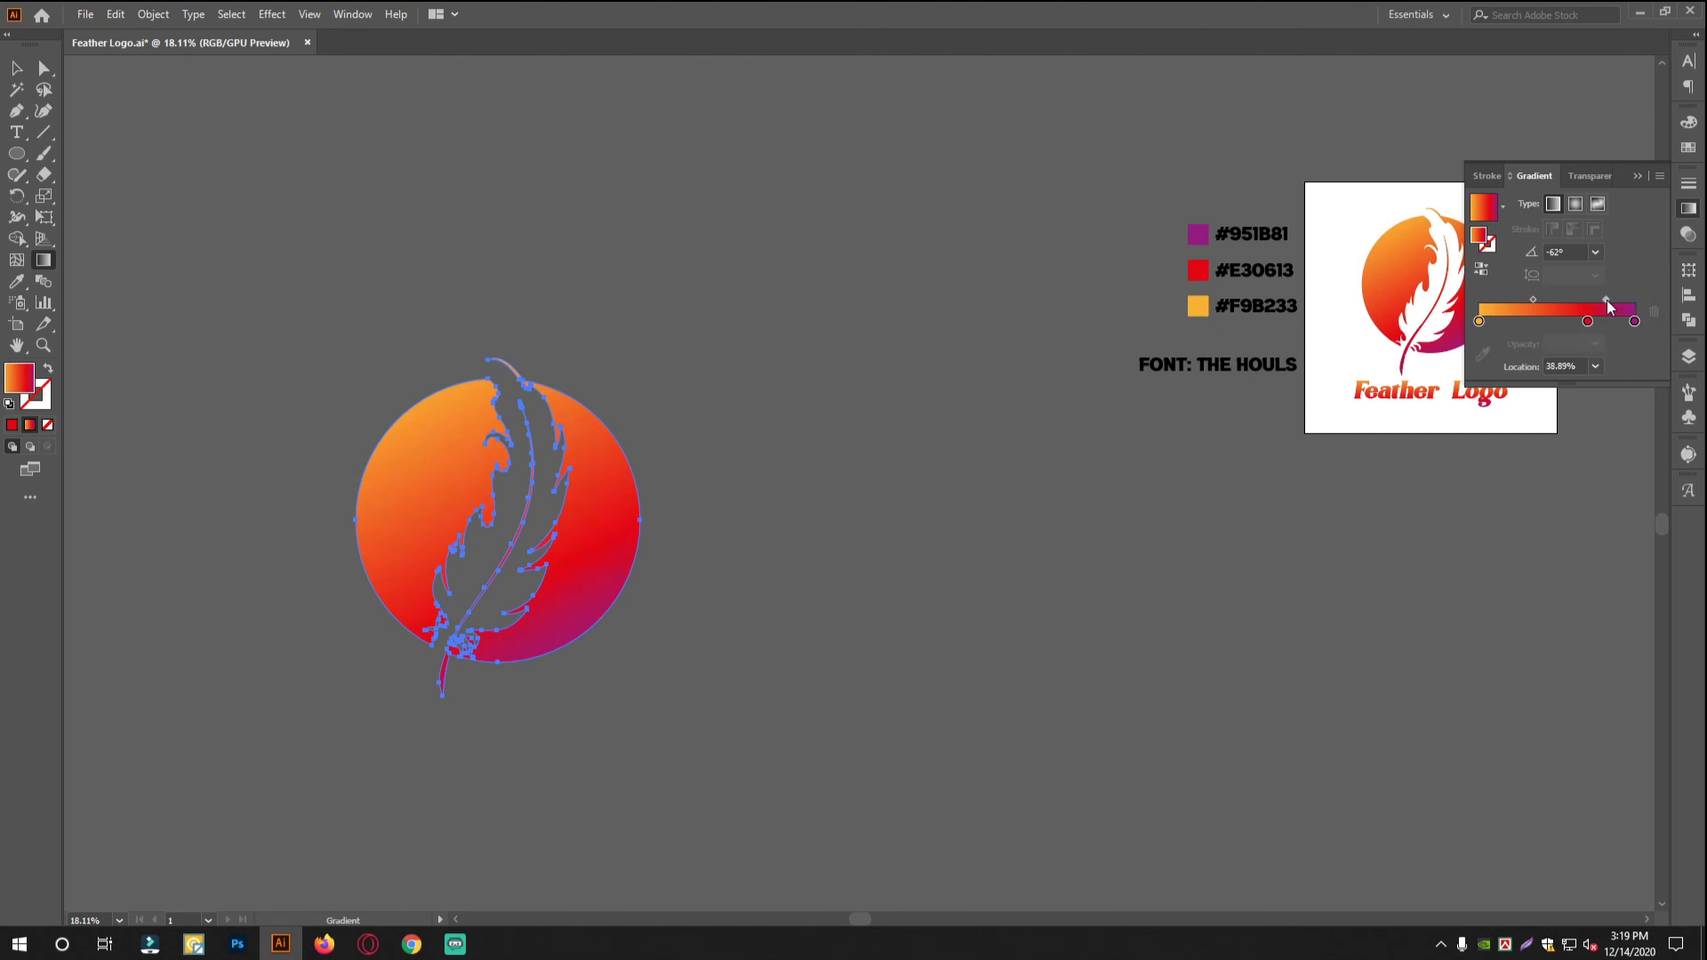
click(44, 69)
click(17, 68)
click(412, 191)
Copy the font label to below the feather circle and change the copy's text to FEATHER LOGO
drag(540, 545, 782, 583)
drag(1138, 357, 524, 682)
key(t)
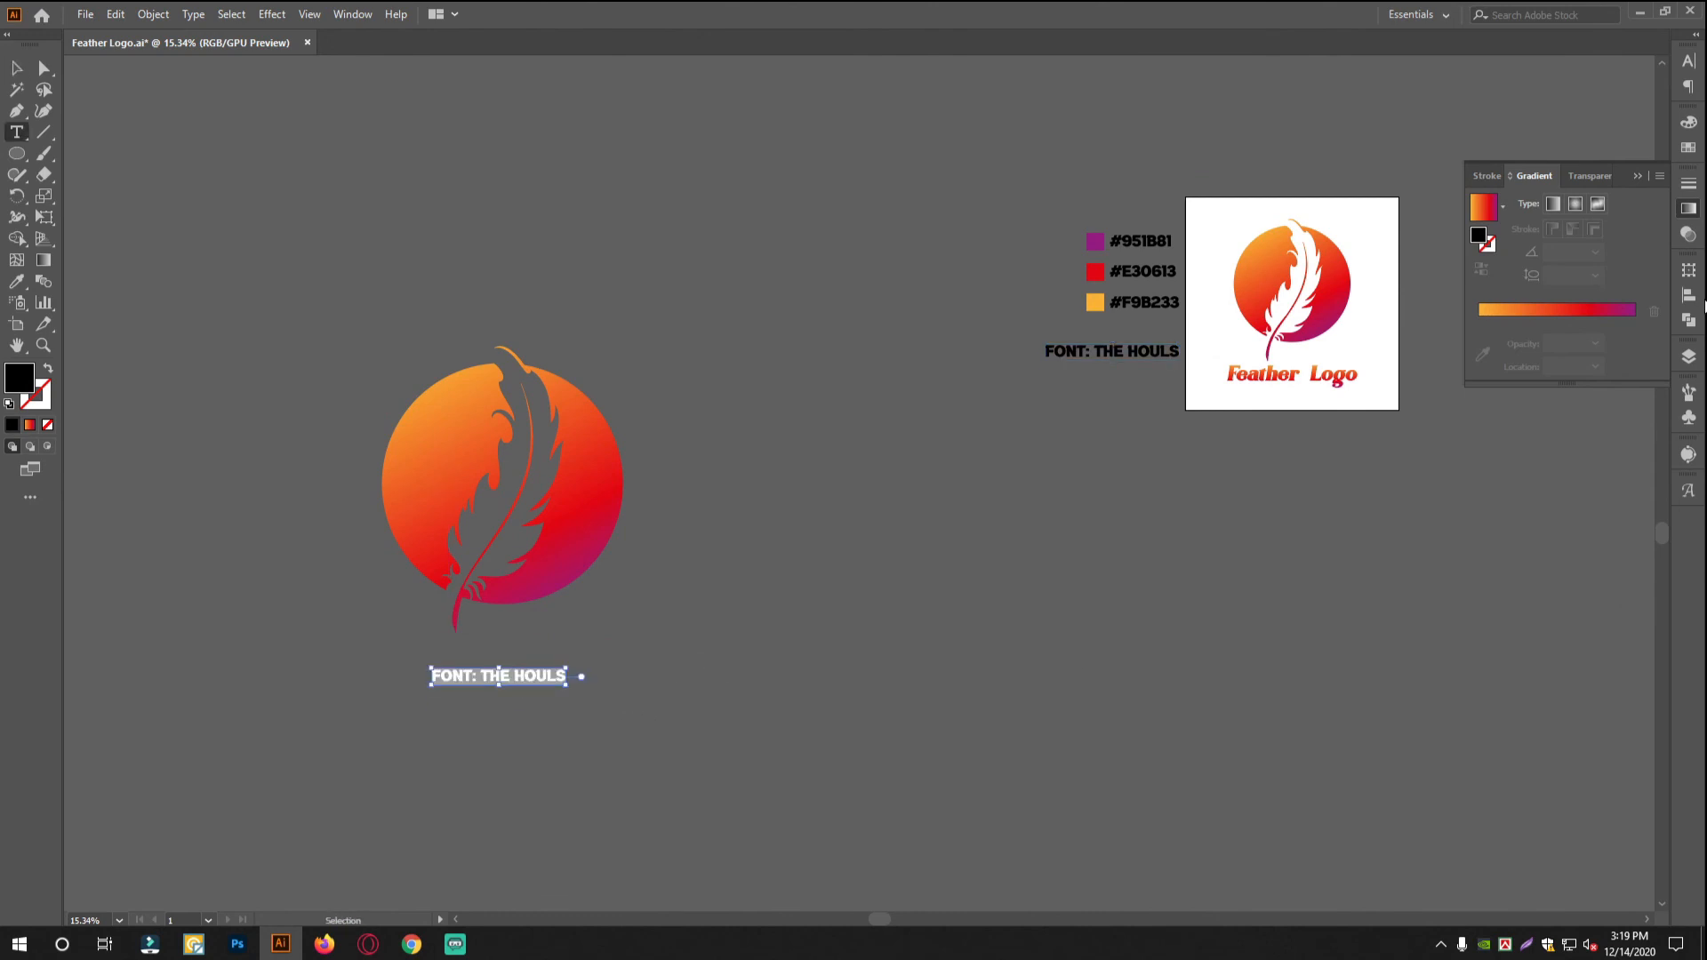
text(FEATHER LOGO)
click(16, 68)
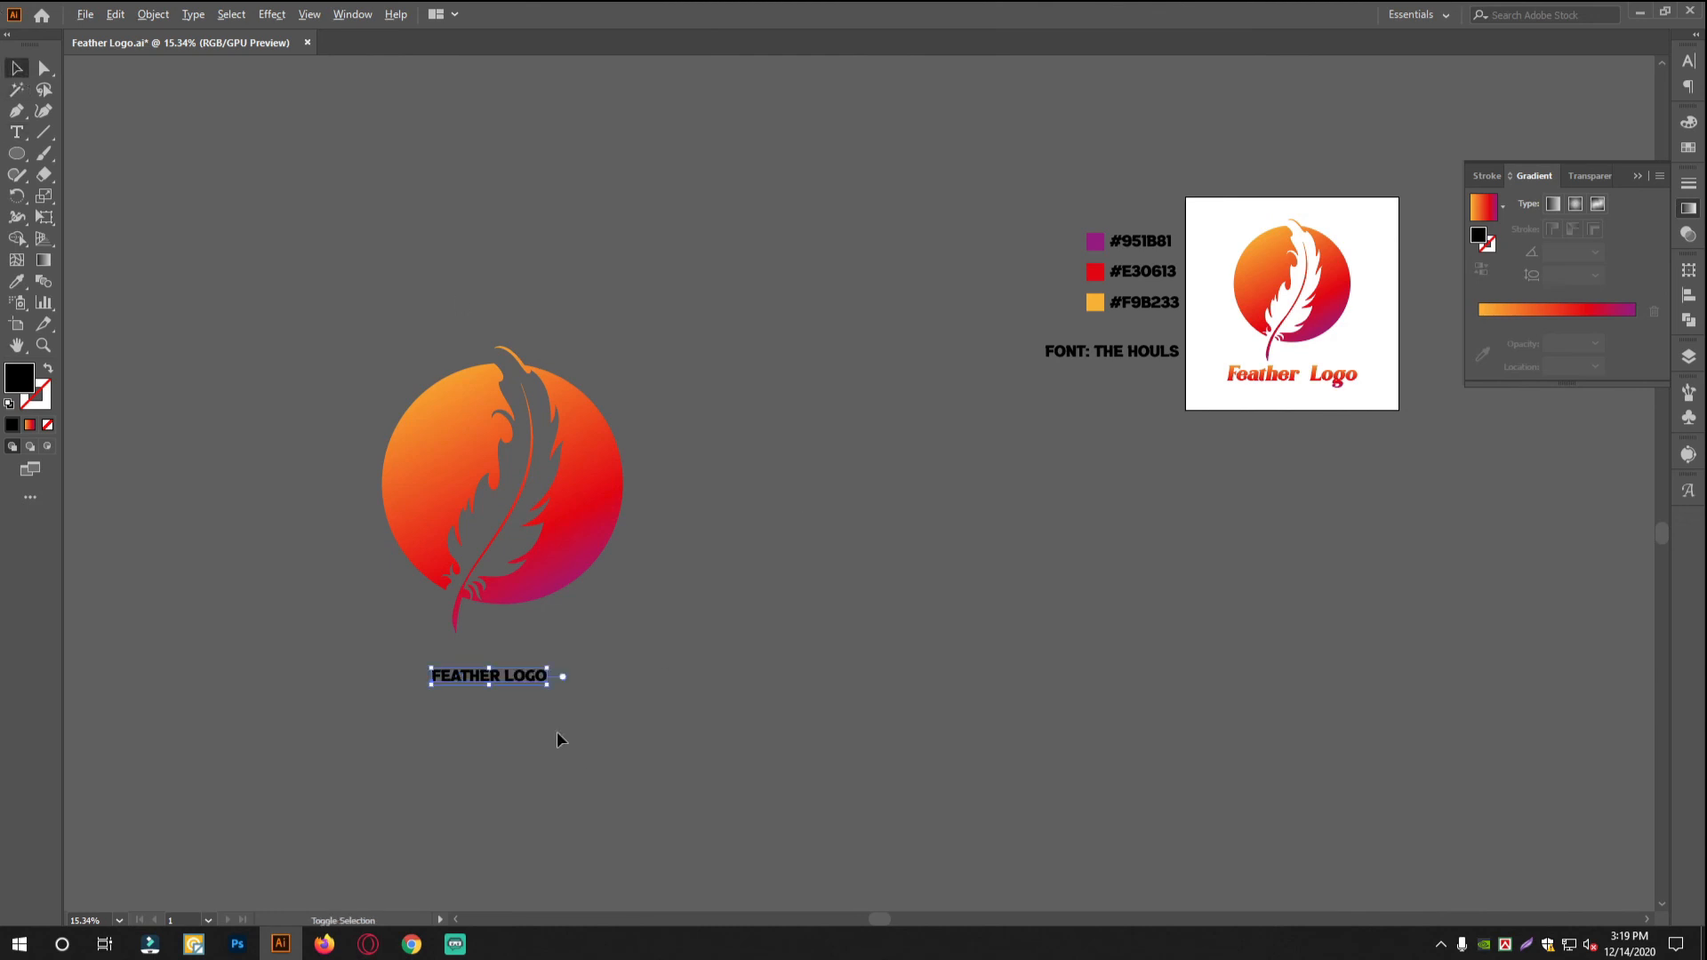
Enlarge the logo text and set its font to The Houls
drag(545, 675, 637, 675)
click(1688, 61)
click(1561, 79)
text(the ho)
key(Return)
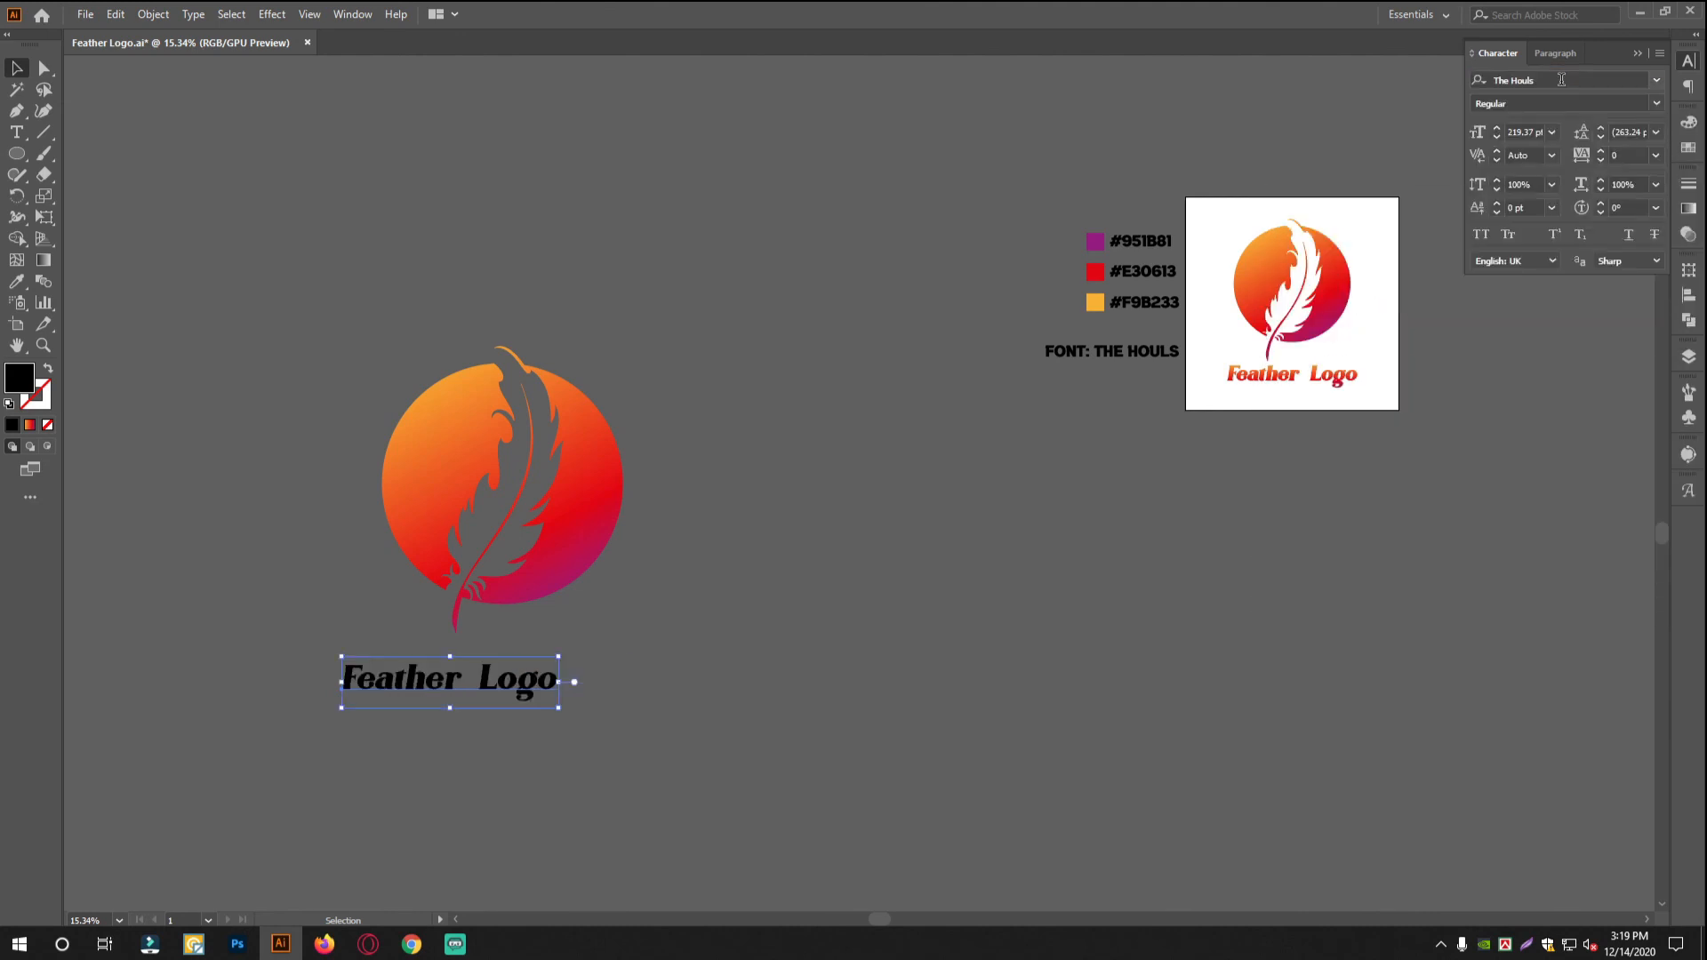
Scale up the Feather Logo text until it is wider than the circle and place it just below the feather's stem
scroll(231, 649, up, 1)
drag(700, 691, 827, 693)
click(1144, 644)
scroll(952, 628, down, 2)
scroll(830, 689, up, 2)
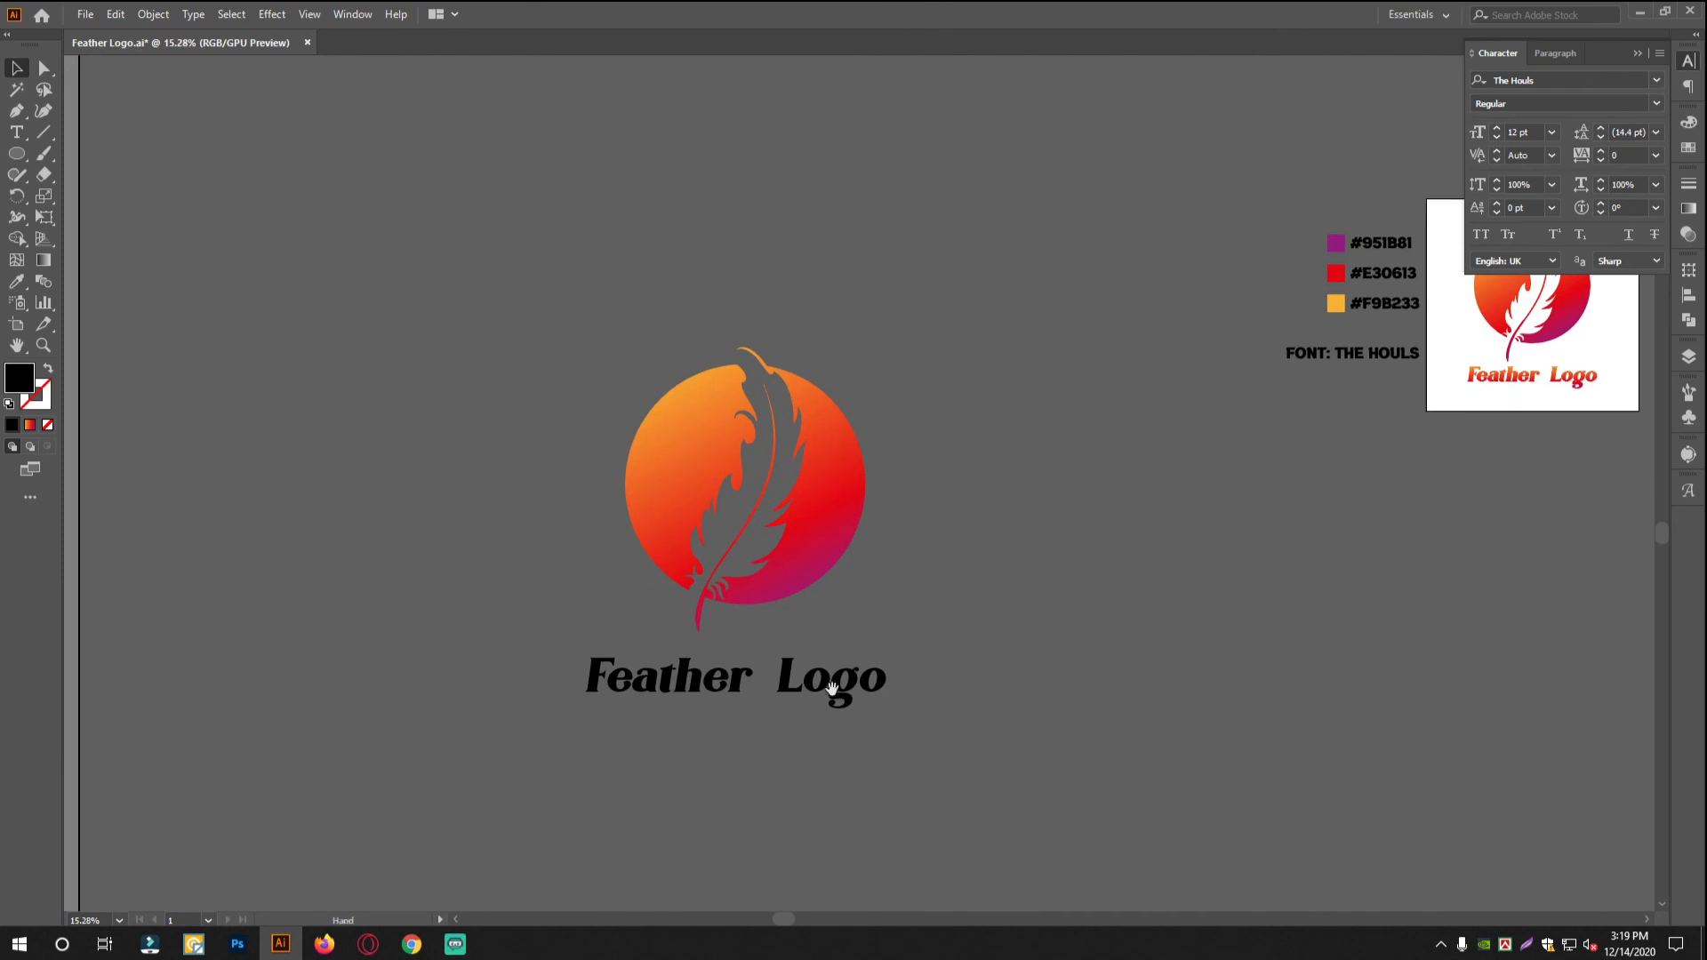
scroll(796, 682, down, 2)
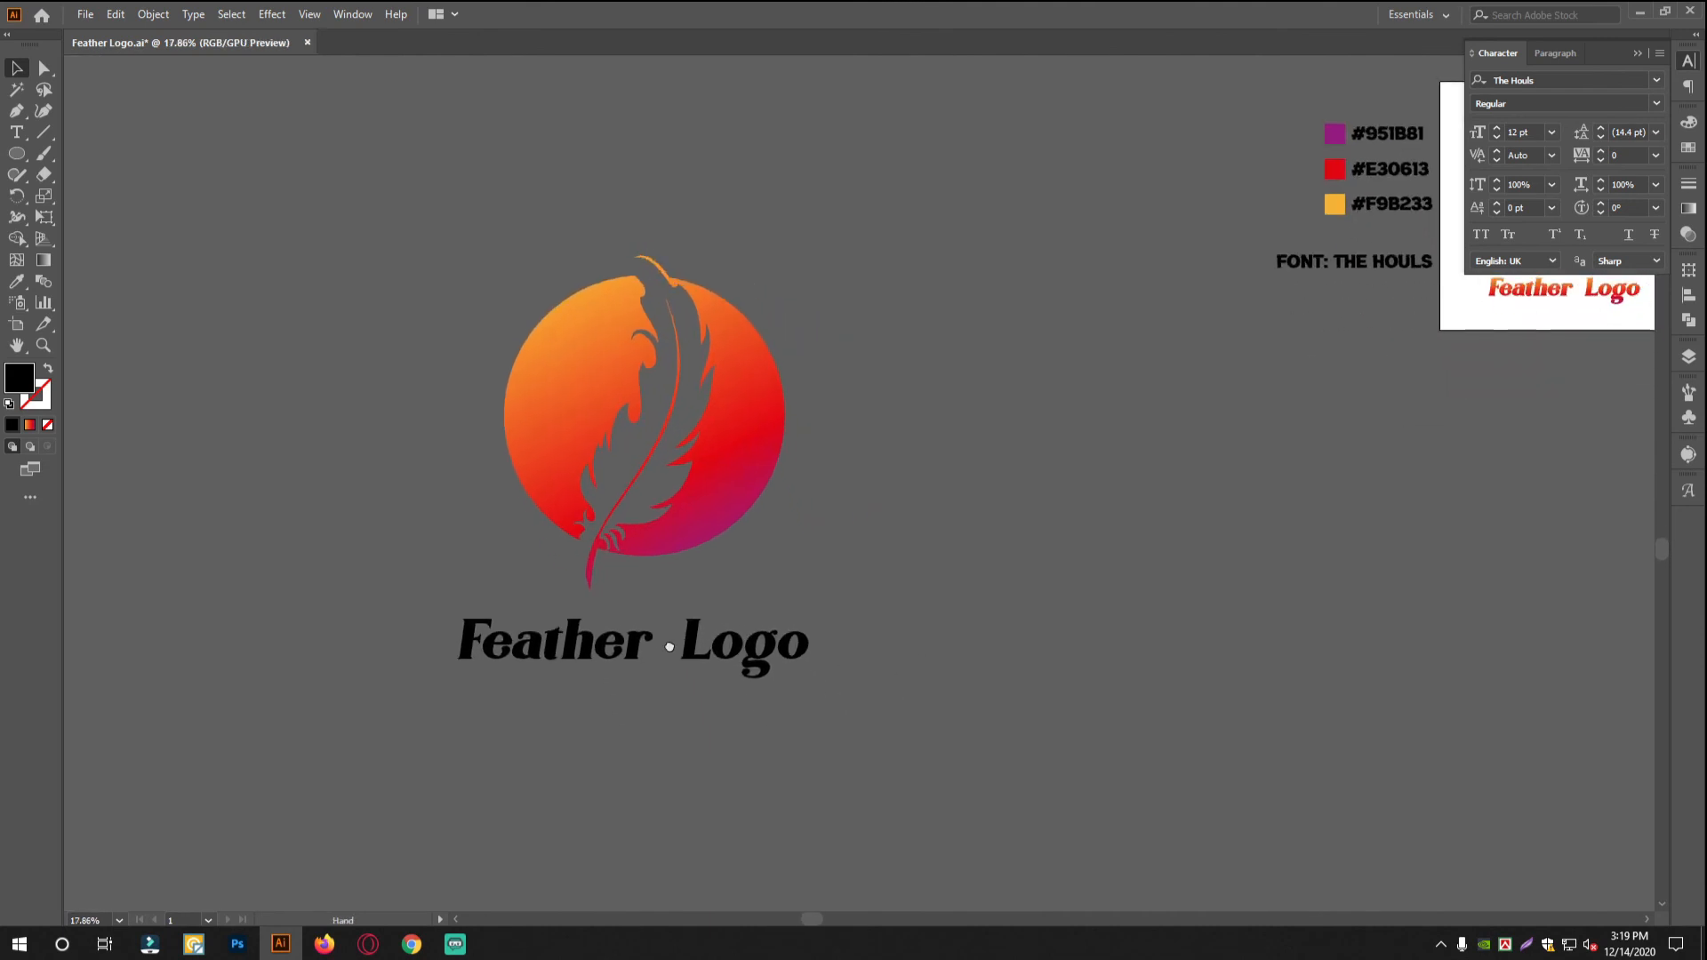
scroll(676, 647, down, 1)
scroll(926, 484, up, 1)
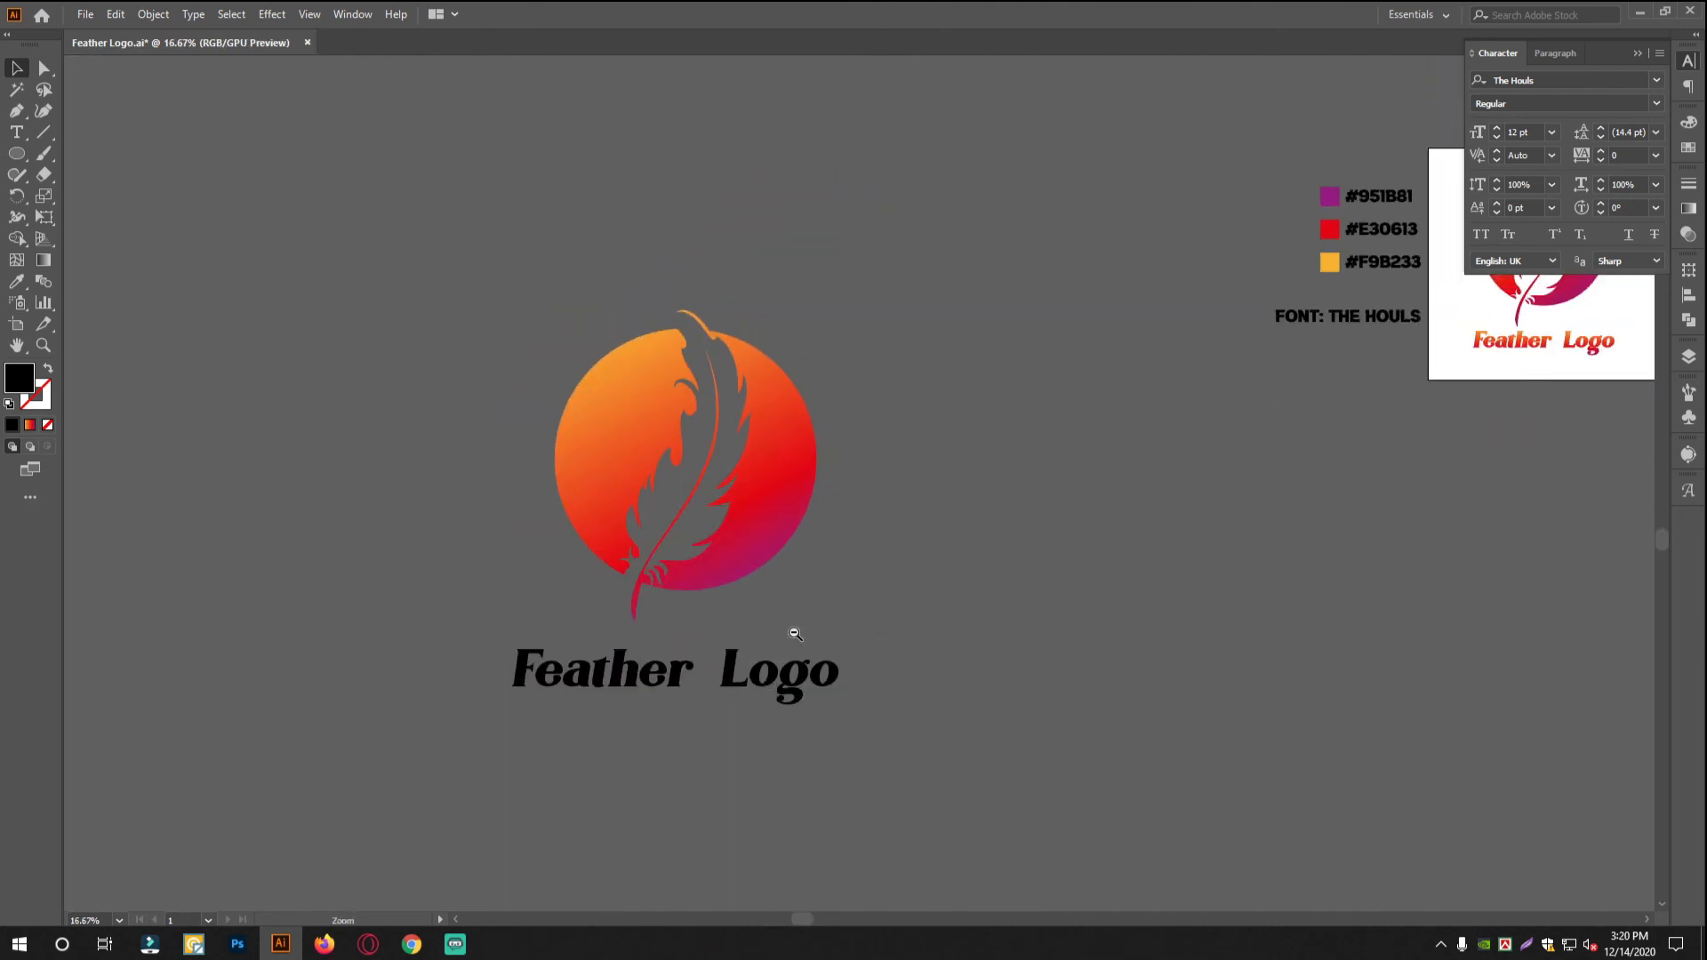
Convert the Feather Logo text to outlines and align it with the feather circle on their horizontal centres
drag(833, 623, 744, 671)
drag(696, 755, 694, 743)
click(656, 572)
shift+click(641, 694)
key(ctrl+shift+a)
click(743, 716)
key(ctrl+shift+a)
click(658, 718)
shift+click(628, 533)
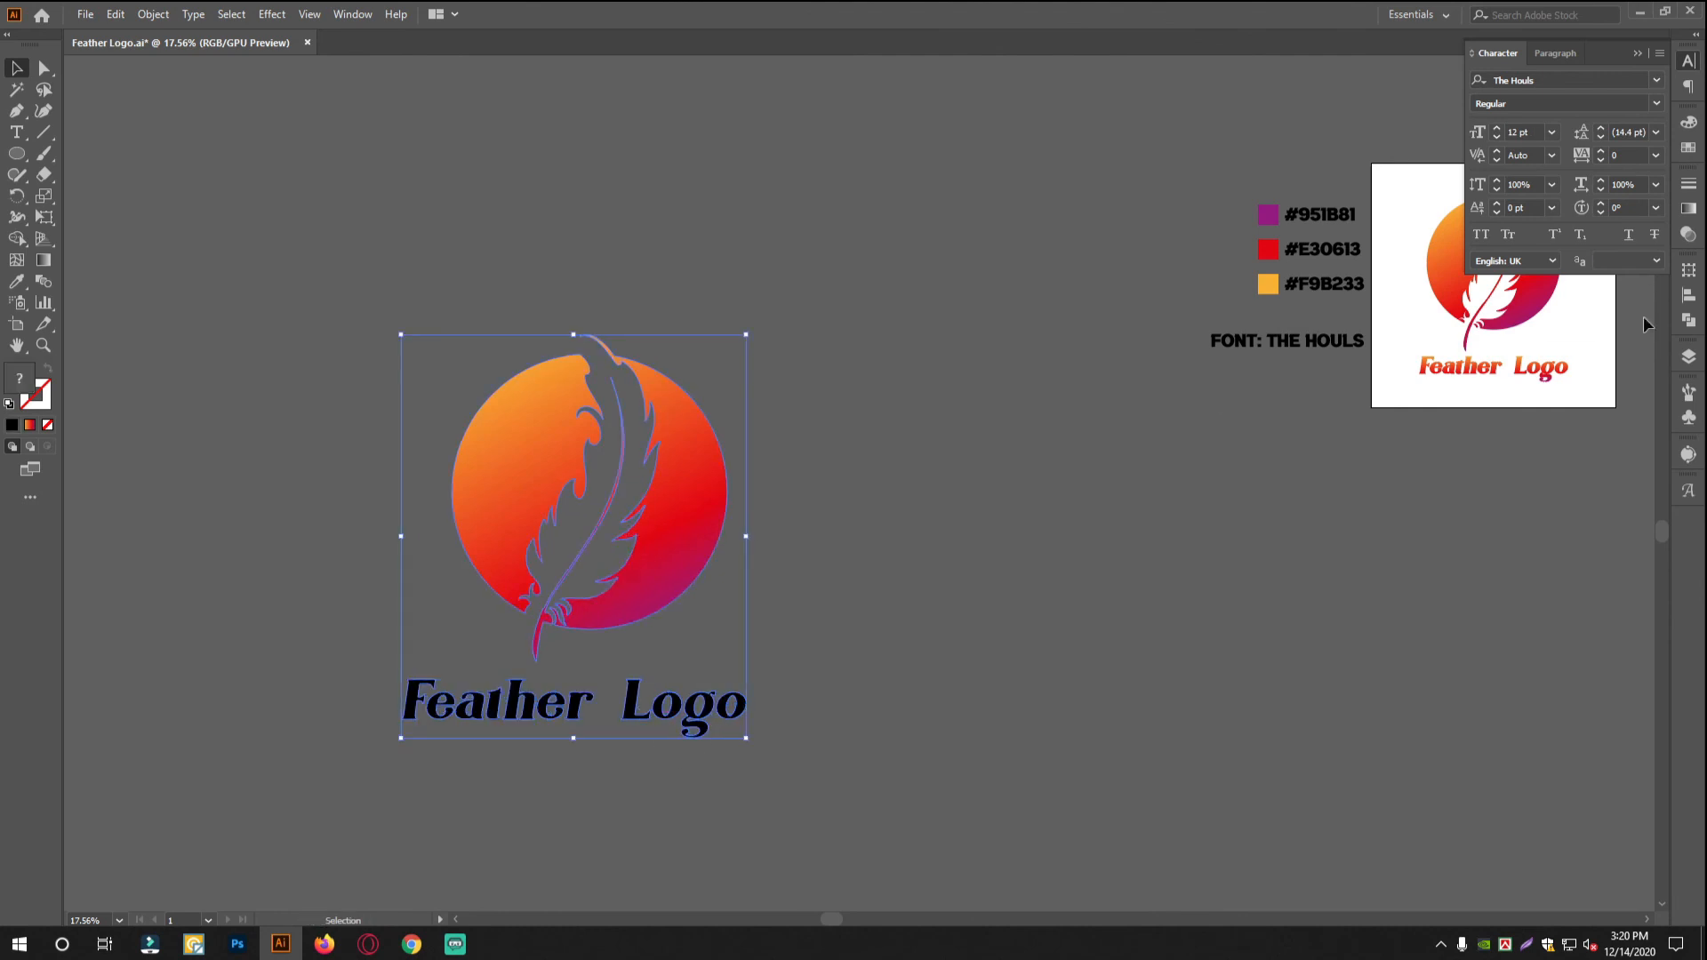
click(1688, 294)
click(1512, 309)
key(ctrl+shift+a)
Apply the circle's orange-red-purple gradient to the Feather Logo lettering with the Eyedropper
click(484, 698)
key(i)
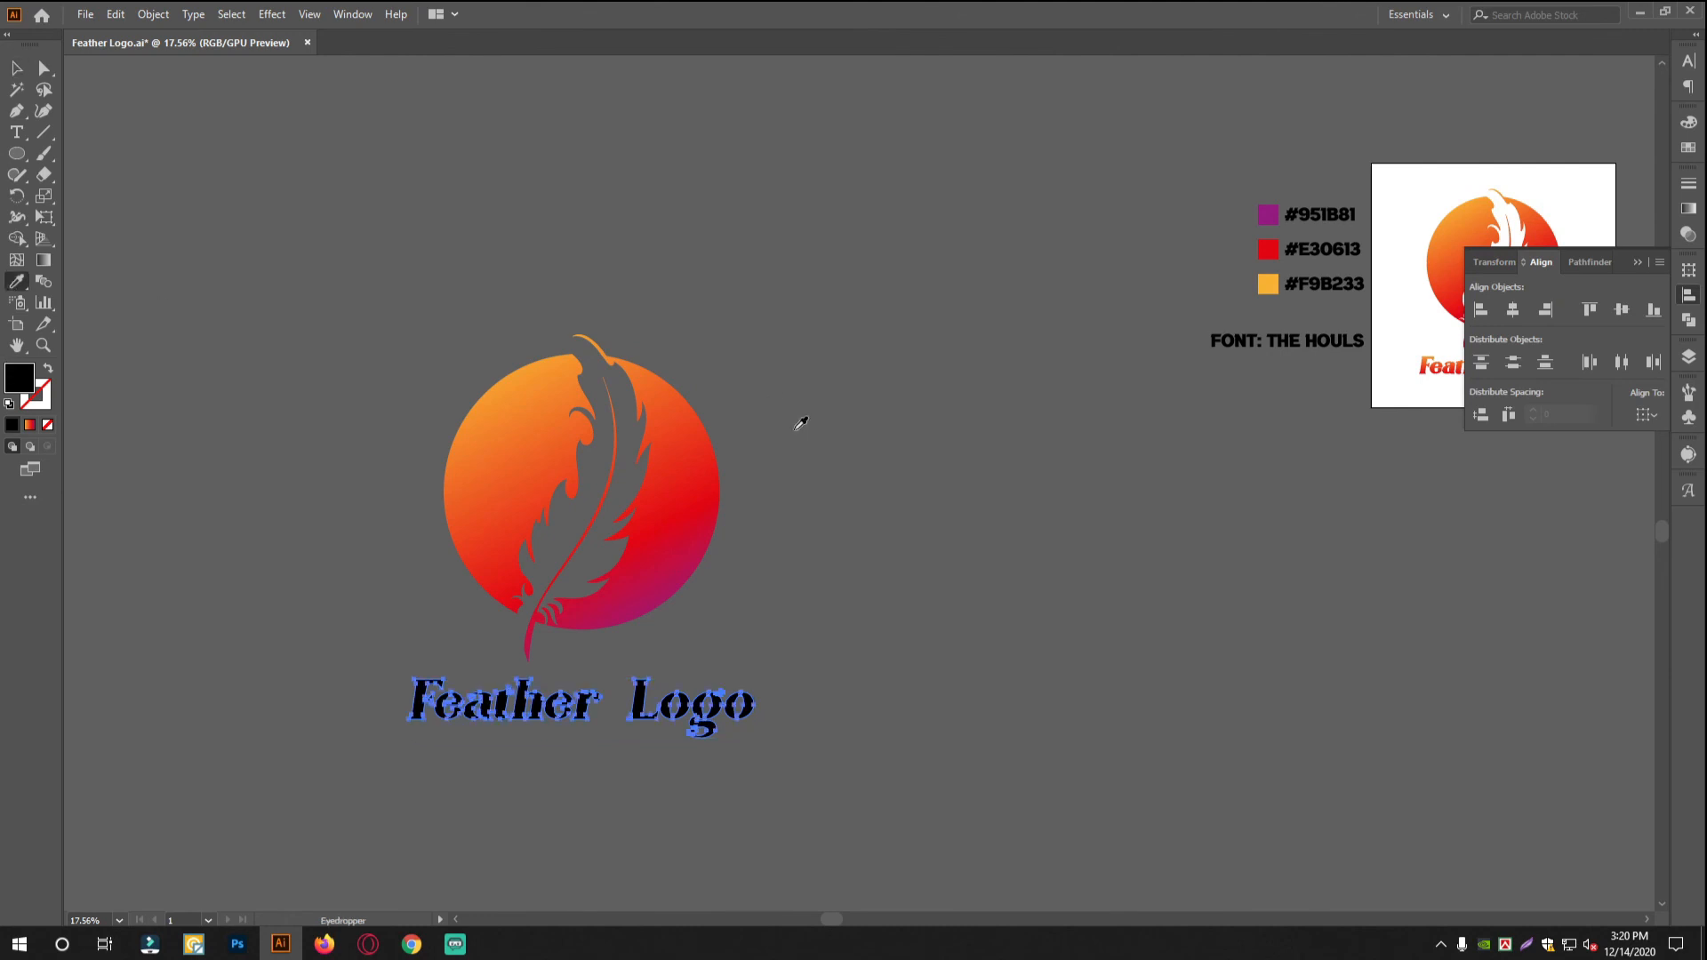
click(676, 453)
Redraw the lettering's gradient from top to bottom, orange at the top and purple at the bottom, and deselect it
click(44, 259)
scroll(590, 702, up, 2)
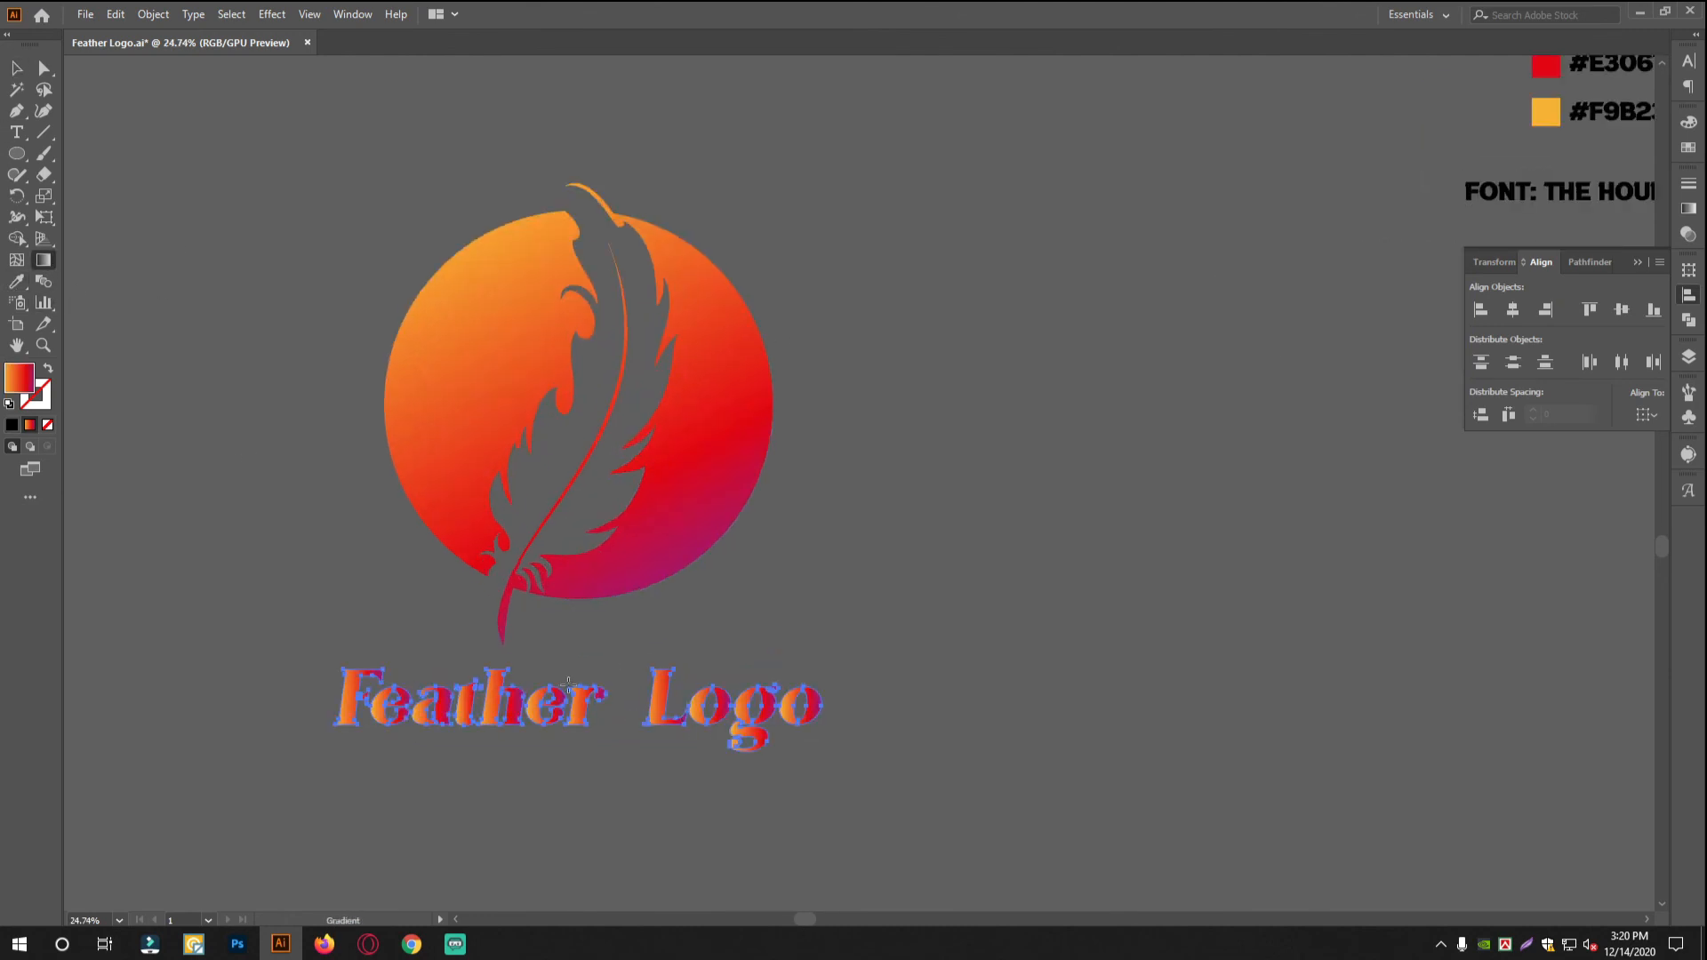
drag(574, 680, 577, 728)
drag(547, 673, 560, 738)
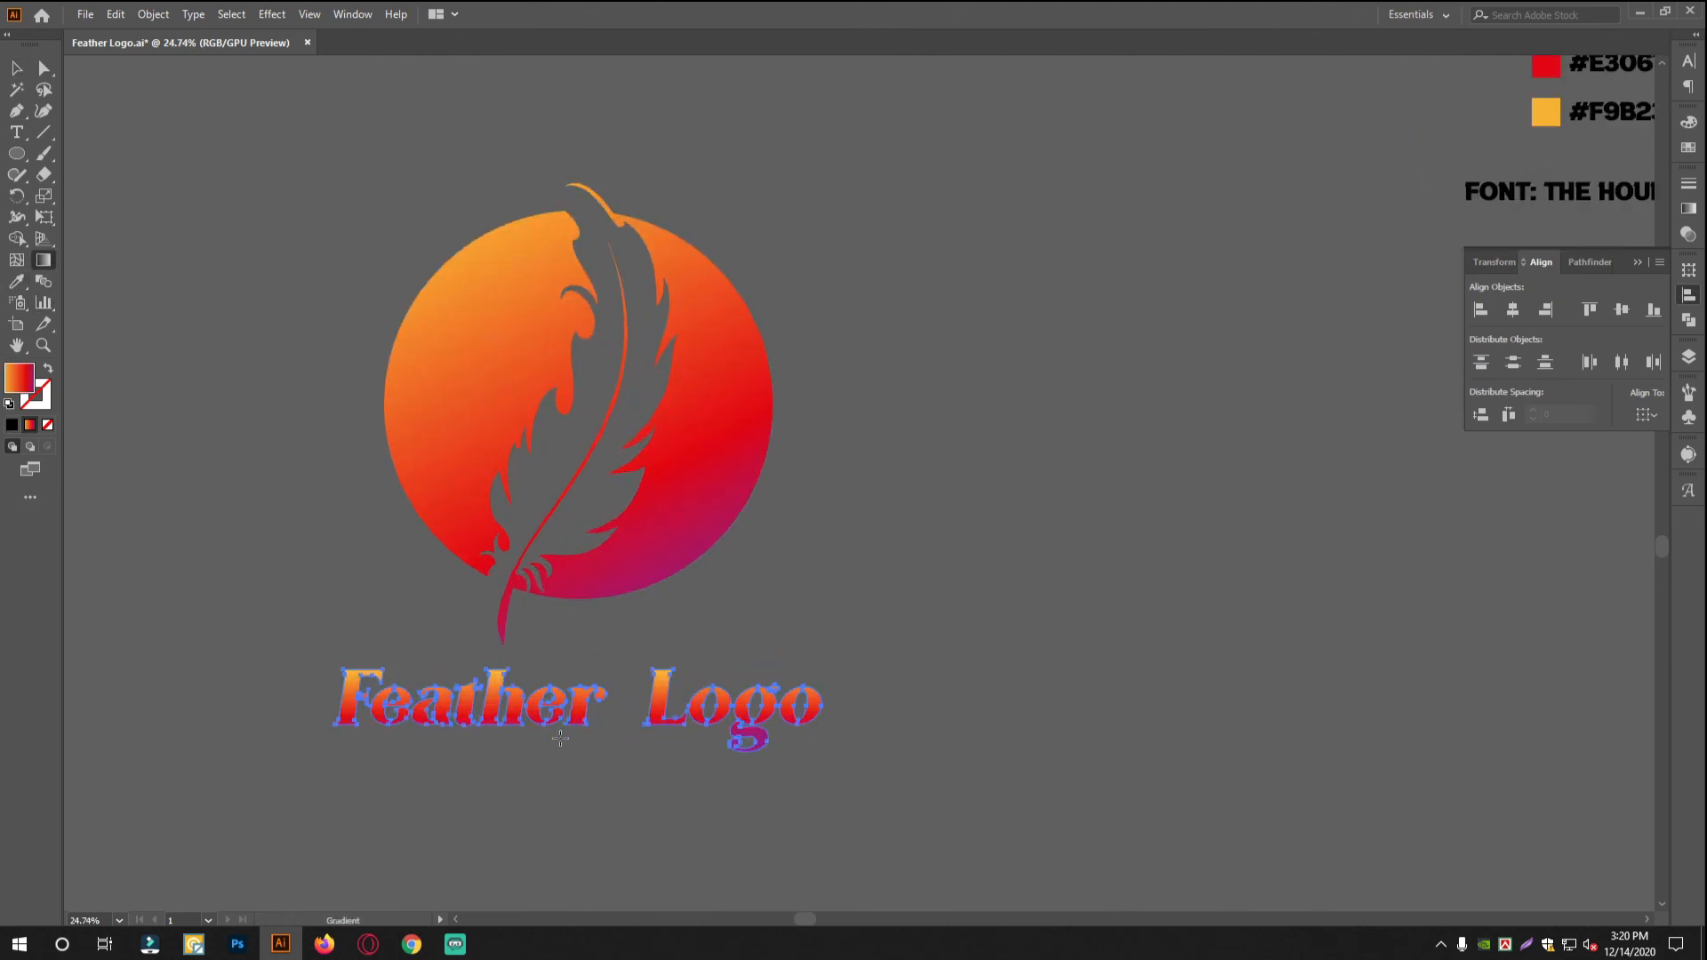
click(16, 67)
click(255, 300)
Draw a background rectangle around the feather circle and lettering, adjust its position, and send it to the back
scroll(729, 594, down, 4)
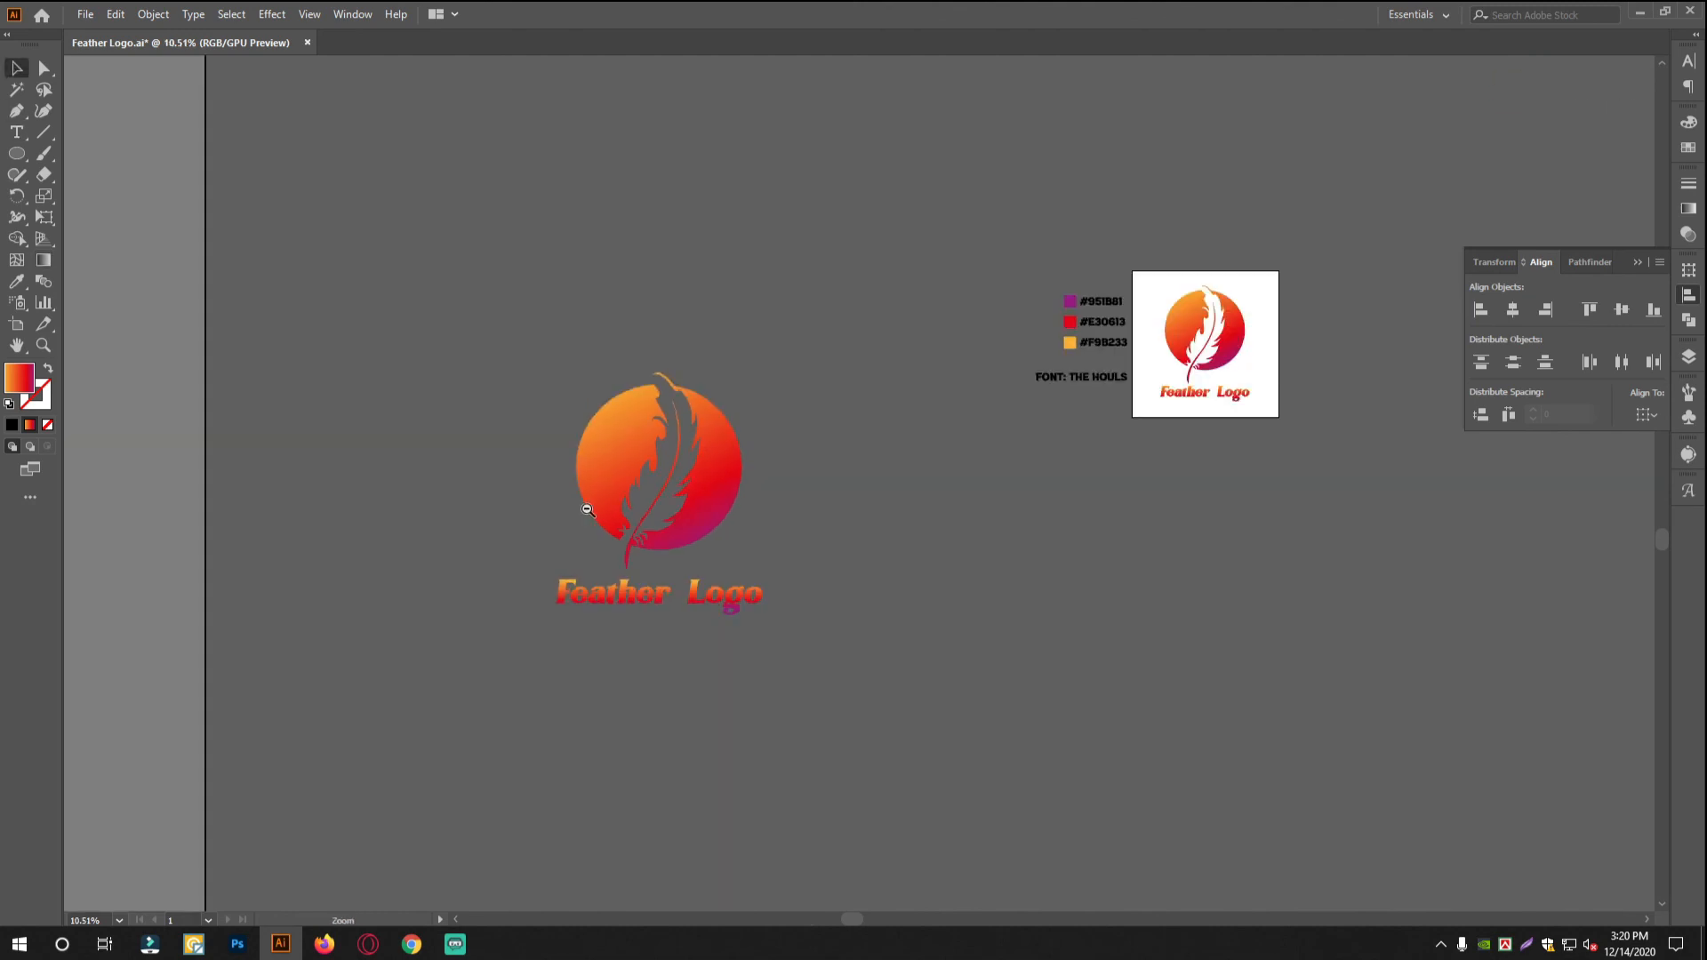
scroll(729, 594, down, 2)
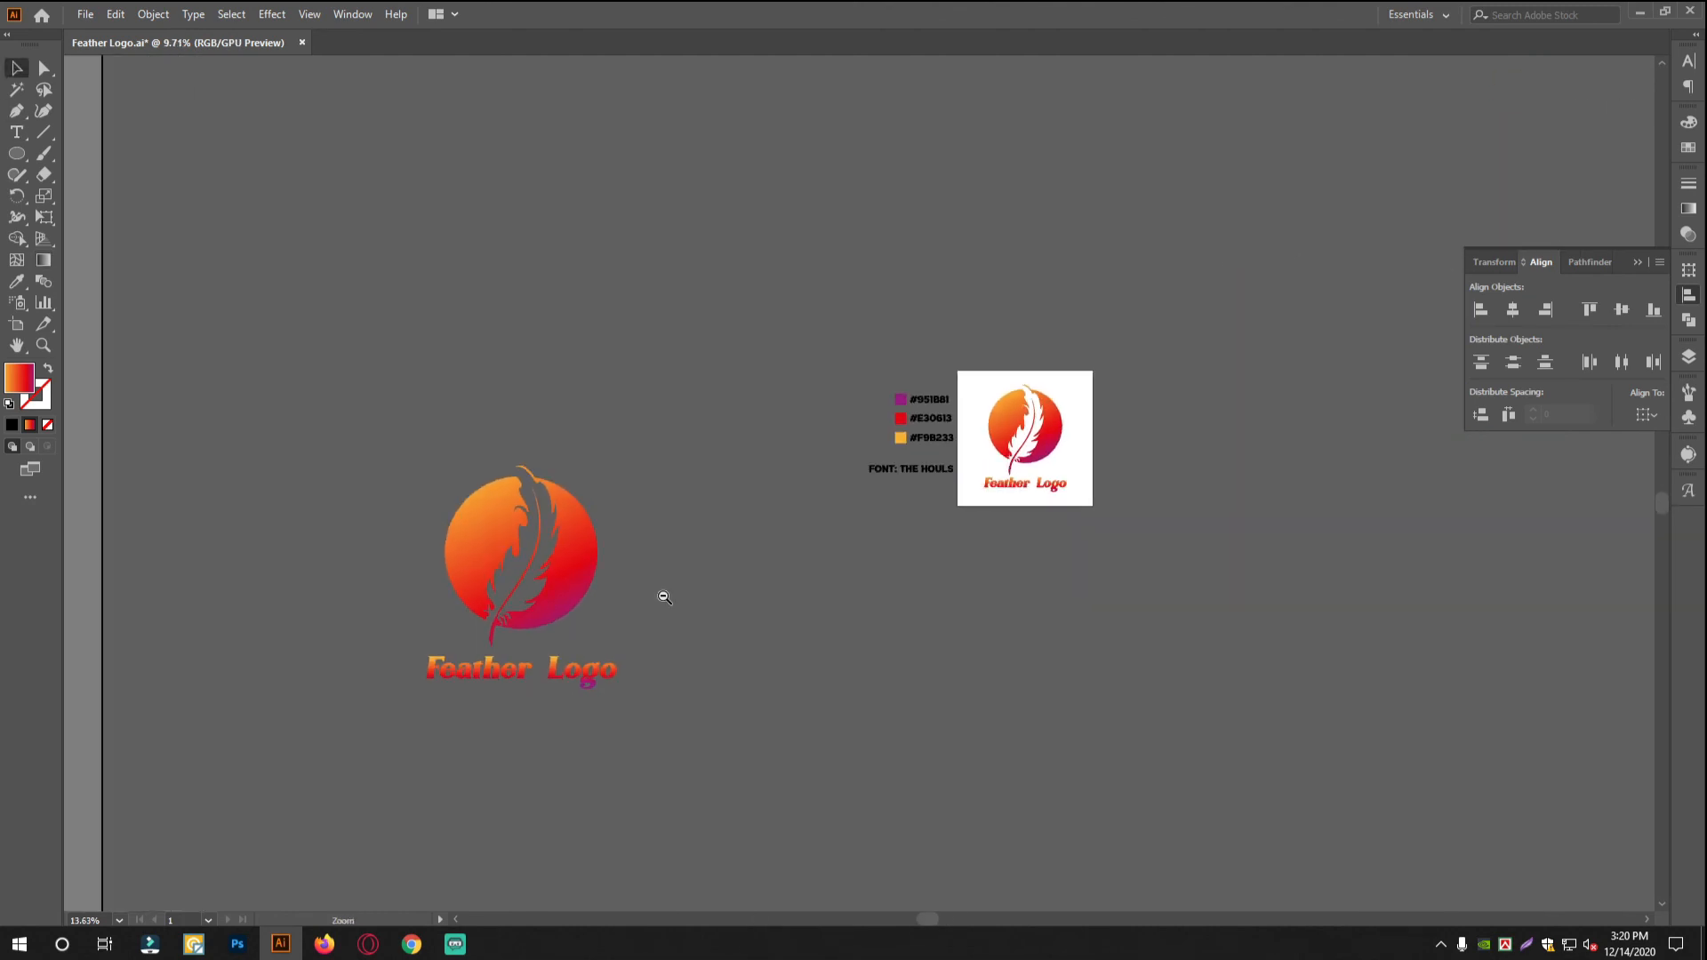
click(5, 154)
click(89, 156)
drag(310, 433, 683, 758)
key(v)
drag(615, 512, 638, 484)
key(ctrl+shift+bracketleft)
Fill the background rectangle with white sampled from the reference artboard, and deselect it
click(16, 281)
click(1084, 382)
click(16, 76)
drag(403, 640, 805, 627)
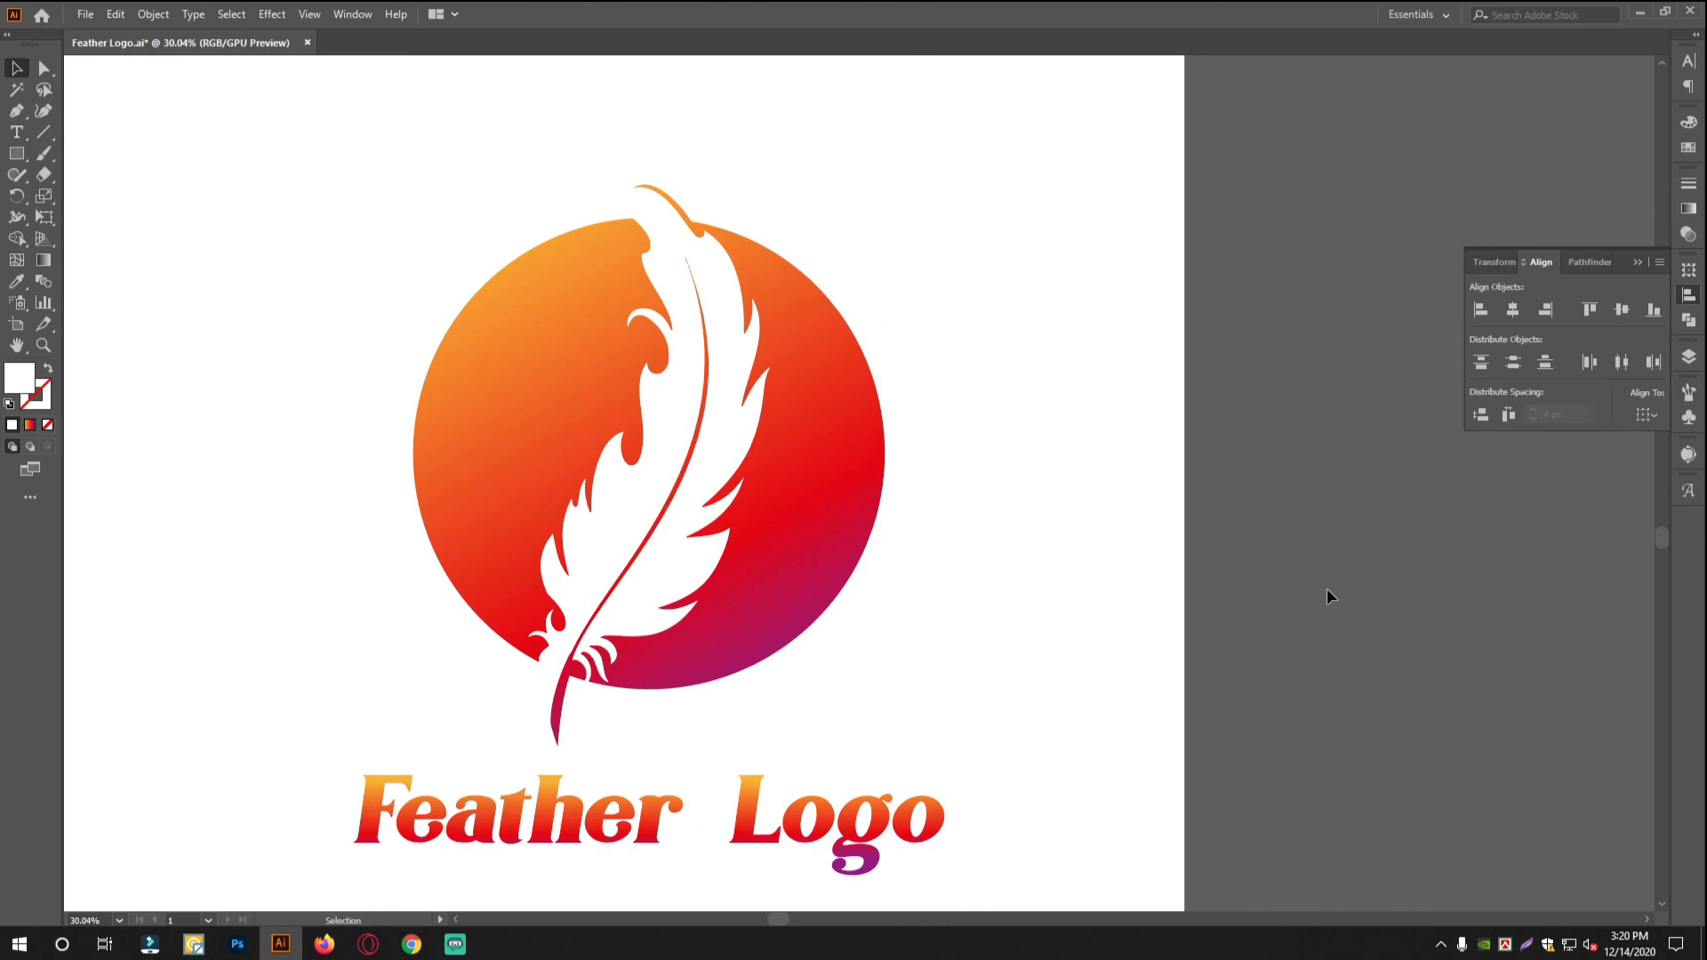